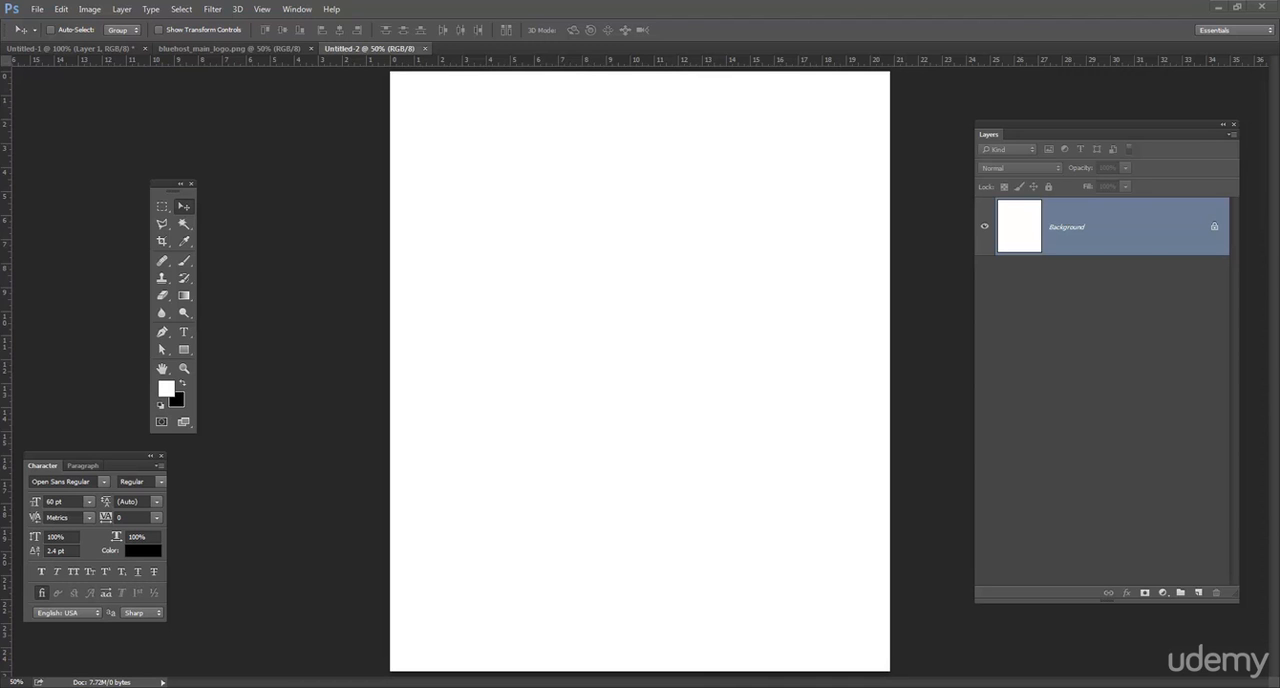
# Reposition the floating Tools and Character panels in the empty workspace beside the blank canvas.
pyautogui.moveTo(163, 186)
pyautogui.mouseDown()
pyautogui.moveTo(138, 170)
pyautogui.moveTo(160, 168)
pyautogui.mouseUp()
pyautogui.moveTo(104, 453); pyautogui.dragTo(169, 444)
pyautogui.moveTo(157, 171); pyautogui.dragTo(155, 151)
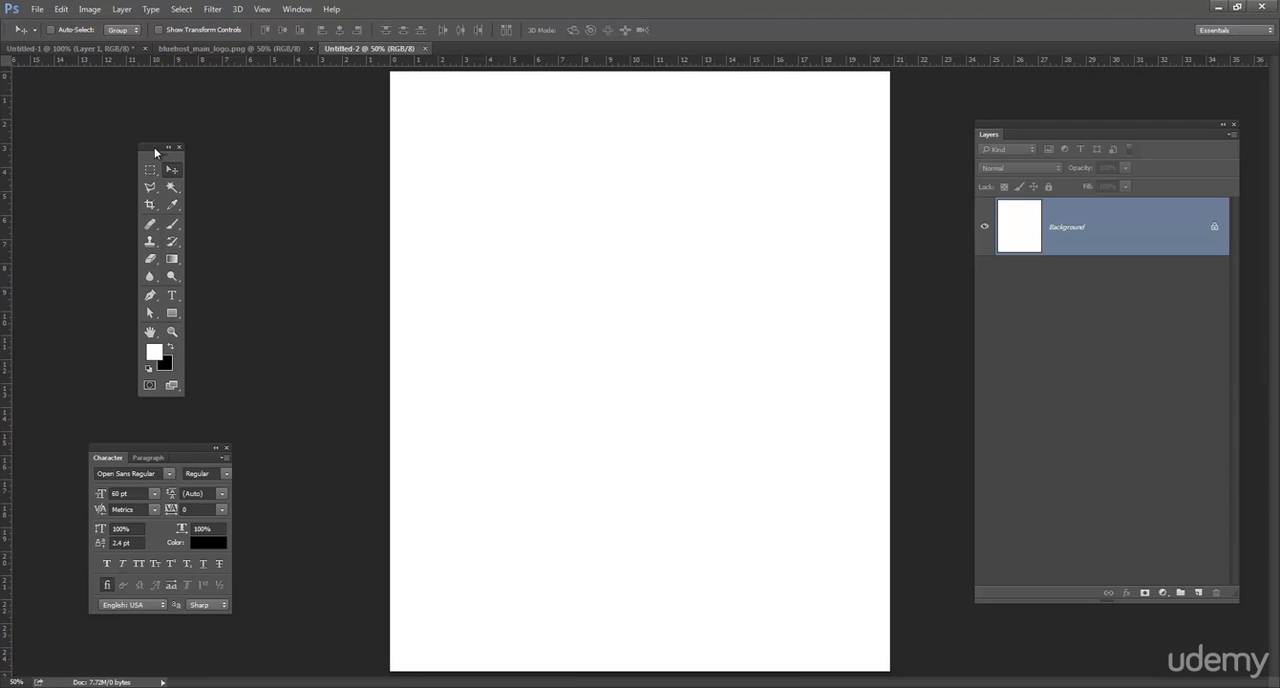
pyautogui.moveTo(155, 152); pyautogui.dragTo(163, 178)
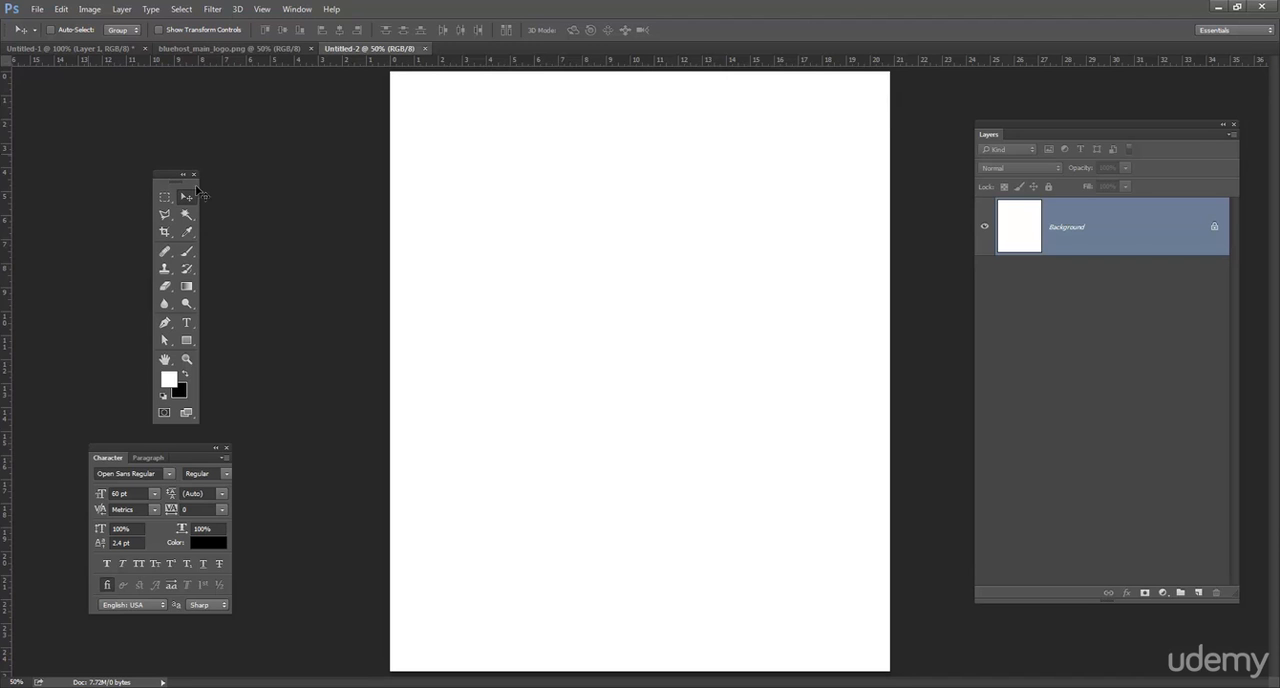
pyautogui.moveTo(170, 176); pyautogui.dragTo(152, 173)
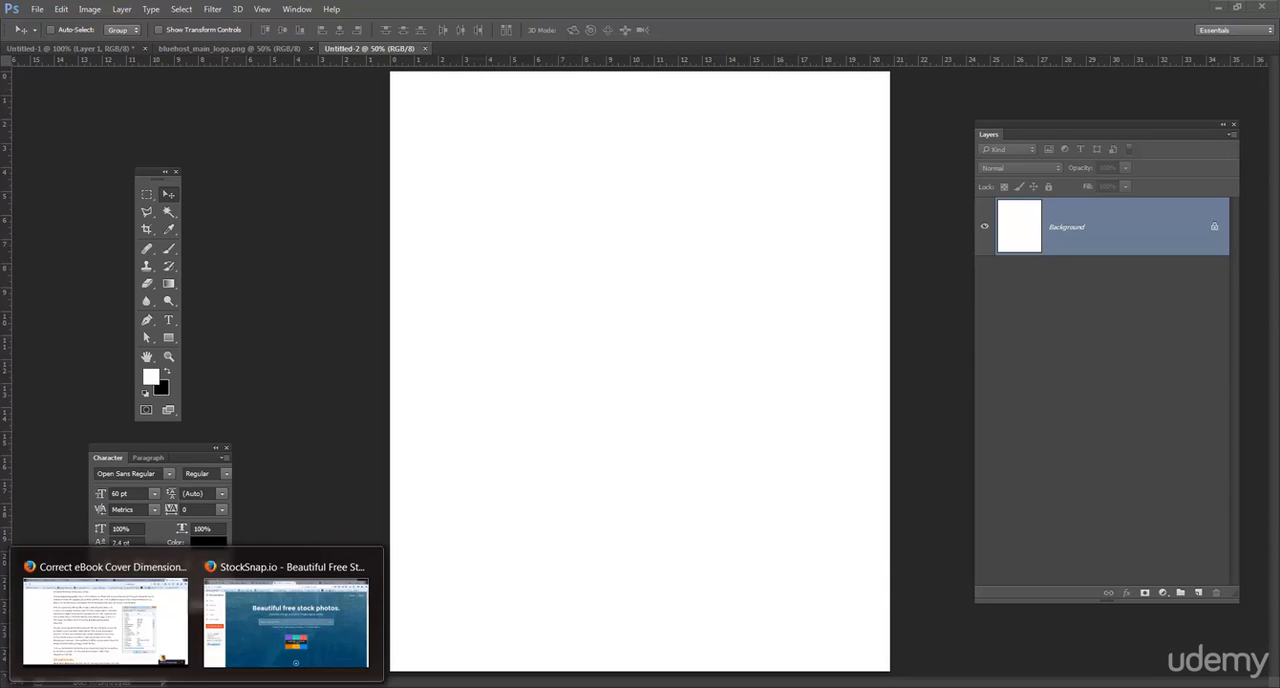
# Switch to Firefox and look over the free stock images search and the freeimages.com results for "dramatic landscape".
pyautogui.click(236, 632)
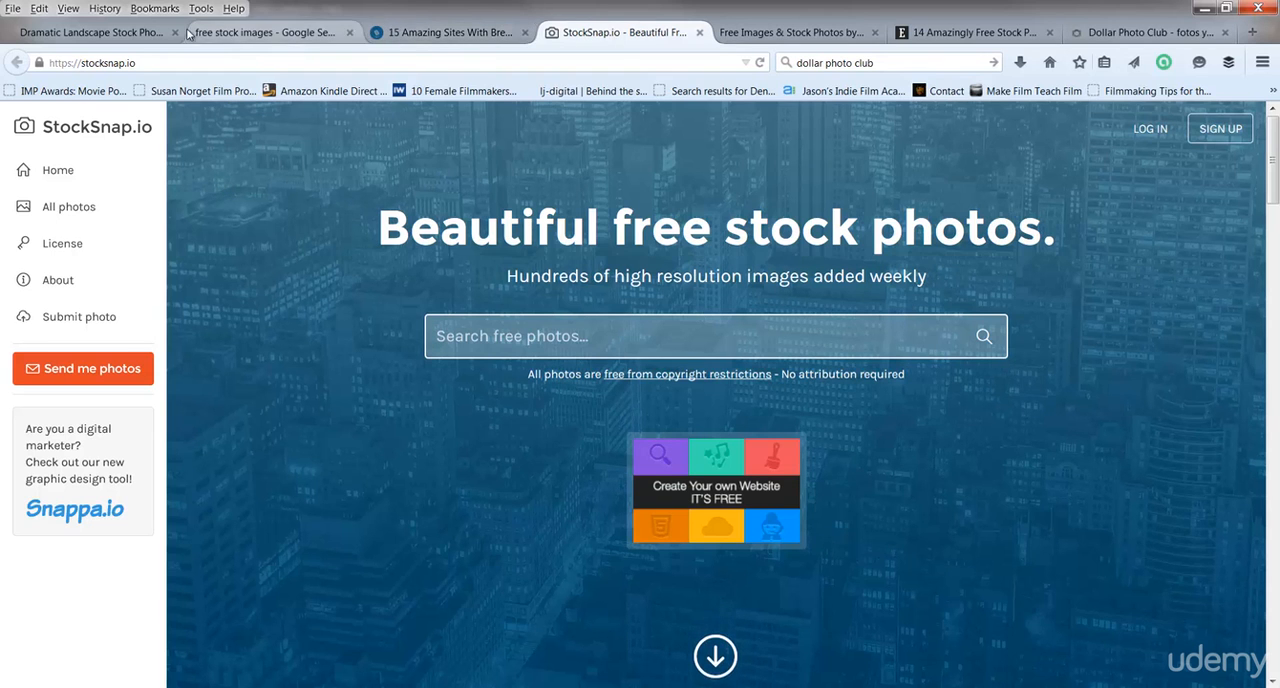
pyautogui.click(230, 33)
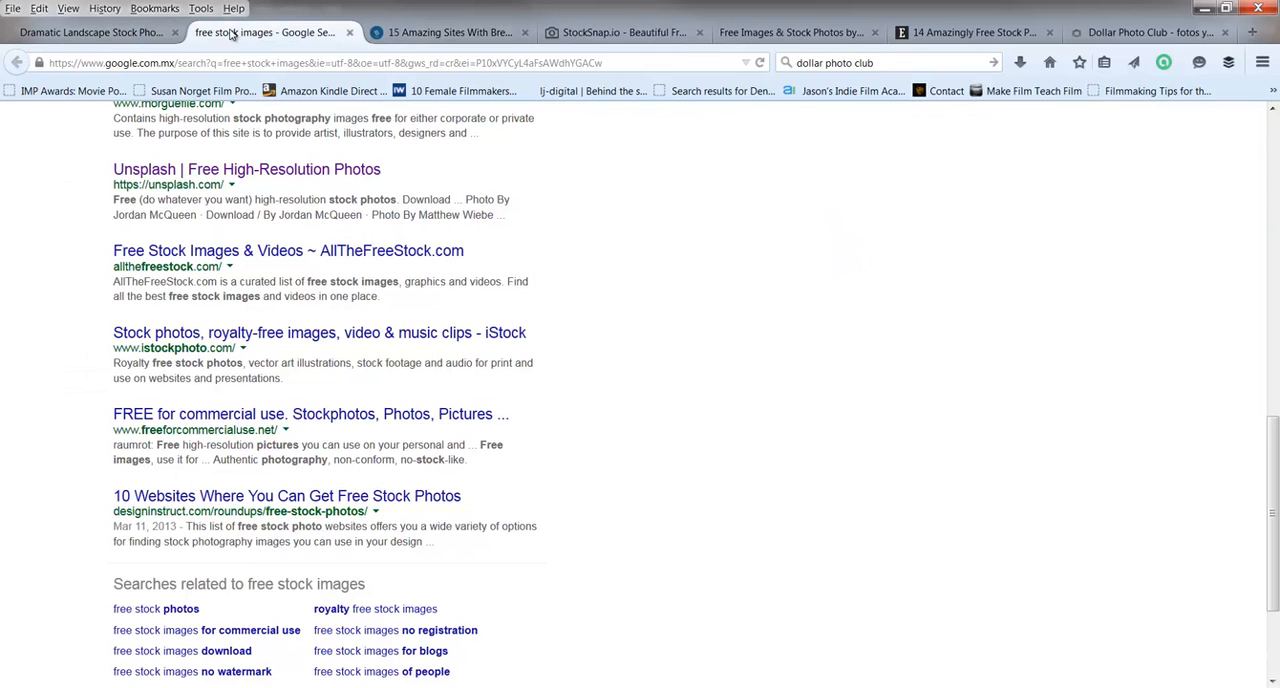
pyautogui.click(155, 38)
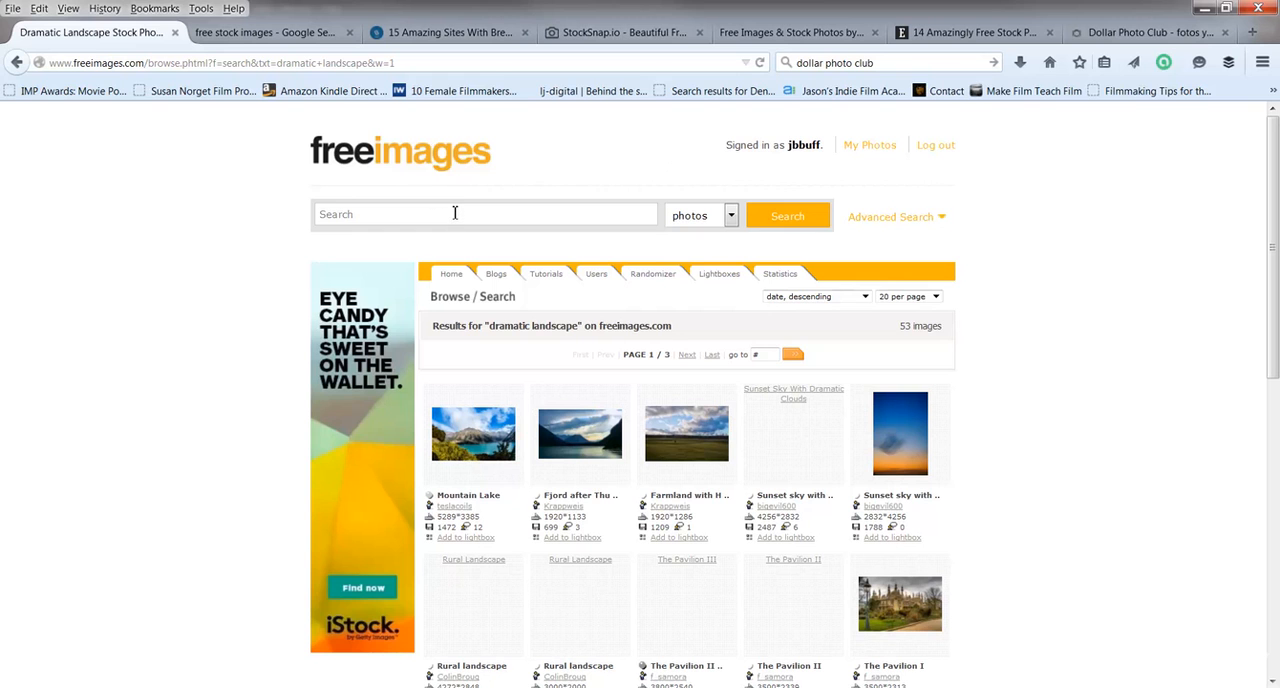
pyautogui.scroll(-2, 1136, 220)
pyautogui.scroll(2, 1136, 220)
pyautogui.click(547, 213)
pyautogui.scroll(-6, 1073, 288)
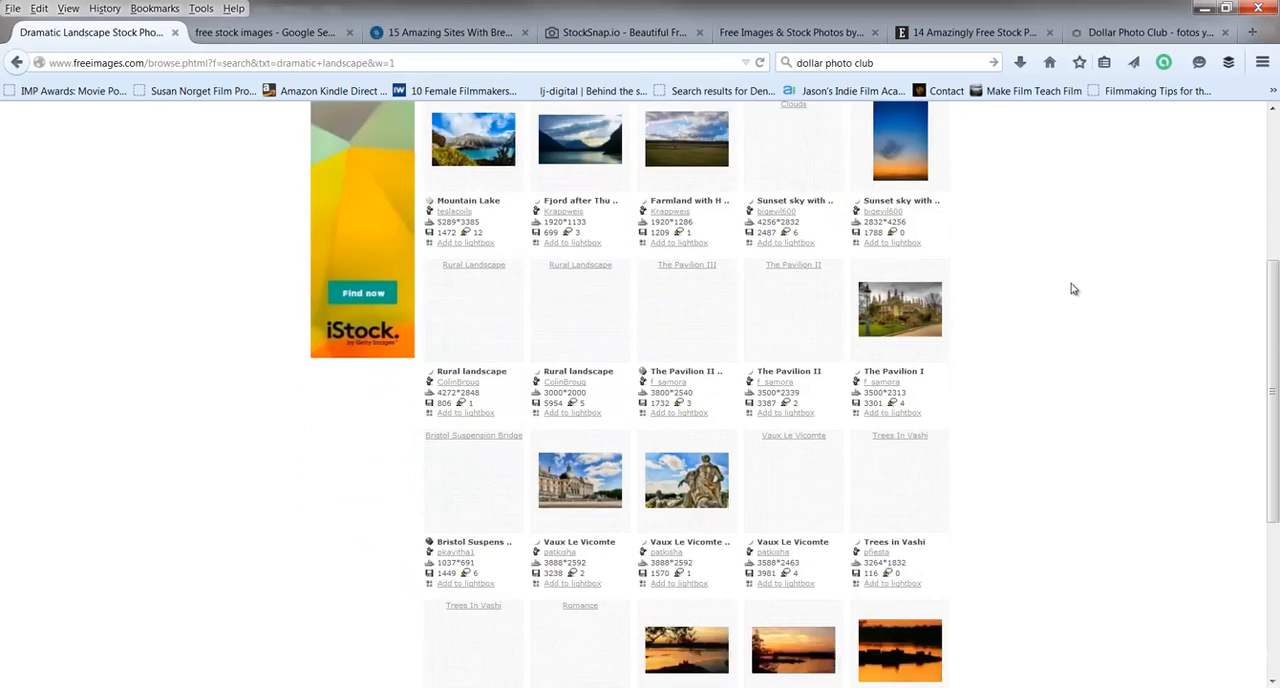
pyautogui.scroll(6, 1073, 288)
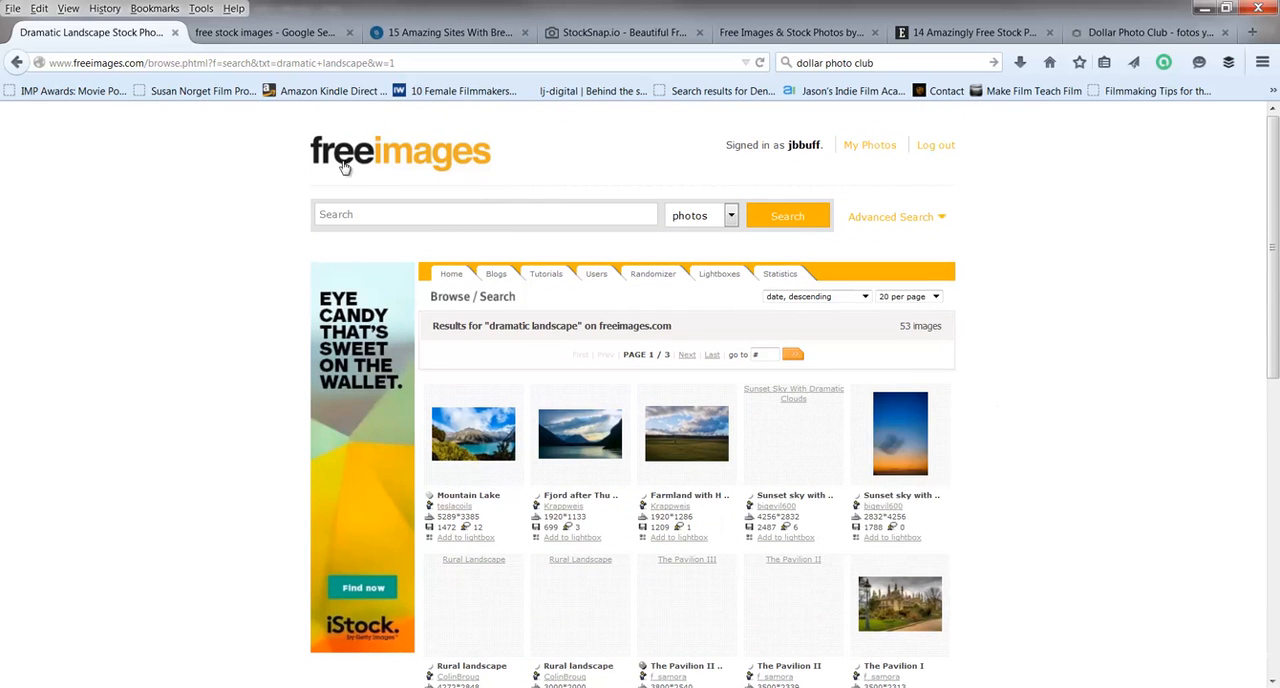
# Read through the bootstrapbay.com article on free stock photo sites, covering StockSnap, Unsplash, Gratisography, Splitshire and Little Visuals.
pyautogui.click(455, 28)
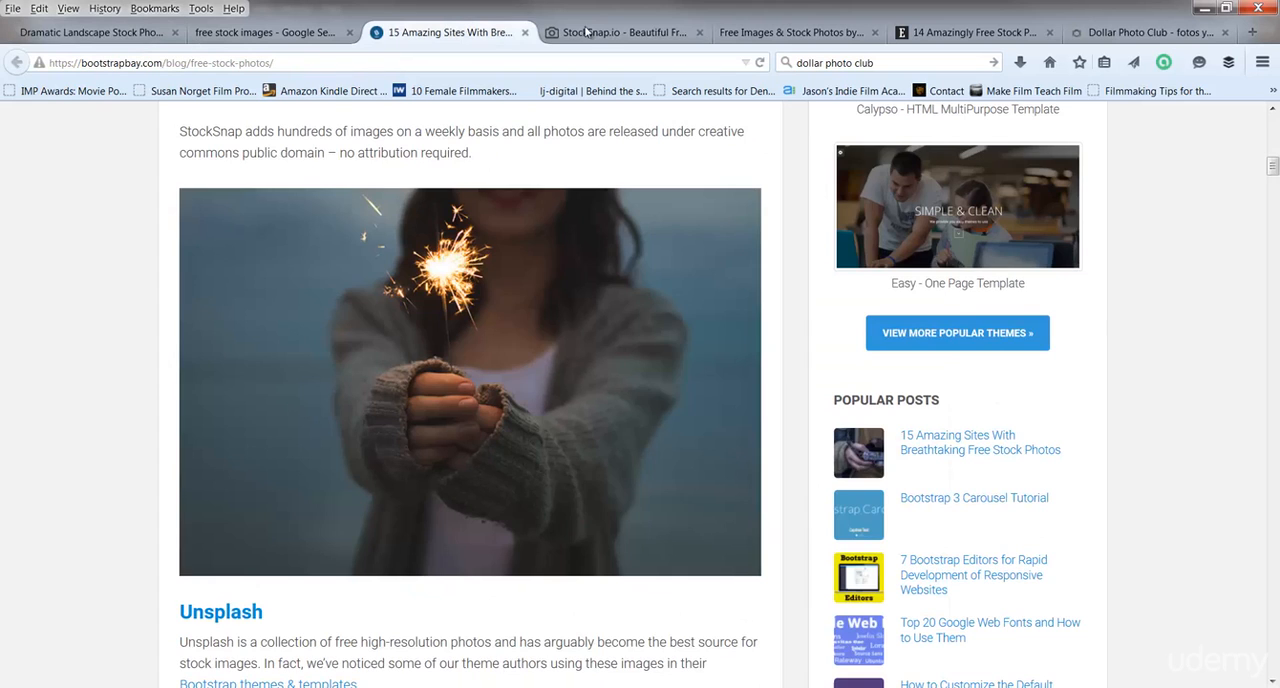
pyautogui.scroll(4, 370, 310)
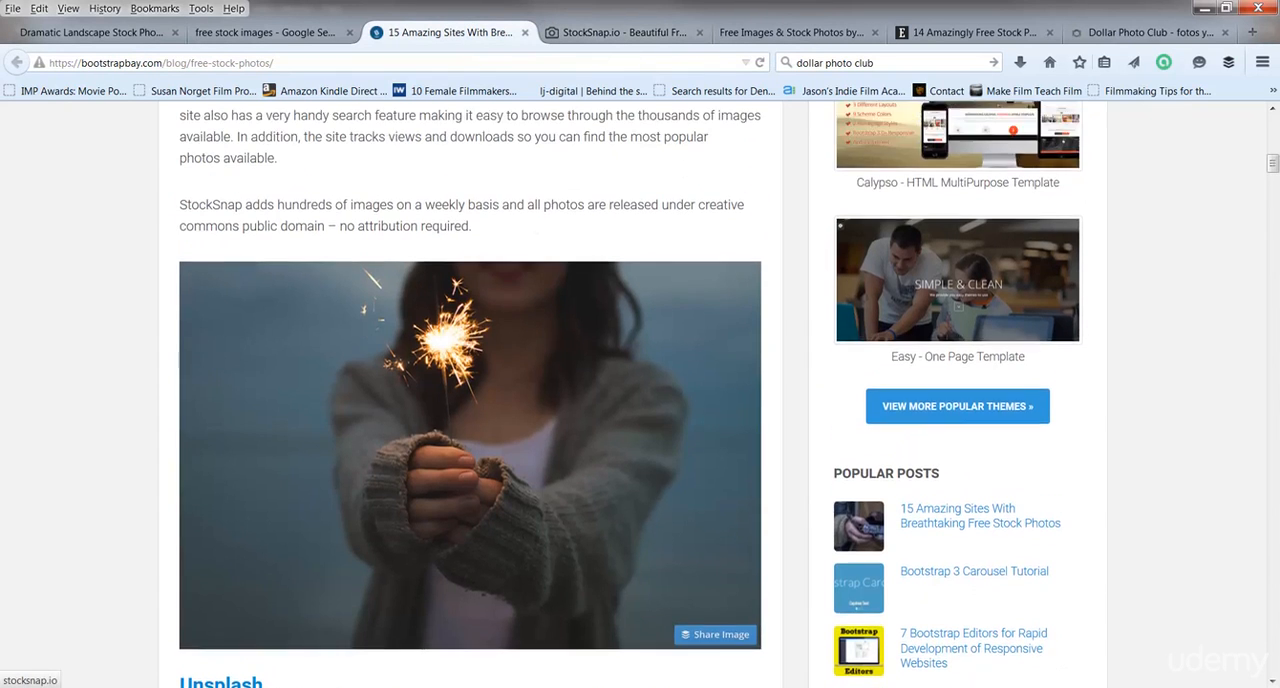
pyautogui.scroll(-6, 371, 311)
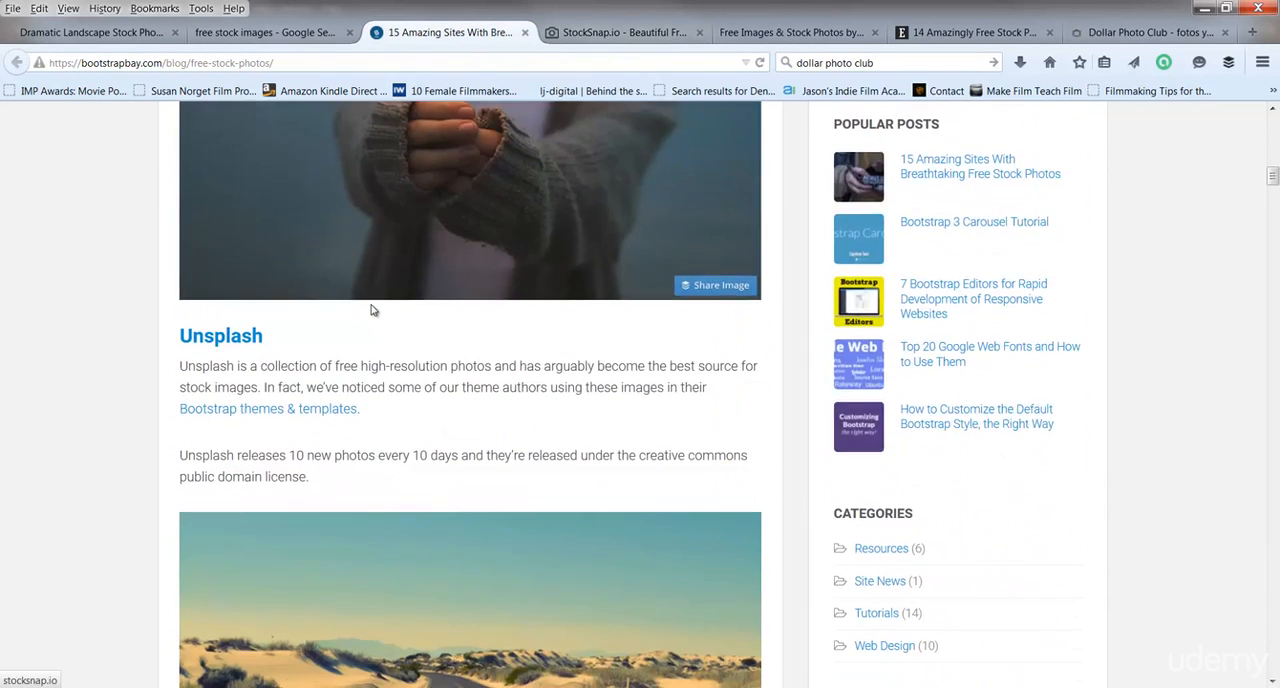
pyautogui.scroll(2, 371, 311)
pyautogui.scroll(1, 371, 311)
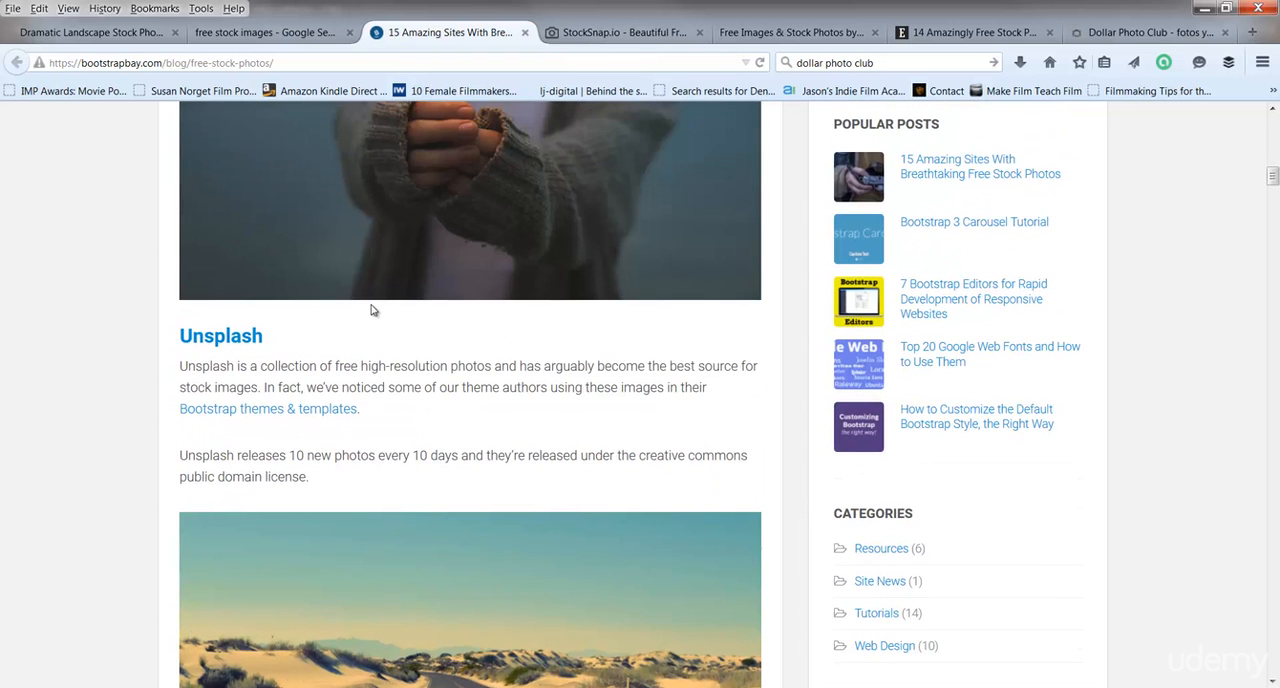
pyautogui.scroll(2, 371, 311)
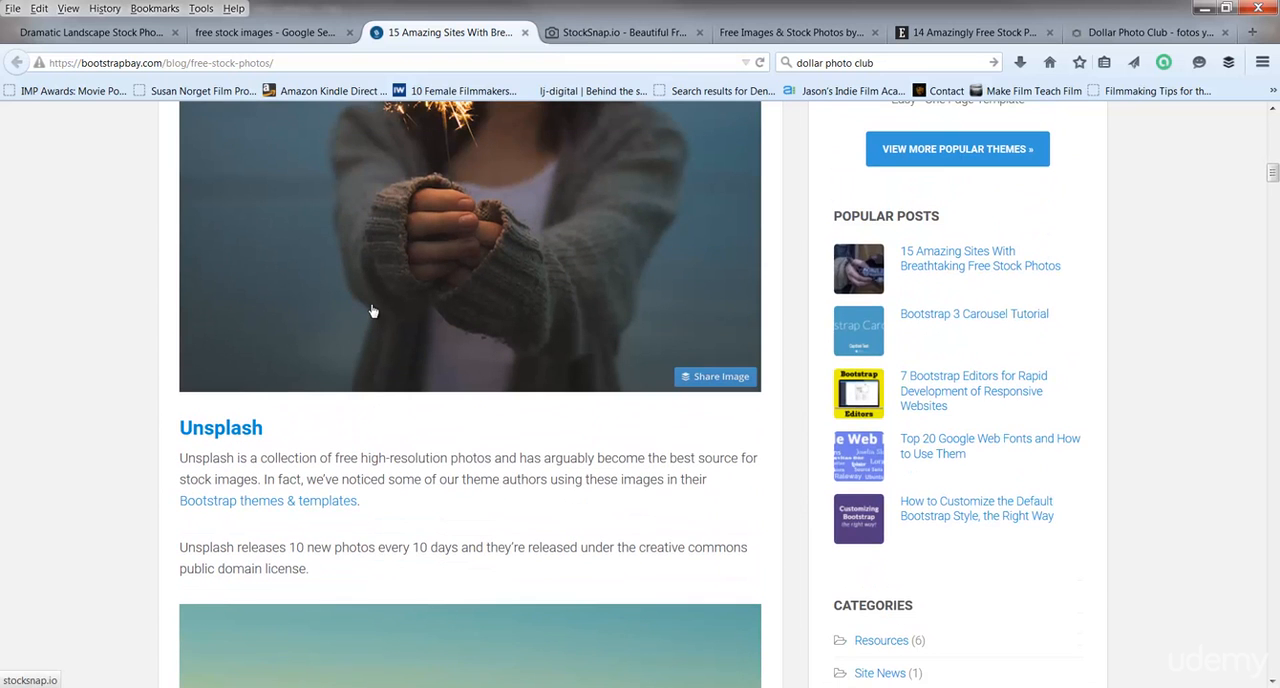
pyautogui.scroll(2, 371, 311)
pyautogui.scroll(2, 371, 311)
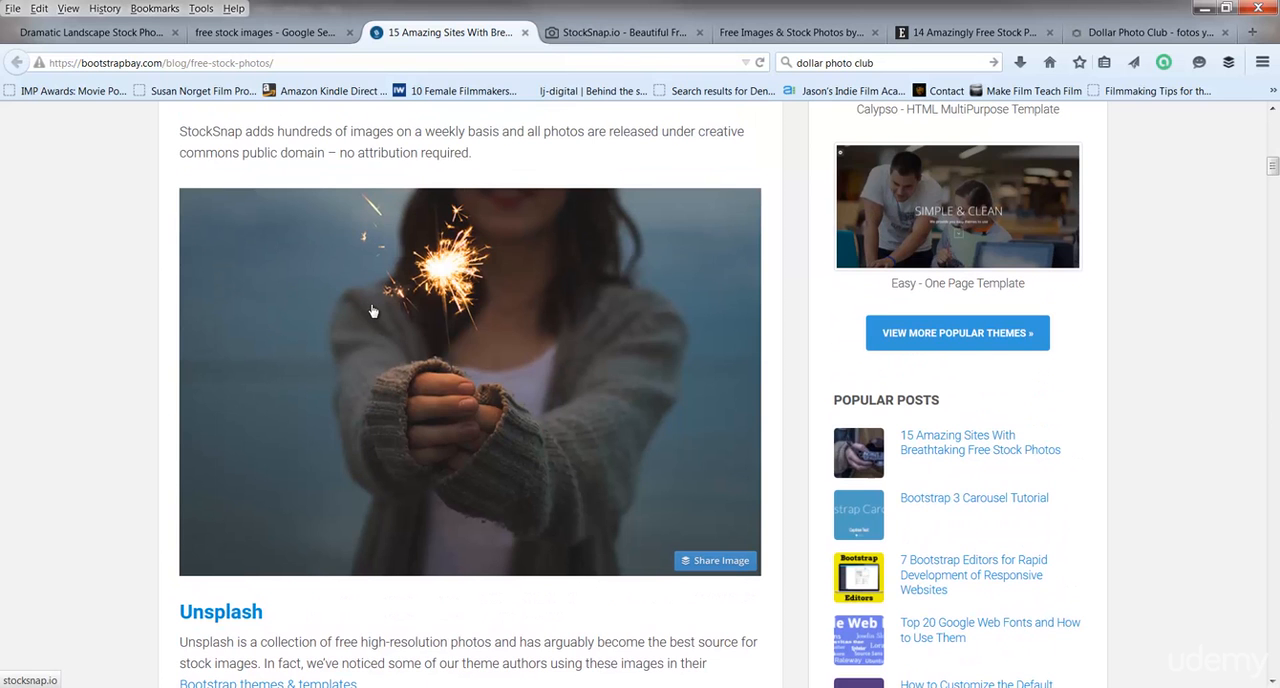
pyautogui.scroll(-6, 371, 311)
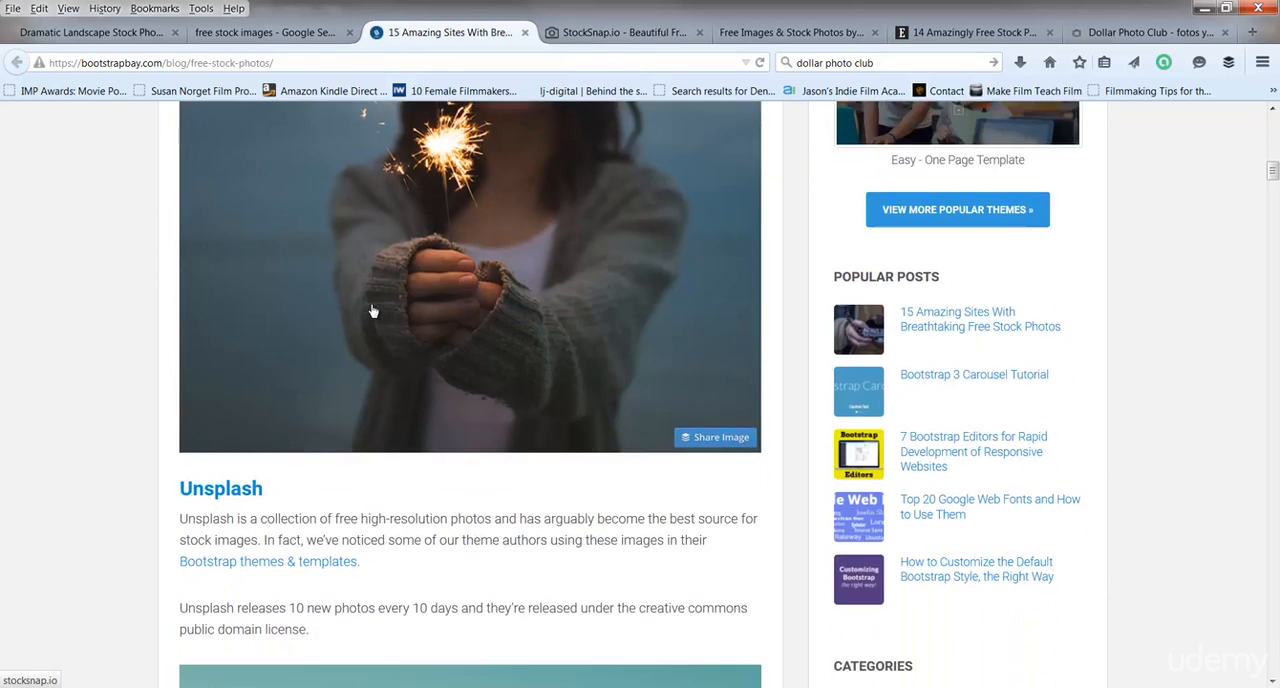
pyautogui.scroll(-6, 371, 311)
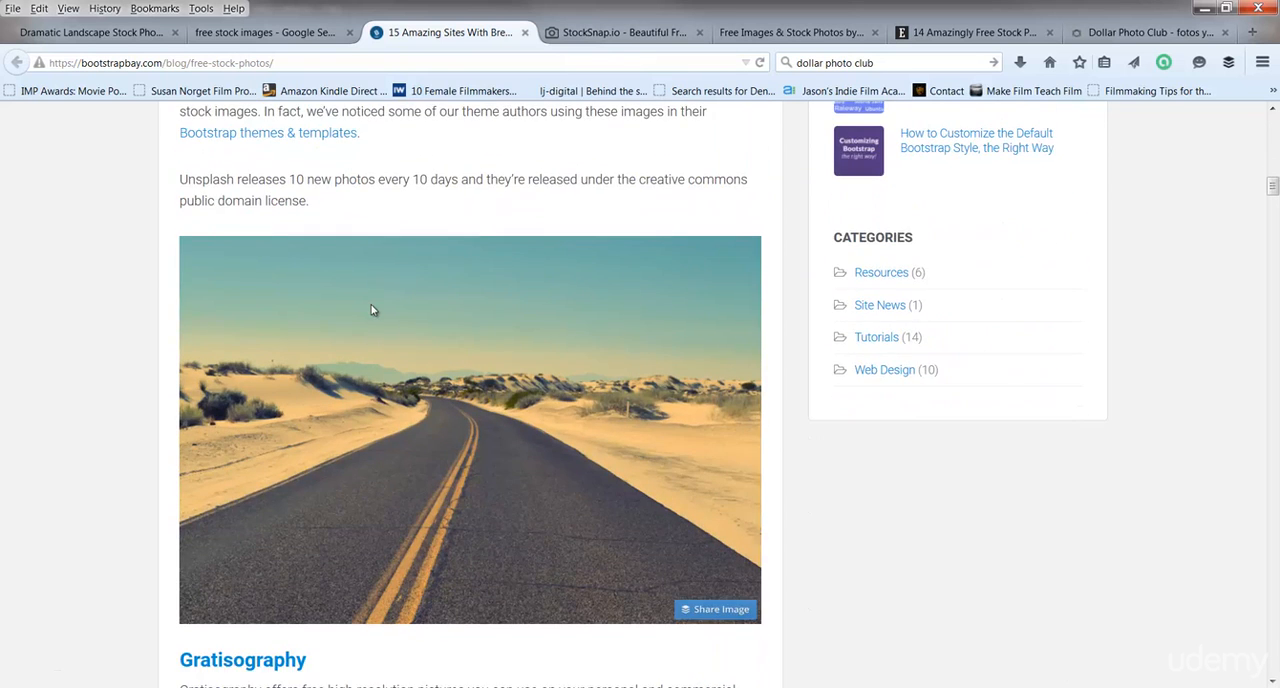
pyautogui.scroll(-8, 371, 311)
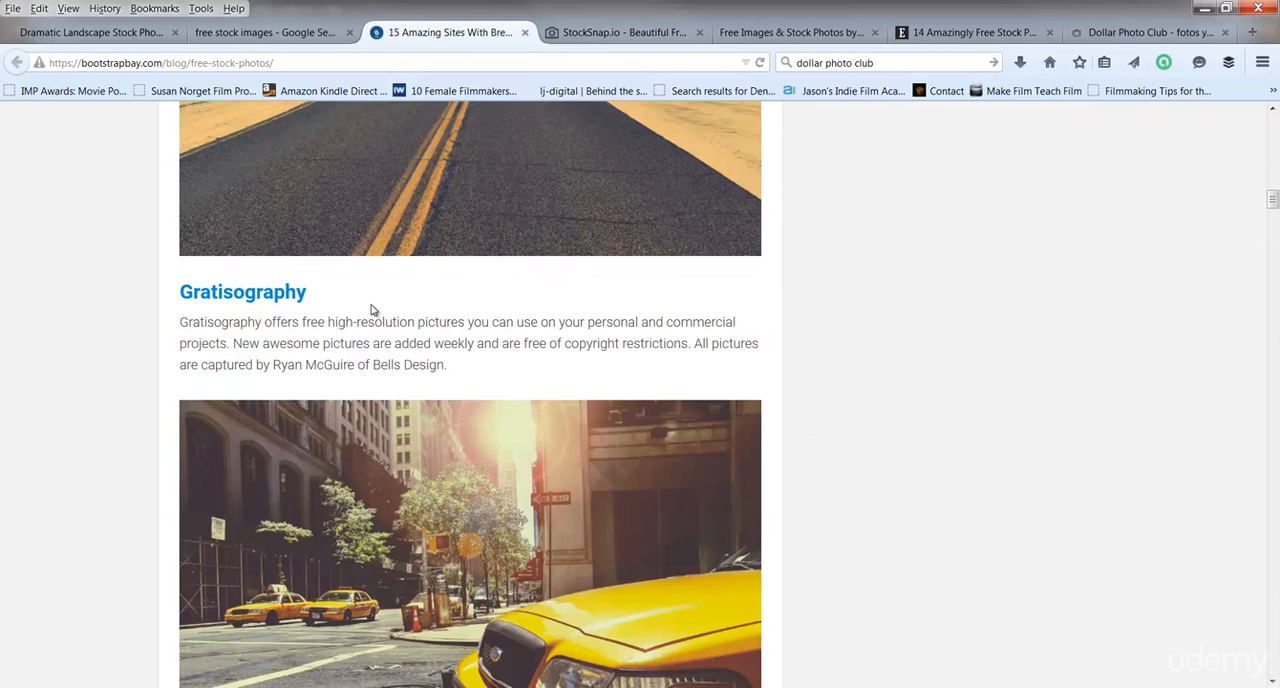
pyautogui.scroll(-9, 371, 309)
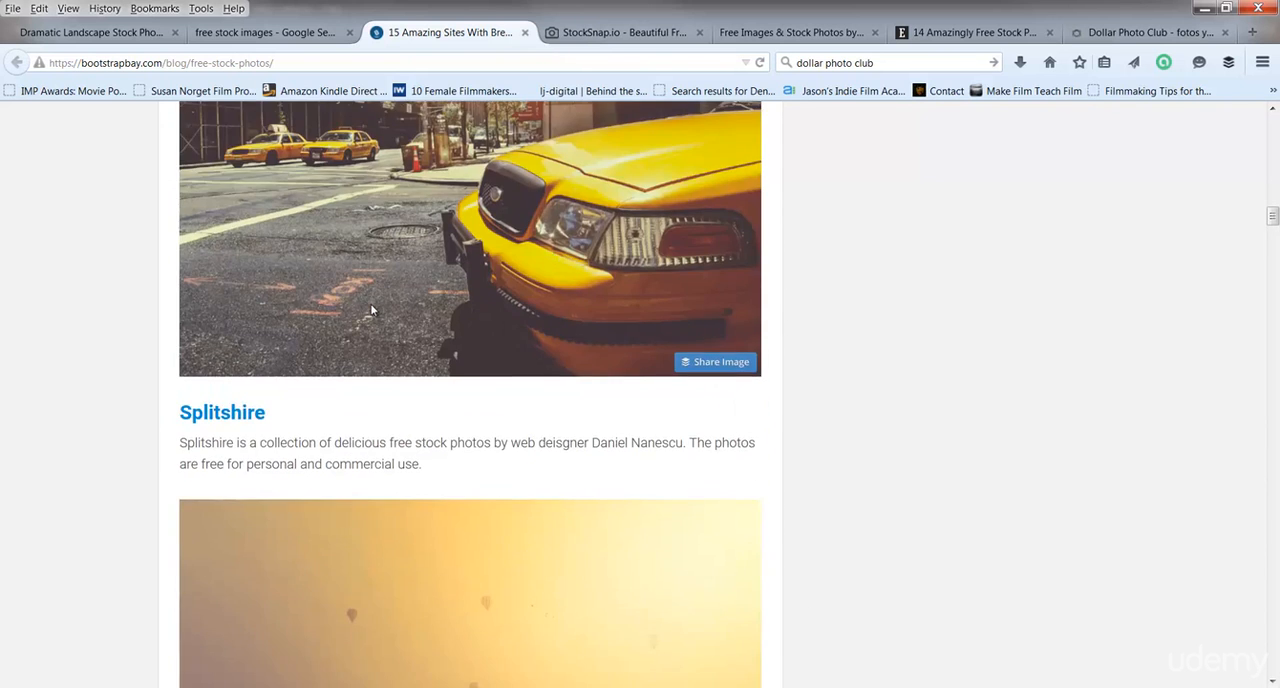
pyautogui.scroll(12, 371, 310)
pyautogui.scroll(4, 370, 310)
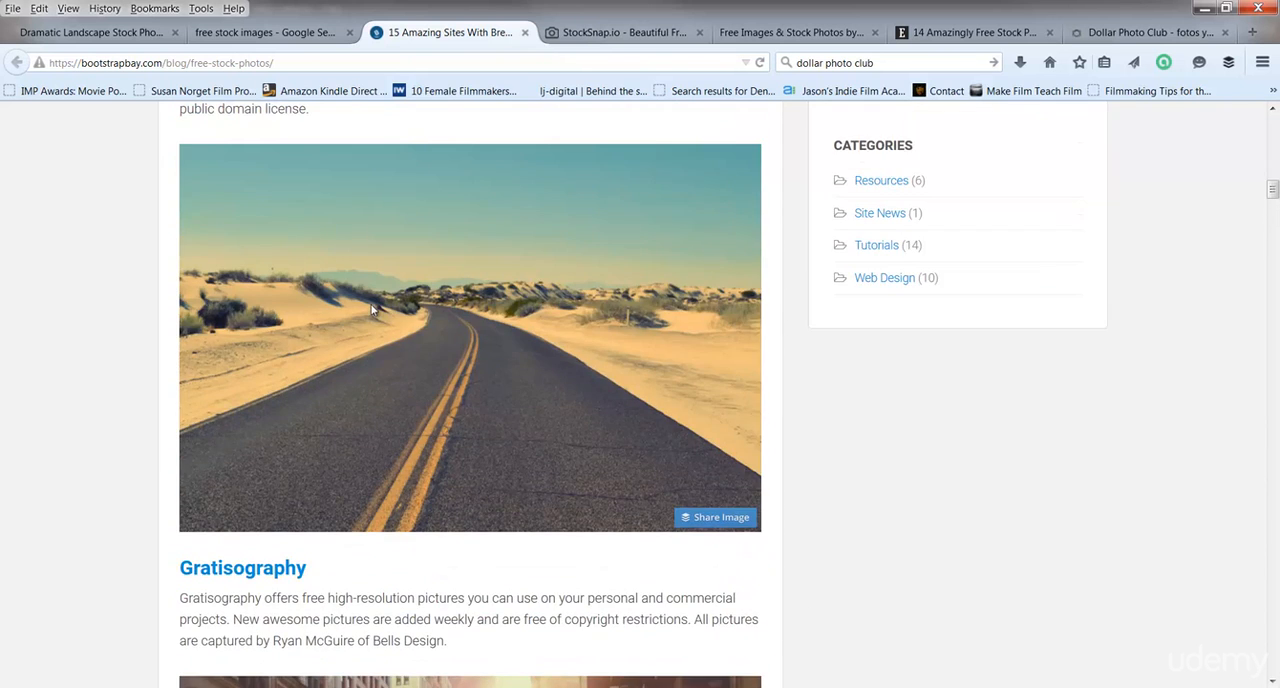
pyautogui.scroll(2, 371, 310)
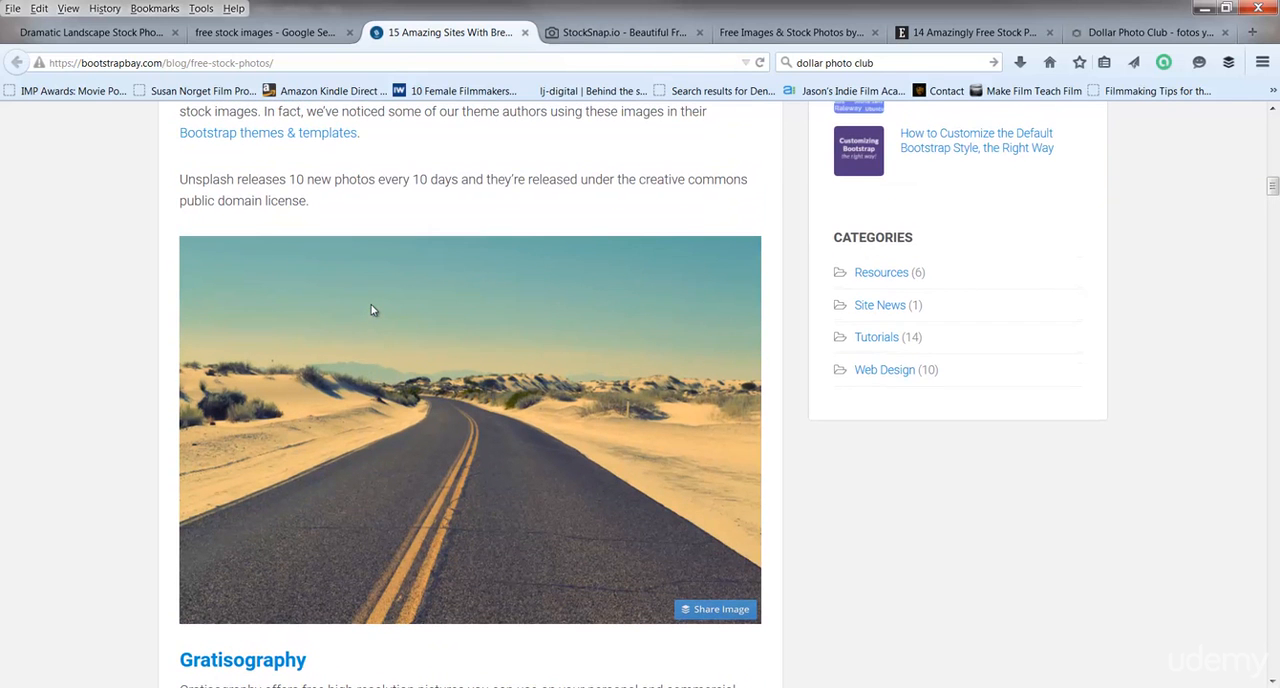
pyautogui.scroll(6, 371, 310)
pyautogui.scroll(10, 371, 310)
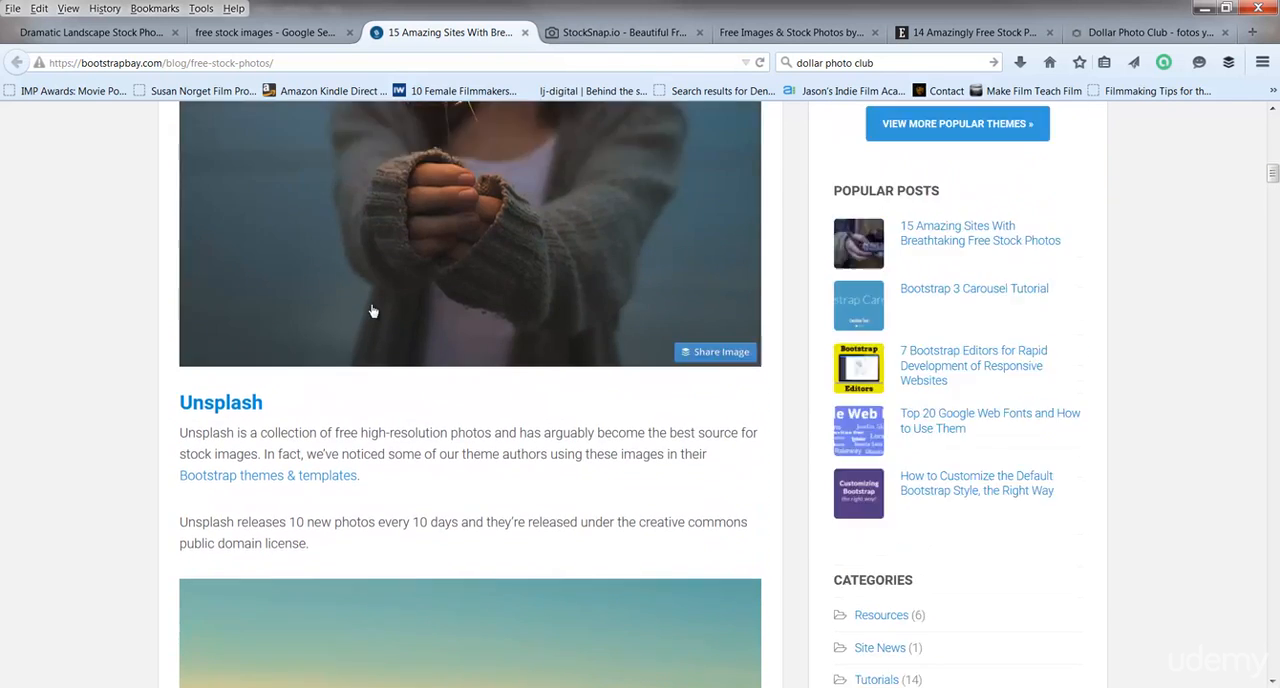
pyautogui.scroll(-6, 372, 311)
pyautogui.scroll(-20, 371, 311)
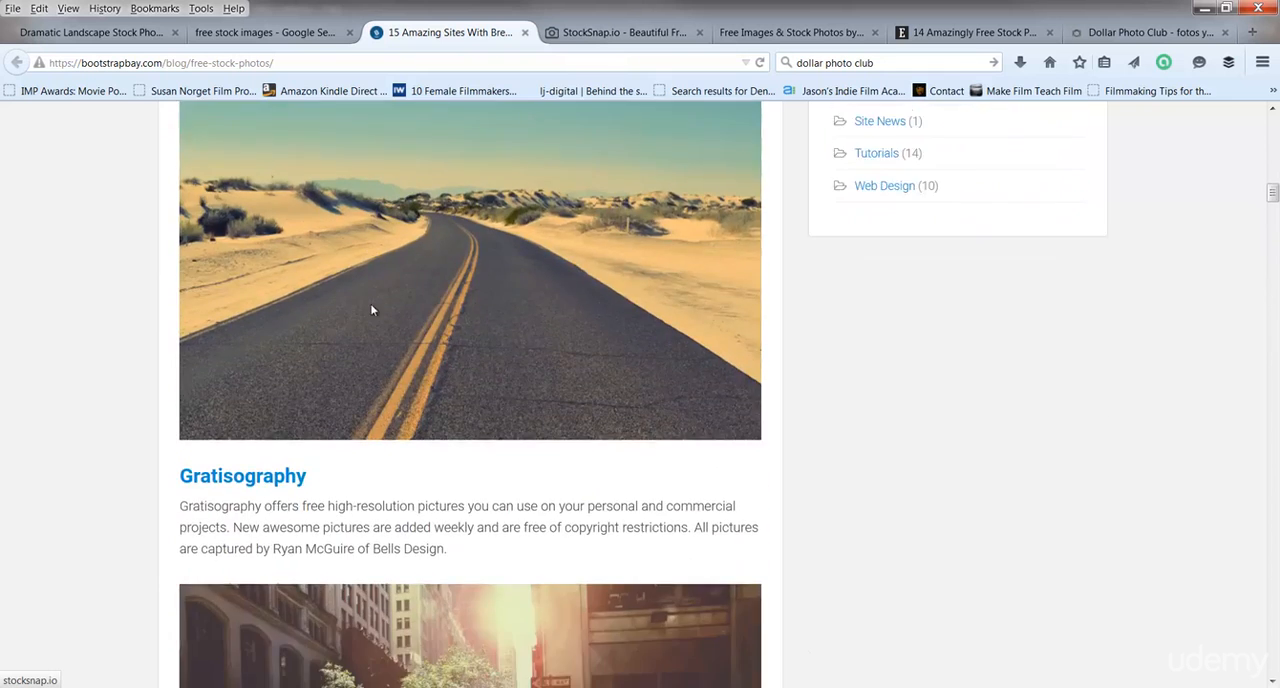
pyautogui.scroll(-8, 371, 311)
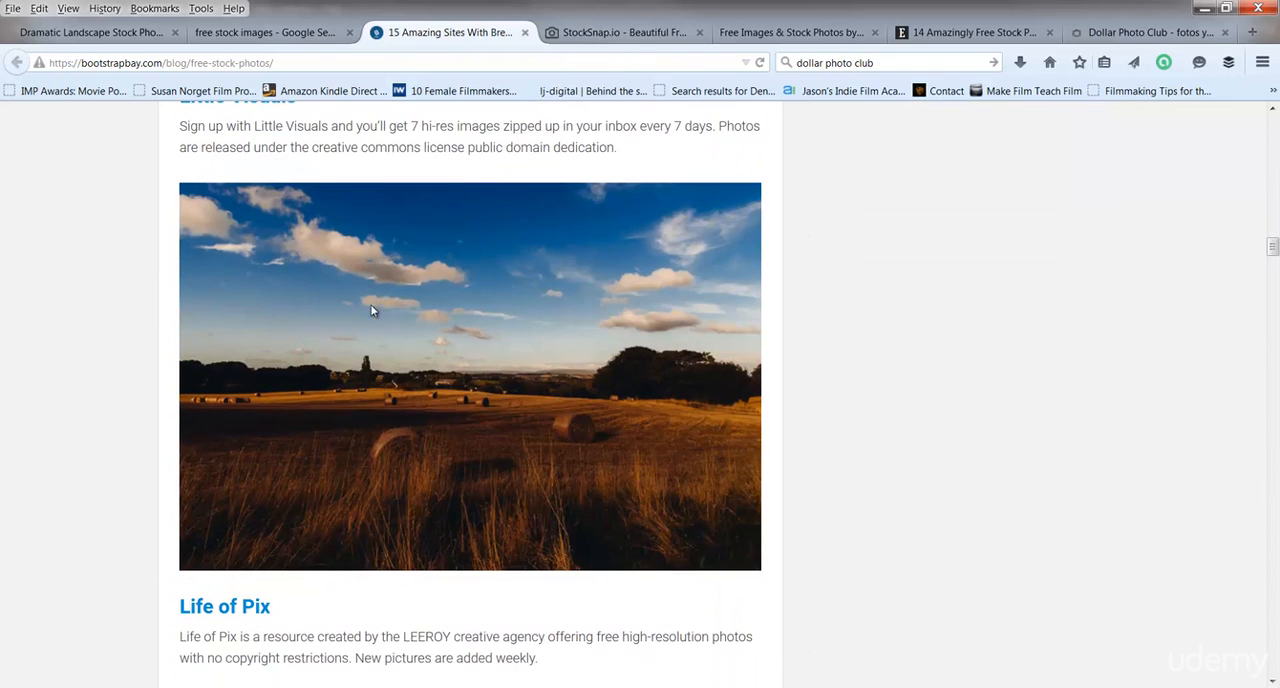
# View the StockSnap.io and Dollar Photo Club home pages as free and paid image sources.
pyautogui.click(618, 34)
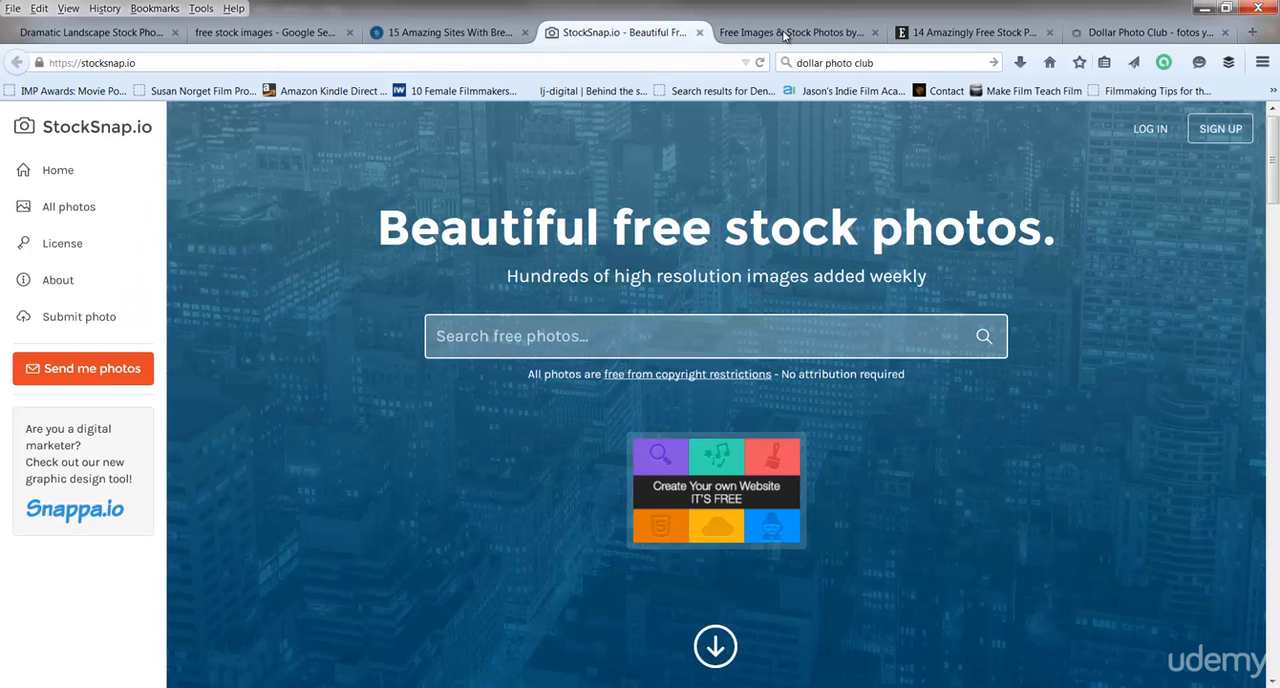
pyautogui.click(1150, 32)
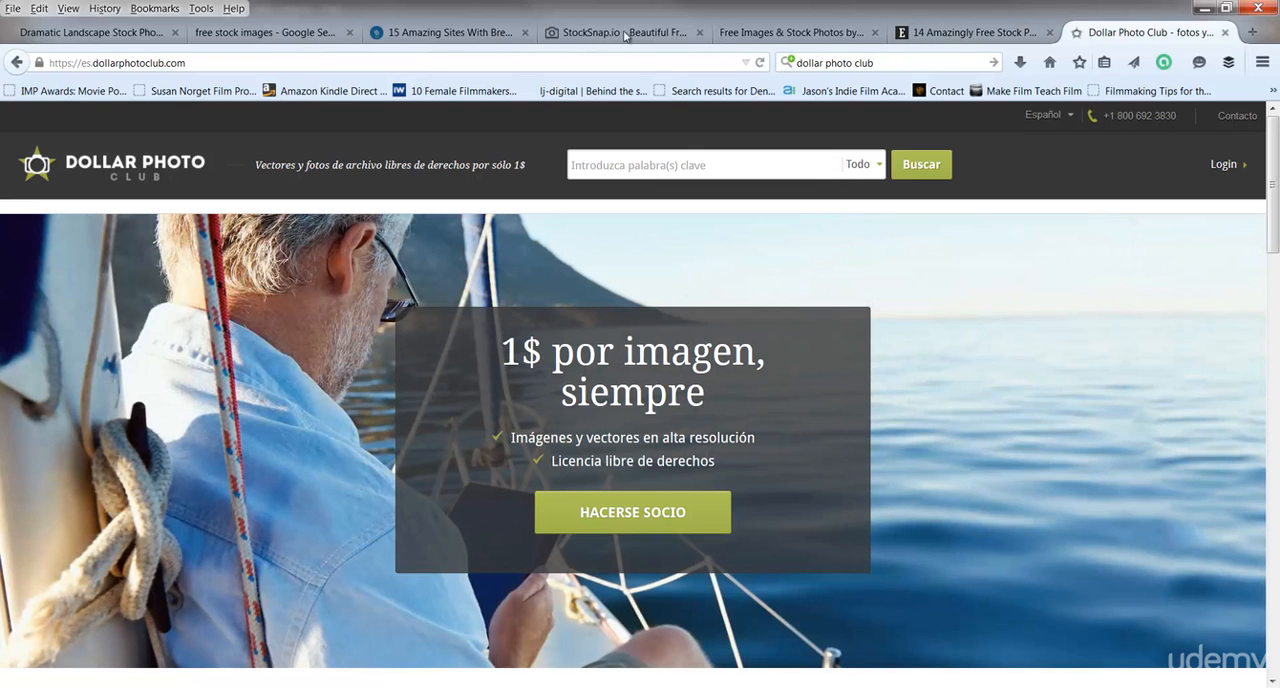
pyautogui.click(450, 34)
# Search StockSnap.io for free photos matching "love".
pyautogui.click(600, 34)
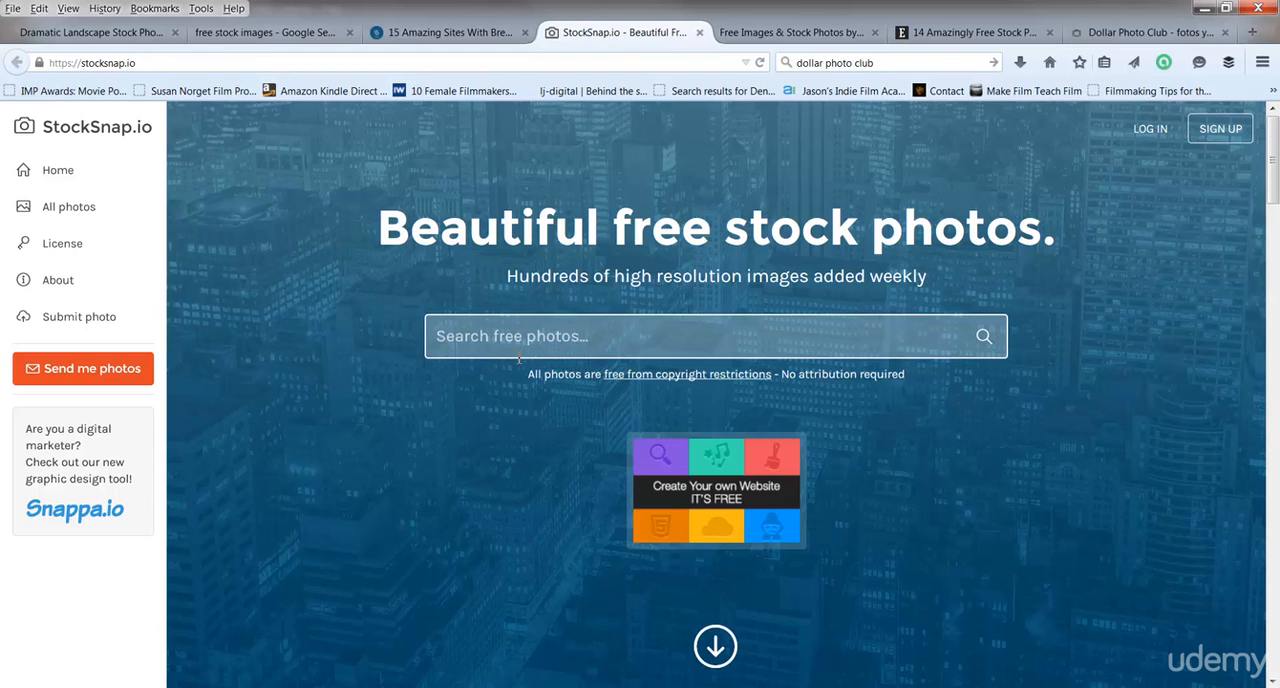
pyautogui.write('love')
pyautogui.press('Return')
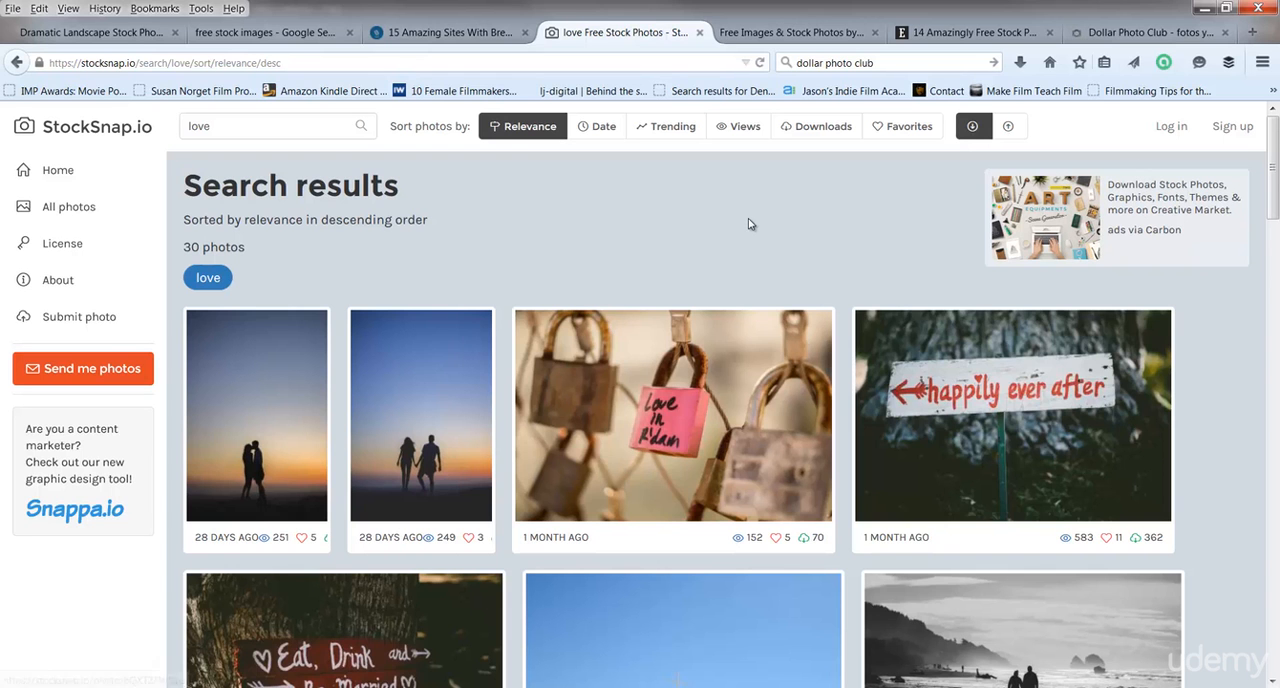
# Browse the StockSnap.io "love" photo results down to the end and return to the first row.
pyautogui.scroll(-4, 720, 237)
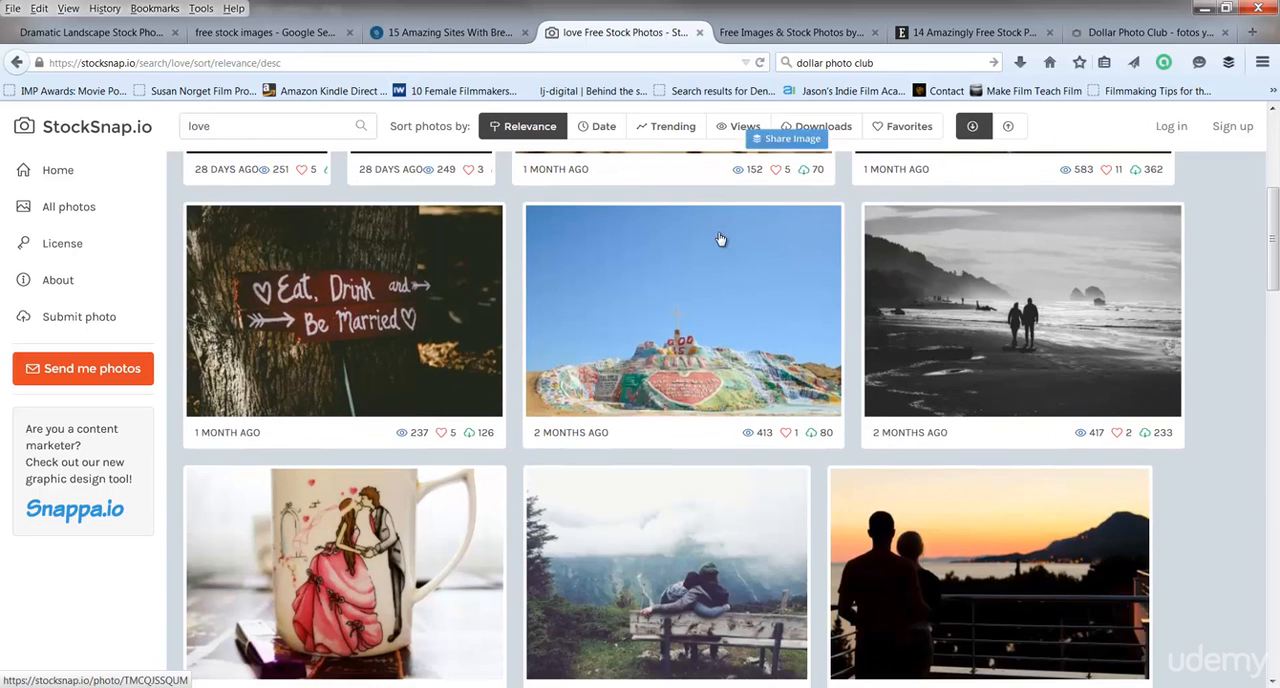
pyautogui.scroll(-4, 720, 239)
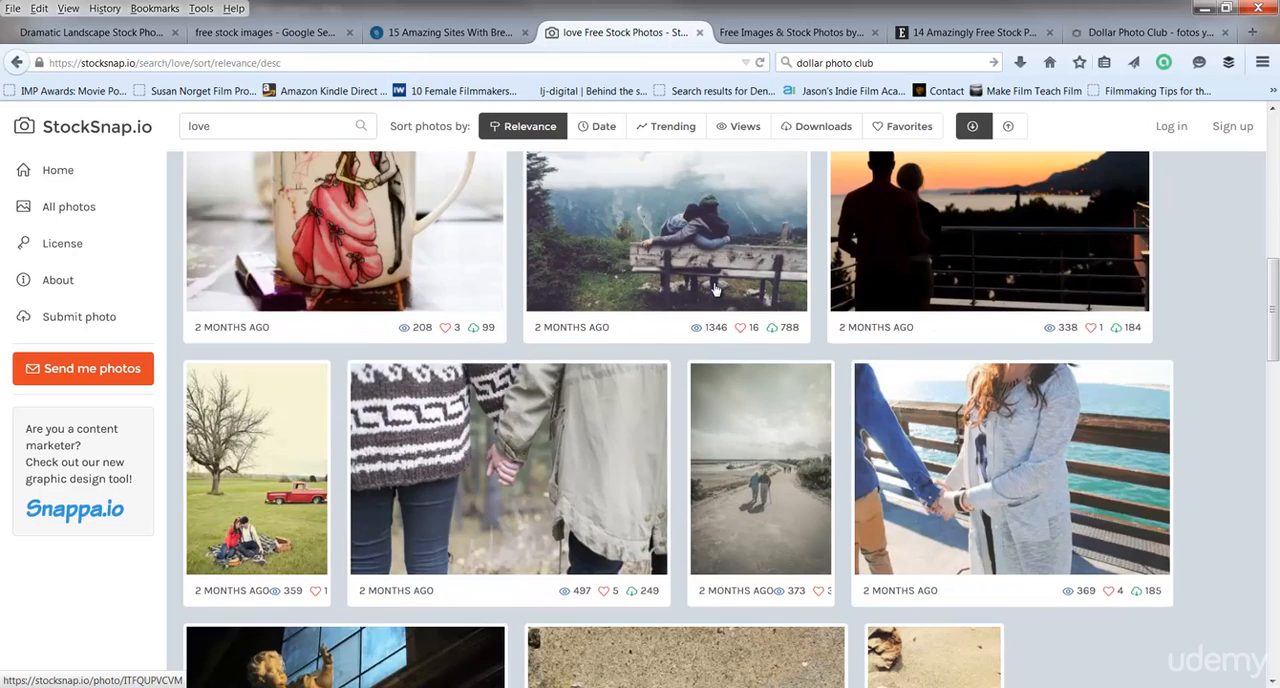
pyautogui.scroll(-5, 715, 289)
pyautogui.scroll(3, 715, 289)
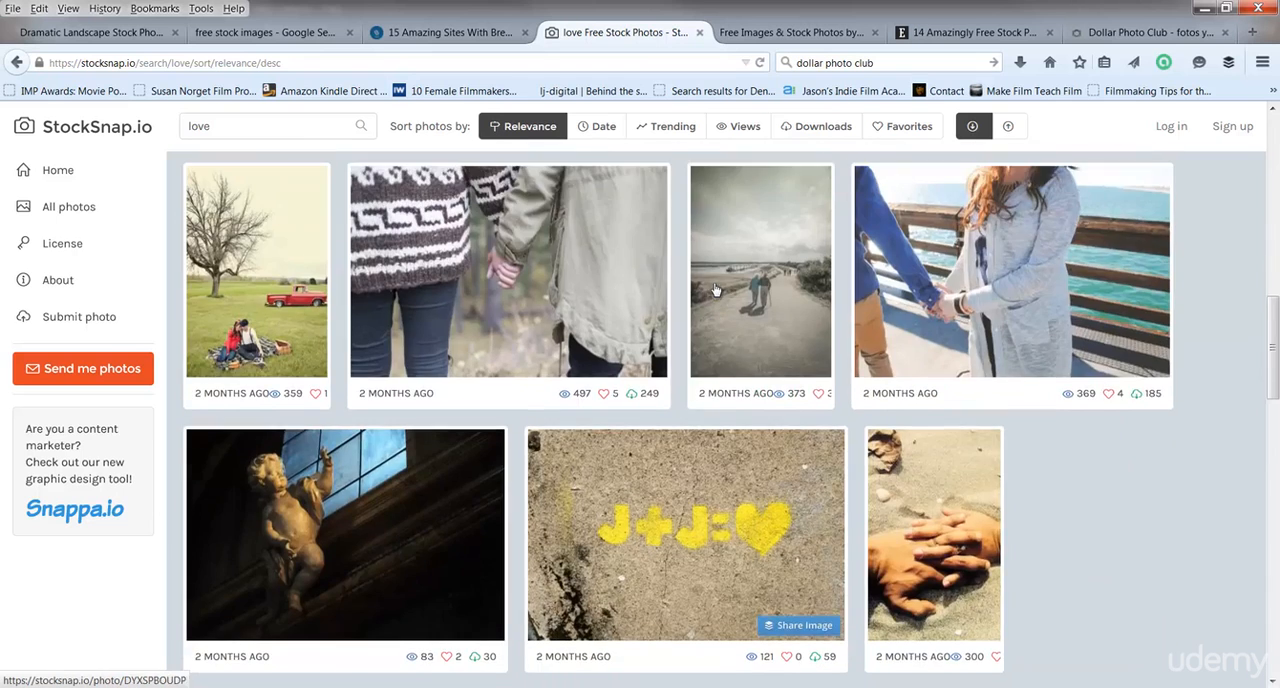
pyautogui.scroll(-8, 1063, 428)
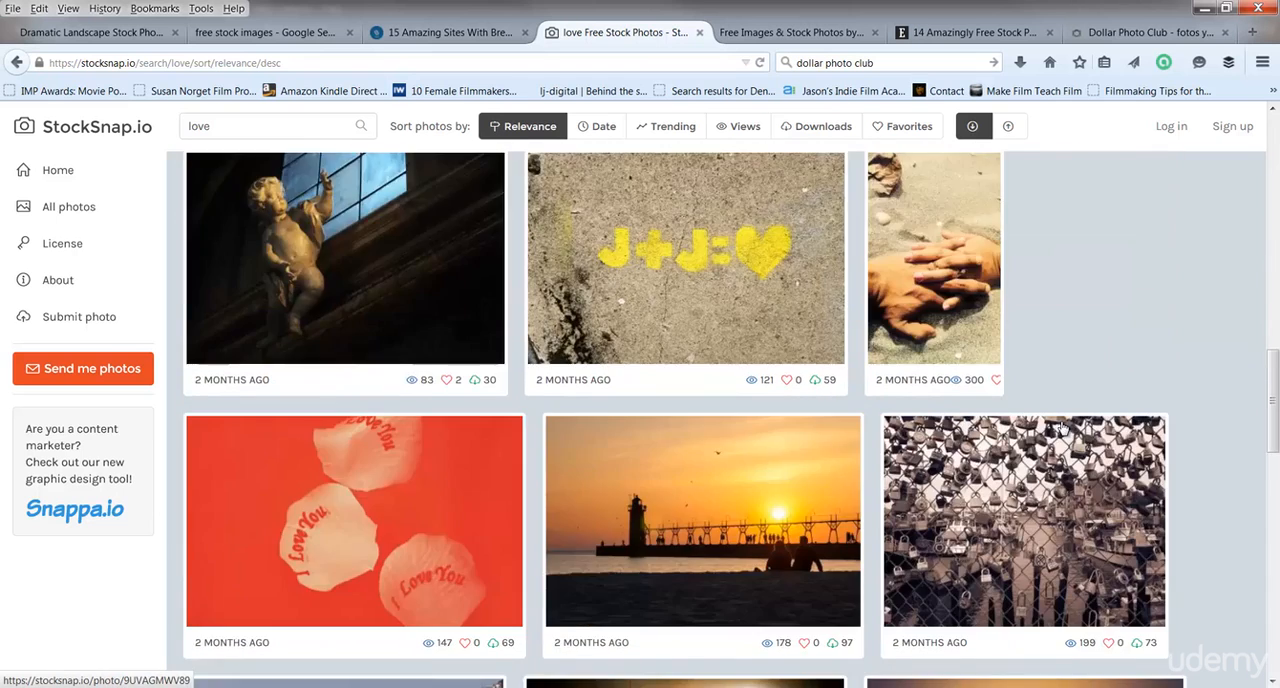
pyautogui.scroll(-2, 1063, 430)
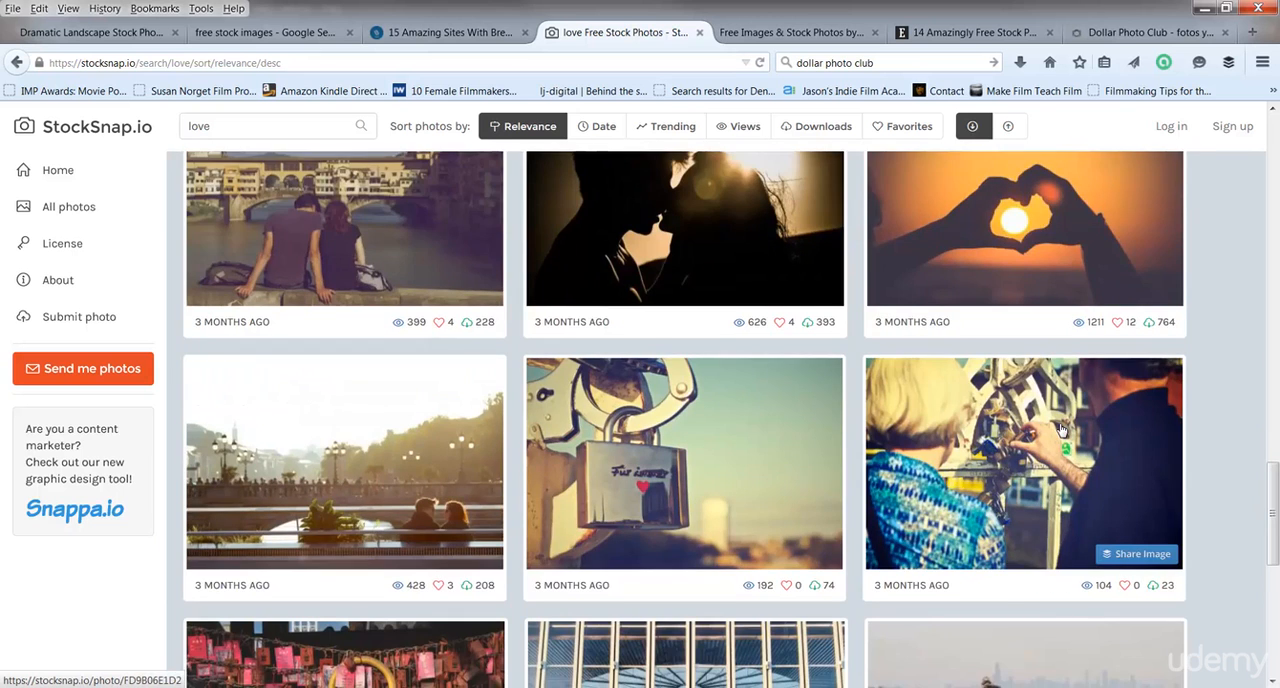
pyautogui.scroll(-5, 1062, 430)
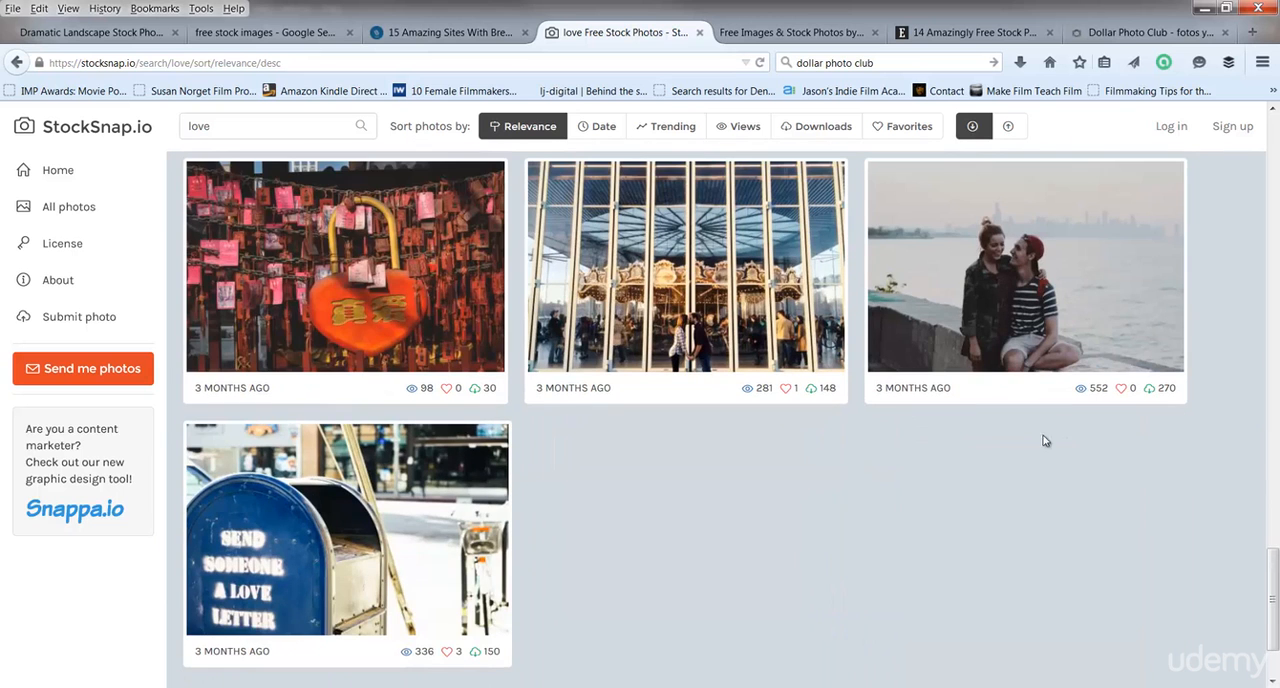
pyautogui.scroll(10, 1003, 466)
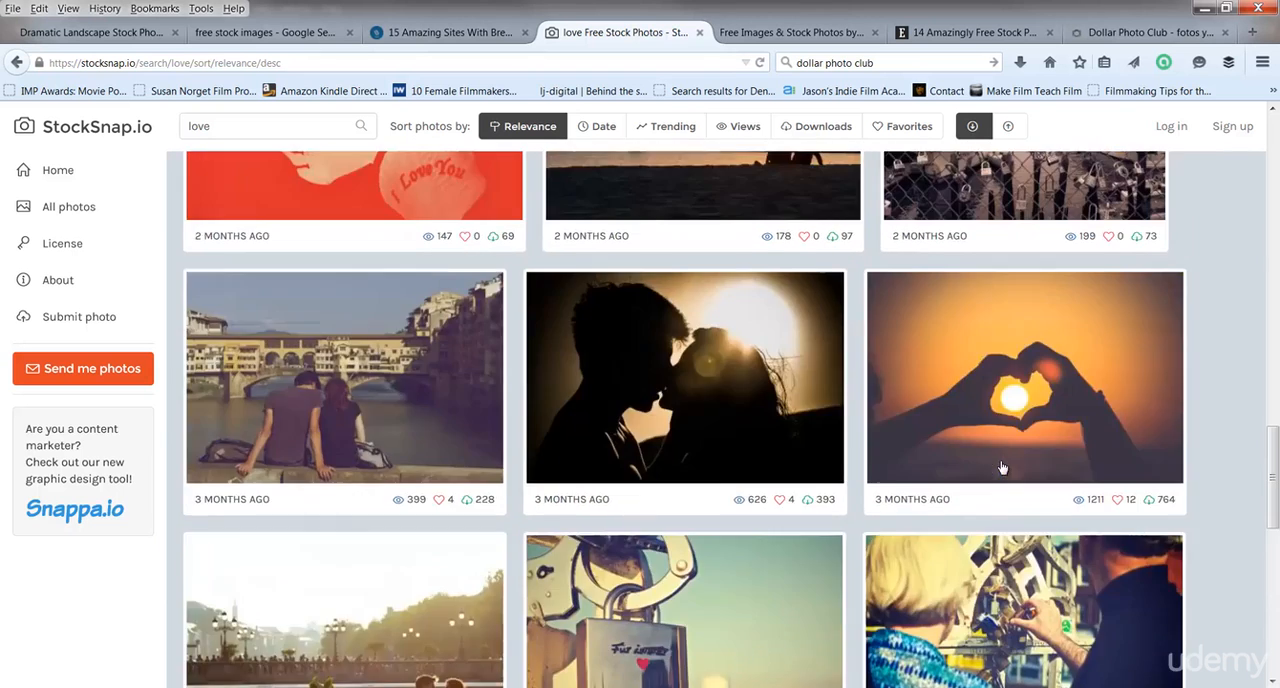
pyautogui.scroll(8, 1003, 466)
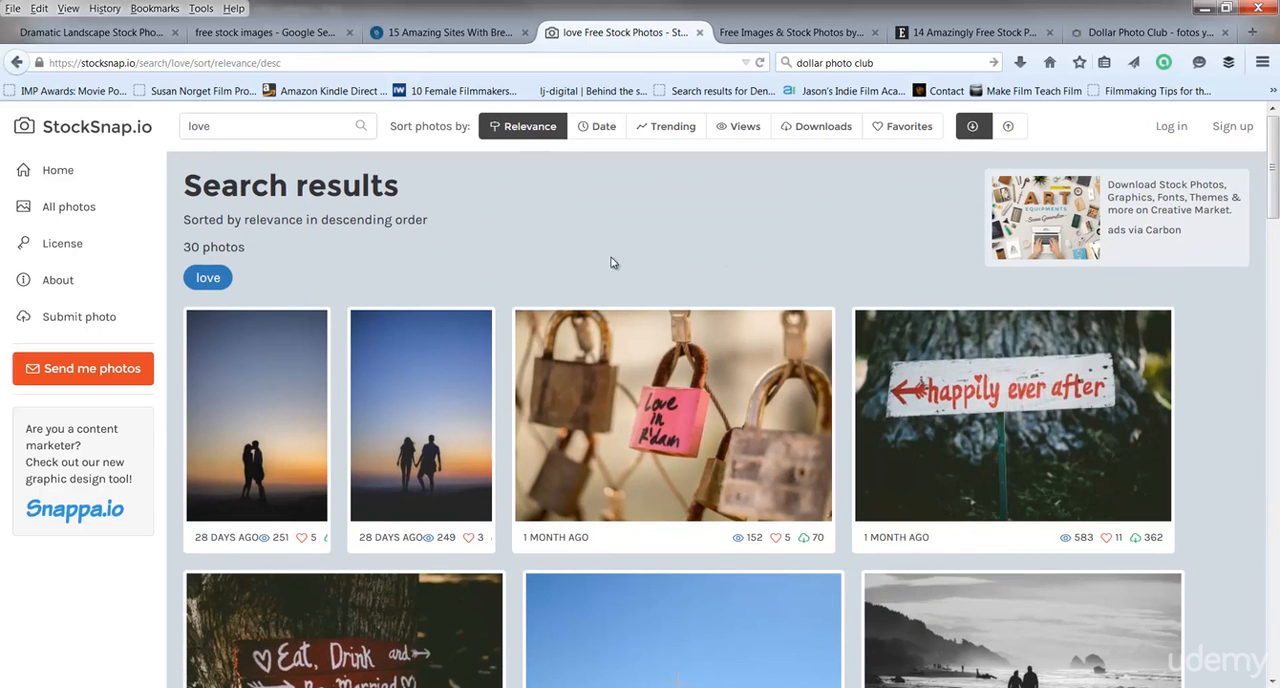
# Open the photo of the couple kissing at sunset and start its hi-res download.
pyautogui.click(254, 397)
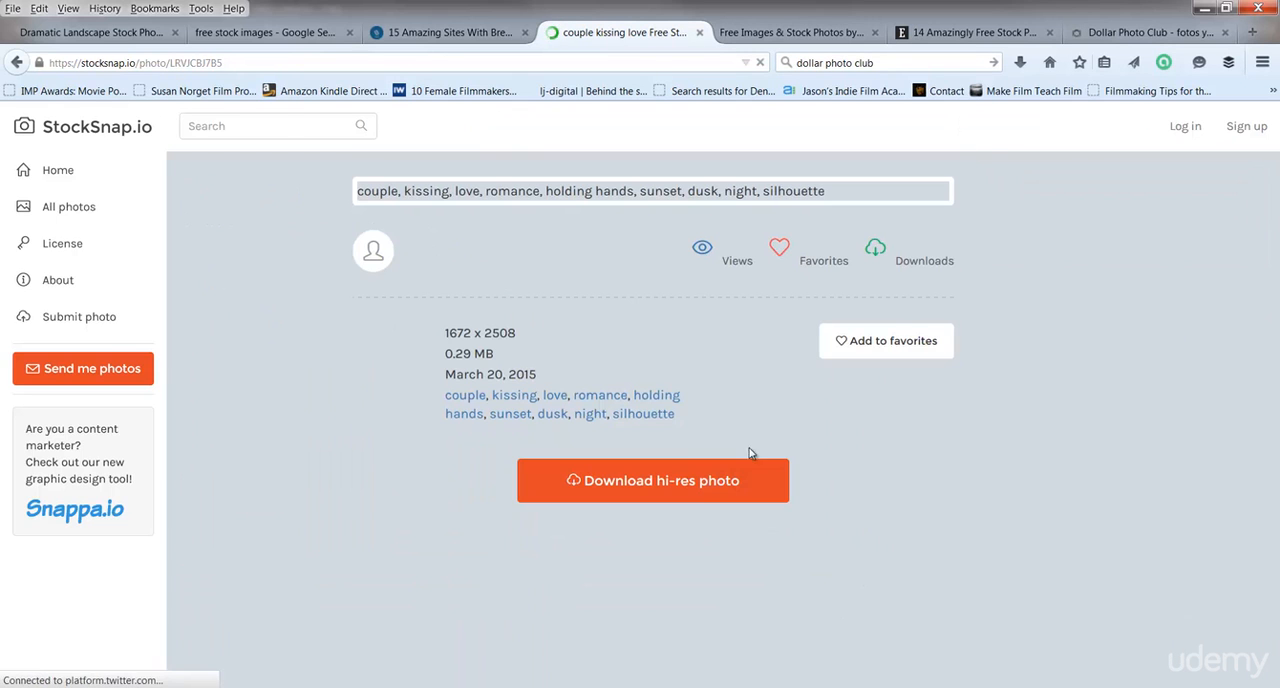
pyautogui.click(697, 489)
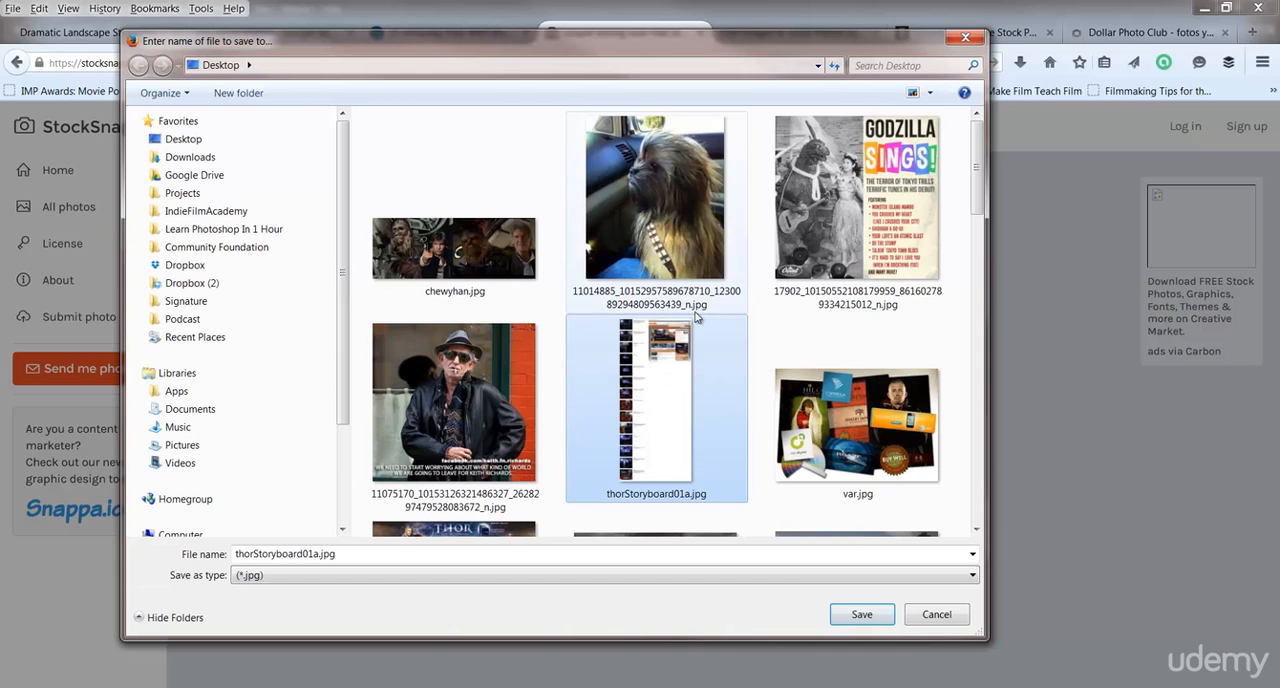
pyautogui.moveTo(761, 40); pyautogui.dragTo(835, 59)
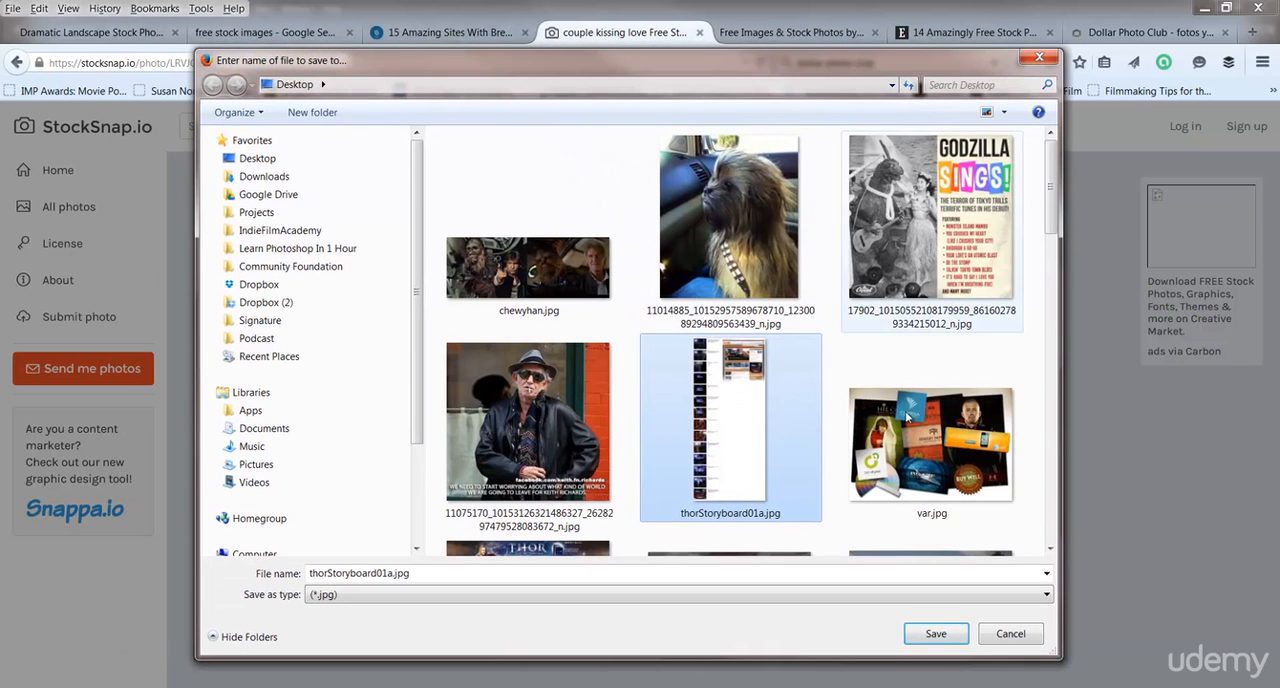
# Save the downloaded photo to the Desktop as love.jpg without replacing the existing thorStoryboard01a.jpg.
pyautogui.click(926, 636)
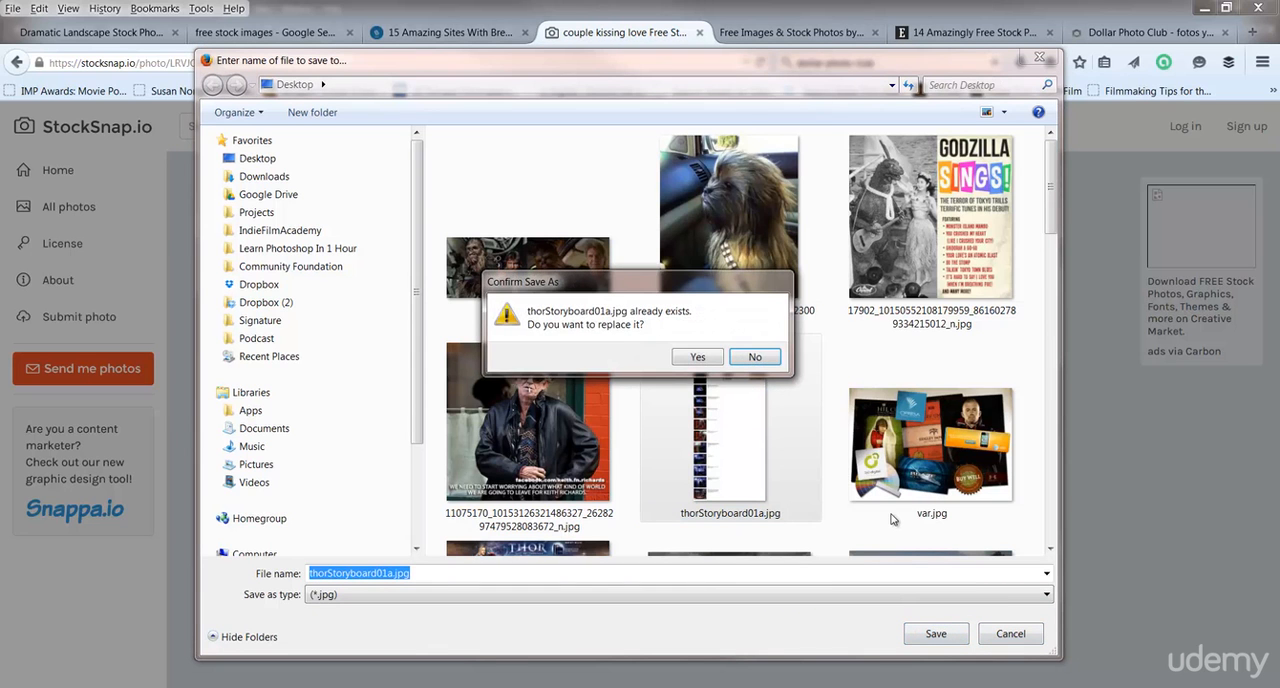
pyautogui.click(755, 357)
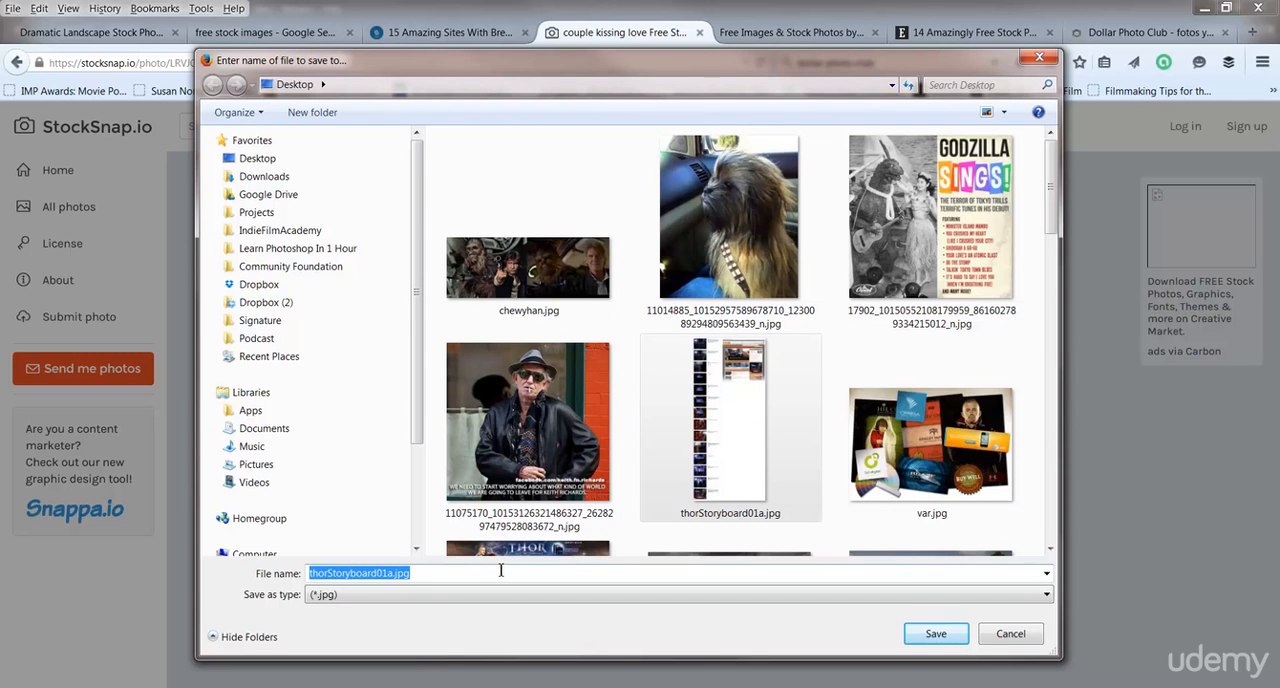
pyautogui.click(430, 577)
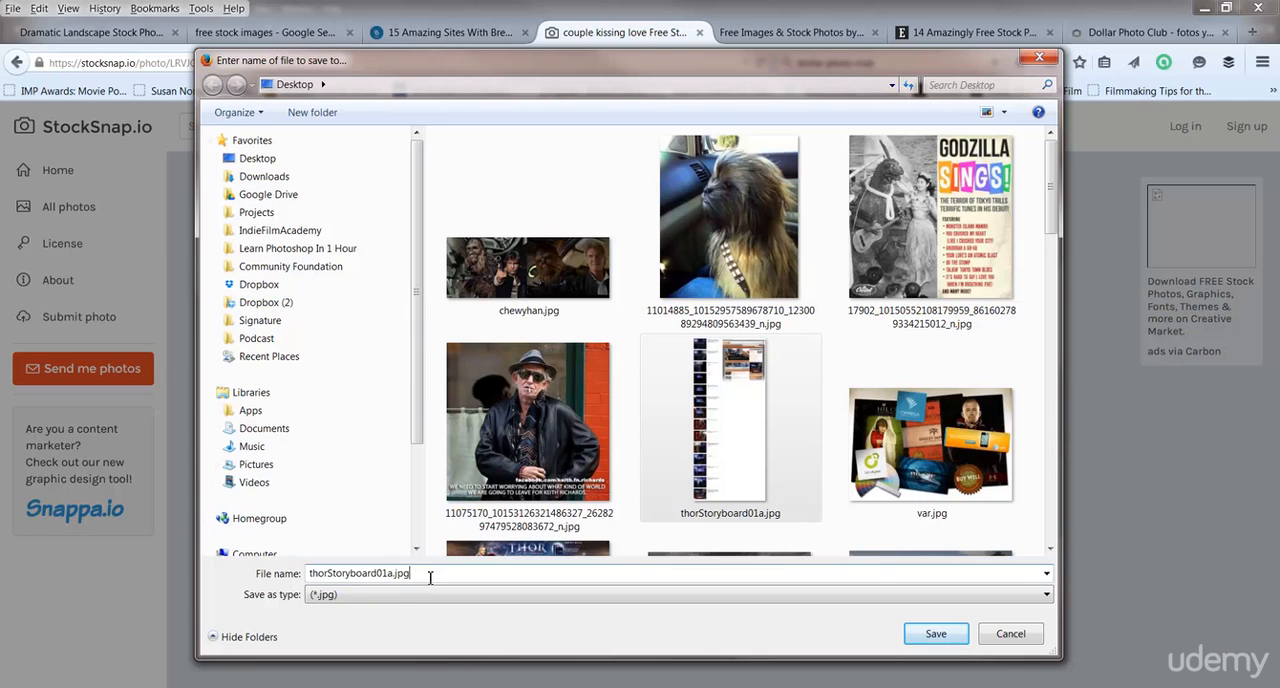
pyautogui.moveTo(430, 577); pyautogui.dragTo(280, 577)
pyautogui.write('love')
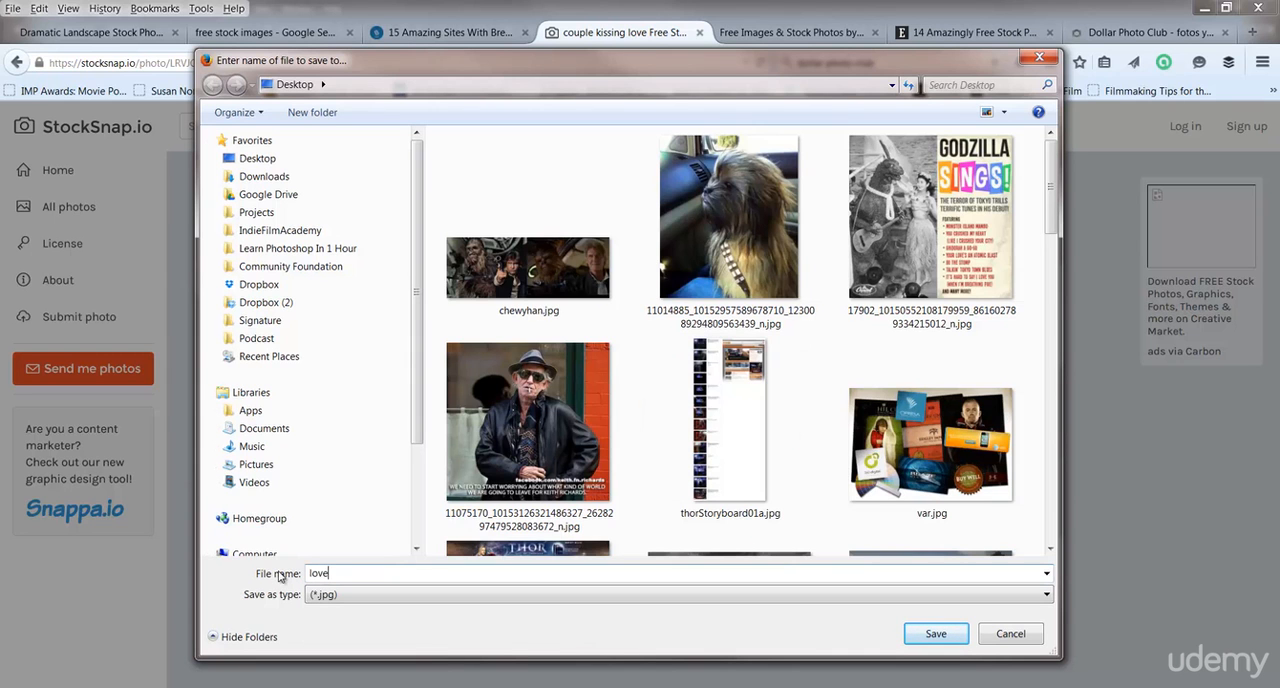
pyautogui.hotkey('ctrl', 'a')
pyautogui.click(941, 636)
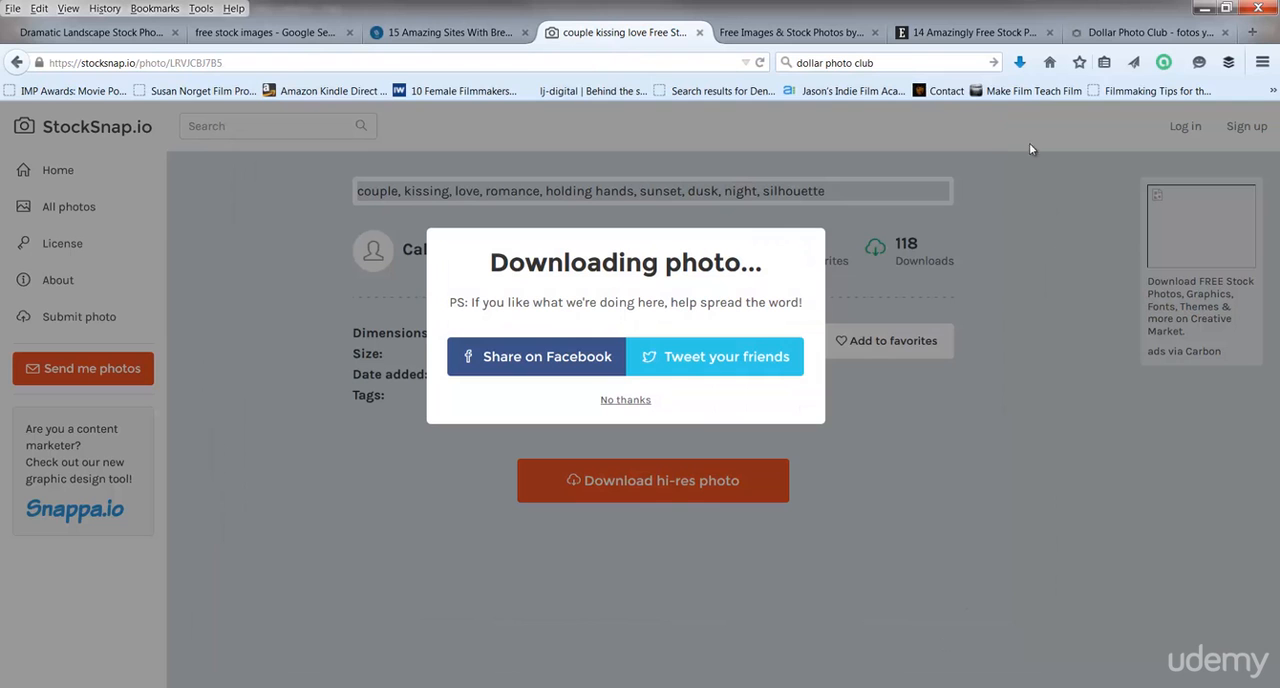
# Open the downloaded love.jpg from the browser's download list.
pyautogui.click(1021, 63)
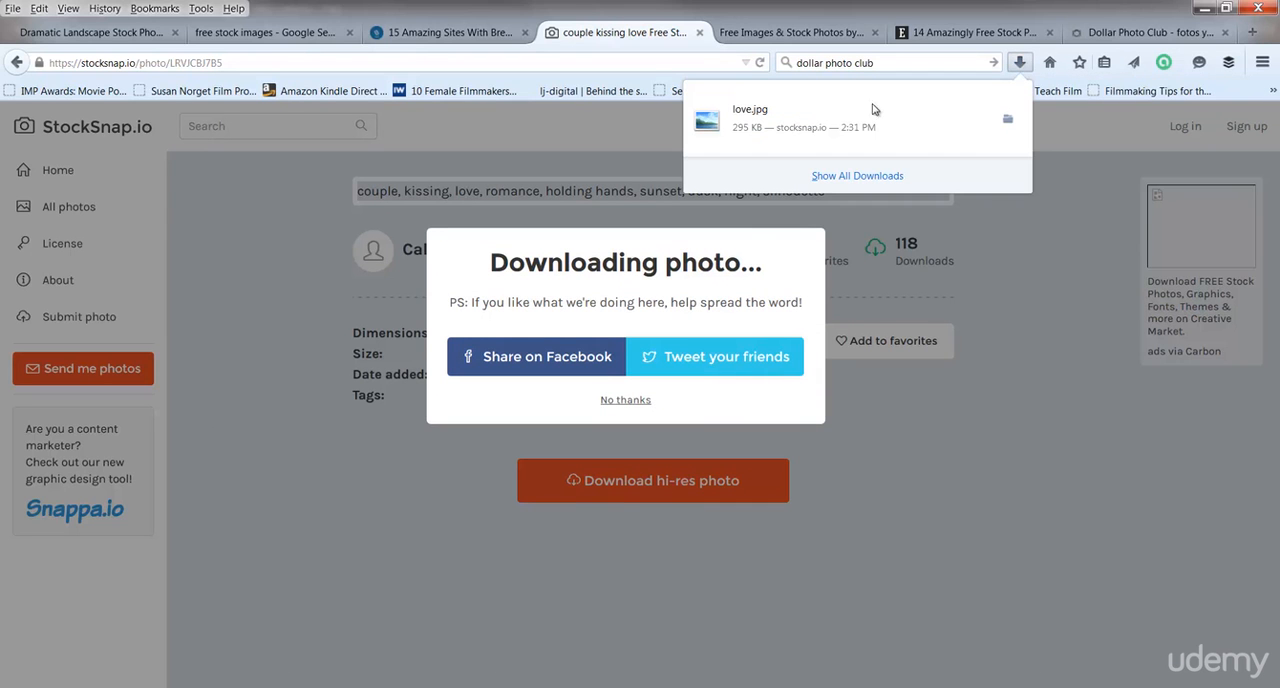
pyautogui.rightClick(755, 116)
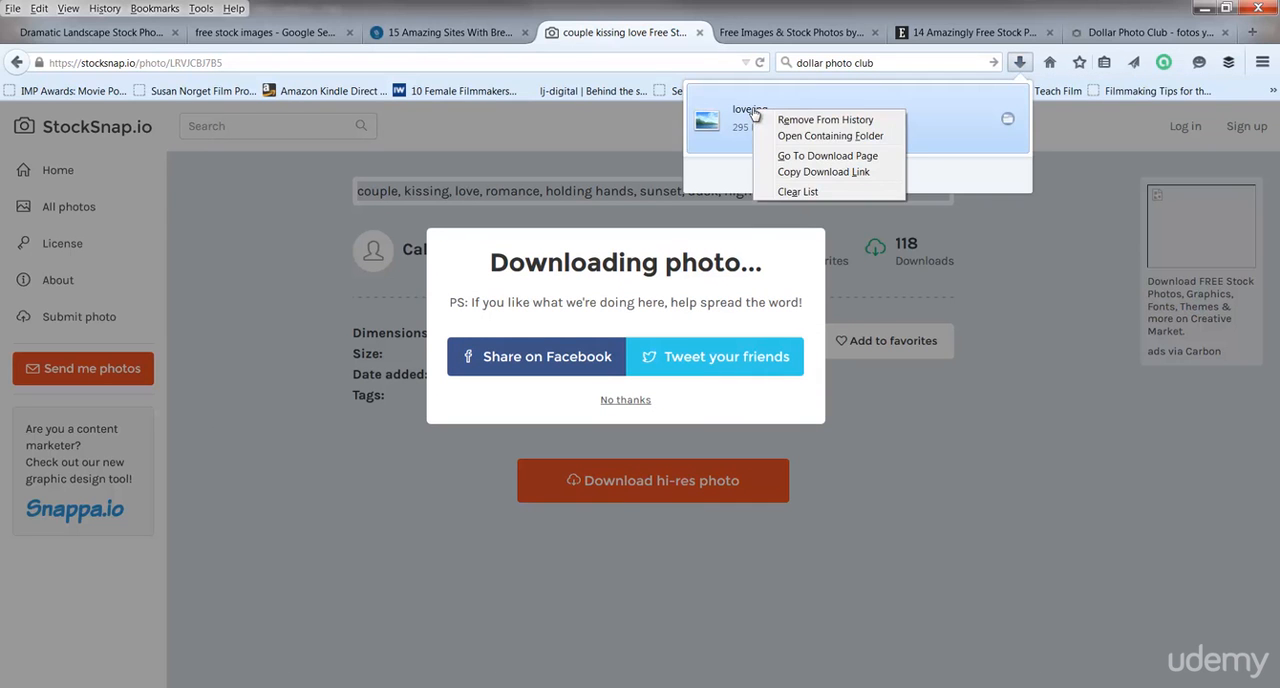
pyautogui.click(733, 111)
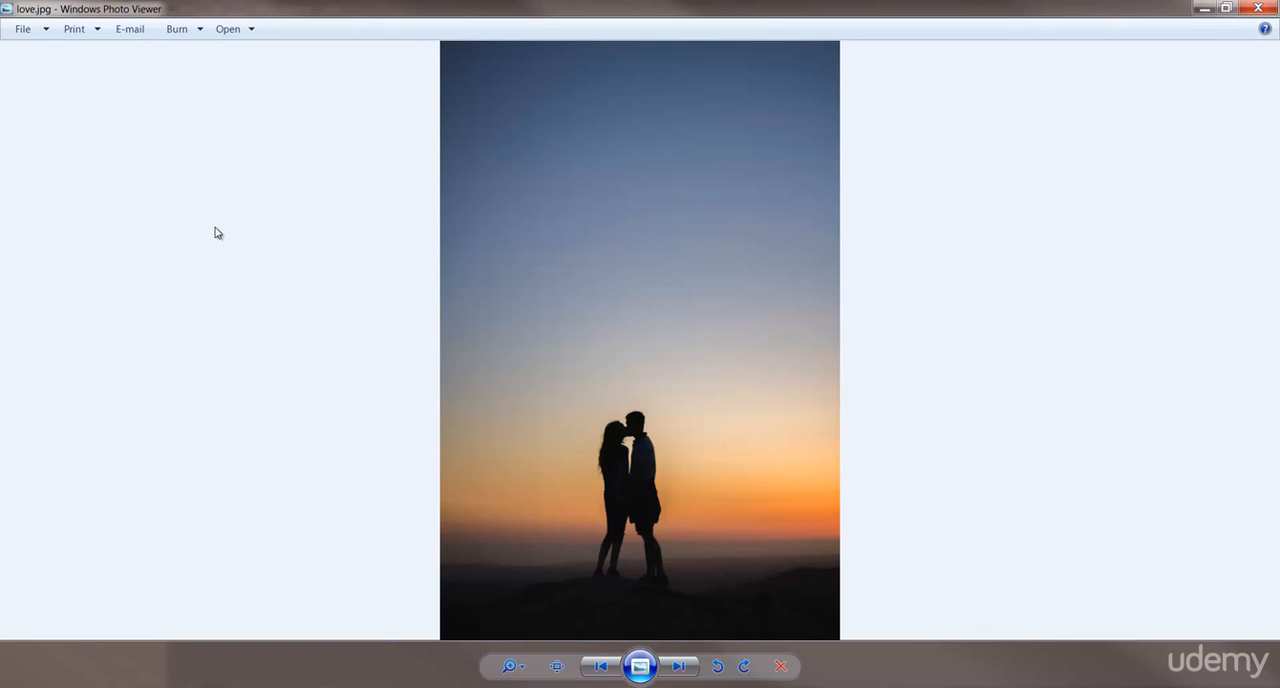
# Examine love.jpg at actual size, looking over the couple and the ground beneath them.
pyautogui.scroll(3, 657, 352)
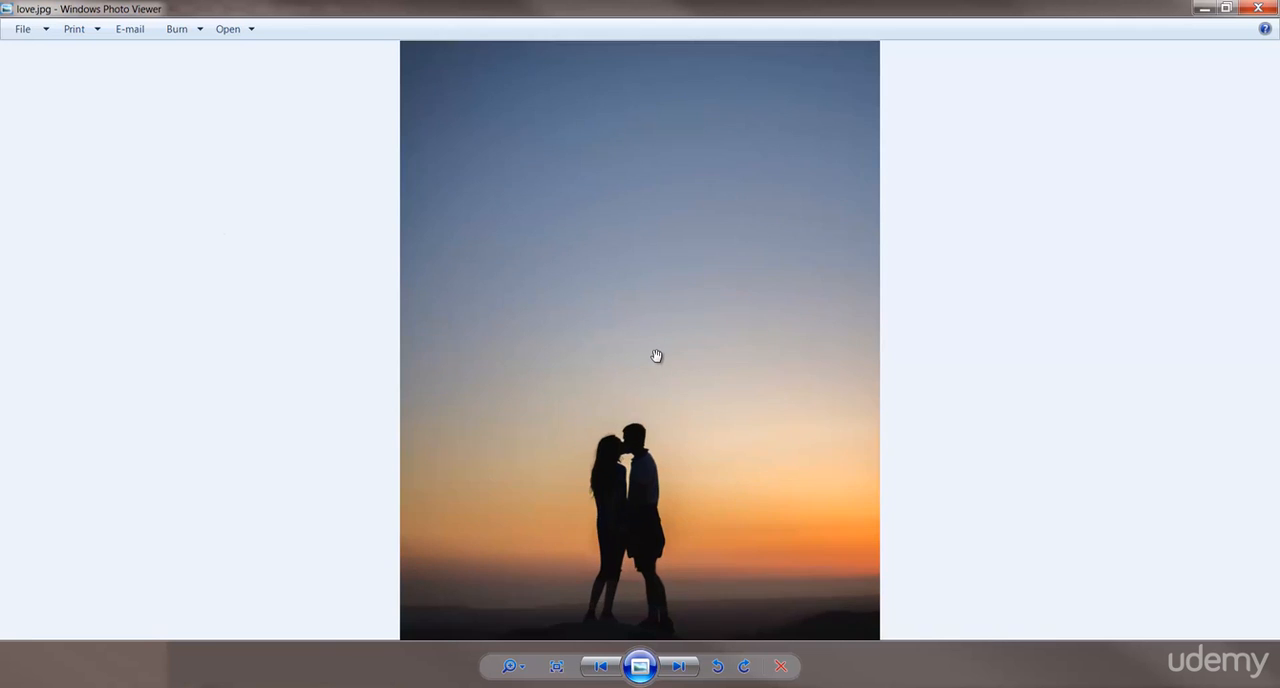
pyautogui.scroll(-3, 656, 357)
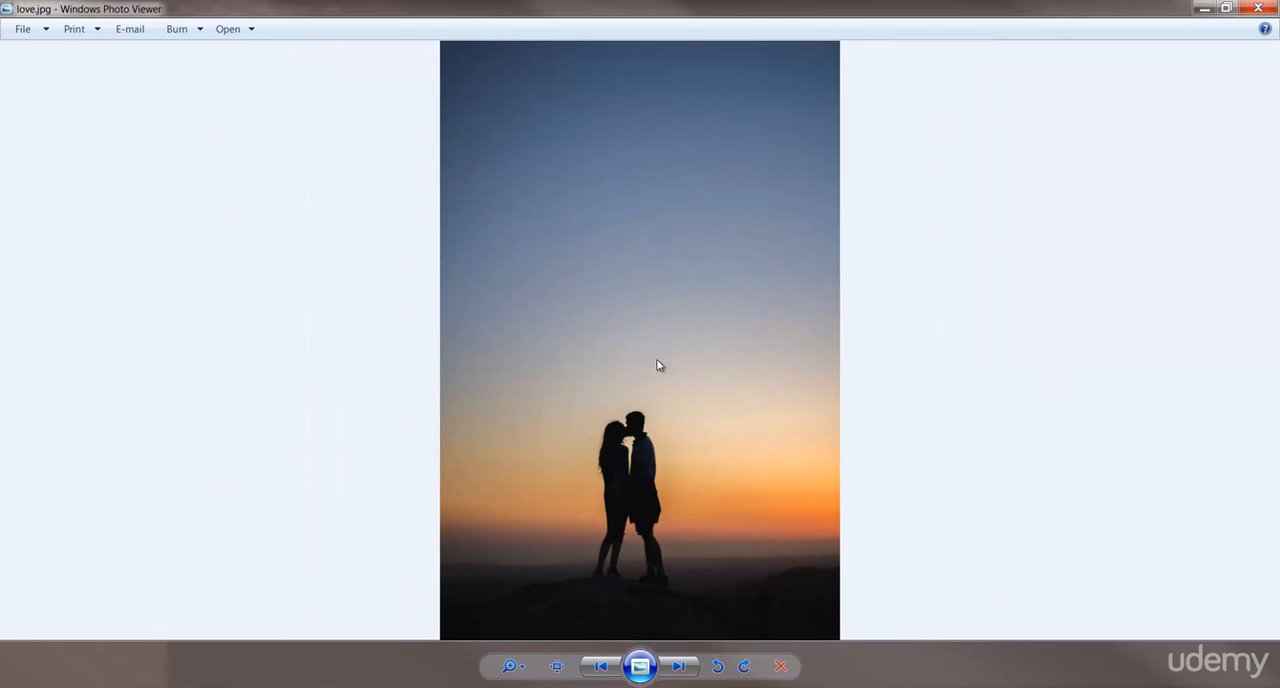
pyautogui.click(557, 667)
pyautogui.moveTo(680, 443); pyautogui.dragTo(655, 164)
pyautogui.moveTo(728, 425); pyautogui.dragTo(730, 234)
pyautogui.moveTo(740, 354); pyautogui.dragTo(740, 254)
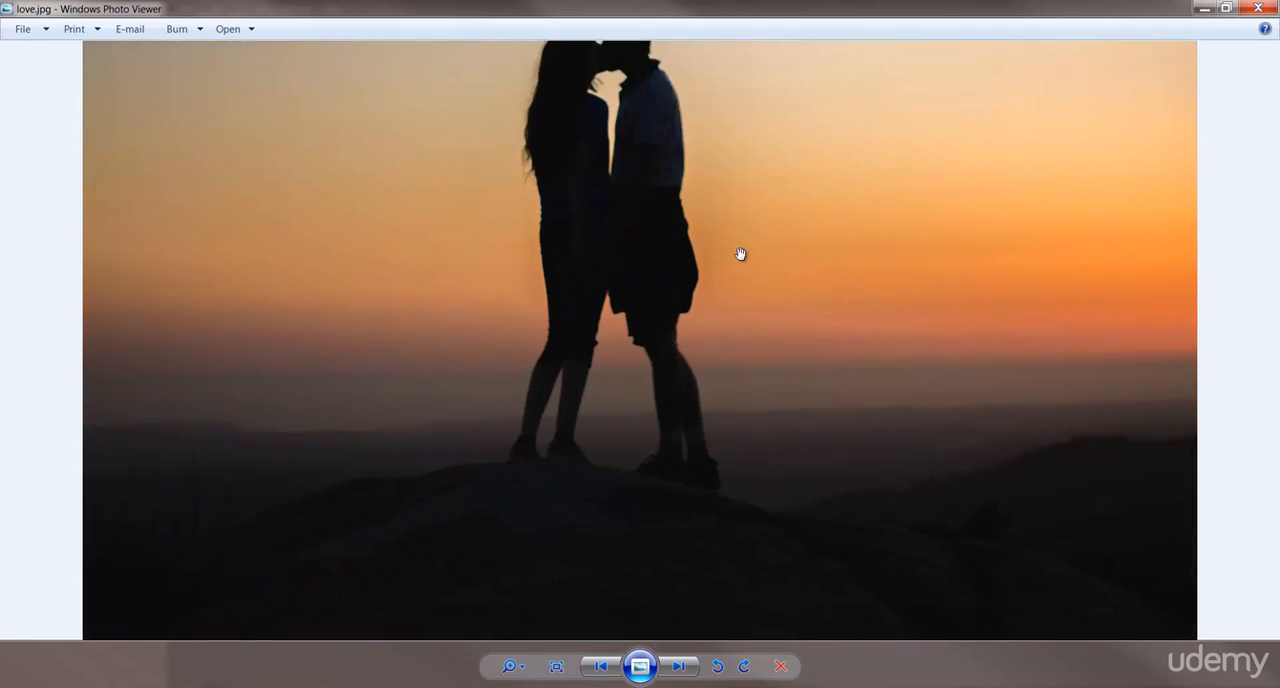
# Copy the photo, switch to Photoshop's blank Untitled-2 document and try to paste it onto a new empty layer.
pyautogui.rightClick(619, 275)
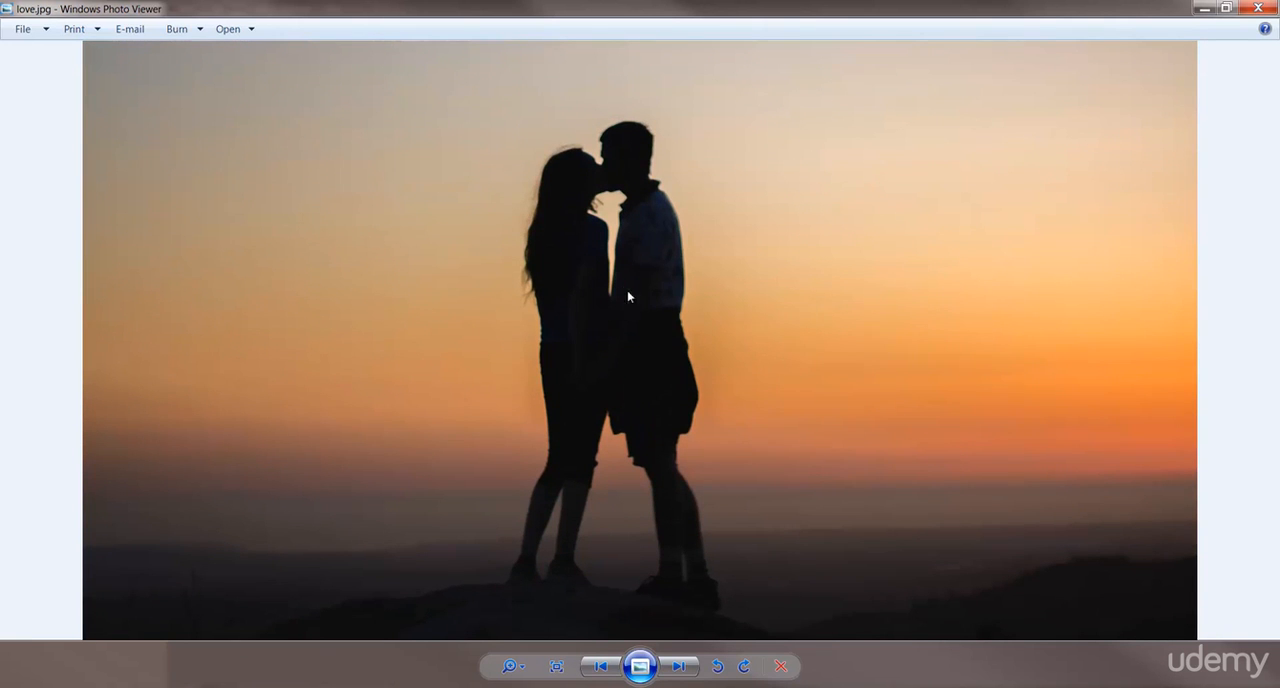
pyautogui.rightClick(627, 291)
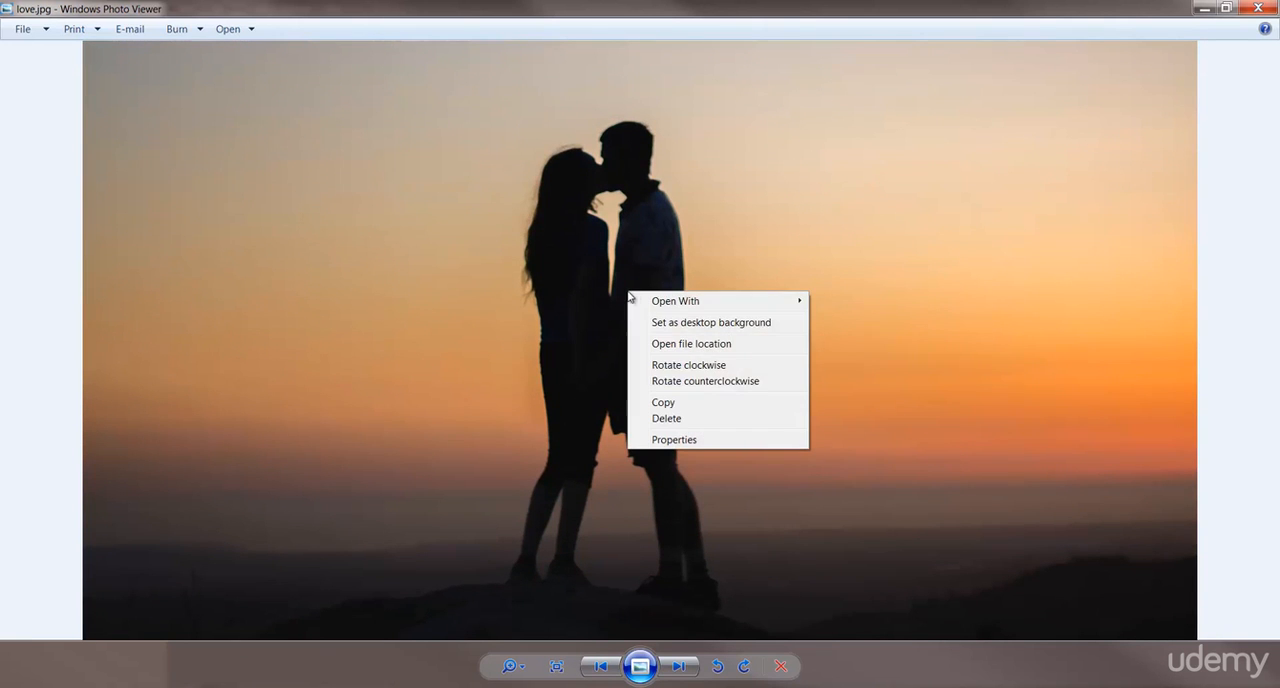
pyautogui.click(678, 401)
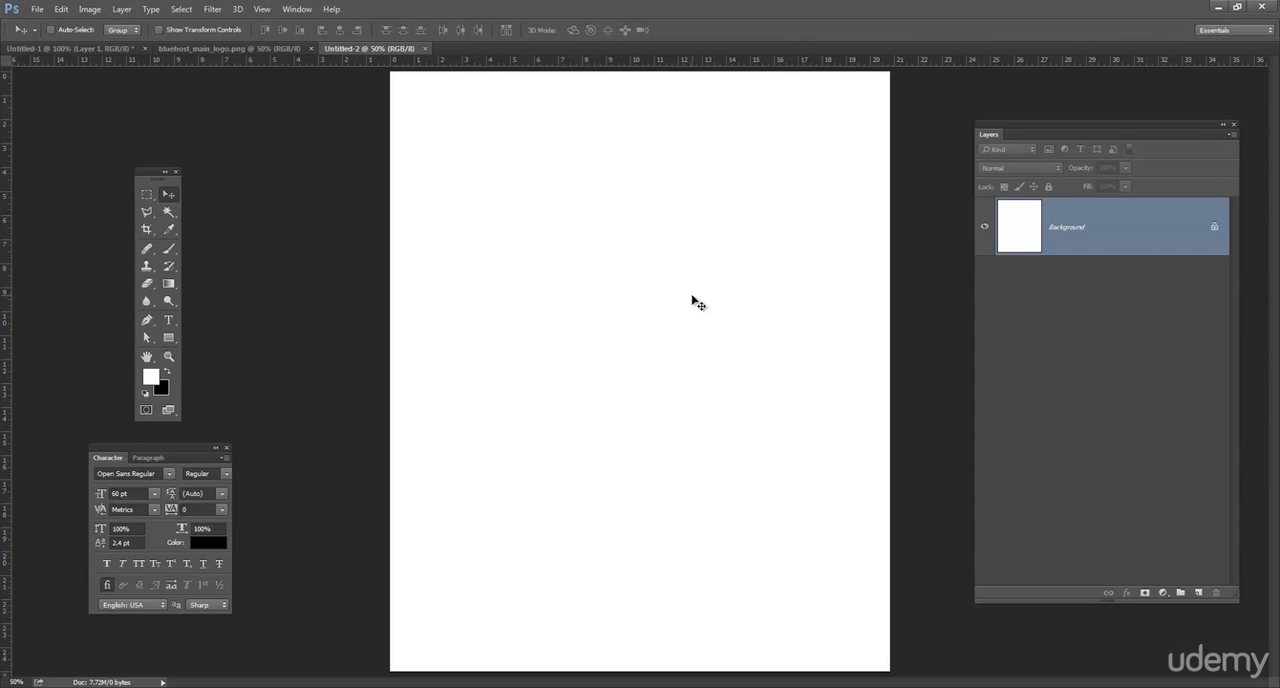
pyautogui.click(1199, 594)
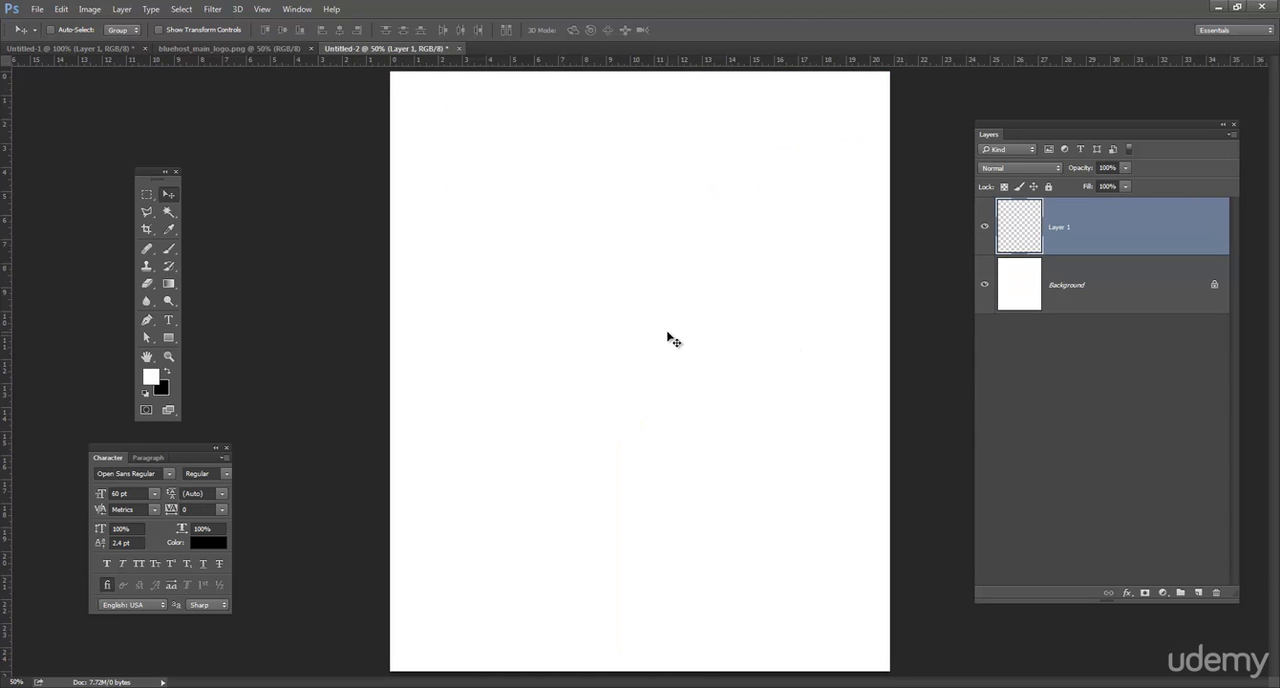
pyautogui.press('ctrl')
pyautogui.press('ctrl')
pyautogui.press('ctrl')
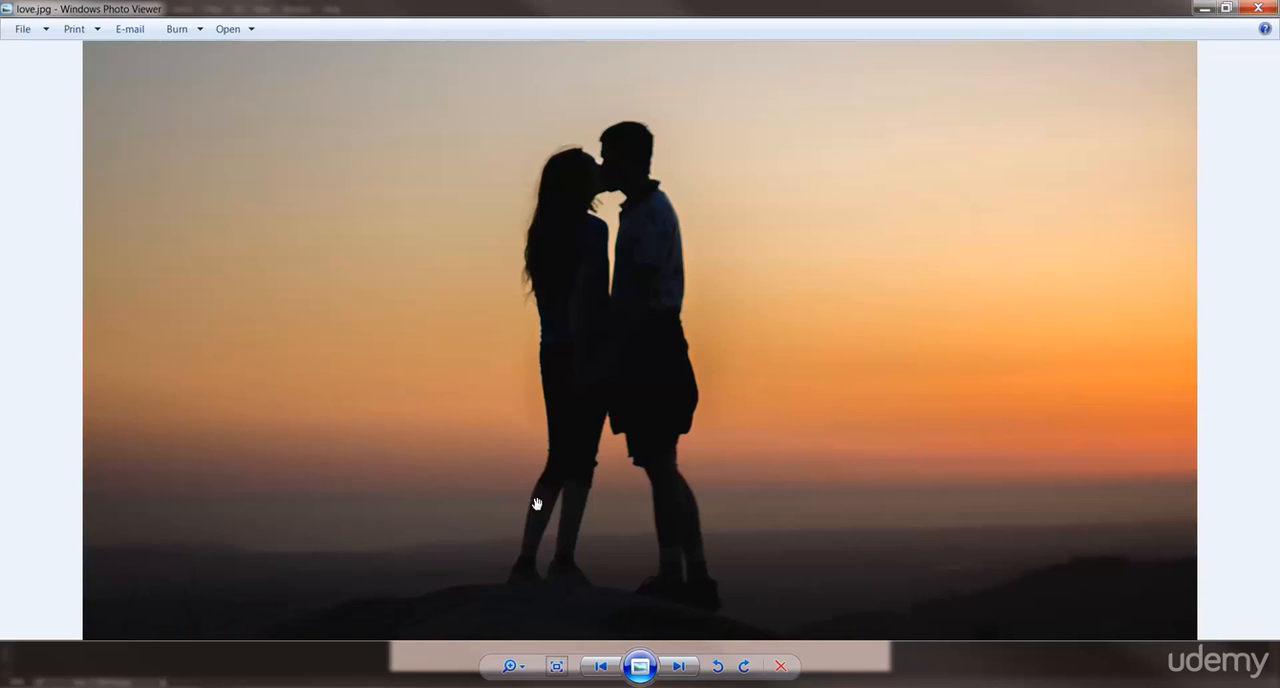
# Open love.jpg from the photo viewer with Adobe Photoshop CC 2014.
pyautogui.rightClick(621, 170)
pyautogui.moveTo(681, 184)
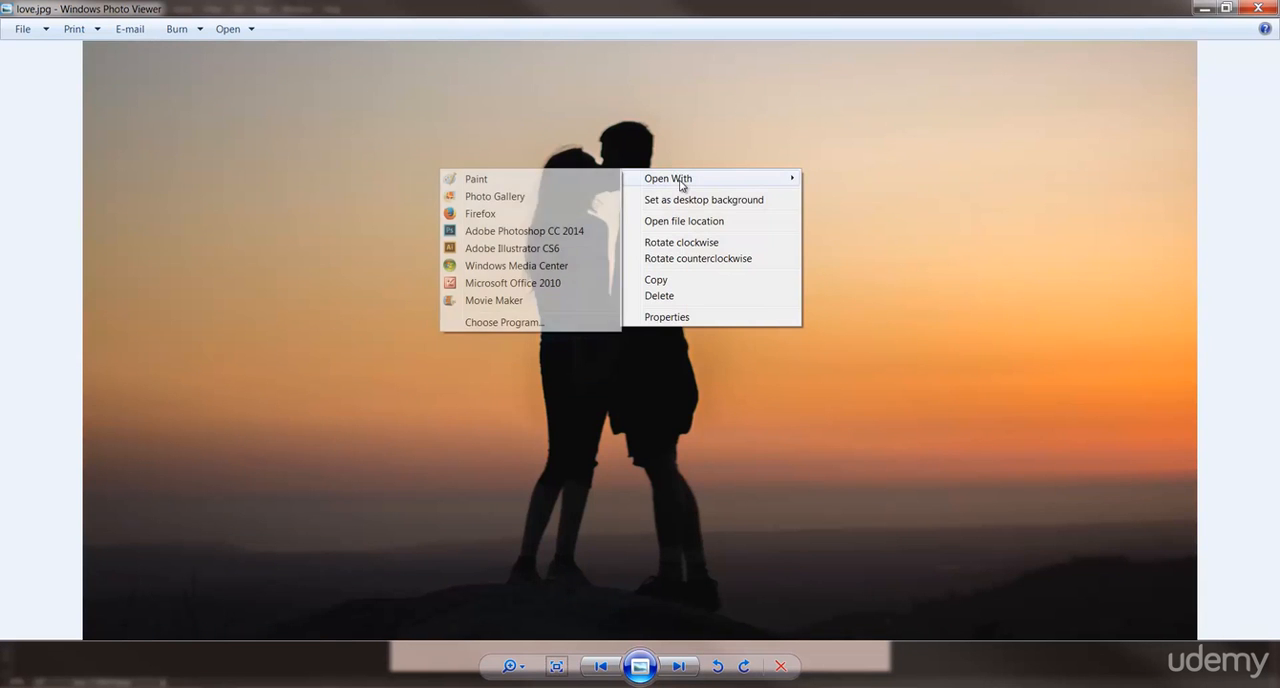
pyautogui.click(514, 232)
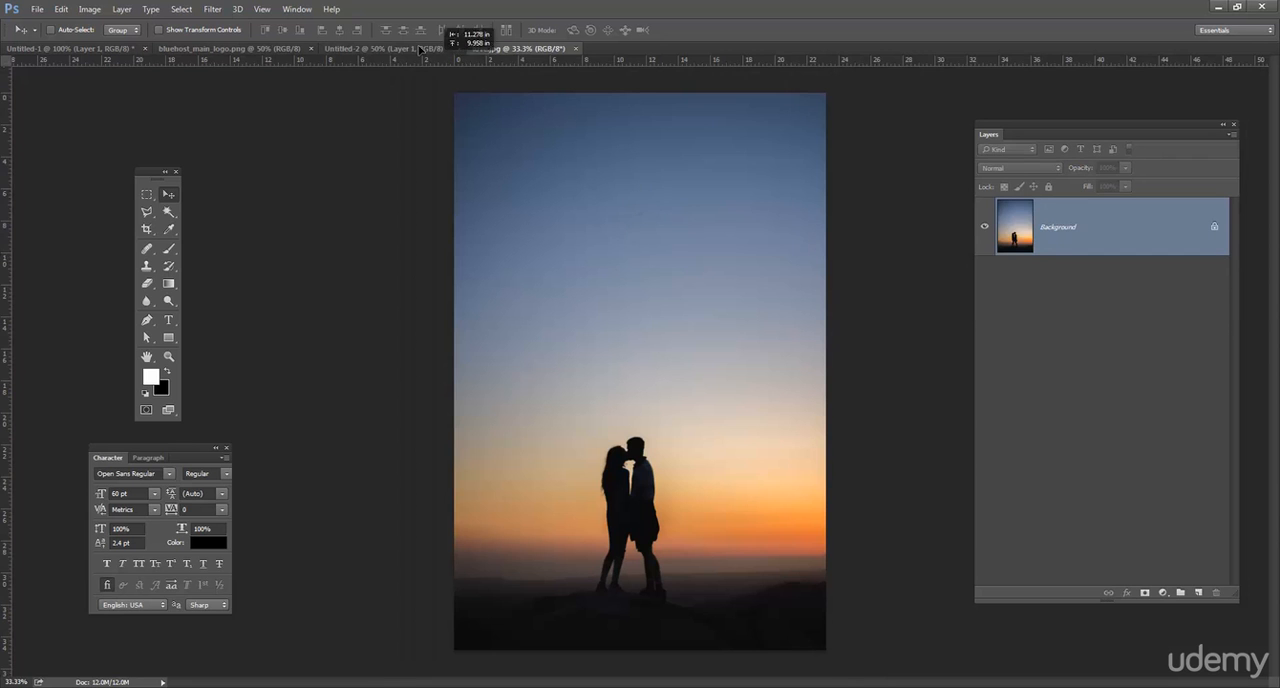
# Bring the love.jpg image into Untitled-2 as a layer and position the couple in the lower middle of the page.
pyautogui.moveTo(420, 49); pyautogui.dragTo(691, 271)
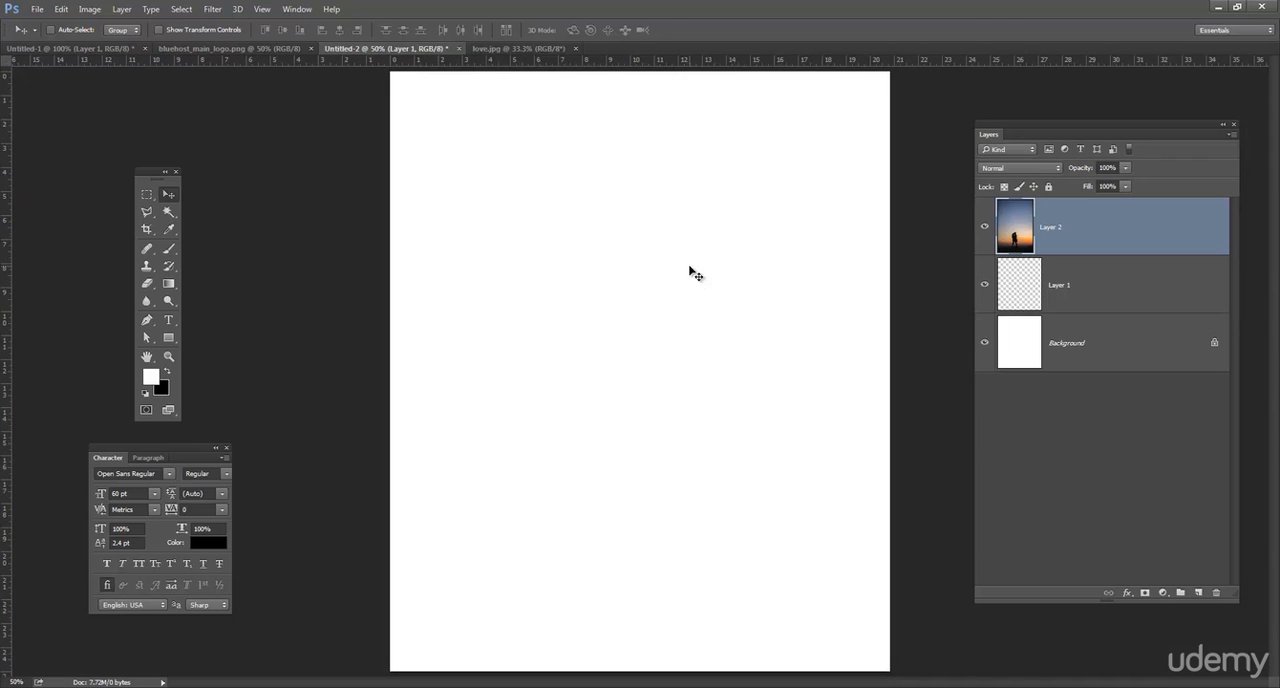
pyautogui.moveTo(715, 355); pyautogui.dragTo(648, 288)
pyautogui.moveTo(765, 366); pyautogui.dragTo(751, 268)
pyautogui.moveTo(762, 405); pyautogui.dragTo(766, 366)
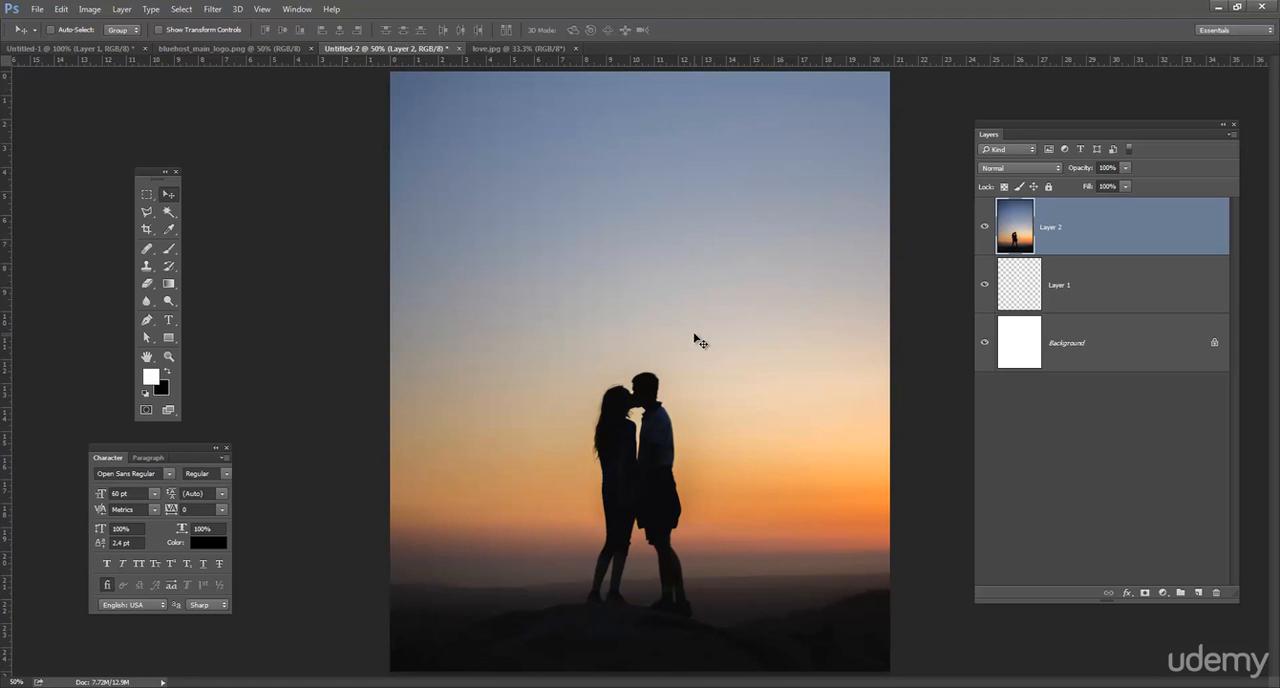
pyautogui.hotkey('ctrl', '-')
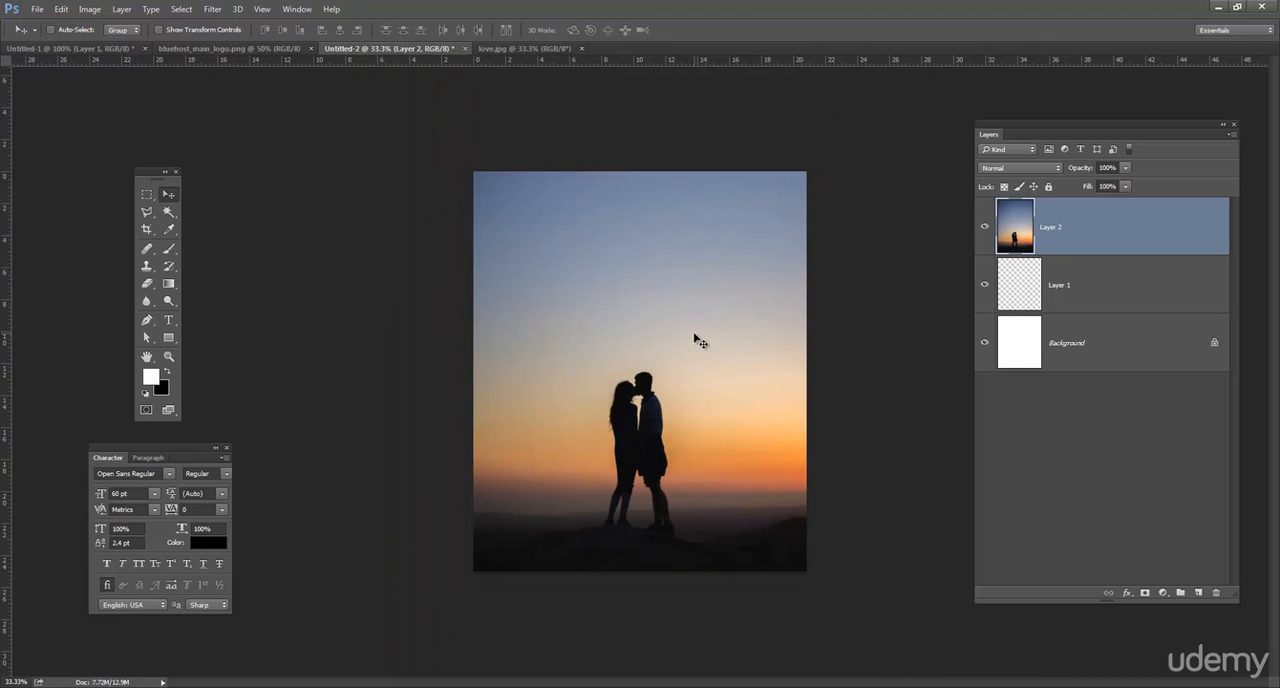
pyautogui.moveTo(680, 355)
pyautogui.mouseDown()
pyautogui.moveTo(681, 376)
pyautogui.moveTo(683, 323)
pyautogui.moveTo(673, 363)
pyautogui.mouseUp()
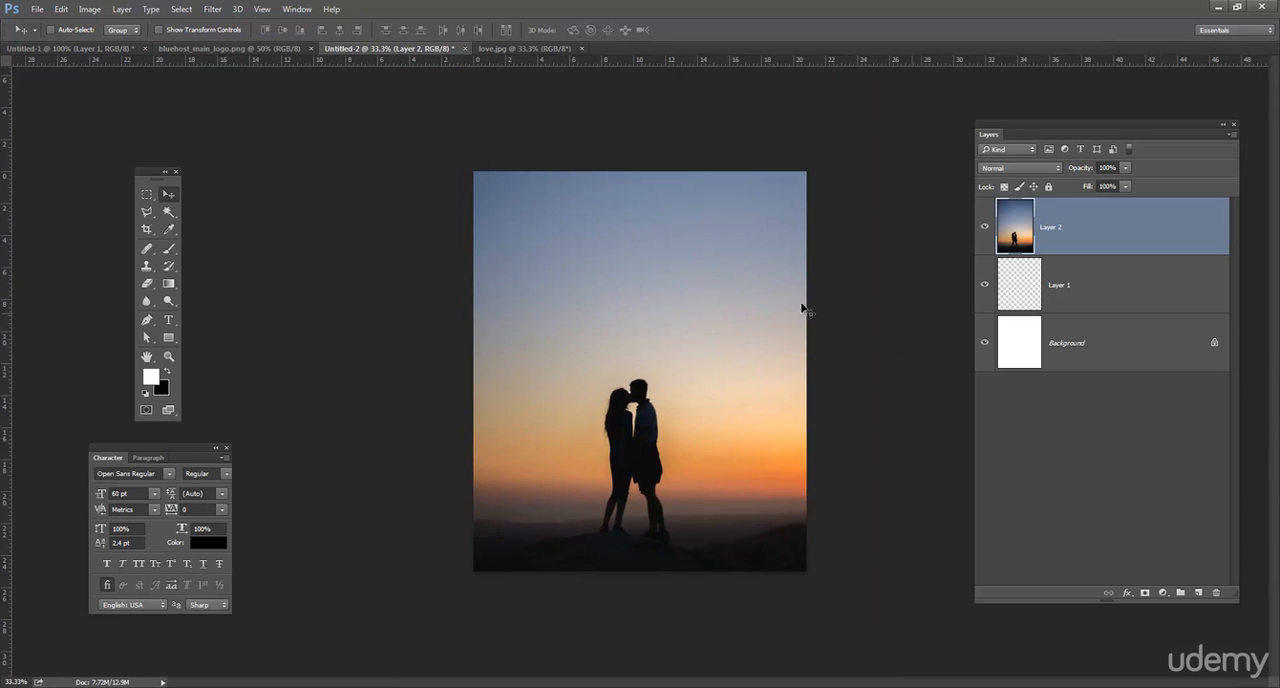
pyautogui.moveTo(733, 278); pyautogui.dragTo(732, 290)
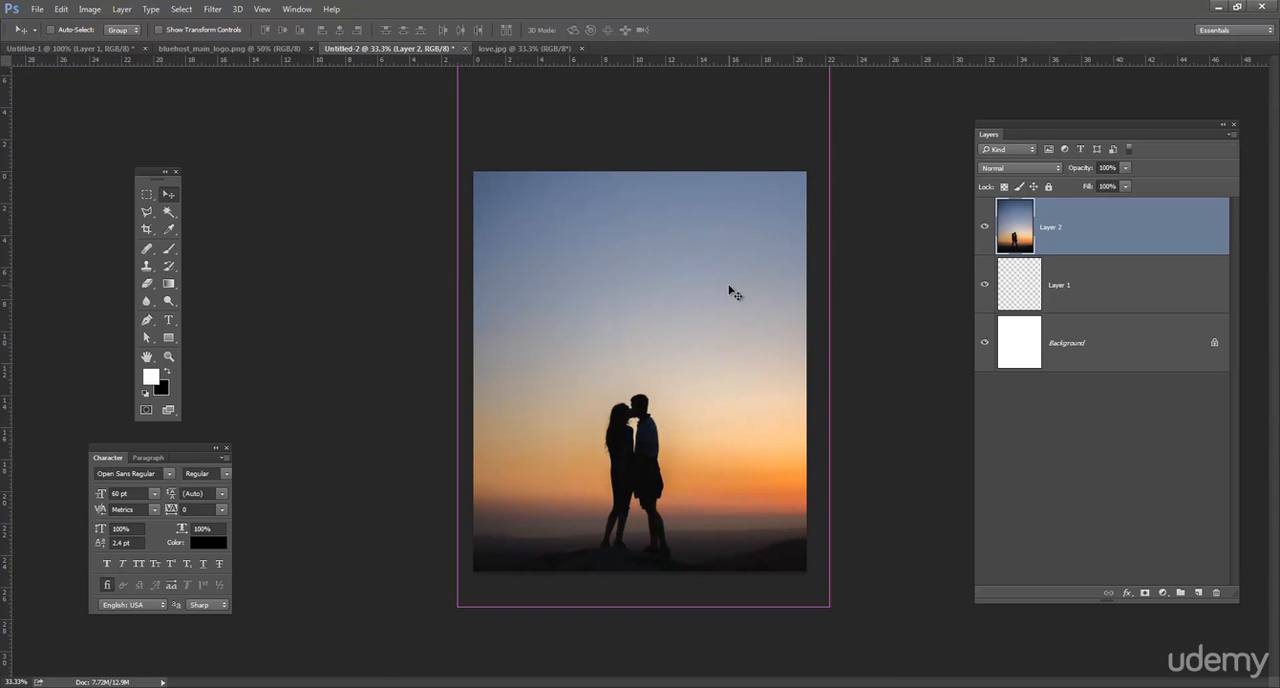
# Scale the photo layer down slightly to fit the page width more closely and nudge it into place.
pyautogui.hotkey('ctrl', 't')
pyautogui.moveTo(827, 600)
pyautogui.mouseDown()
pyautogui.moveTo(835, 615)
pyautogui.moveTo(818, 589)
pyautogui.mouseUp()
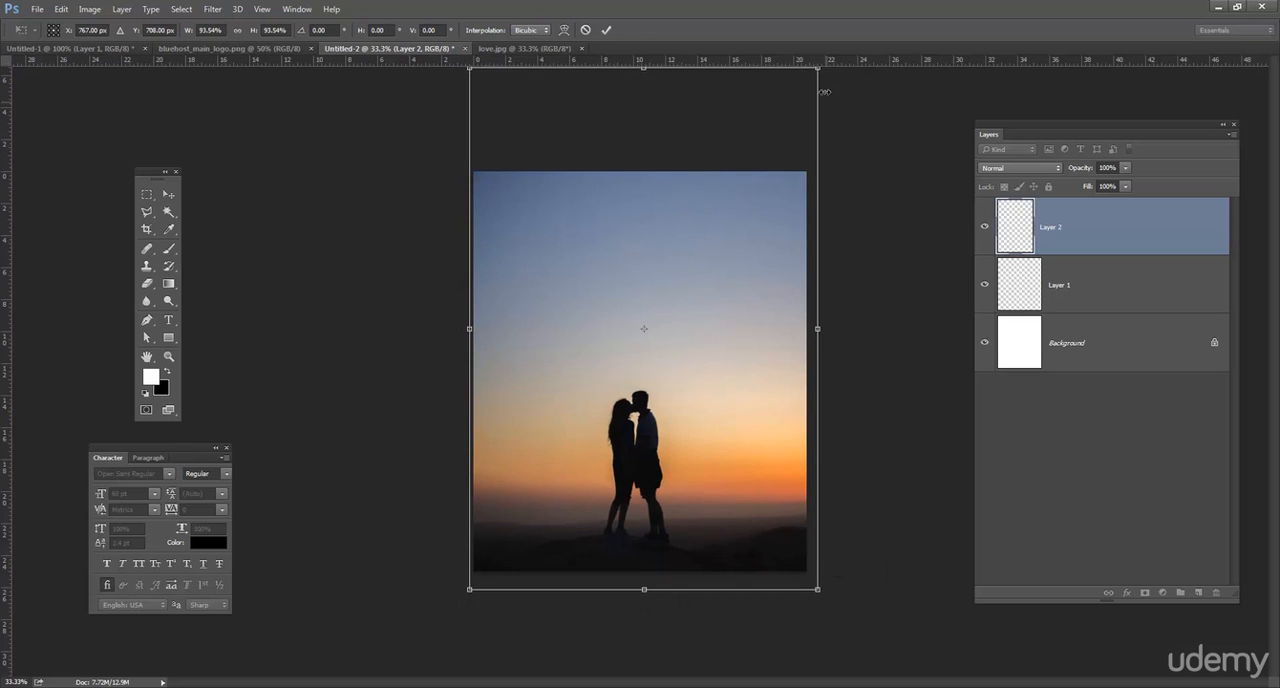
pyautogui.moveTo(813, 77); pyautogui.dragTo(808, 80)
pyautogui.press('v')
pyautogui.press('Return')
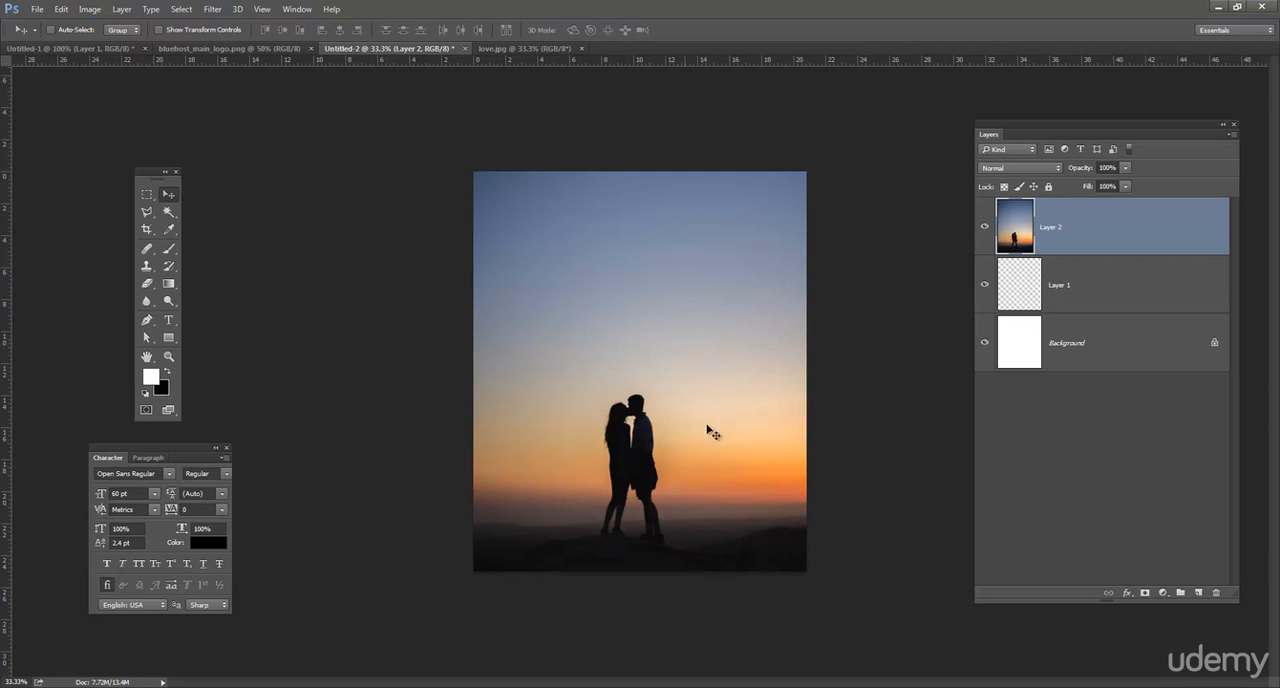
pyautogui.moveTo(680, 426); pyautogui.dragTo(680, 423)
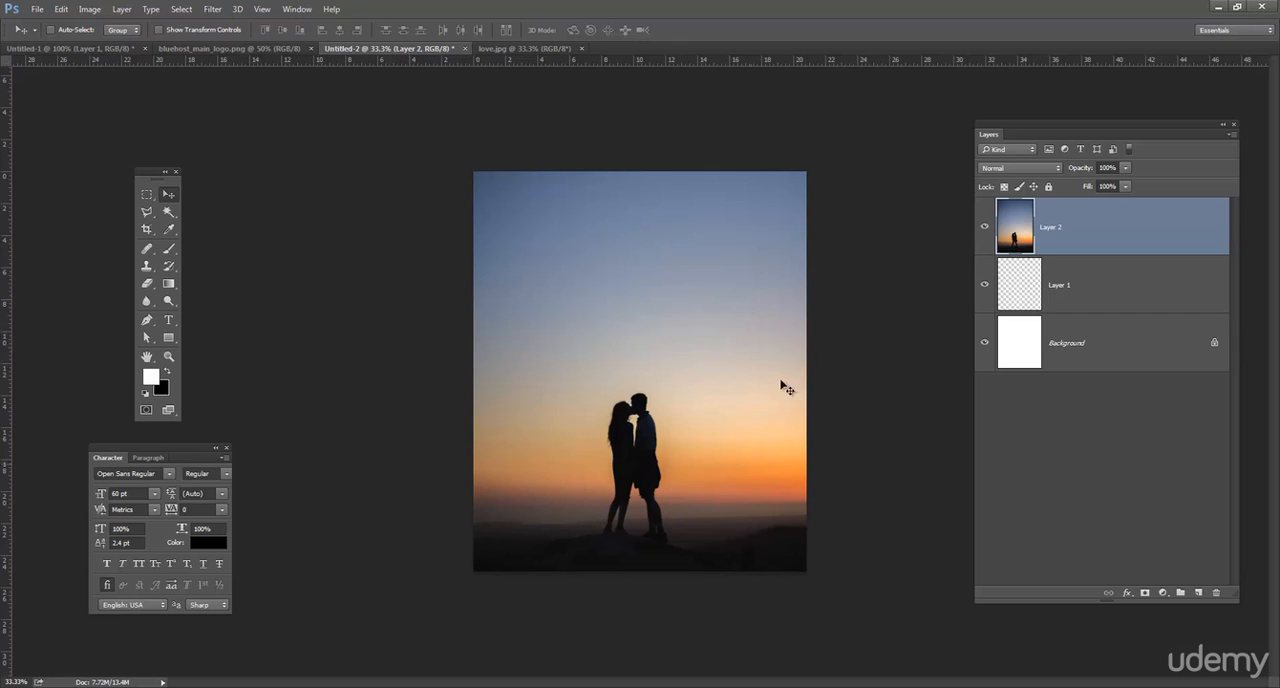
# Add a text box spanning the page width in the upper sky and enter the title "How To Be In Love".
pyautogui.click(168, 320)
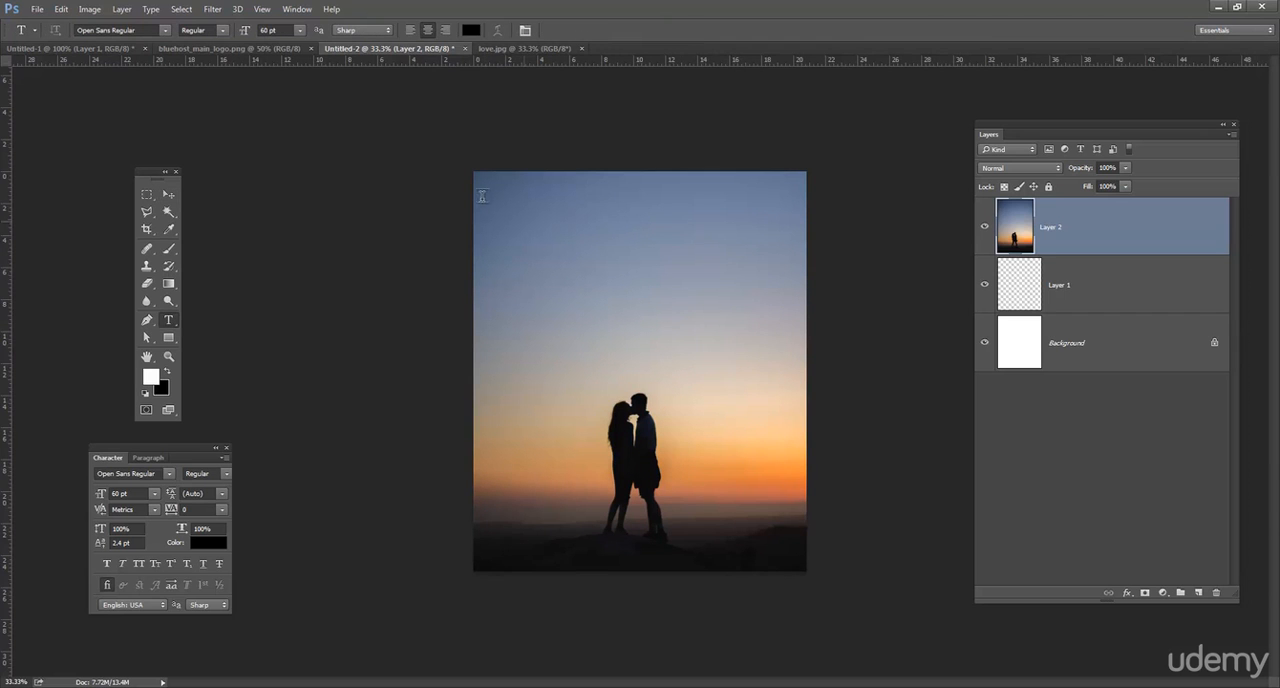
pyautogui.moveTo(473, 188); pyautogui.dragTo(806, 269)
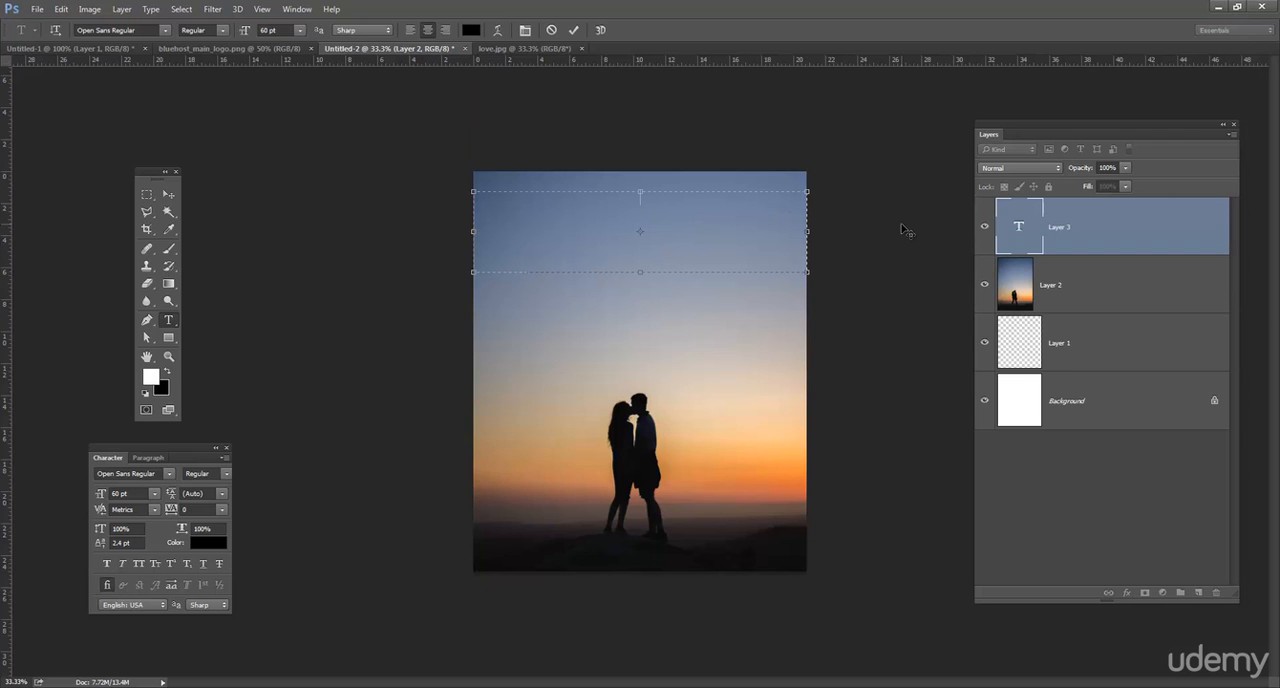
pyautogui.write('How To Be In Love')
# Increase the font size of the whole "How To Be In Love" title to 114 pt.
pyautogui.hotkey('ctrl', 'a')
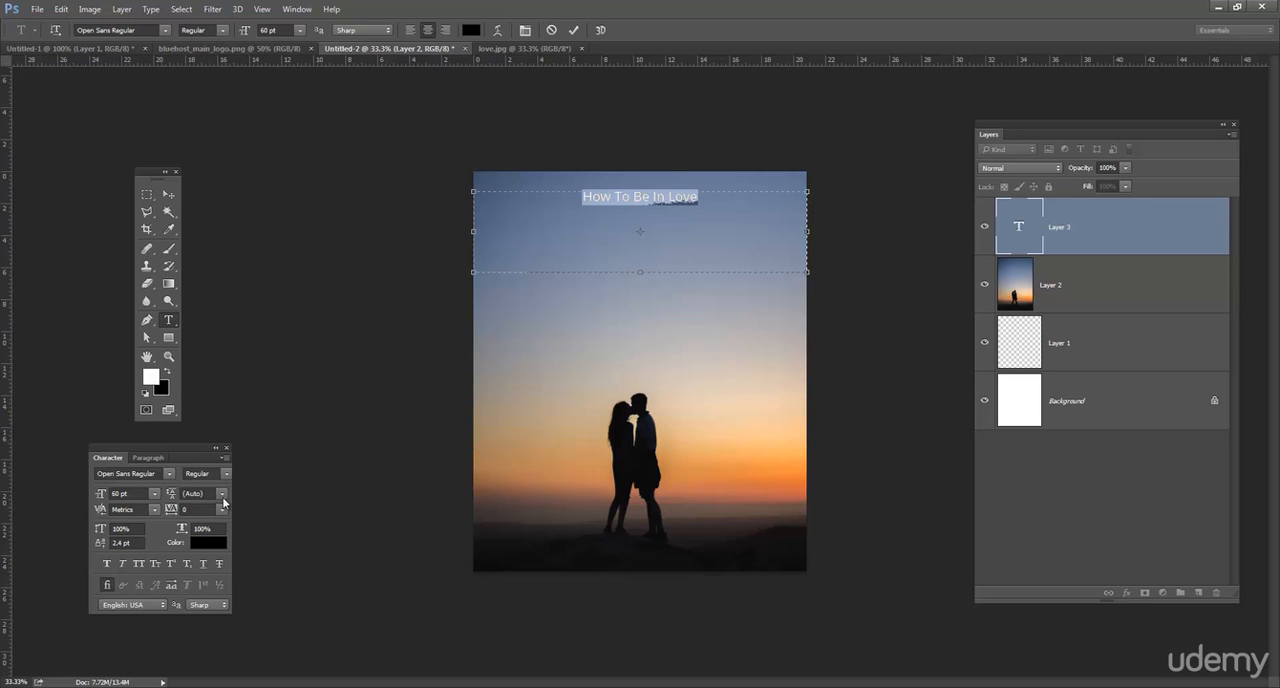
pyautogui.click(154, 494)
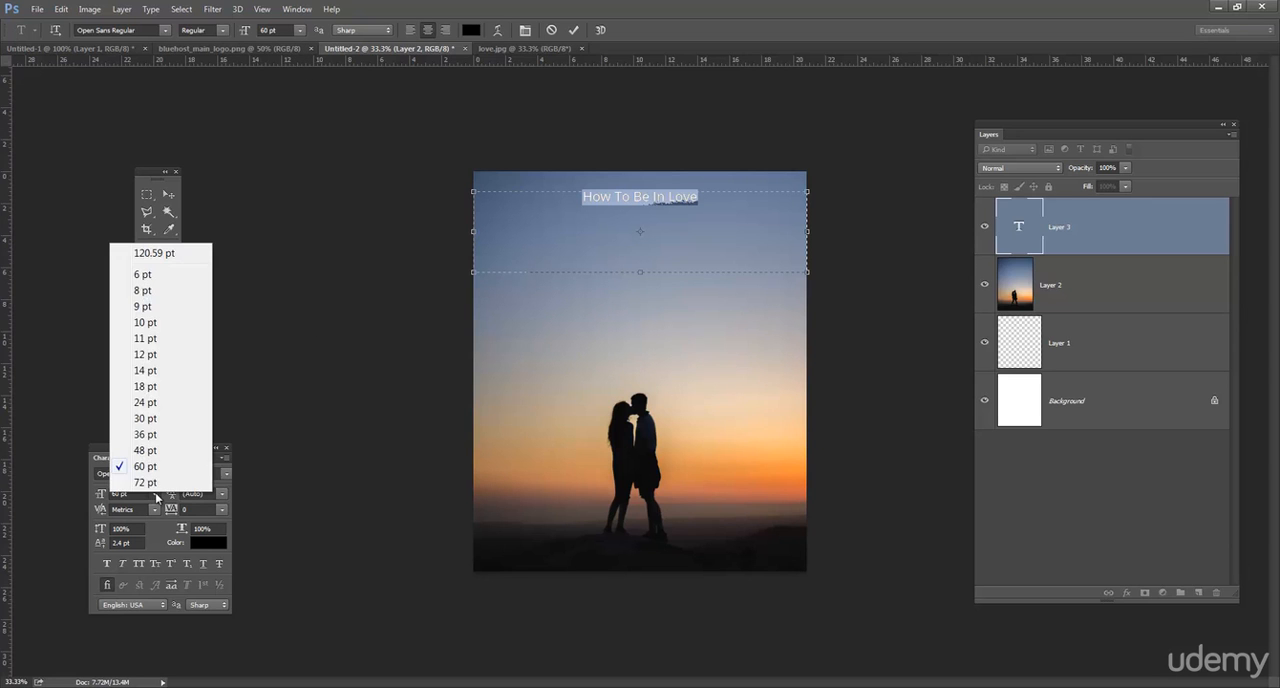
pyautogui.click(157, 481)
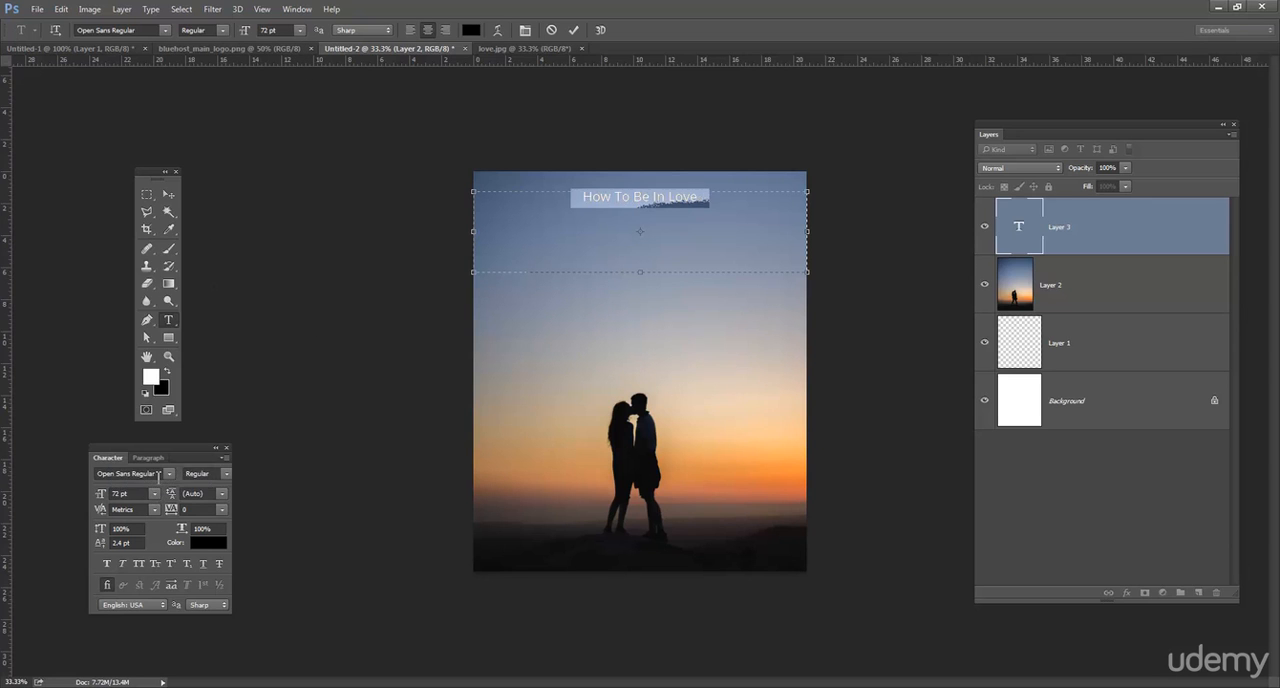
pyautogui.click(301, 31)
pyautogui.click(301, 31)
pyautogui.click(289, 30)
pyautogui.scroll(20, 289, 30)
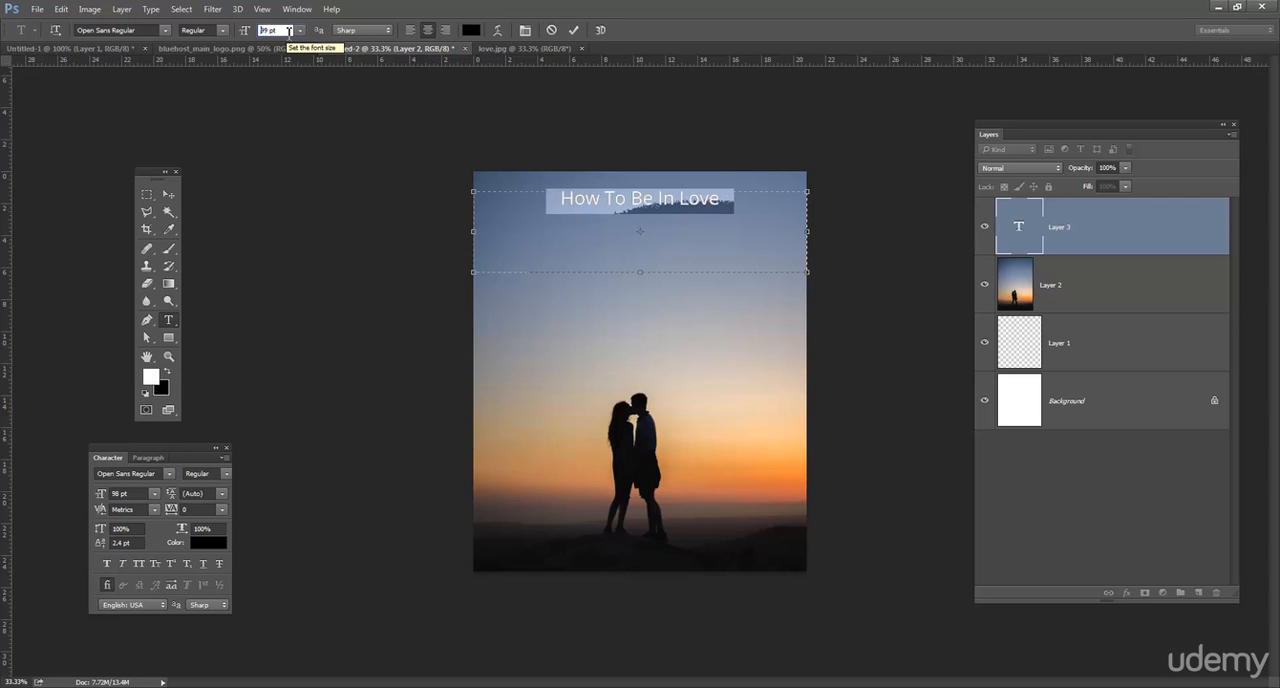
pyautogui.scroll(8, 289, 30)
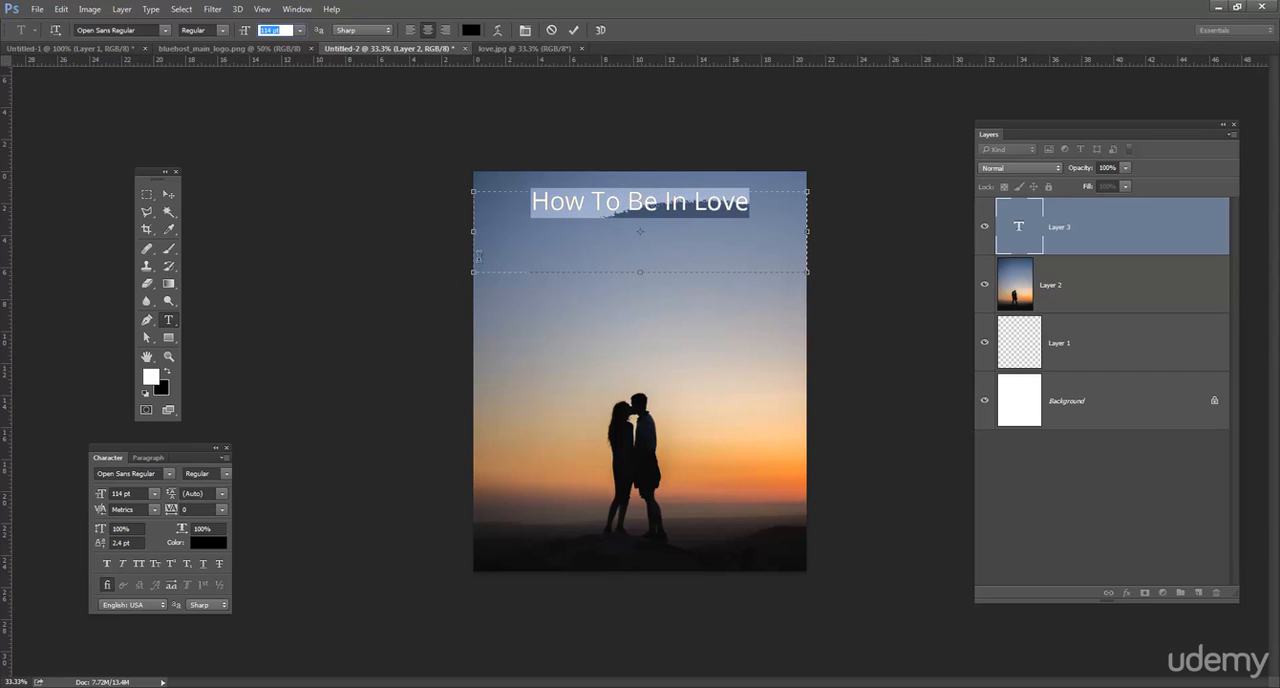
# Enlarge the title to 135 pt in a shorter text box and move it slightly lower in the sky.
pyautogui.moveTo(634, 274); pyautogui.dragTo(640, 239)
pyautogui.click(283, 30)
pyautogui.scroll(20, 294, 31)
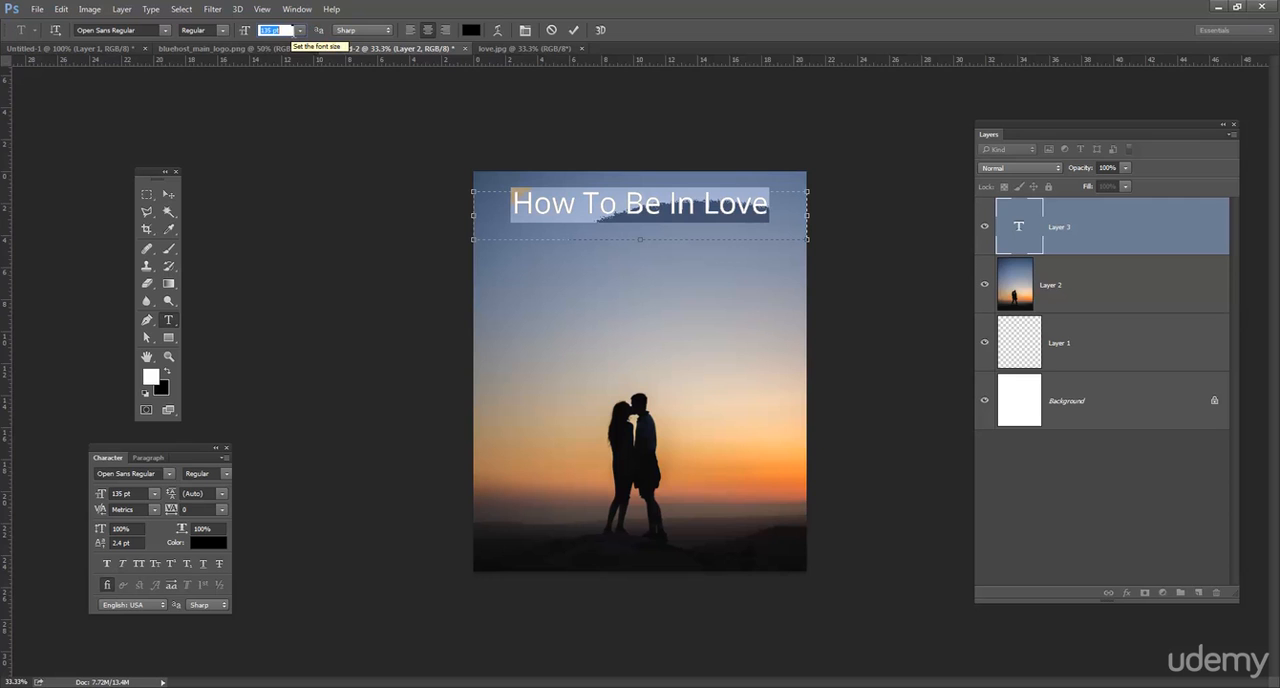
pyautogui.click(168, 194)
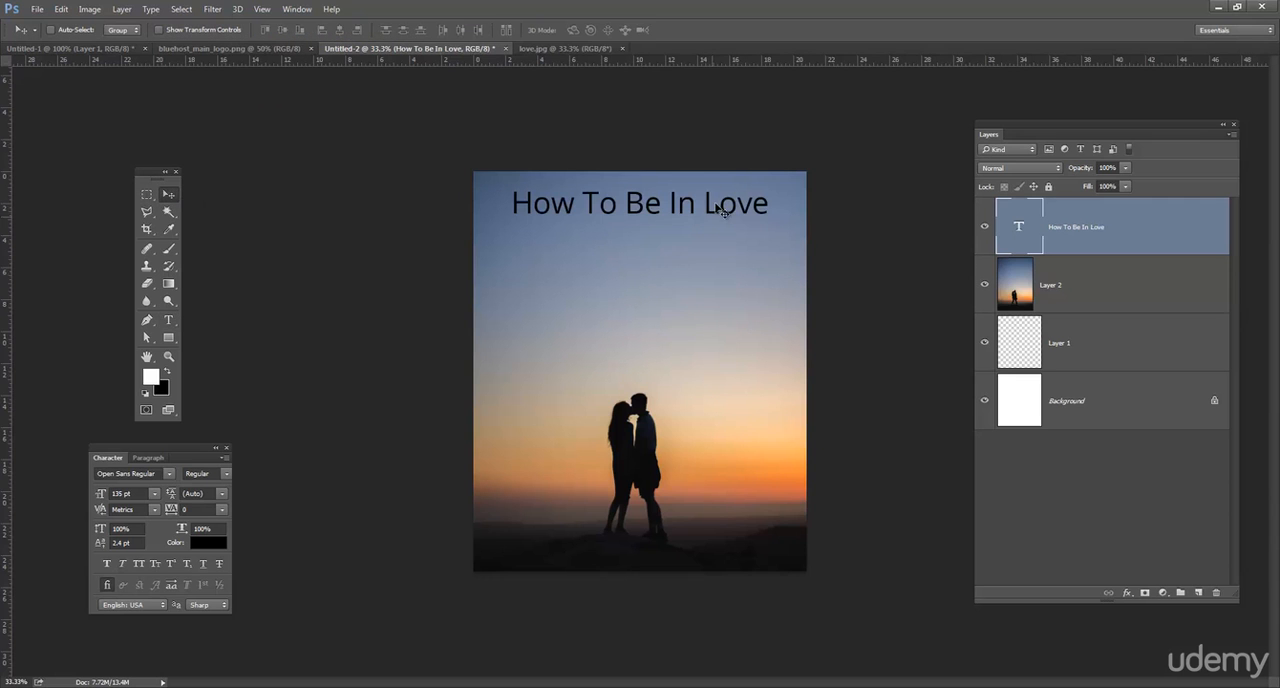
pyautogui.moveTo(721, 207); pyautogui.dragTo(716, 229)
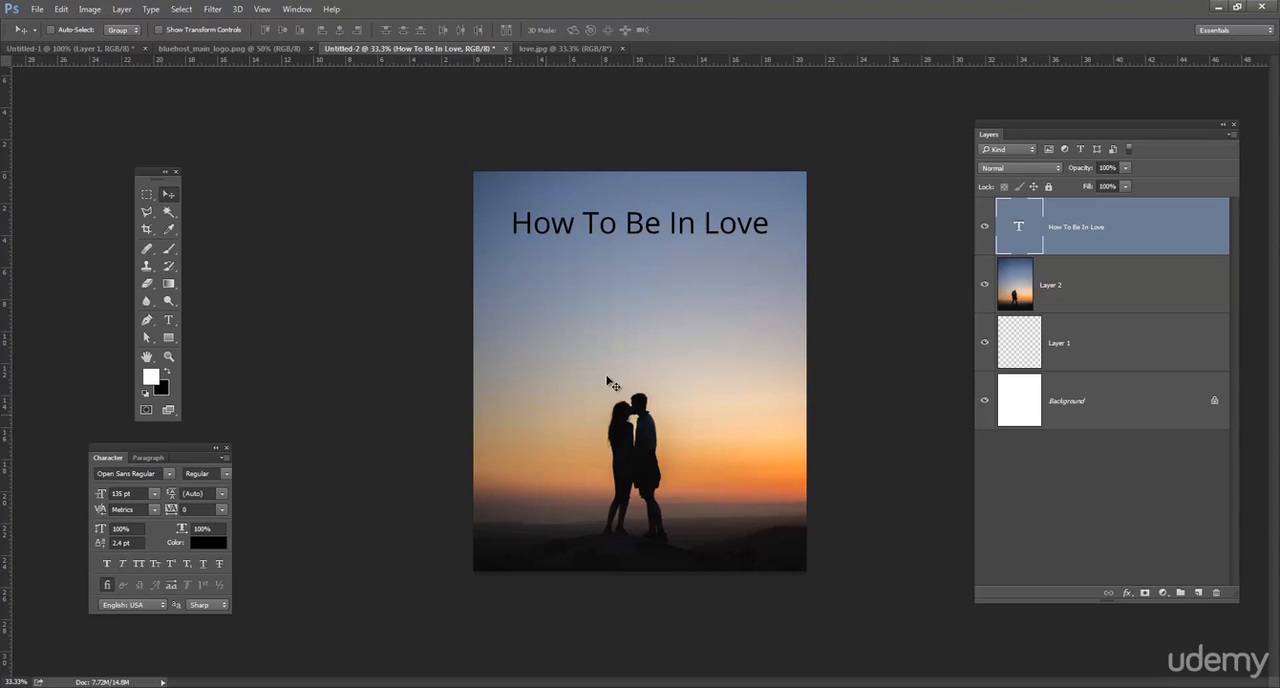
# Scale the photo on Layer 2 down about its centre to leave side margins and move it down to the page's bottom edge.
pyautogui.click(1075, 289)
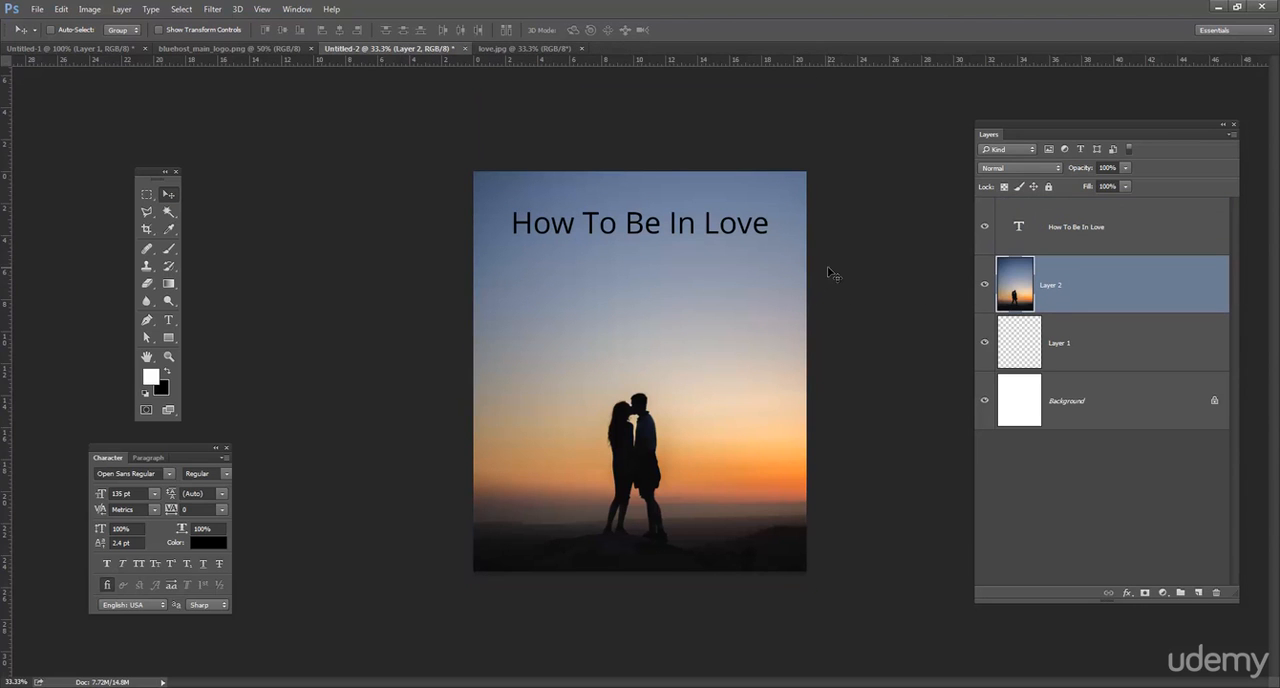
pyautogui.hotkey('ctrl', 't')
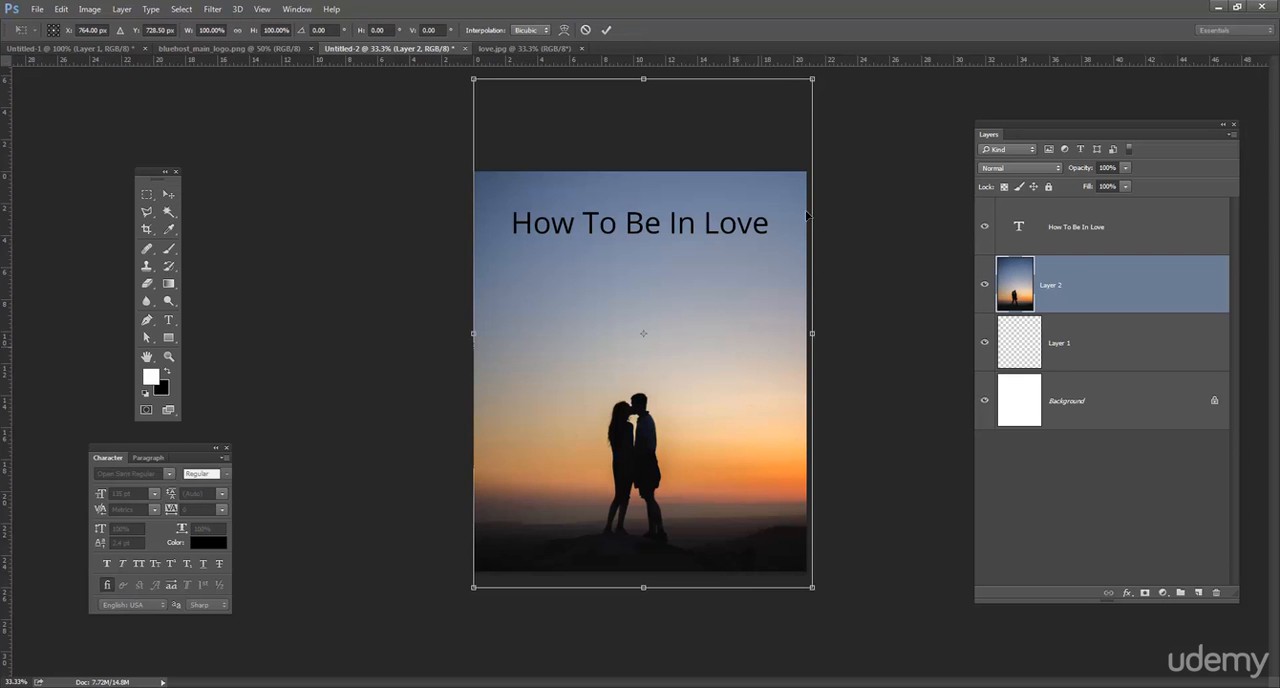
pyautogui.moveTo(816, 77); pyautogui.dragTo(756, 120)
pyautogui.press('Return')
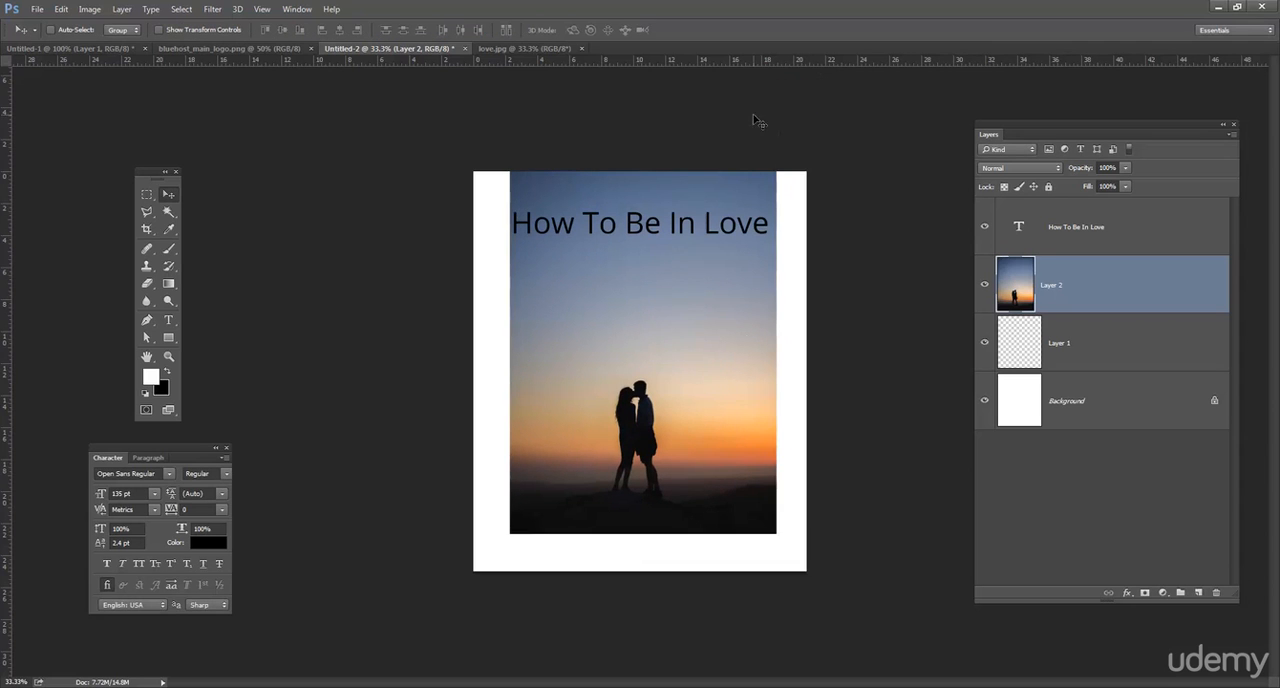
pyautogui.moveTo(700, 328); pyautogui.dragTo(701, 366)
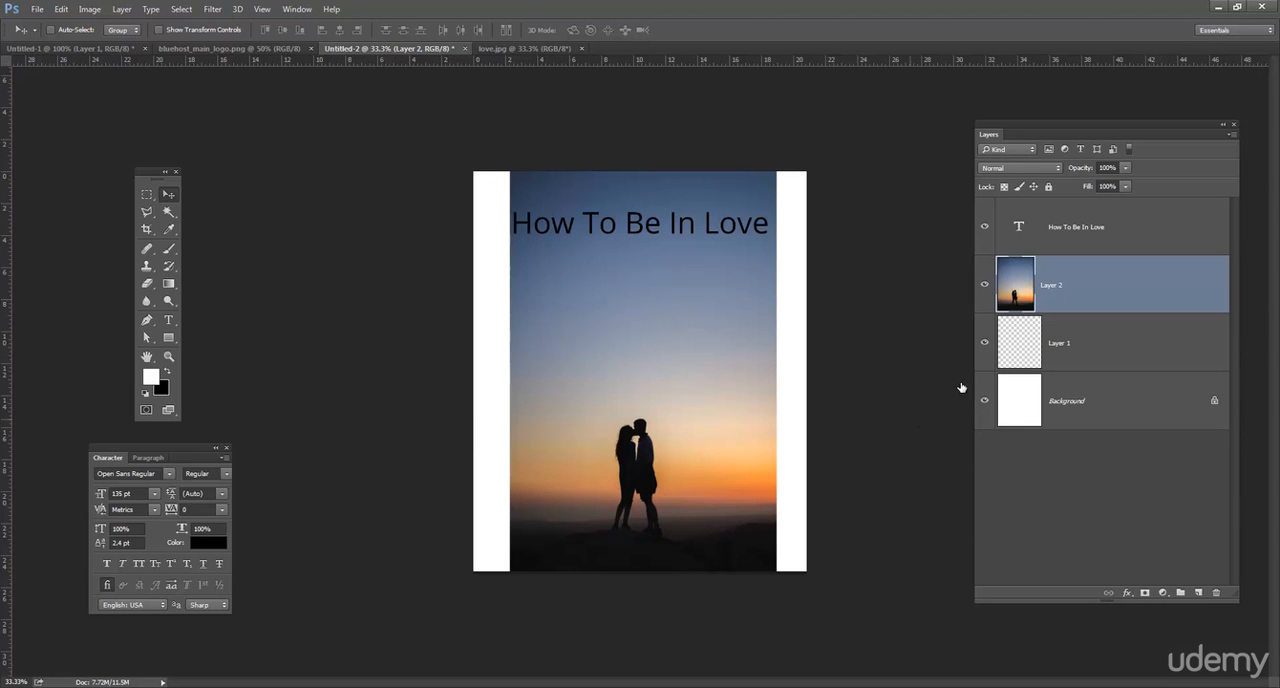
# Add a new layer above the photo and clone its sky and ground over the white strip at the page's left side.
pyautogui.click(1199, 593)
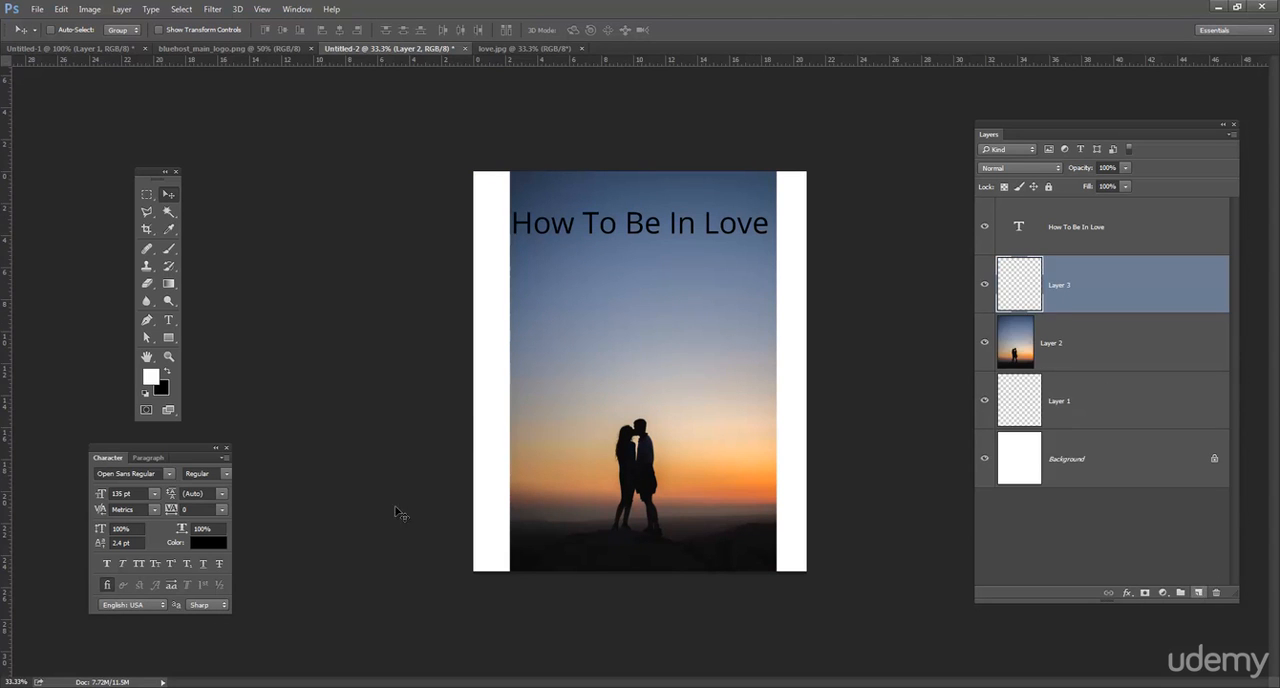
pyautogui.click(146, 266)
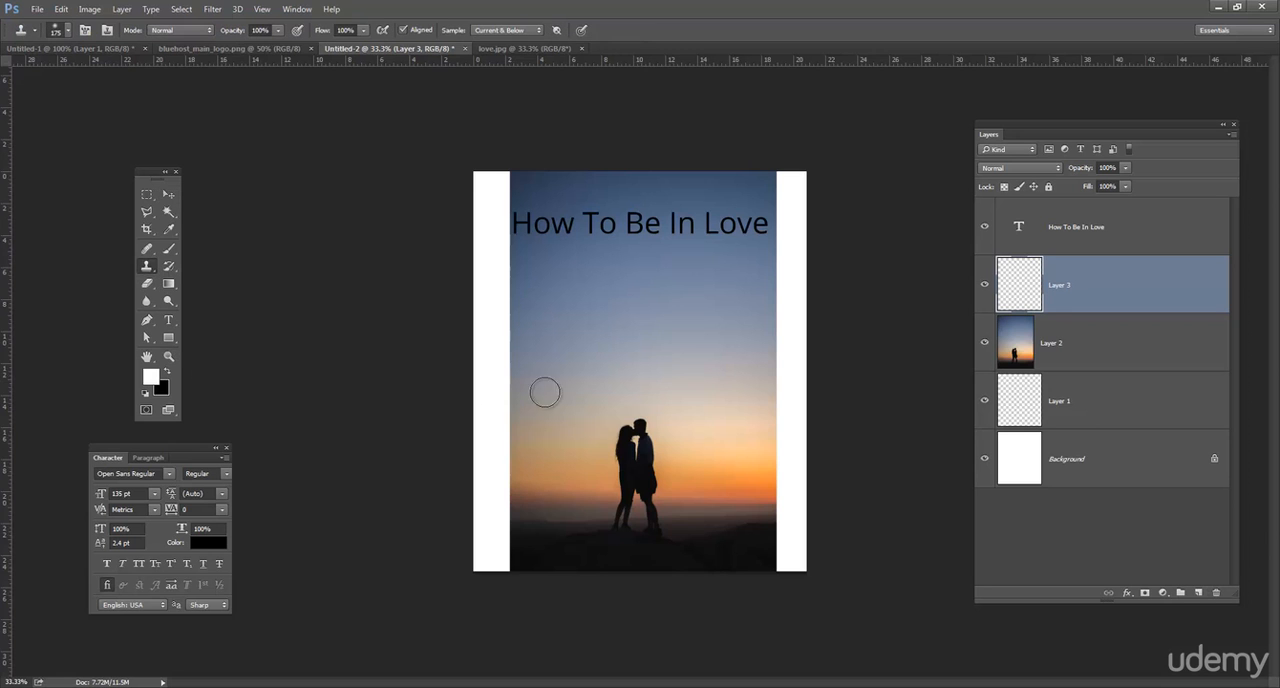
pyautogui.keyDown('alt'); pyautogui.click(543, 521); pyautogui.keyUp('alt')
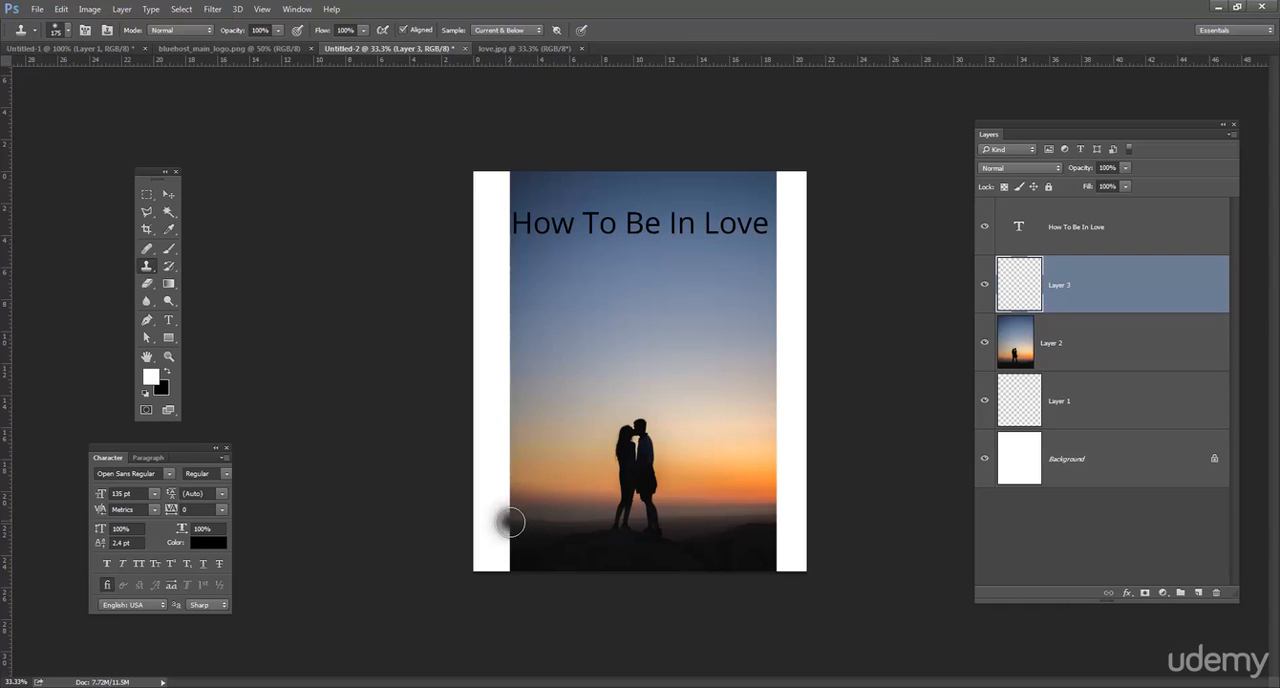
pyautogui.moveTo(497, 521)
pyautogui.mouseDown()
pyautogui.moveTo(475, 522)
pyautogui.moveTo(490, 558)
pyautogui.moveTo(508, 558)
pyautogui.moveTo(502, 478)
pyautogui.moveTo(494, 514)
pyautogui.moveTo(488, 466)
pyautogui.moveTo(508, 476)
pyautogui.moveTo(495, 372)
pyautogui.moveTo(476, 330)
pyautogui.moveTo(504, 288)
pyautogui.moveTo(500, 190)
pyautogui.moveTo(489, 209)
pyautogui.moveTo(481, 279)
pyautogui.moveTo(542, 171)
pyautogui.mouseUp()
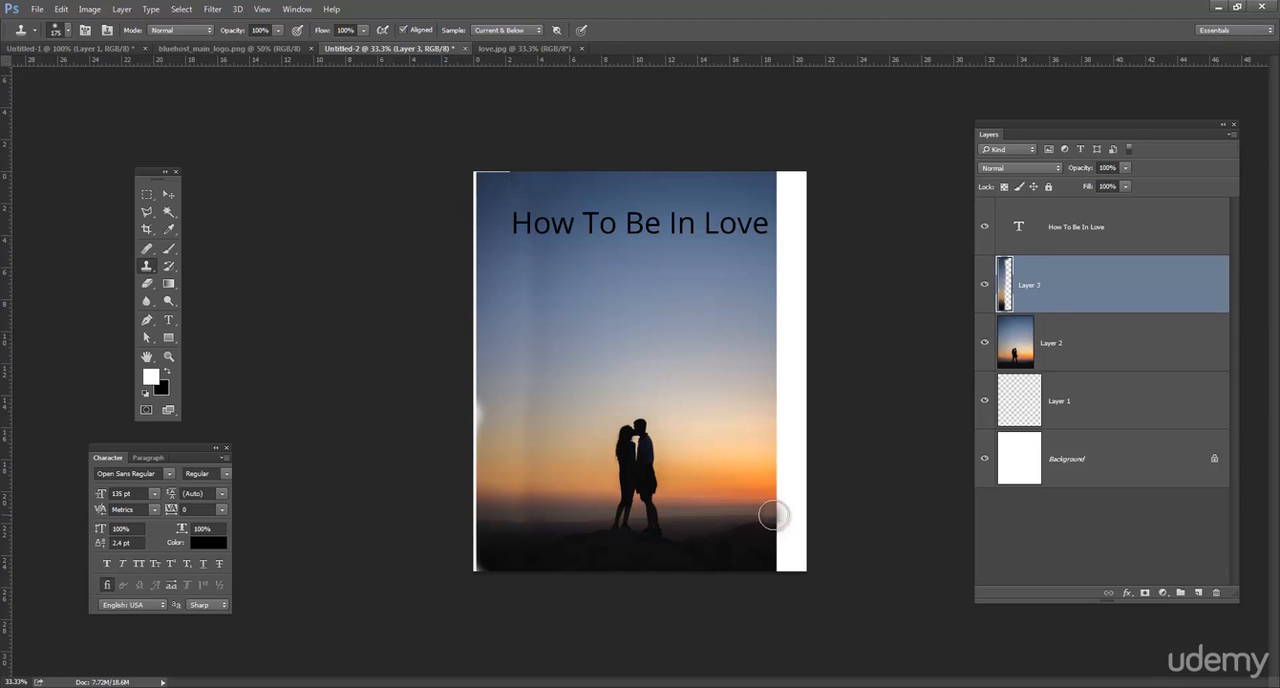
# Clone the sunset sky and dark ground over the white strip along the page's right side.
pyautogui.moveTo(784, 514)
pyautogui.mouseDown()
pyautogui.moveTo(816, 511)
pyautogui.moveTo(769, 490)
pyautogui.moveTo(769, 520)
pyautogui.moveTo(781, 428)
pyautogui.moveTo(800, 436)
pyautogui.moveTo(766, 182)
pyautogui.moveTo(777, 179)
pyautogui.moveTo(813, 243)
pyautogui.moveTo(805, 178)
pyautogui.mouseUp()
pyautogui.moveTo(823, 337)
pyautogui.mouseDown()
pyautogui.moveTo(803, 371)
pyautogui.moveTo(810, 547)
pyautogui.moveTo(783, 555)
pyautogui.moveTo(777, 521)
pyautogui.moveTo(800, 566)
pyautogui.moveTo(726, 554)
pyautogui.moveTo(832, 565)
pyautogui.moveTo(745, 567)
pyautogui.moveTo(783, 566)
pyautogui.mouseUp()
pyautogui.keyDown('alt'); pyautogui.click(727, 554); pyautogui.keyUp('alt')
pyautogui.keyDown('alt'); pyautogui.click(738, 546); pyautogui.keyUp('alt')
# Clone over the remaining white gaps along the page's left edge and in its lower-left corner.
pyautogui.keyDown('alt'); pyautogui.click(547, 551); pyautogui.keyUp('alt')
pyautogui.moveTo(494, 563); pyautogui.dragTo(475, 553)
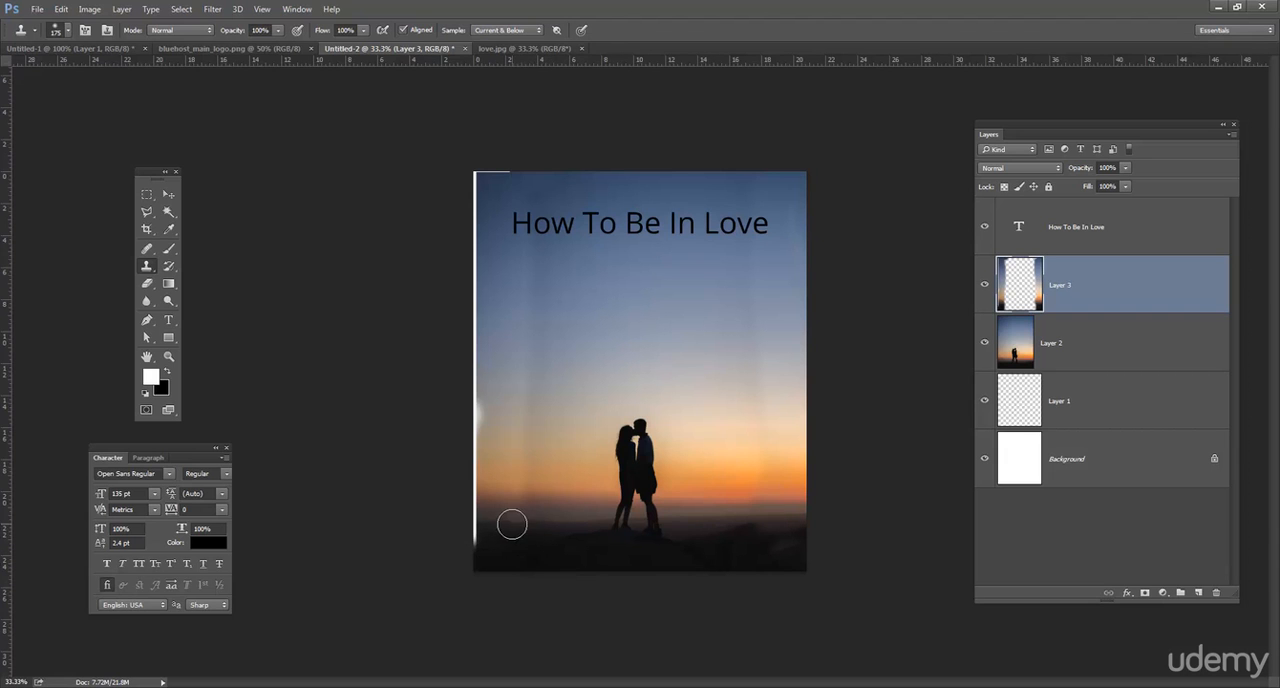
pyautogui.keyDown('alt'); pyautogui.click(558, 525); pyautogui.keyUp('alt')
pyautogui.moveTo(529, 523)
pyautogui.mouseDown()
pyautogui.moveTo(523, 190)
pyautogui.moveTo(475, 508)
pyautogui.moveTo(465, 183)
pyautogui.moveTo(509, 162)
pyautogui.moveTo(467, 168)
pyautogui.moveTo(496, 254)
pyautogui.moveTo(467, 187)
pyautogui.moveTo(469, 227)
pyautogui.moveTo(507, 156)
pyautogui.moveTo(476, 324)
pyautogui.moveTo(467, 277)
pyautogui.moveTo(478, 577)
pyautogui.moveTo(461, 514)
pyautogui.moveTo(461, 572)
pyautogui.mouseUp()
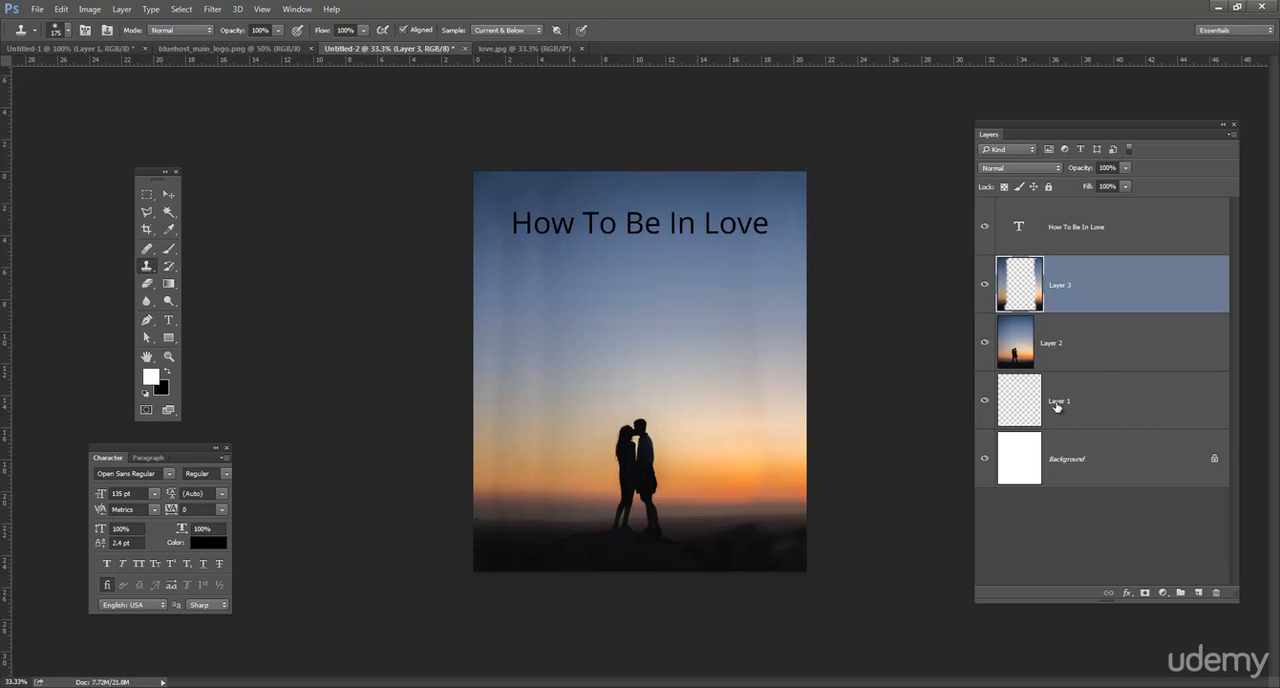
# Duplicate the cloned-strips Layer 3 and toggle the copy's visibility to compare the blending.
pyautogui.moveTo(1148, 287); pyautogui.dragTo(1198, 592)
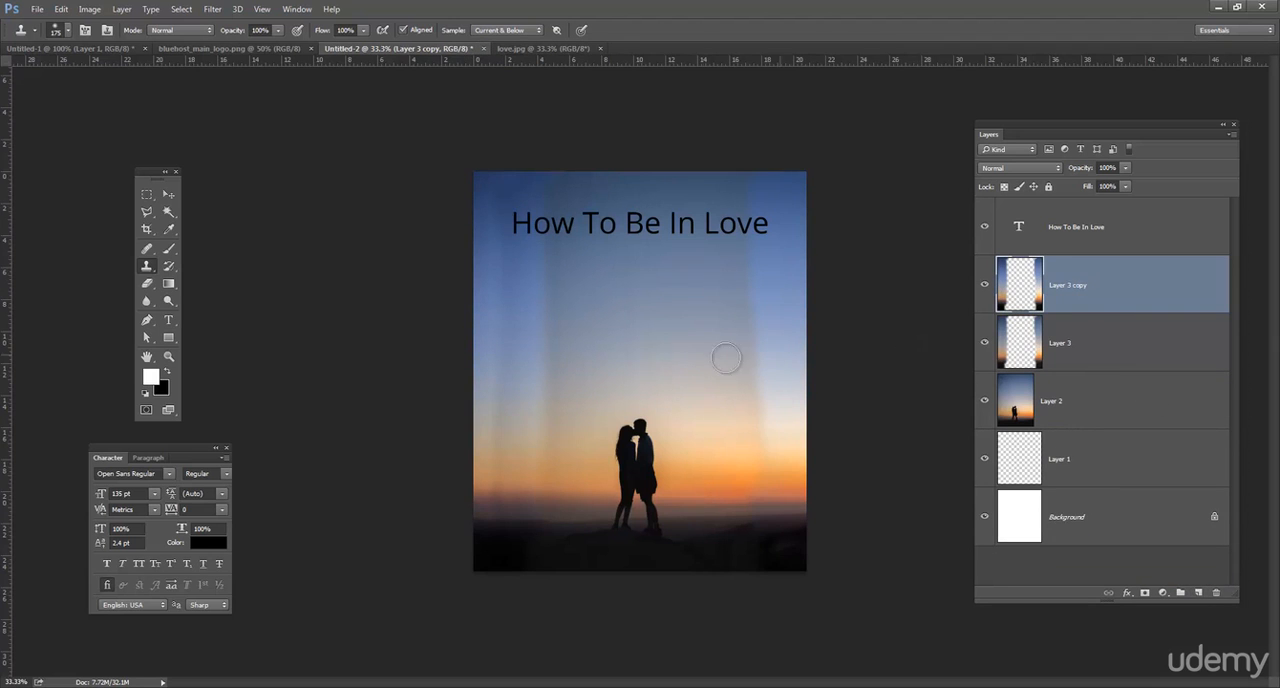
pyautogui.click(168, 194)
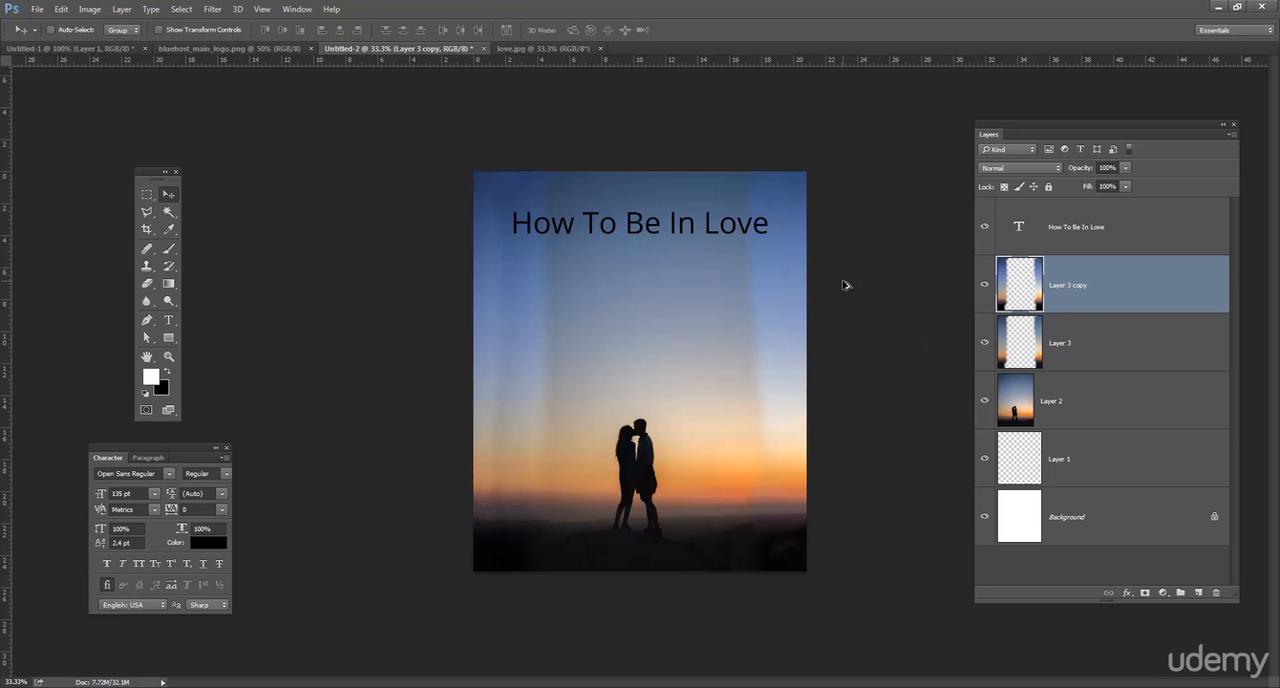
pyautogui.click(985, 287)
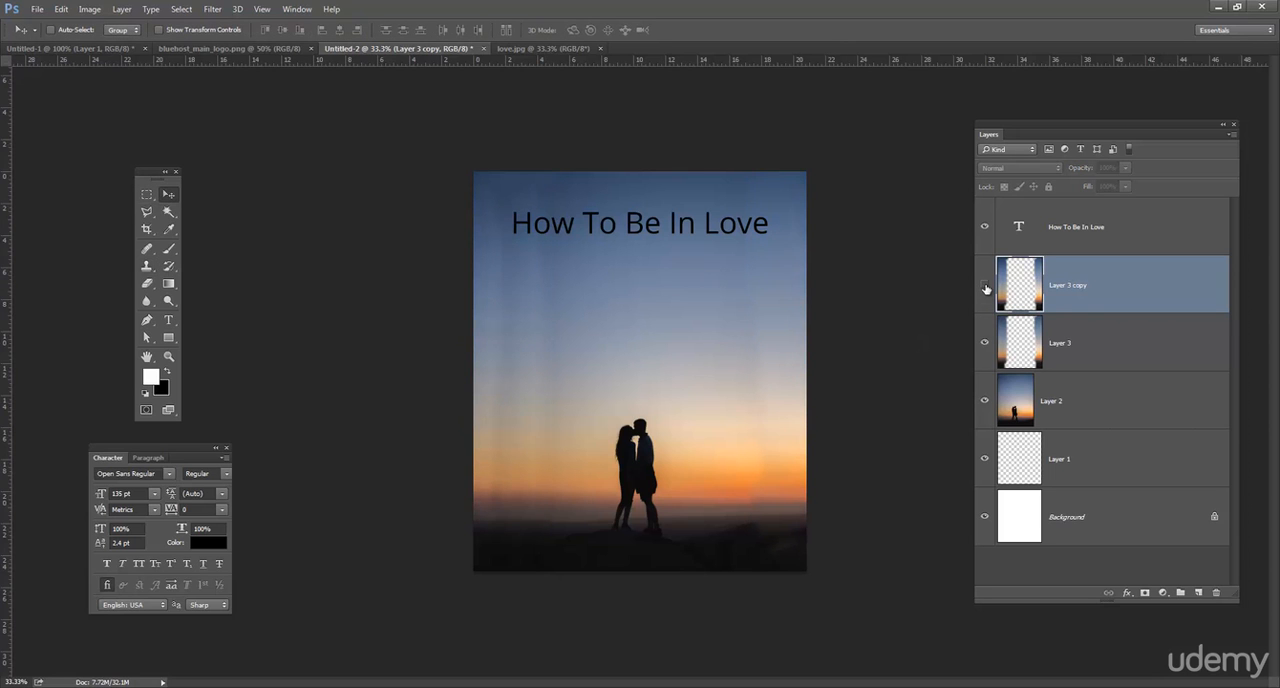
pyautogui.click(985, 287)
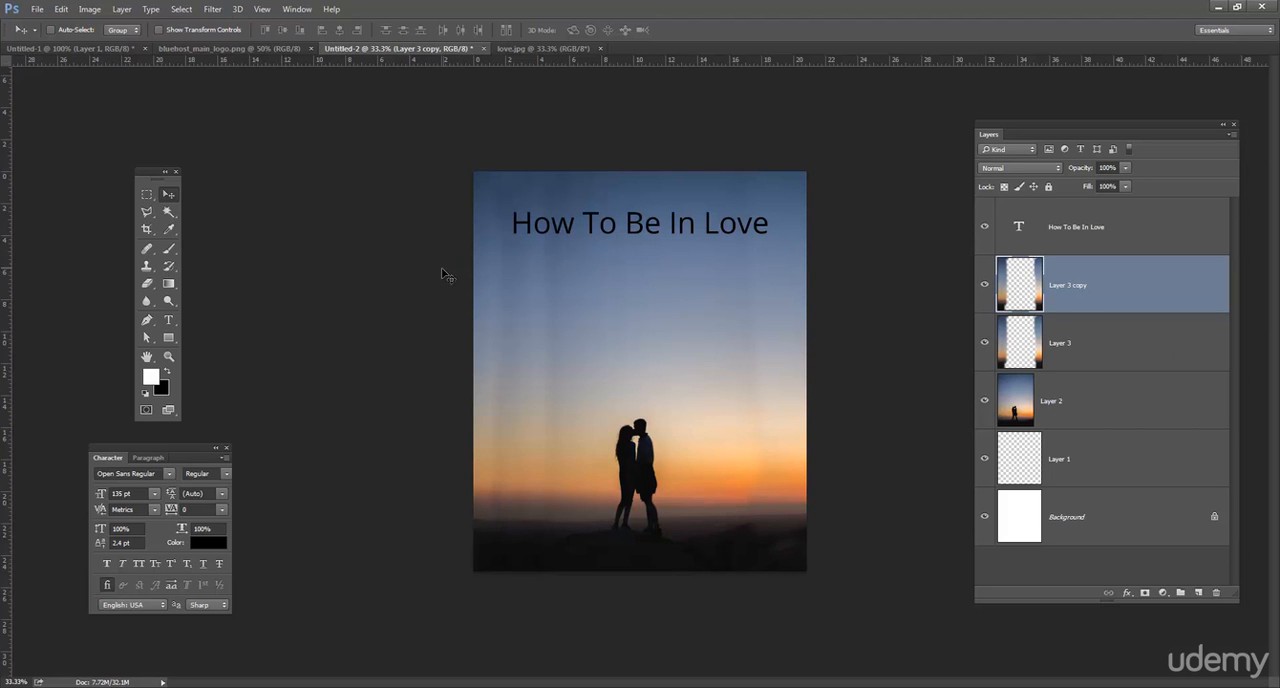
# Add a gradient fill layer above the image layers using the black-to-white gradient preset.
pyautogui.click(1197, 594)
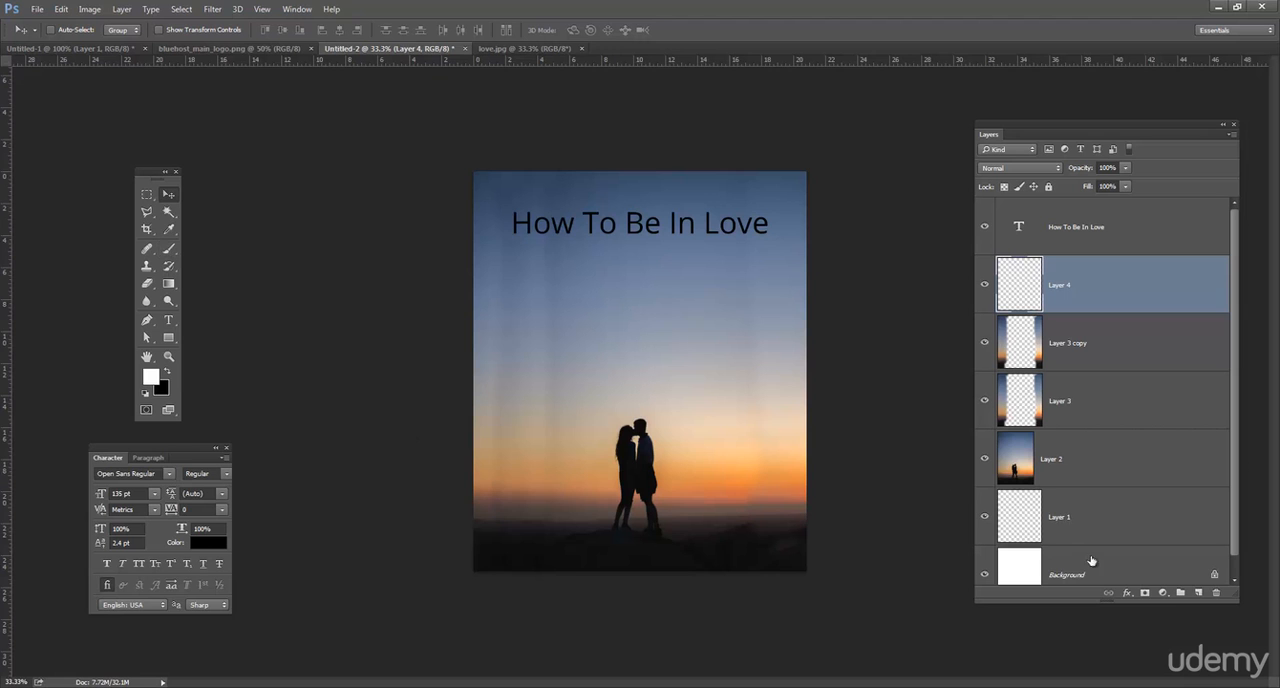
pyautogui.click(1163, 594)
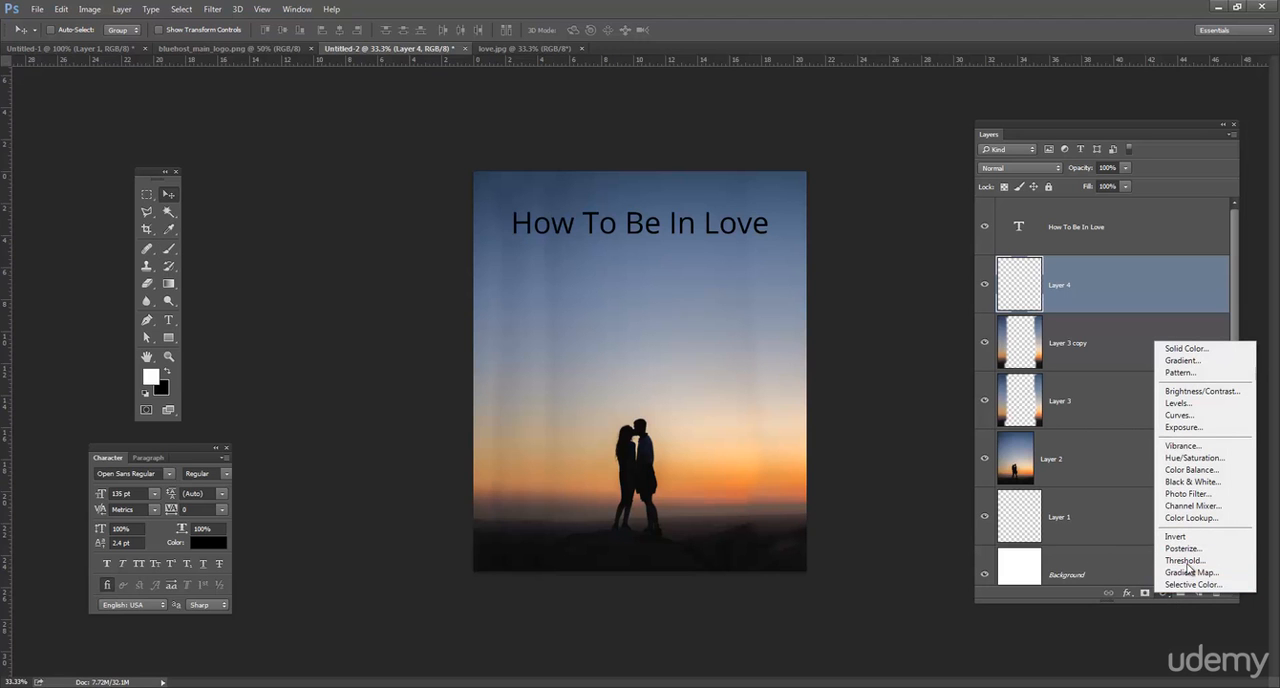
pyautogui.click(1222, 361)
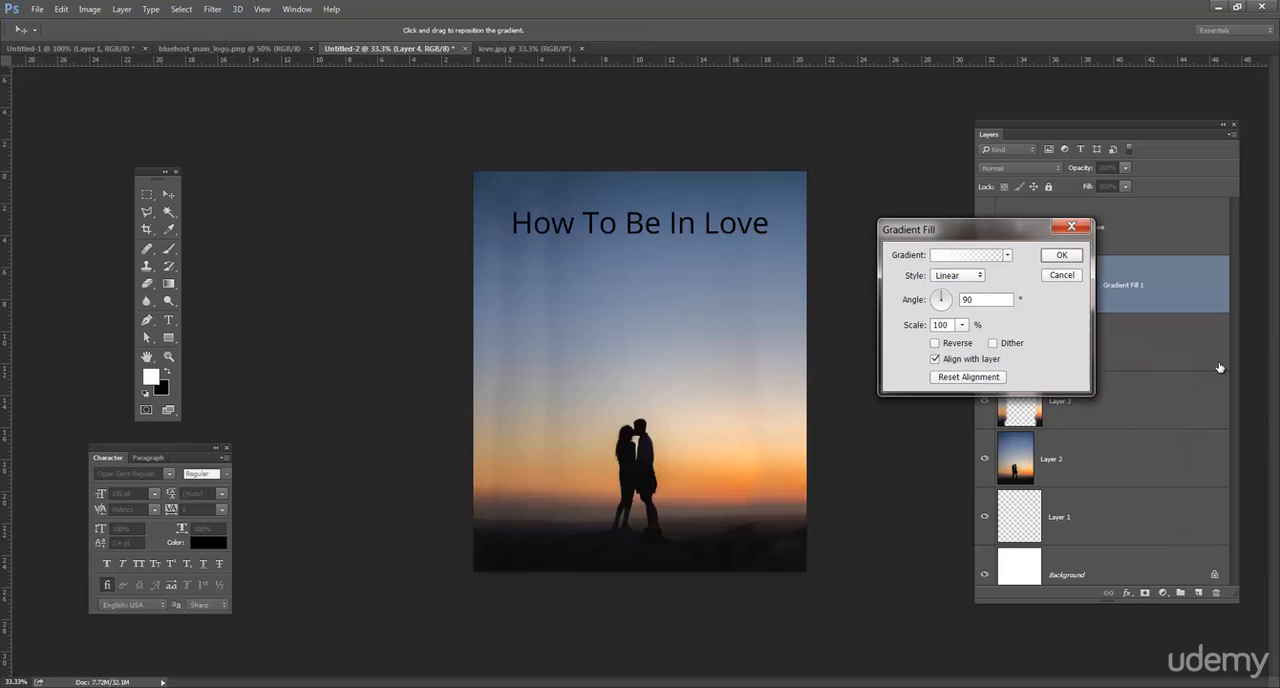
pyautogui.moveTo(970, 228); pyautogui.dragTo(309, 170)
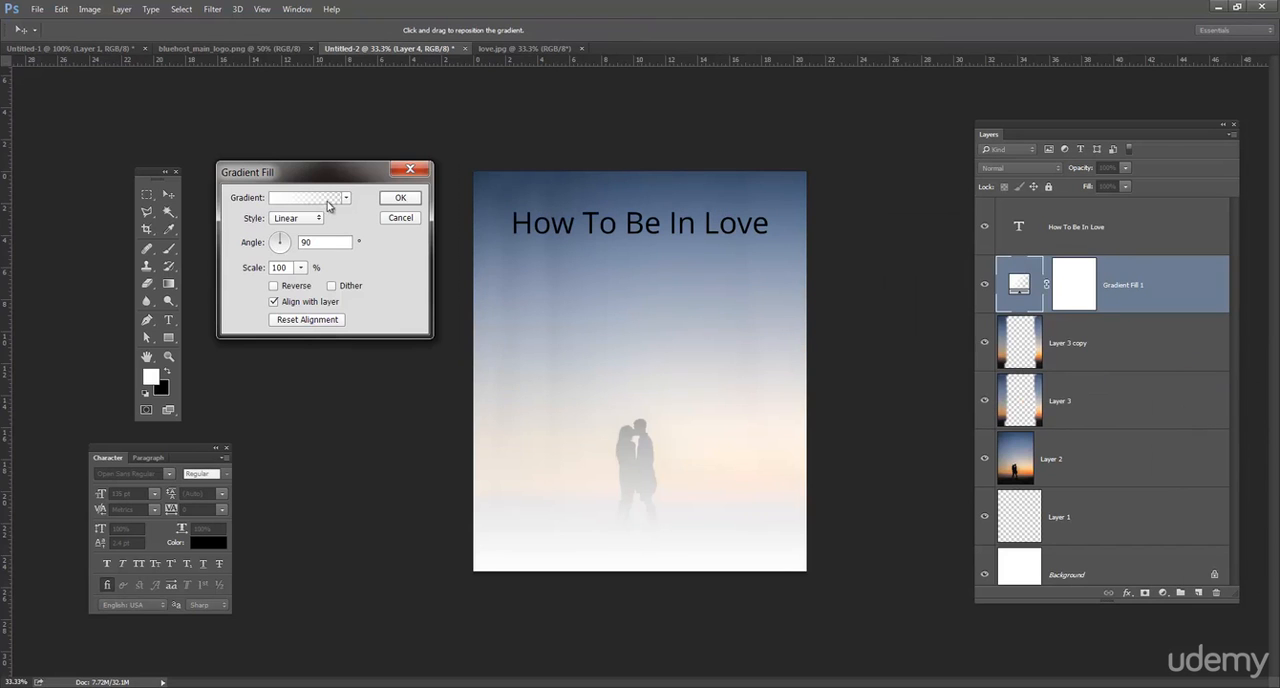
pyautogui.click(346, 197)
pyautogui.click(287, 229)
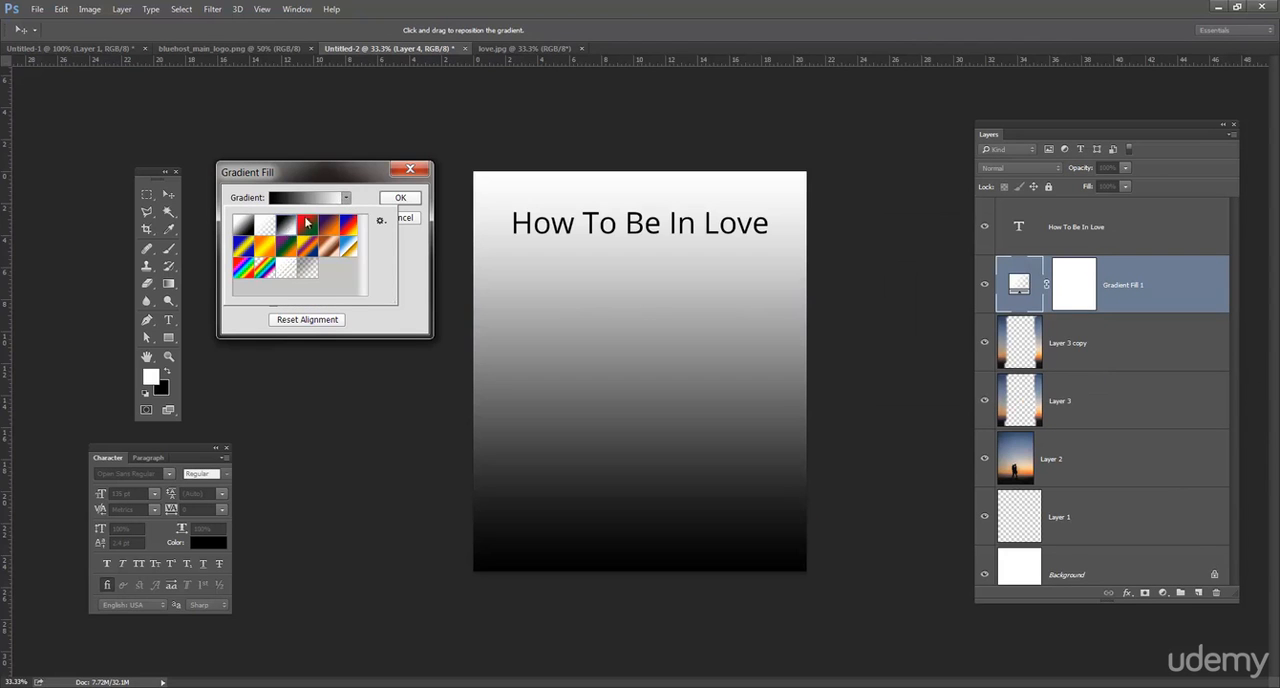
pyautogui.click(343, 178)
# Make the gradient fill radial and reversed at 199% scale, and set its layer's blend mode to Multiply.
pyautogui.click(309, 218)
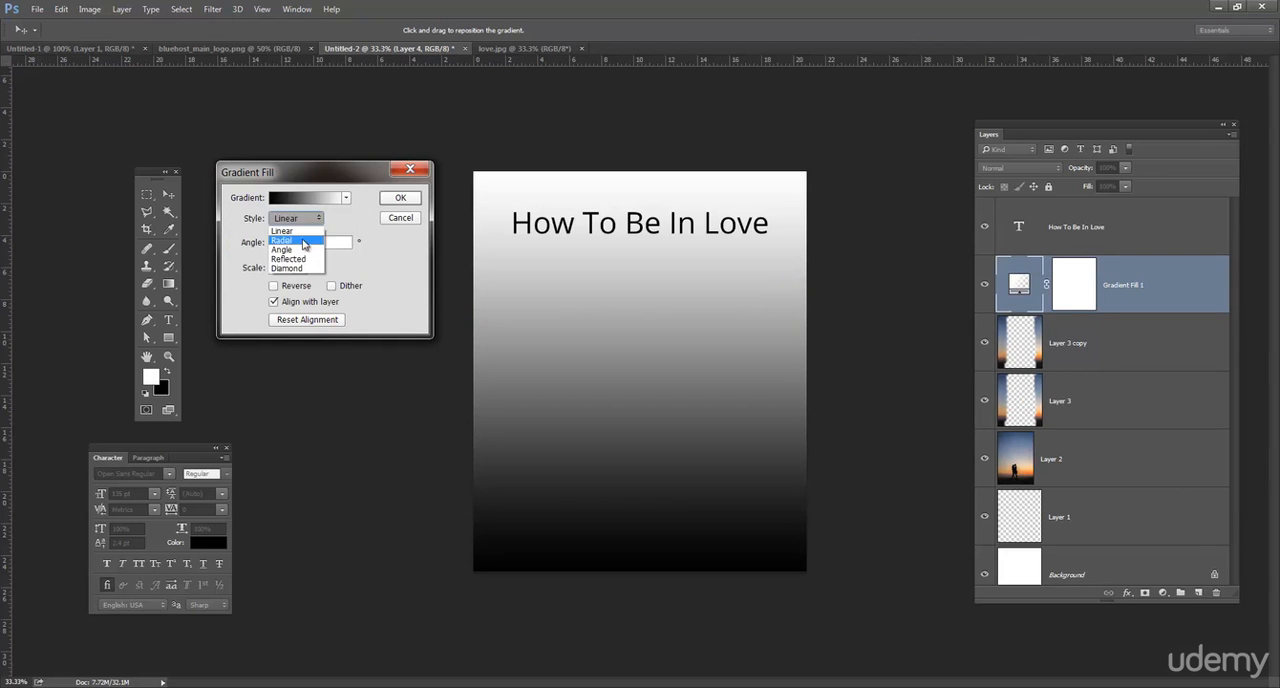
pyautogui.click(303, 240)
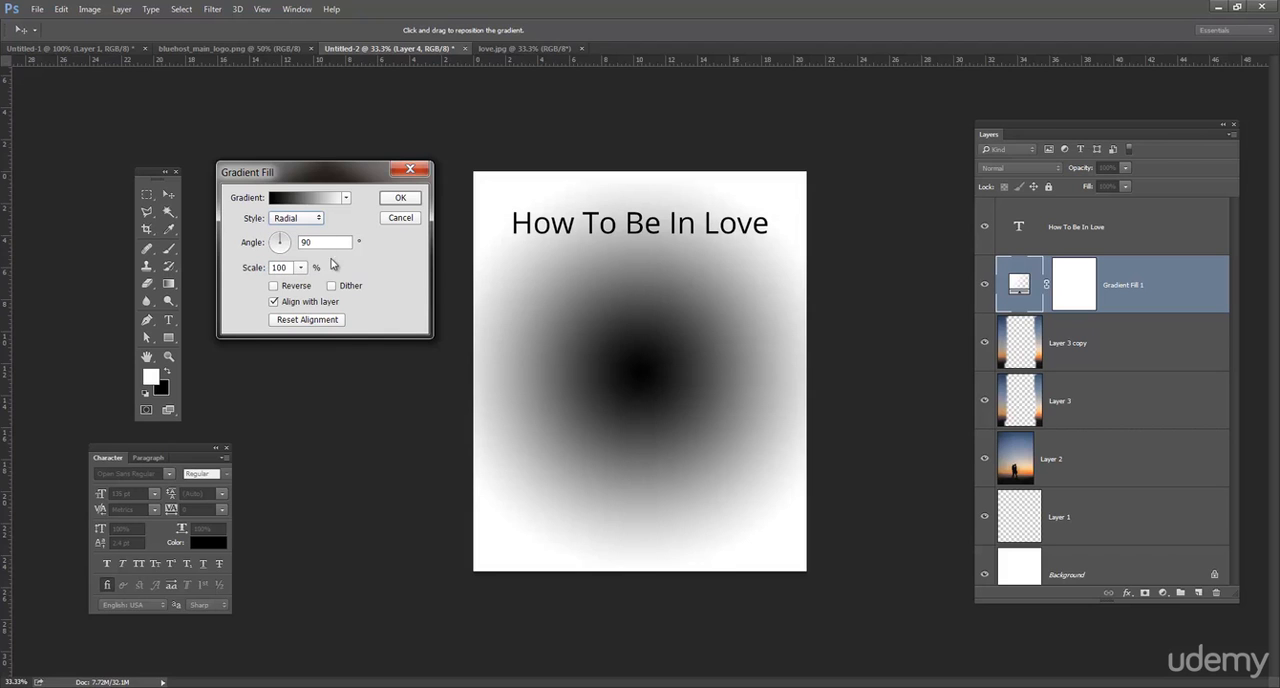
pyautogui.click(272, 286)
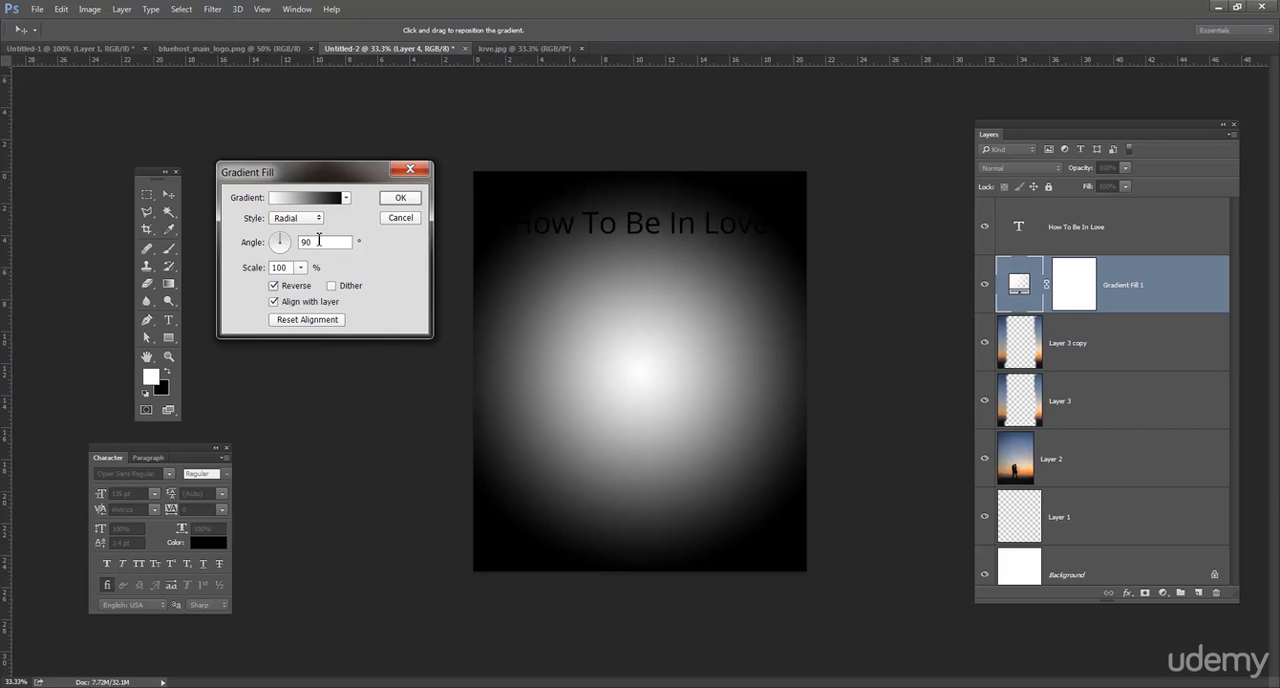
pyautogui.click(301, 268)
pyautogui.moveTo(300, 284)
pyautogui.mouseDown()
pyautogui.moveTo(321, 291)
pyautogui.moveTo(306, 286)
pyautogui.mouseUp()
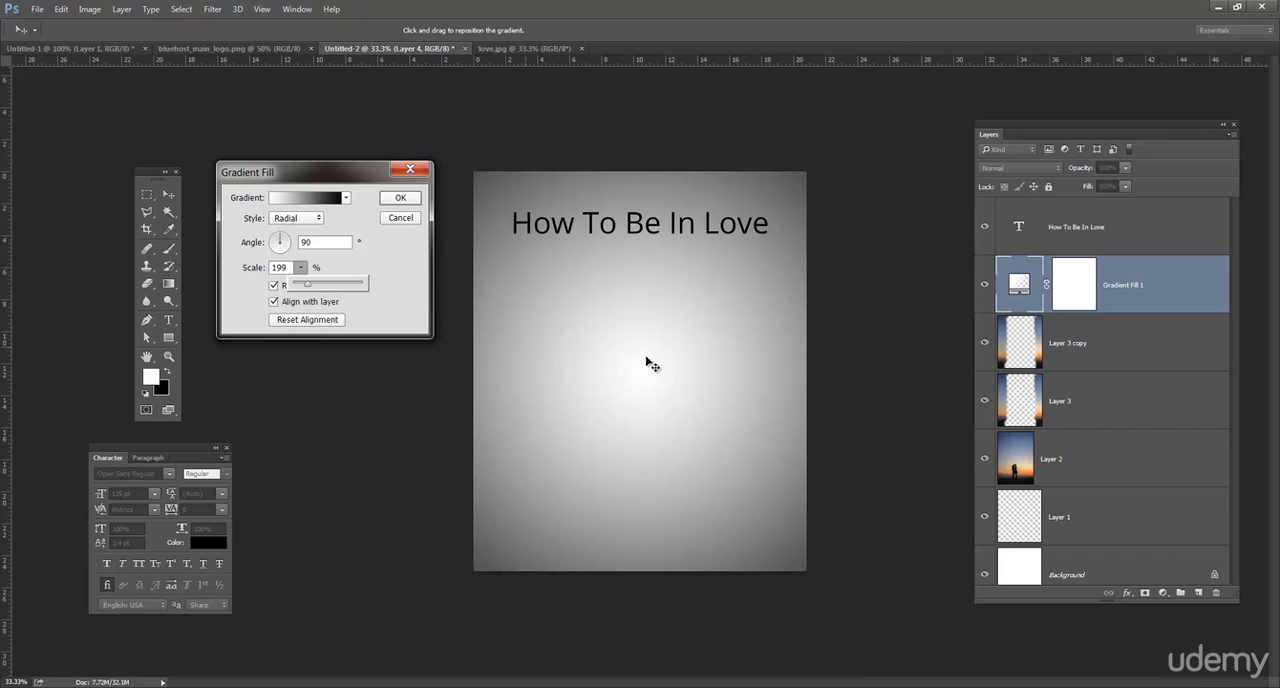
pyautogui.press('Return')
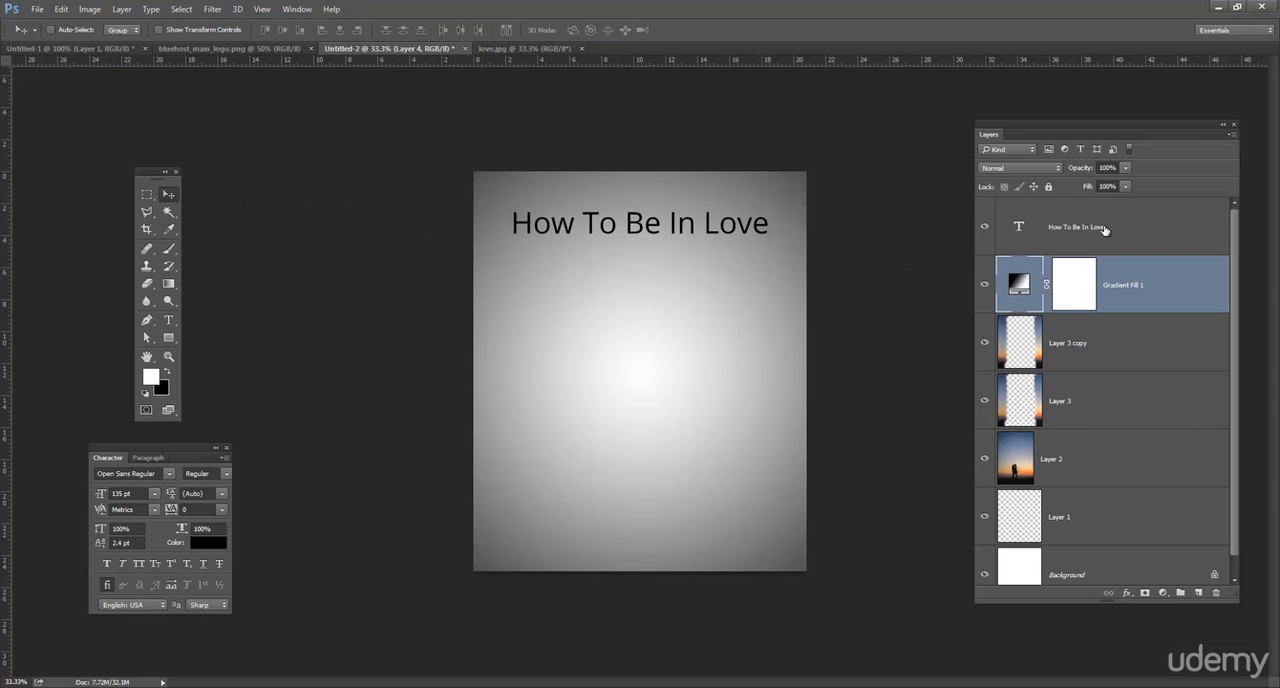
pyautogui.click(1045, 167)
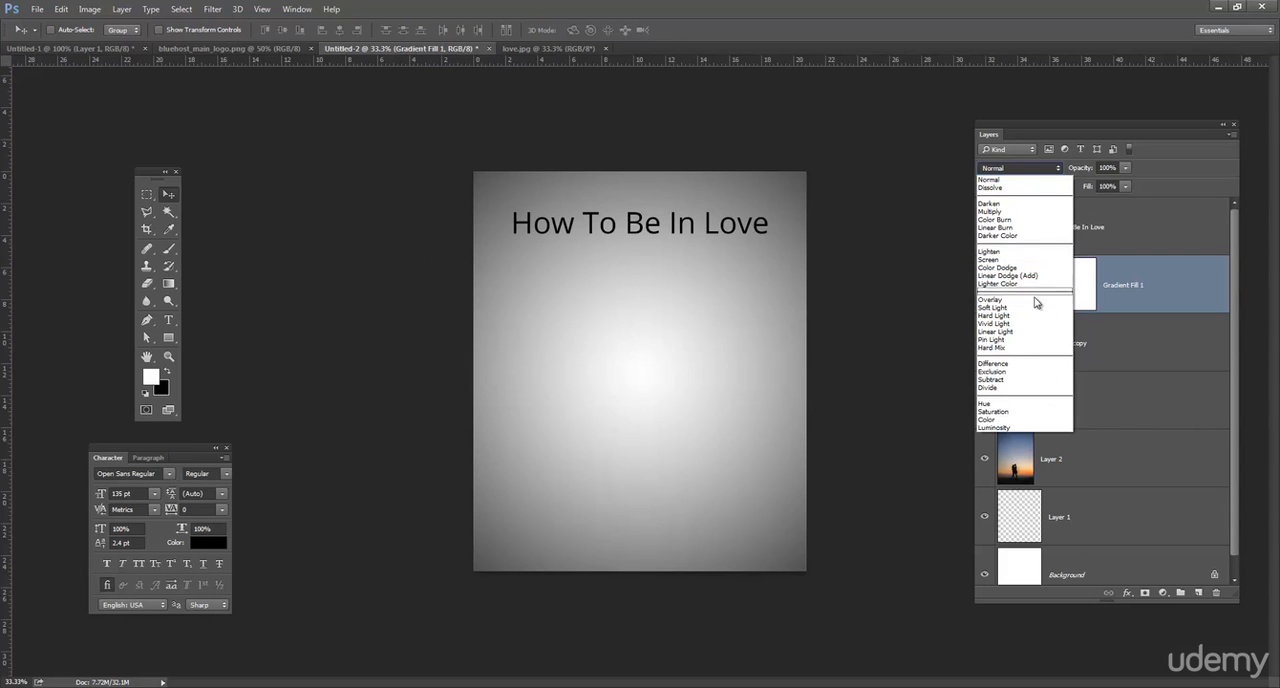
pyautogui.click(1030, 211)
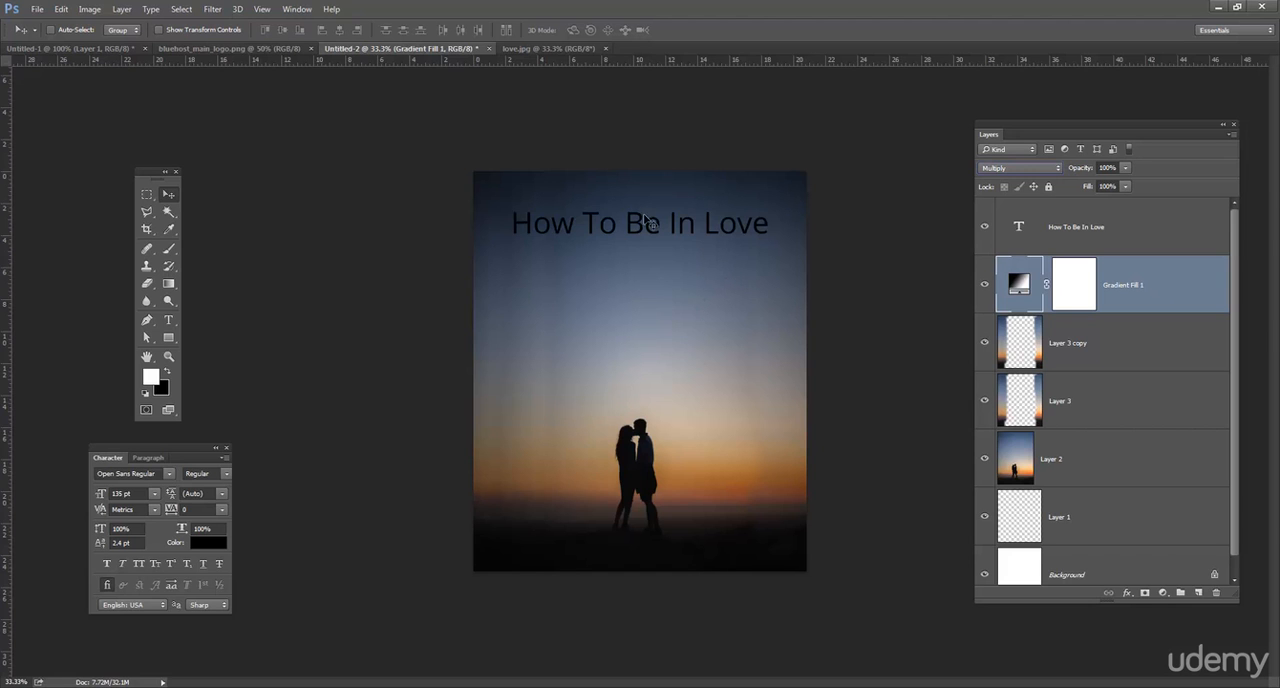
# Recolour the whole "How To Be In Love" title in a pale beige, sampling the sunset sky beside the couple and lightening the sampled colour.
pyautogui.click(168, 320)
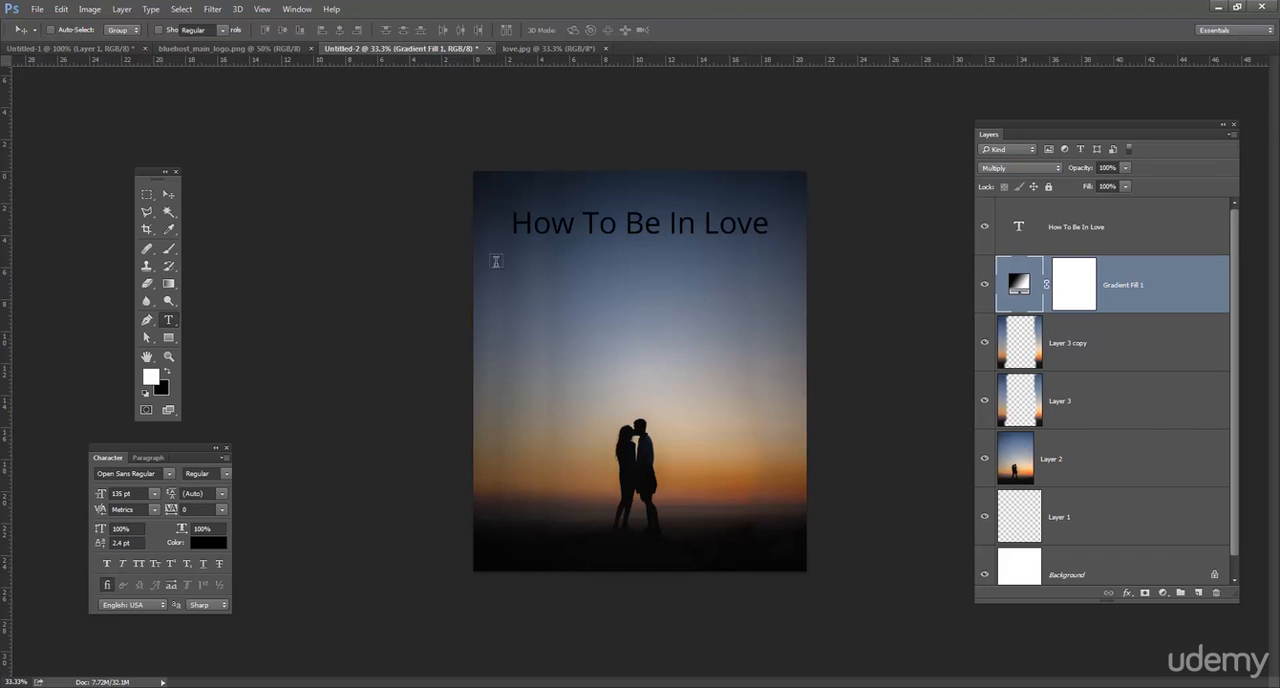
pyautogui.click(641, 229)
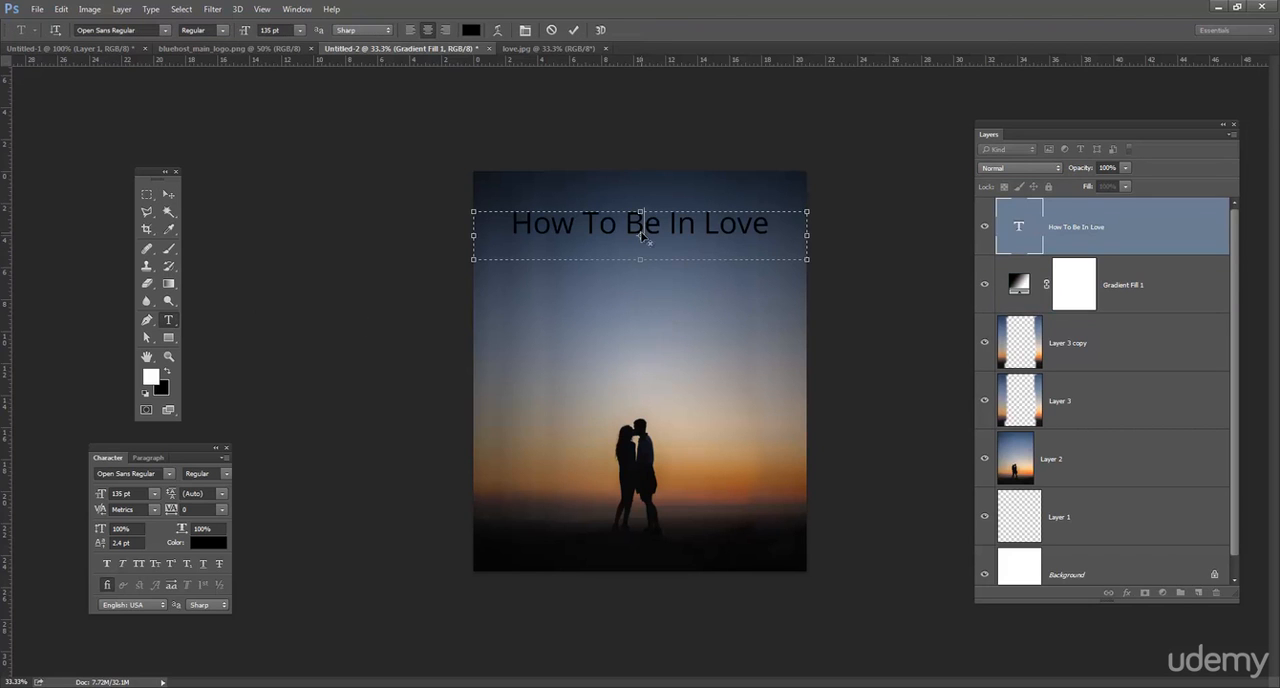
pyautogui.hotkey('ctrl', 'a')
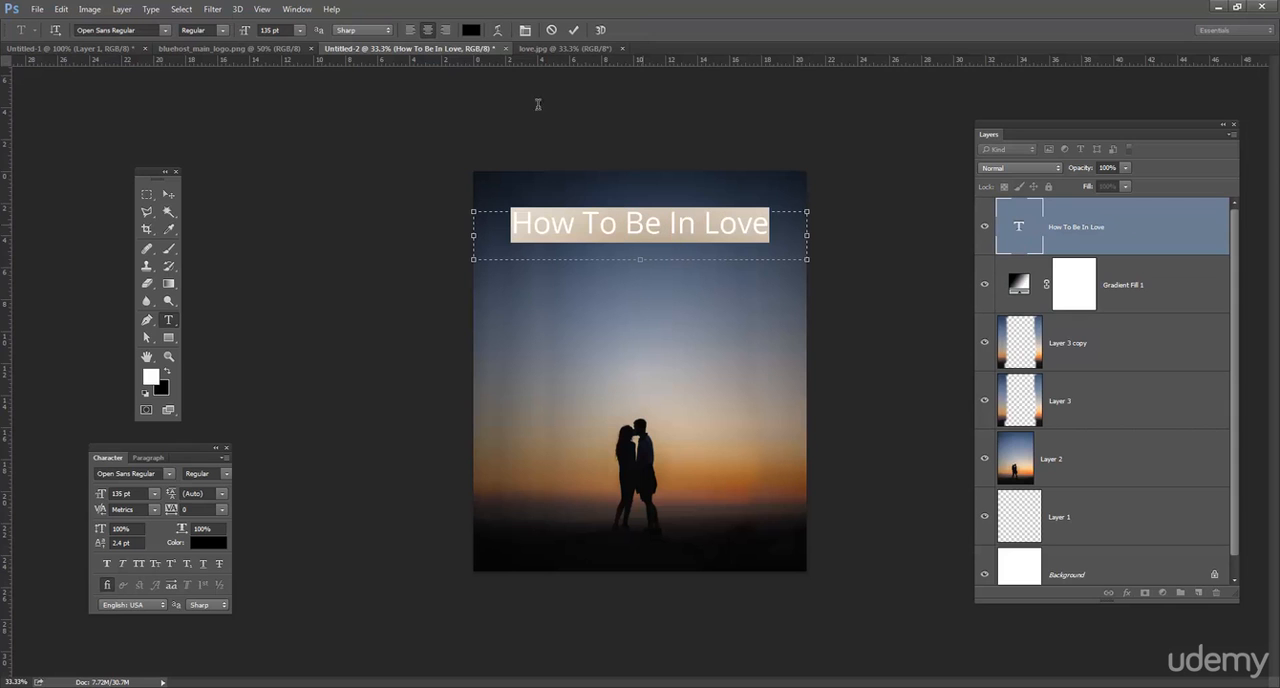
pyautogui.click(469, 31)
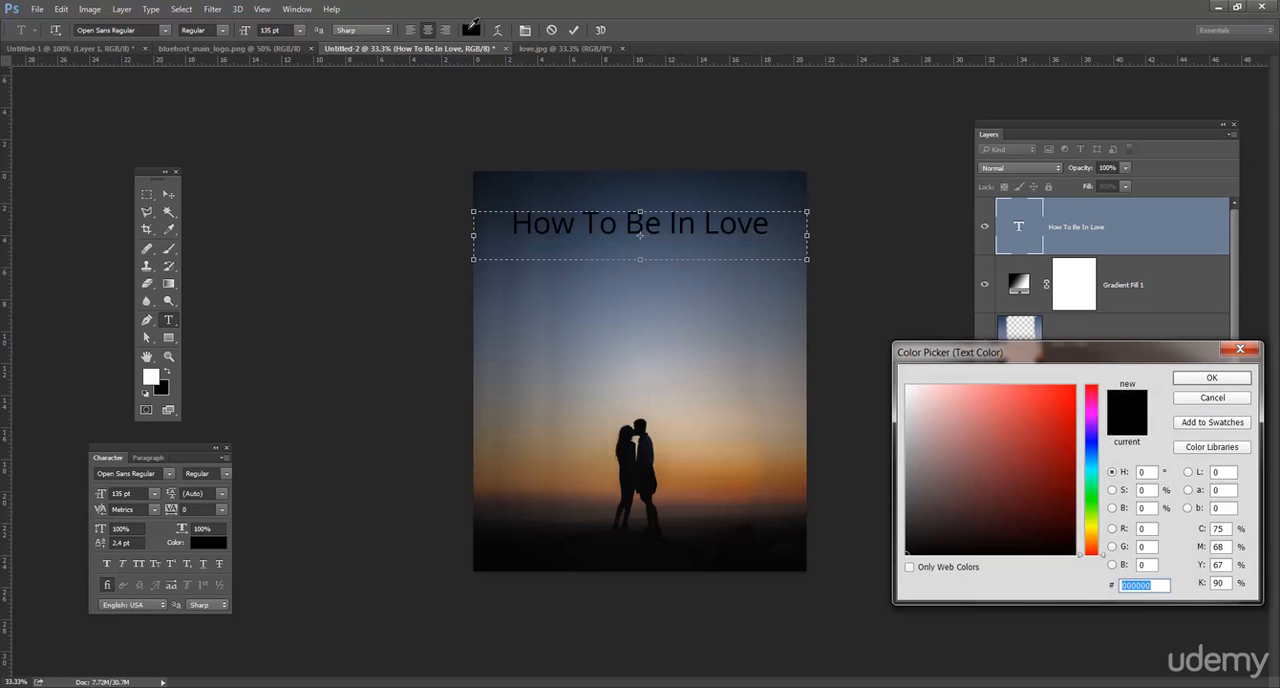
pyautogui.write('ffffff')
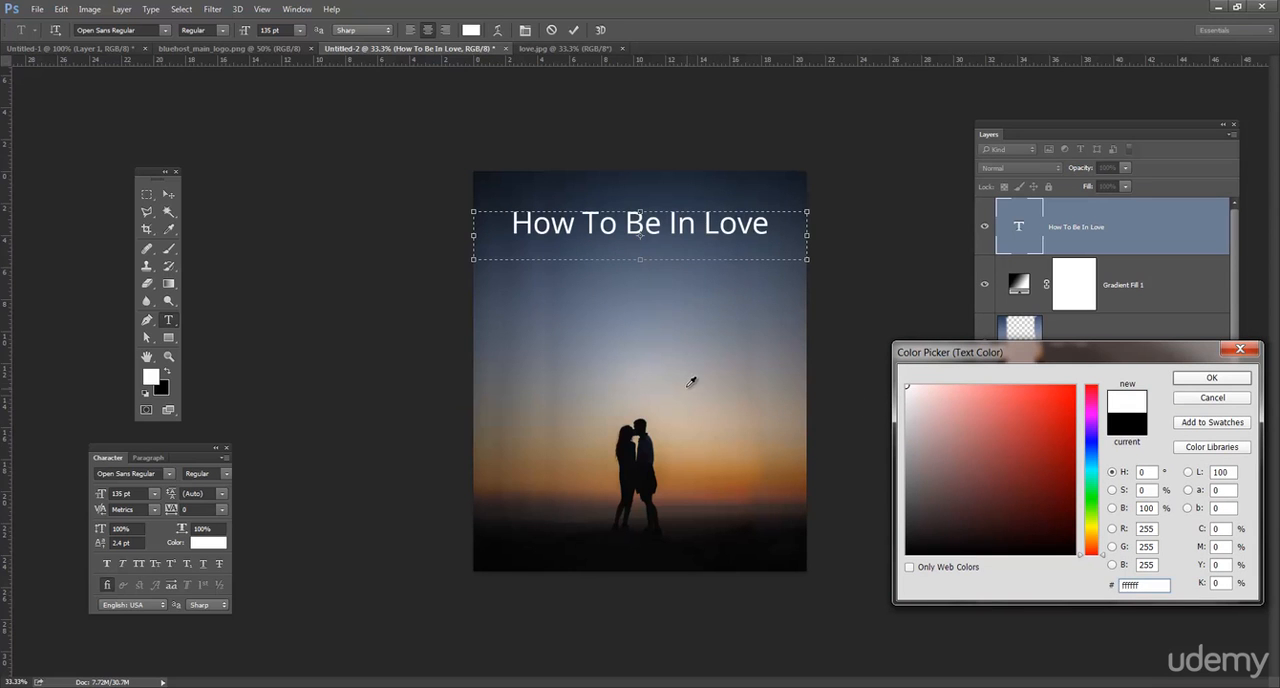
pyautogui.click(699, 436)
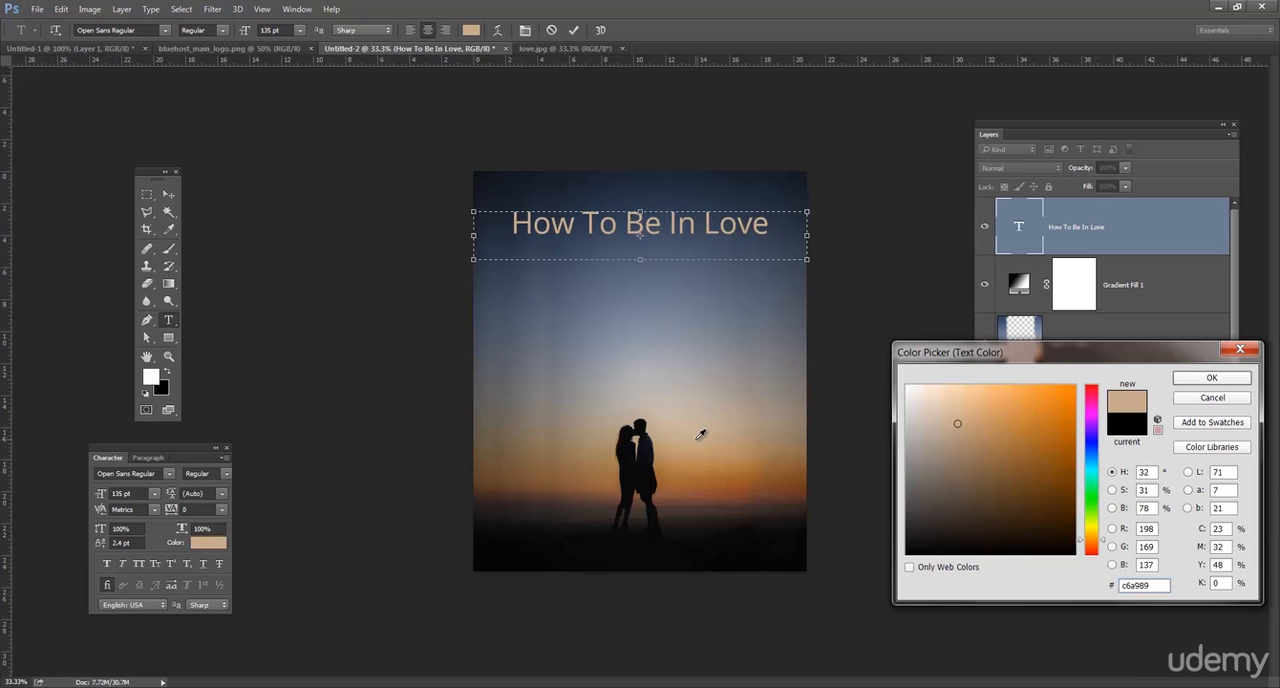
pyautogui.click(687, 432)
pyautogui.click(693, 417)
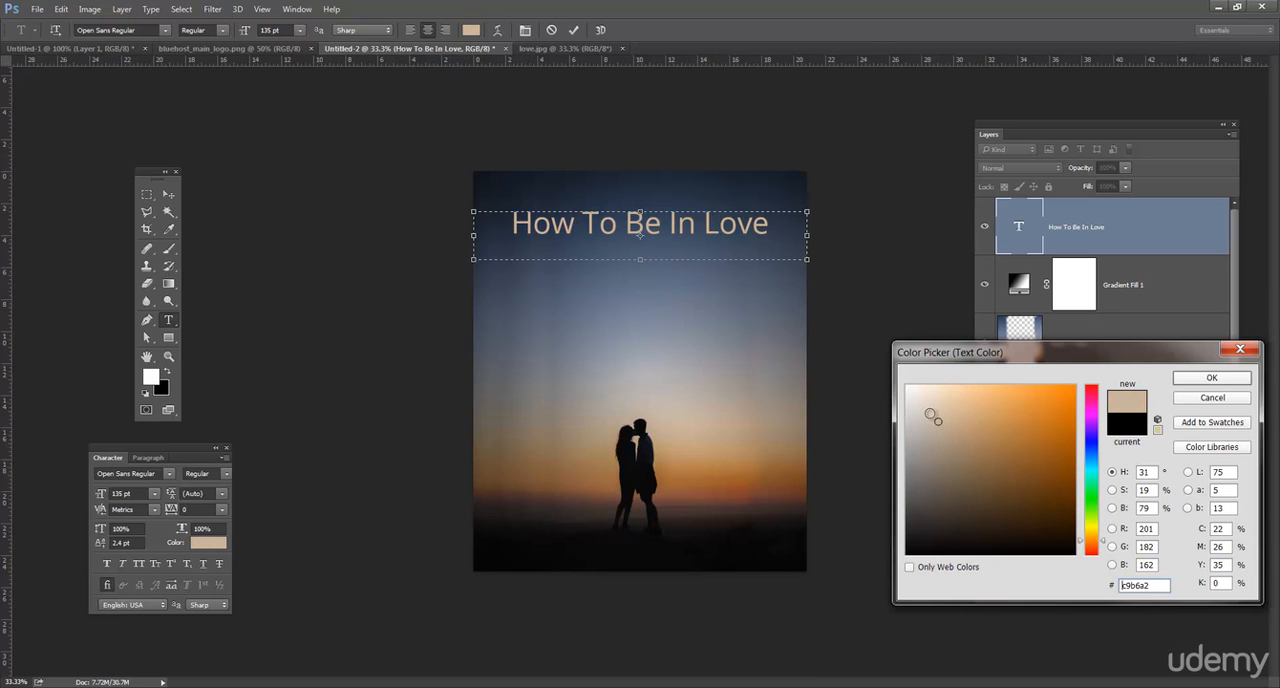
pyautogui.click(925, 408)
pyautogui.click(1207, 379)
pyautogui.click(172, 194)
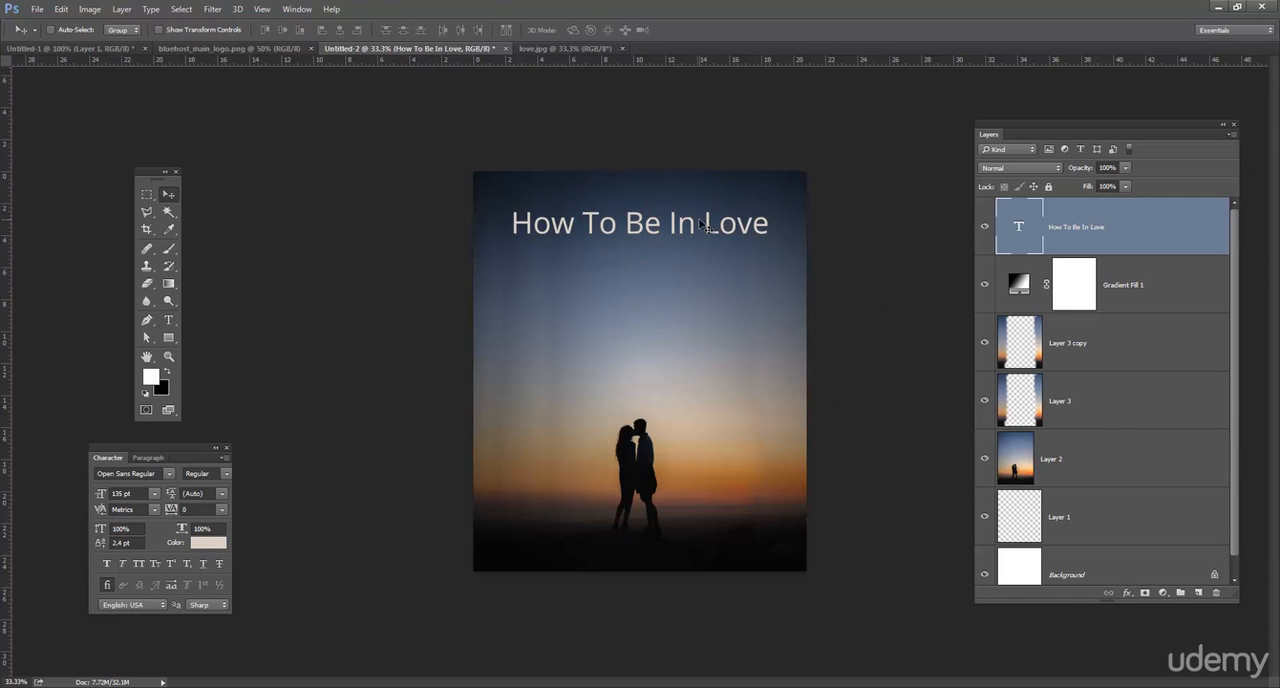
pyautogui.click(172, 322)
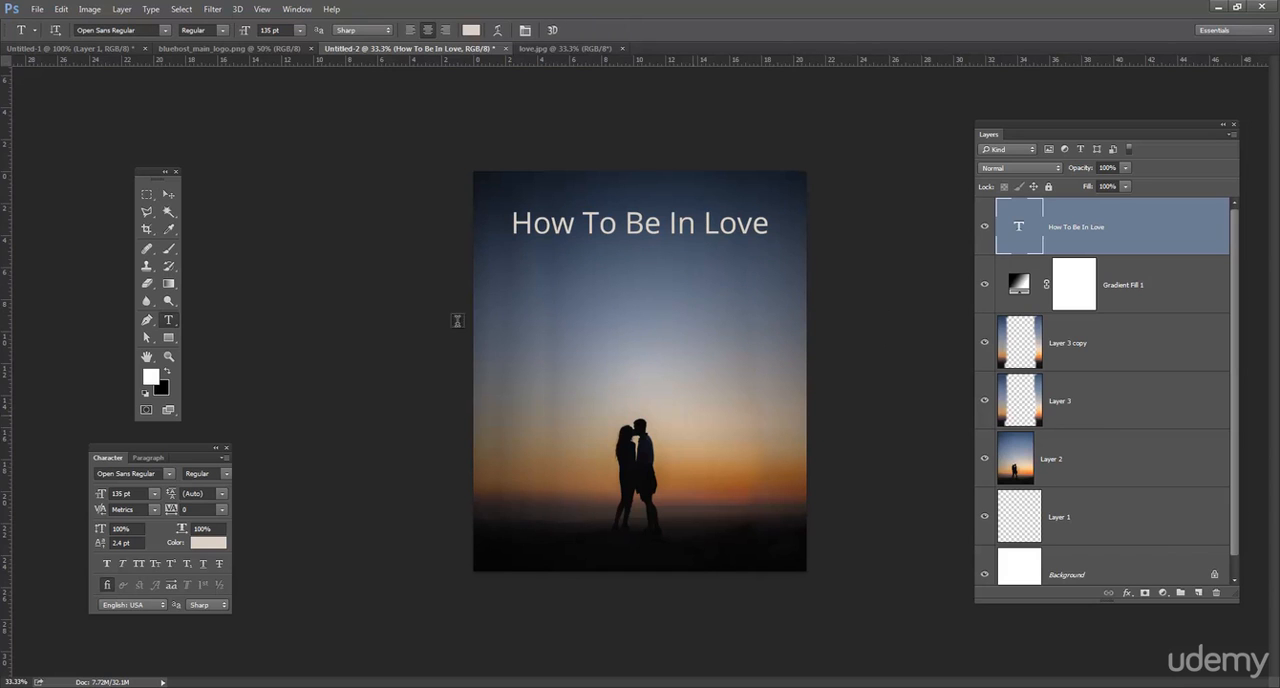
pyautogui.click(170, 195)
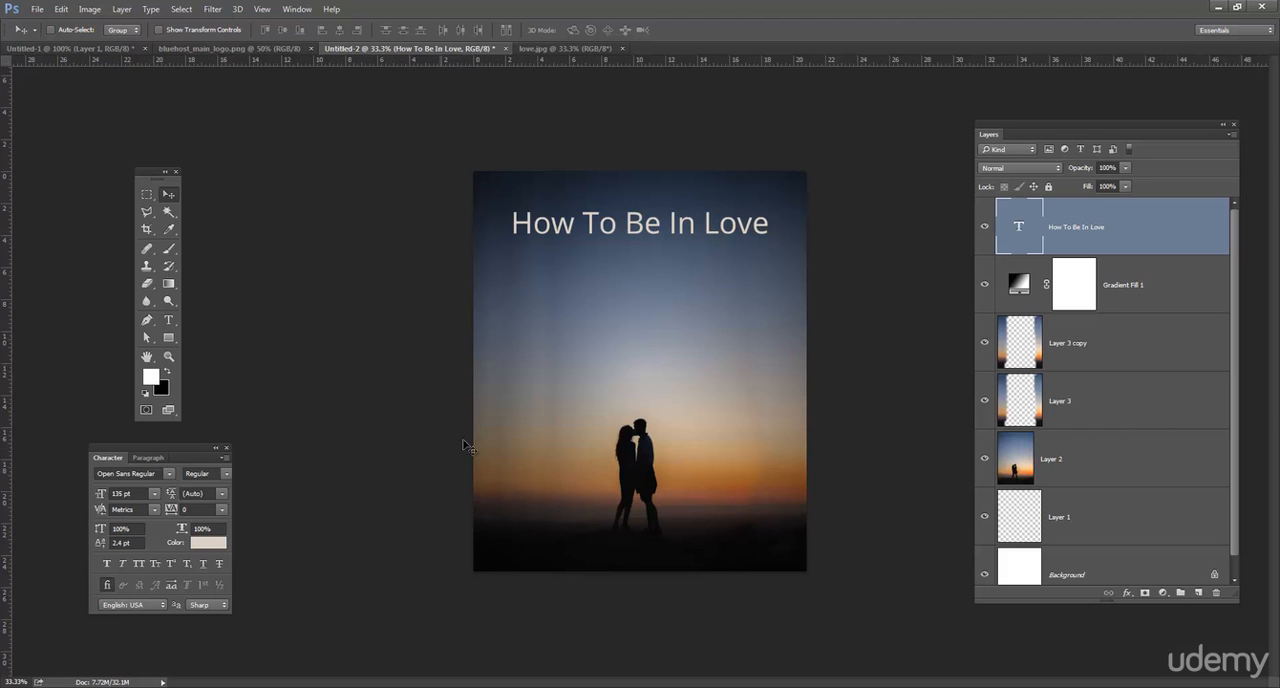
# Merge Layer 2, Layer 3 and Layer 3 copy into a single image layer.
pyautogui.click(1086, 460)
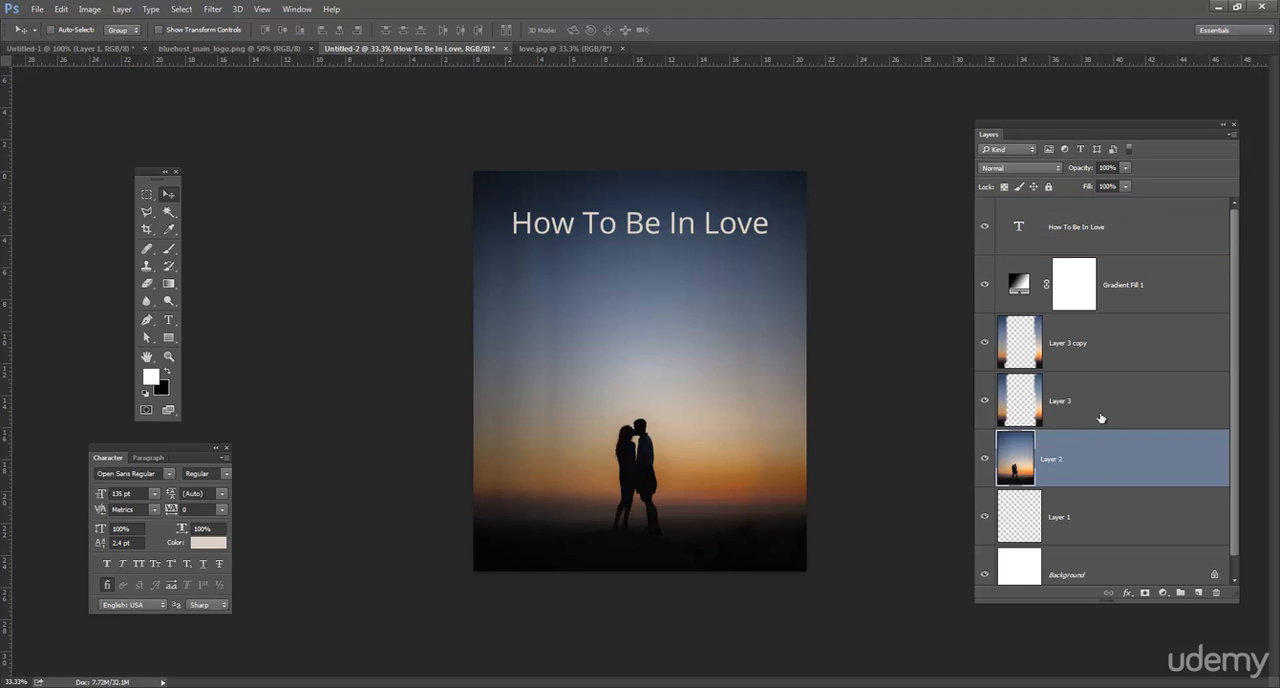
pyautogui.keyDown('shift'); pyautogui.click(1105, 395); pyautogui.keyUp('shift')
pyautogui.keyDown('shift'); pyautogui.click(1108, 346); pyautogui.keyUp('shift')
pyautogui.press('ctrl')
pyautogui.hotkey('ctrl', 'e')
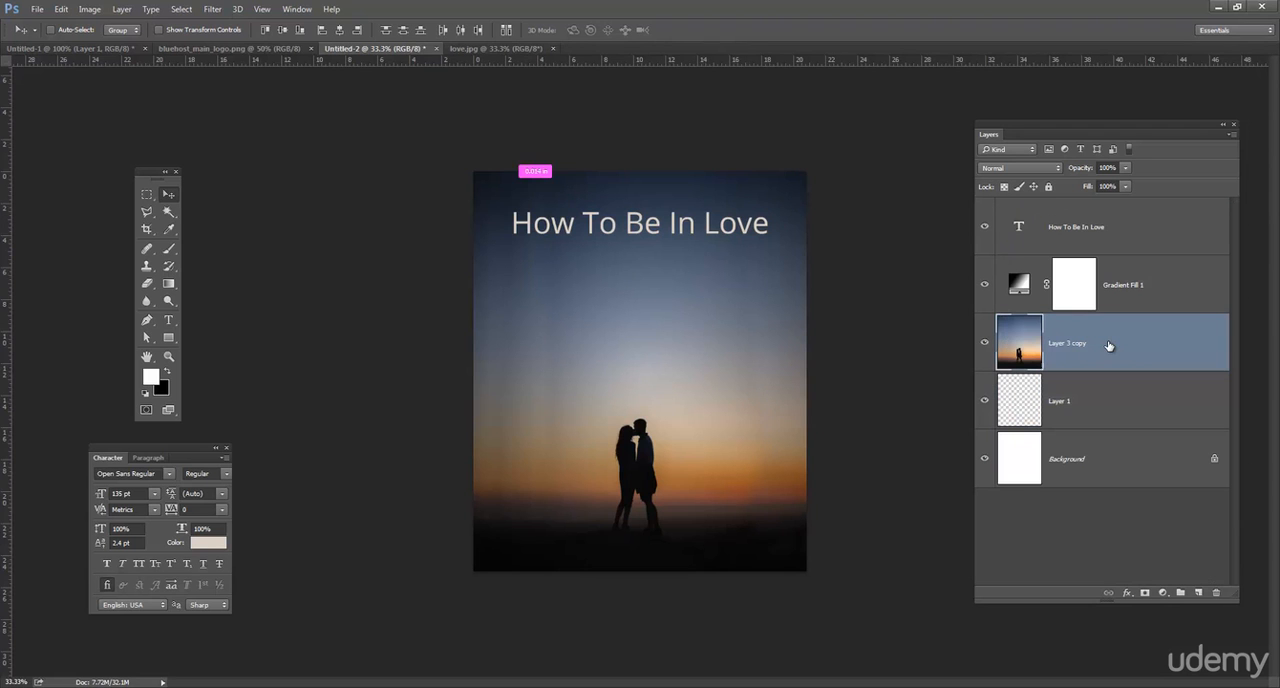
# Move the merged image up slightly and stretch a strip of its dark lower edge down past the page bottom to fill the gap.
pyautogui.moveTo(689, 471); pyautogui.dragTo(691, 434)
pyautogui.click(148, 196)
pyautogui.moveTo(483, 531); pyautogui.dragTo(828, 556)
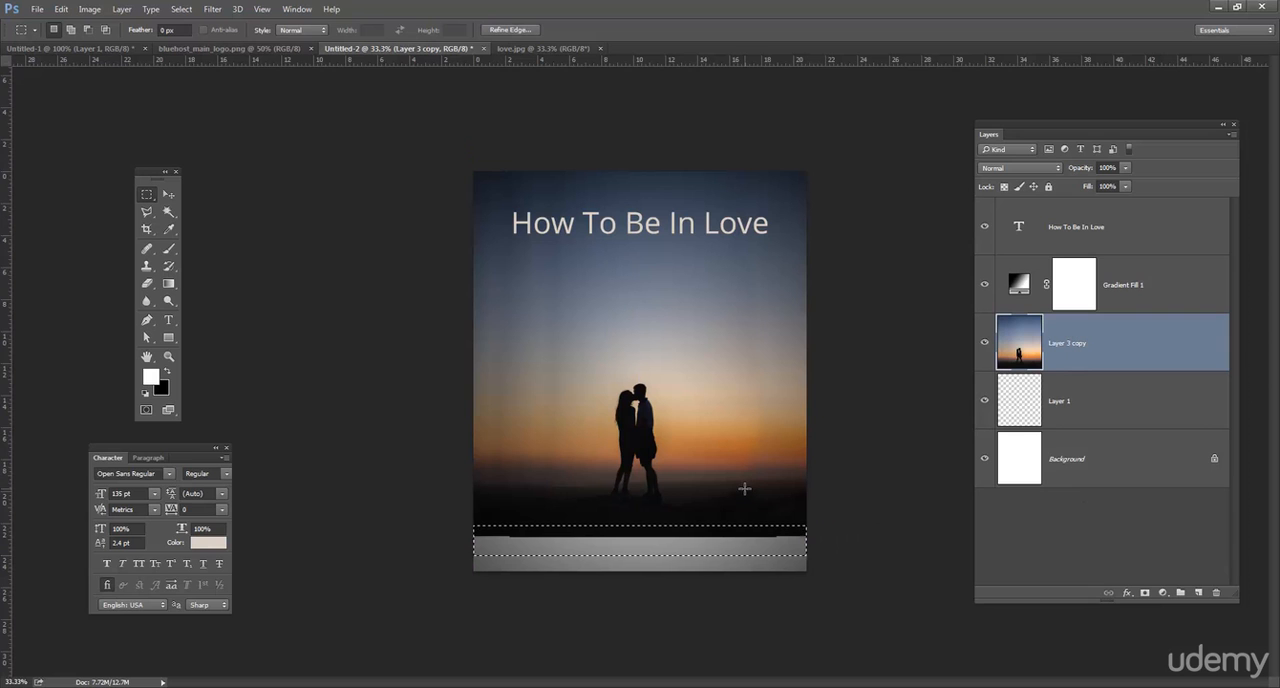
pyautogui.hotkey('ctrl', 't')
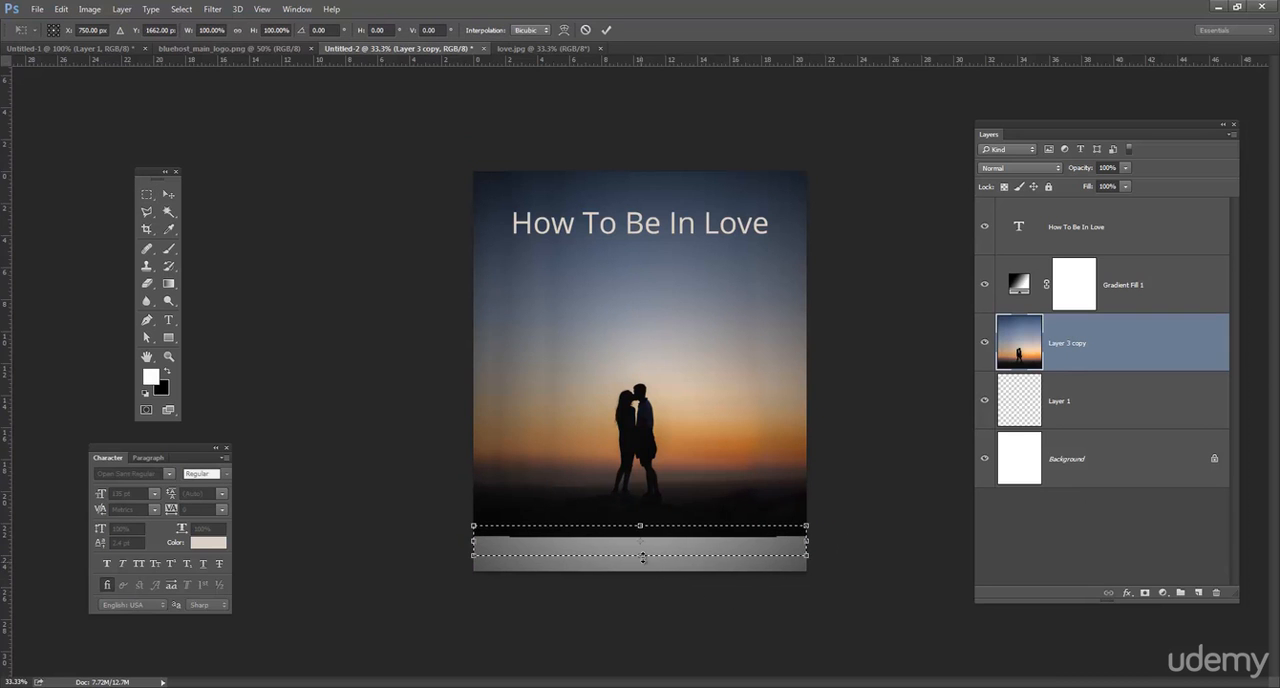
pyautogui.moveTo(643, 557); pyautogui.dragTo(643, 673)
pyautogui.press('Return')
pyautogui.hotkey('ctrl', 'd')
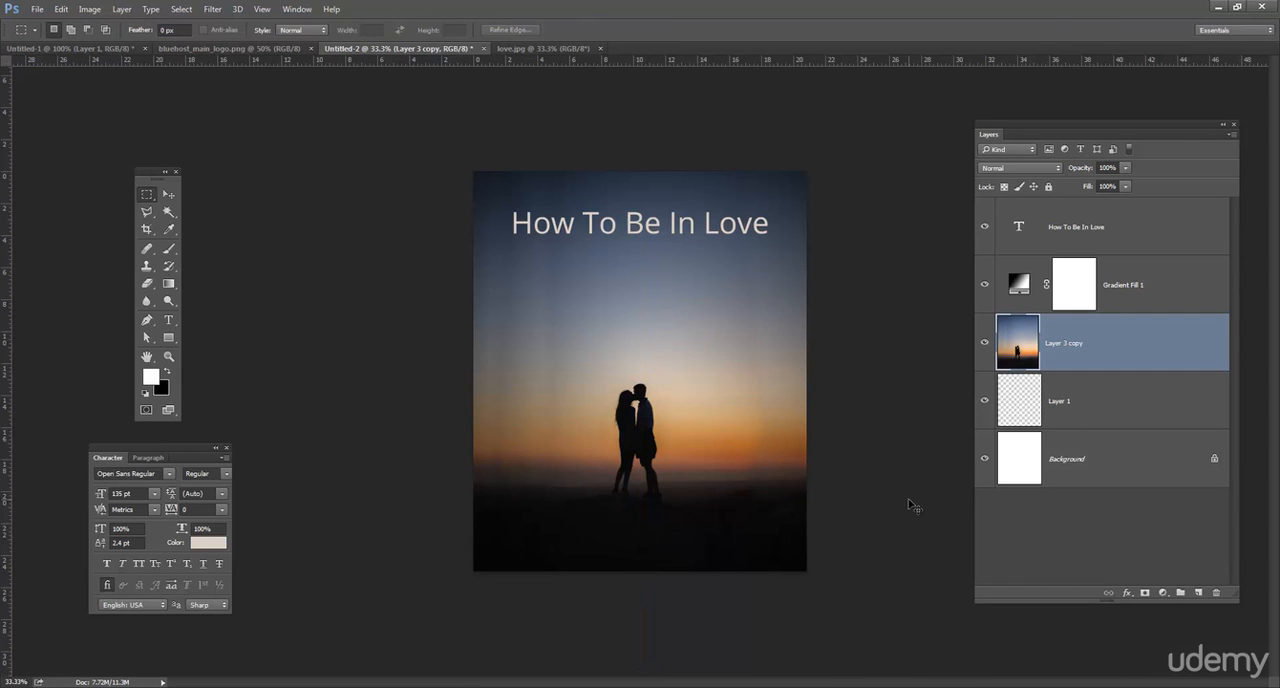
# On a new layer above the merged image, draw a linear black-to-white gradient from the couple's feet to the page bottom and invert it.
pyautogui.hotkey('ctrl', '+')
pyautogui.hotkey('ctrl', '+')
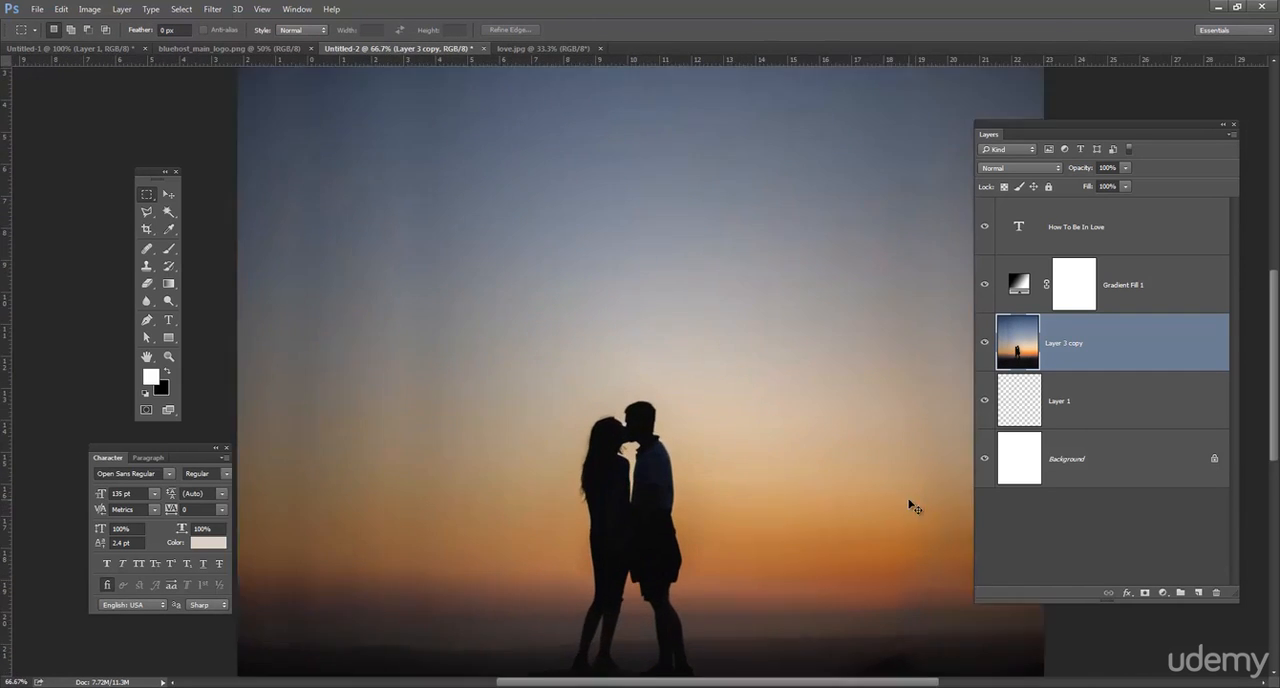
pyautogui.hotkey('ctrl', '-')
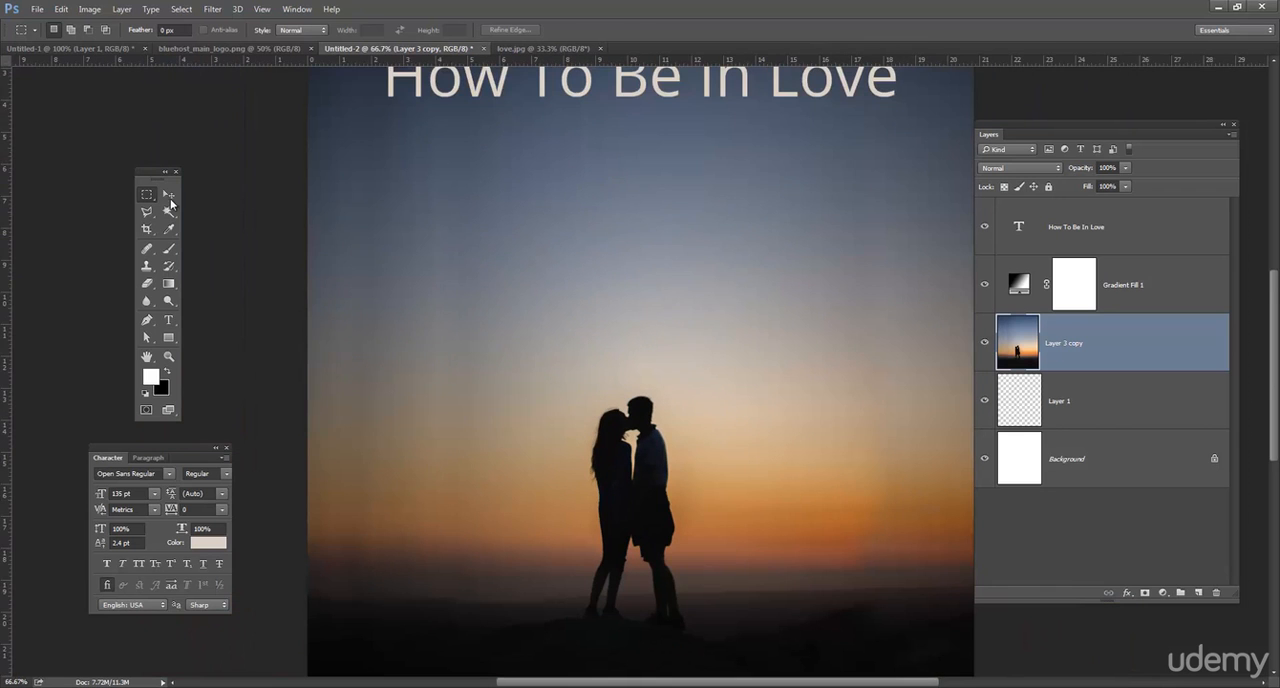
pyautogui.click(168, 195)
pyautogui.moveTo(619, 491); pyautogui.dragTo(576, 330)
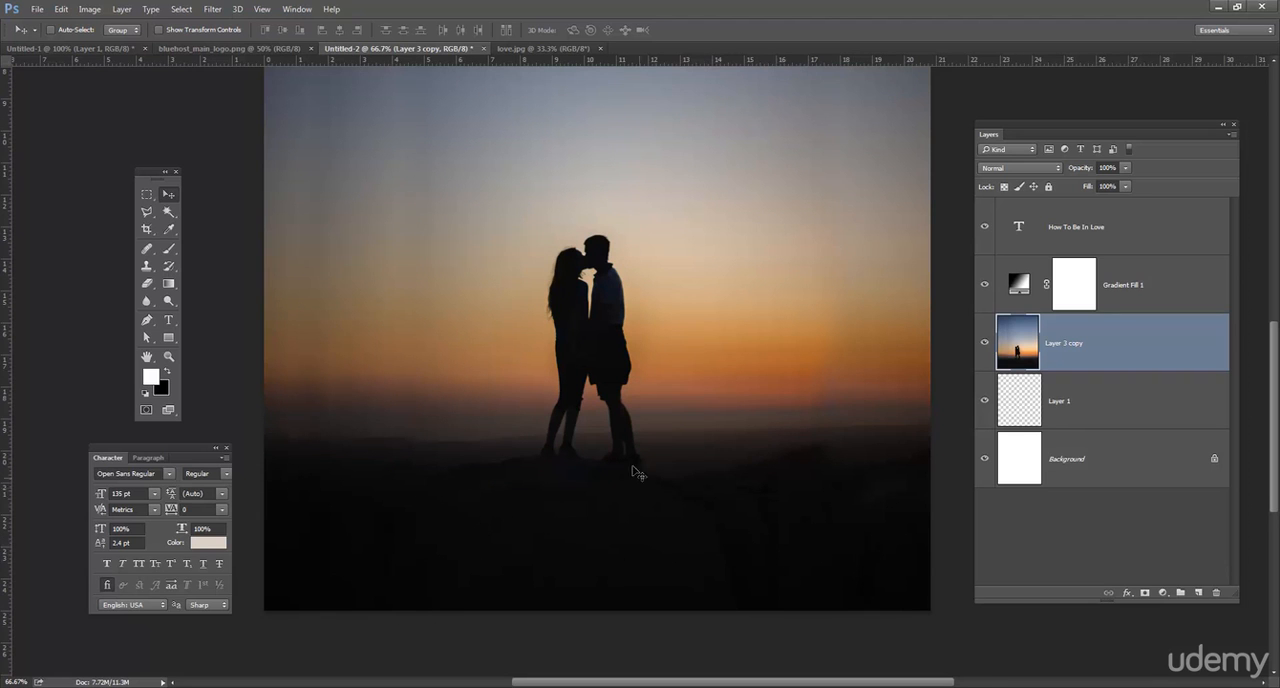
pyautogui.click(1200, 594)
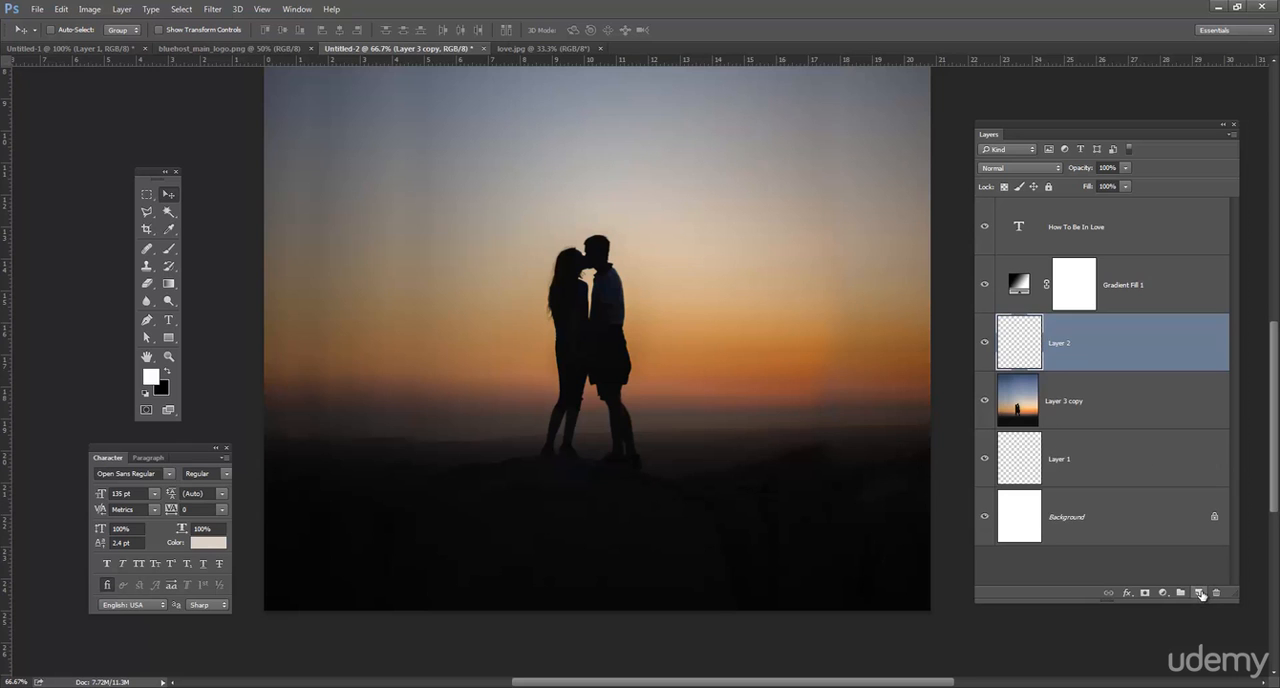
pyautogui.click(168, 283)
pyautogui.moveTo(572, 453); pyautogui.dragTo(596, 610)
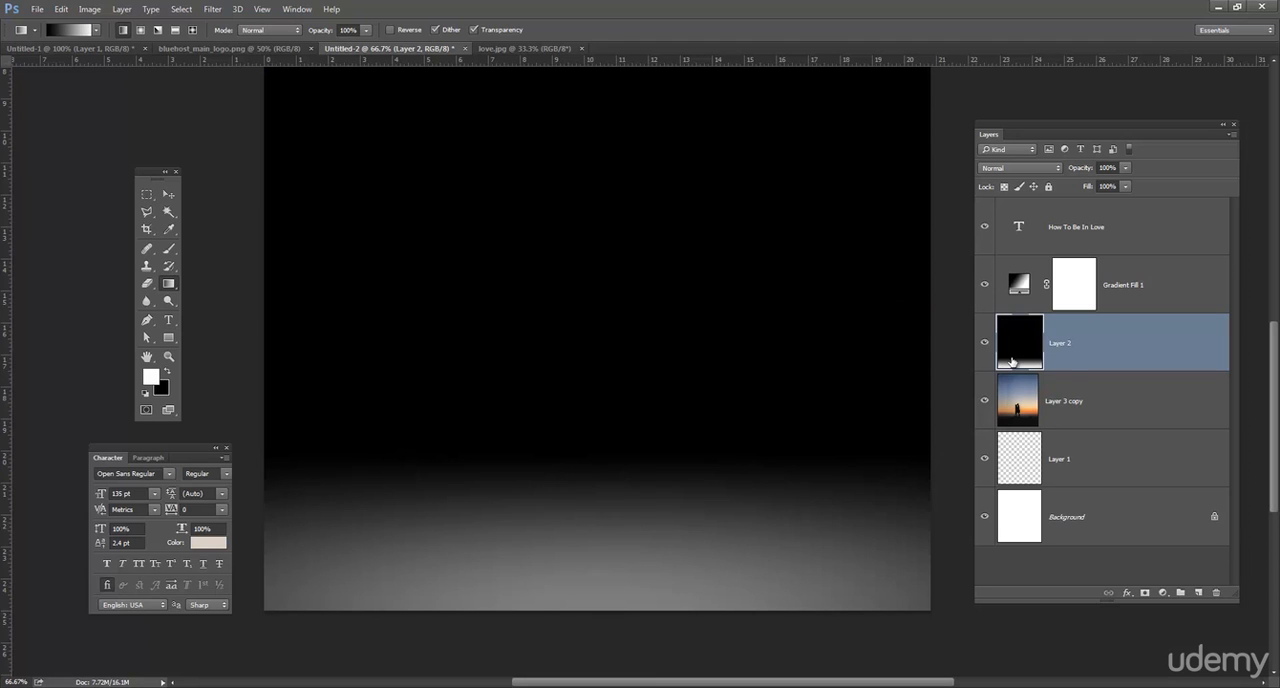
pyautogui.hotkey('ctrl', 'i')
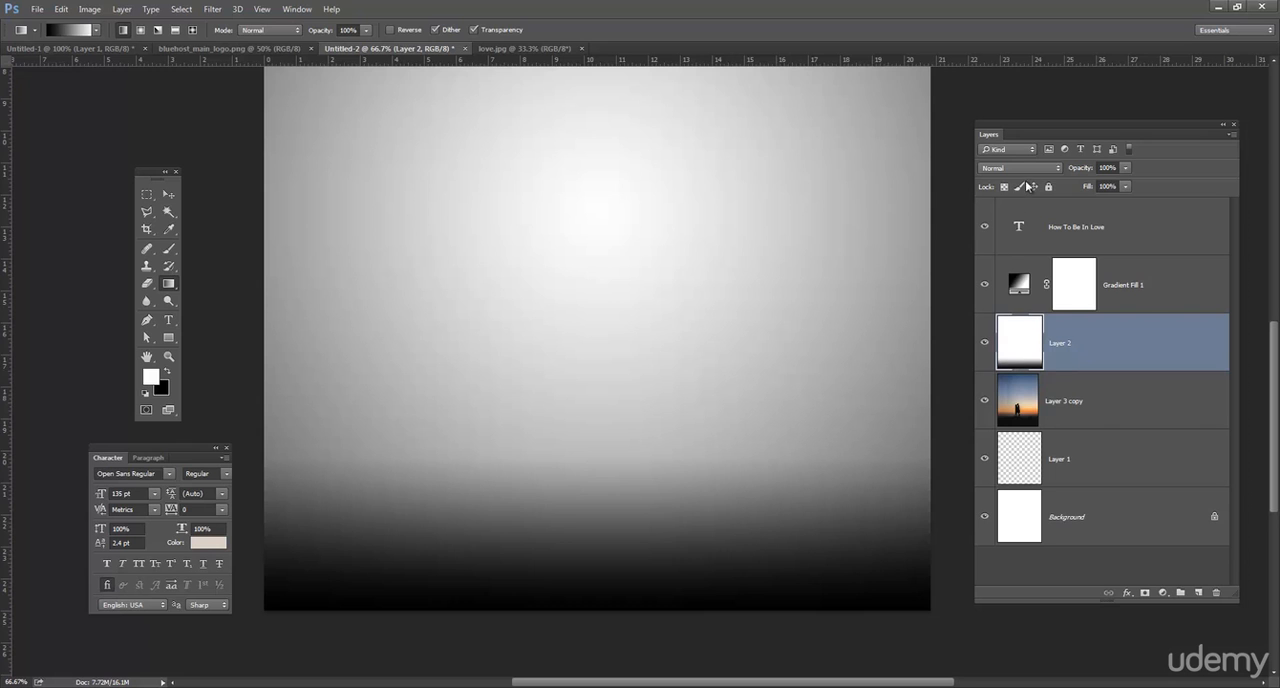
# Set the inverted gradient layer's blend mode to Multiply and its opacity to 75%.
pyautogui.click(1030, 168)
pyautogui.click(1028, 215)
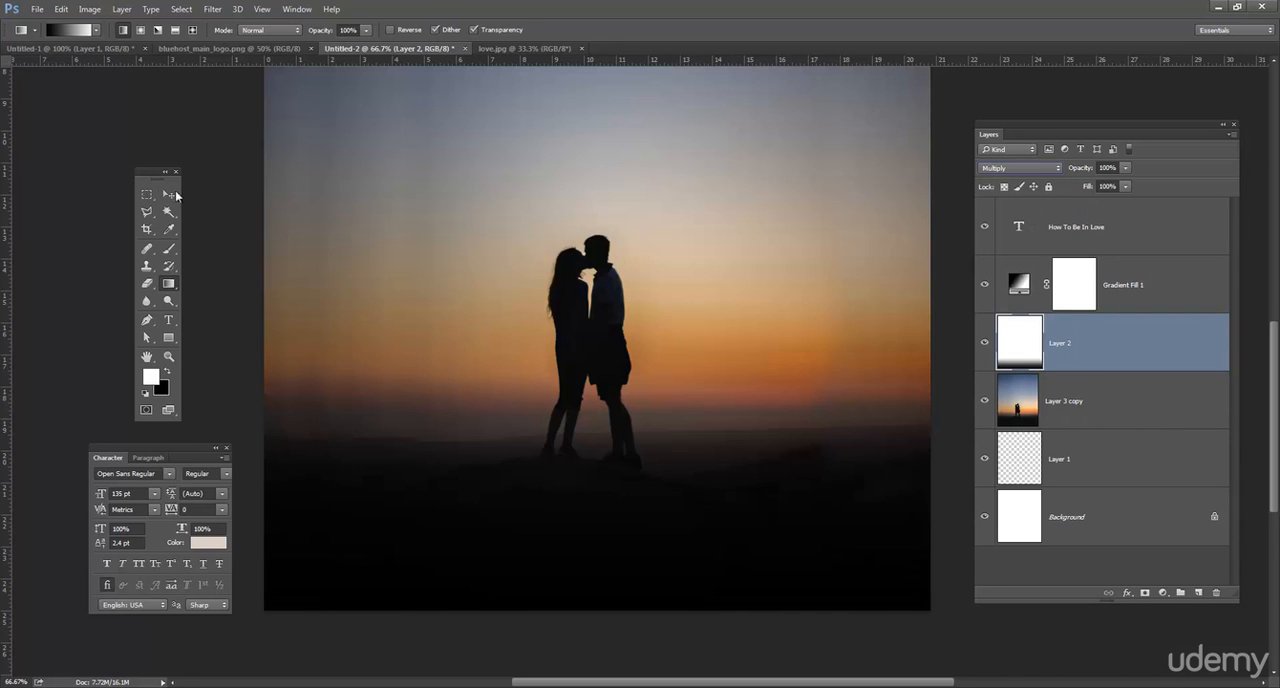
pyautogui.click(170, 194)
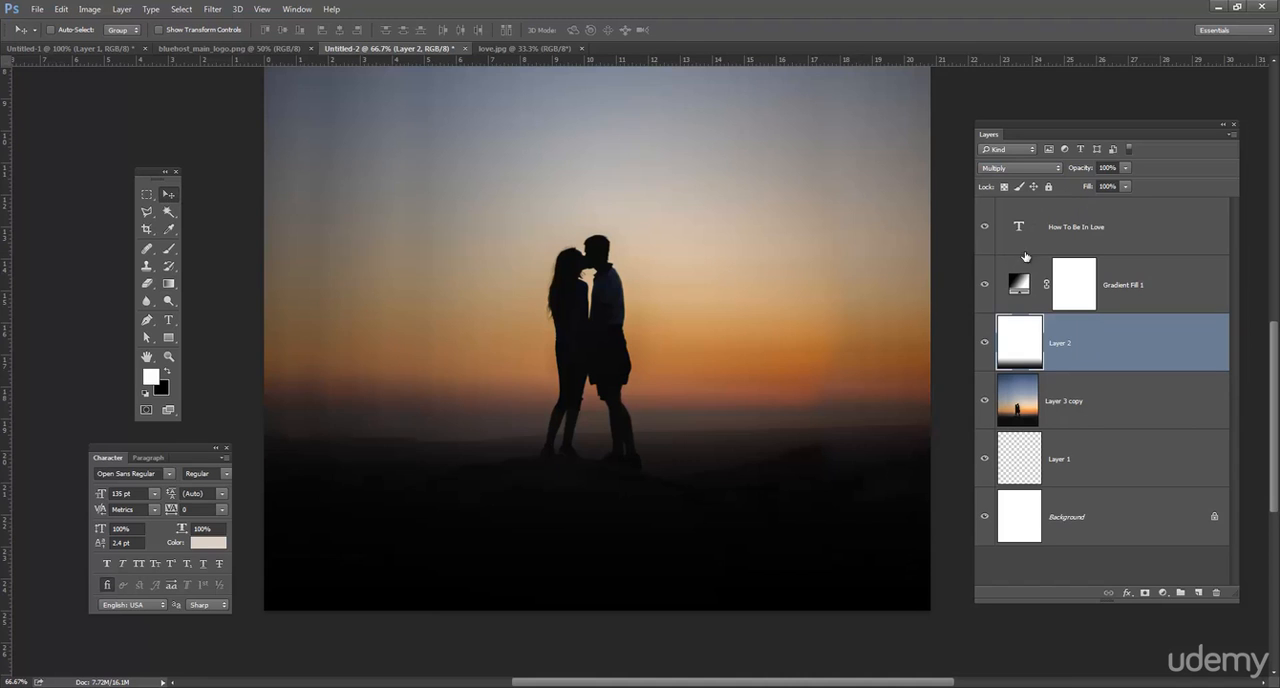
pyautogui.click(1110, 168)
pyautogui.hotkey('ctrl', '-')
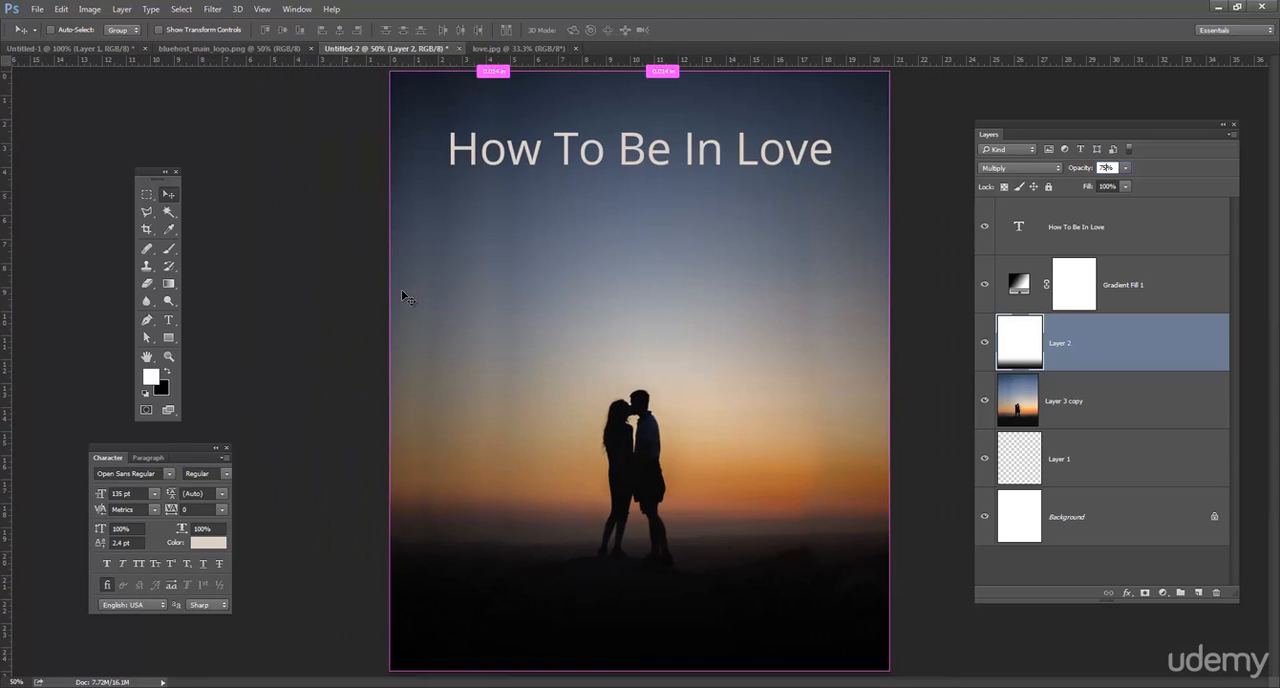
pyautogui.click(168, 320)
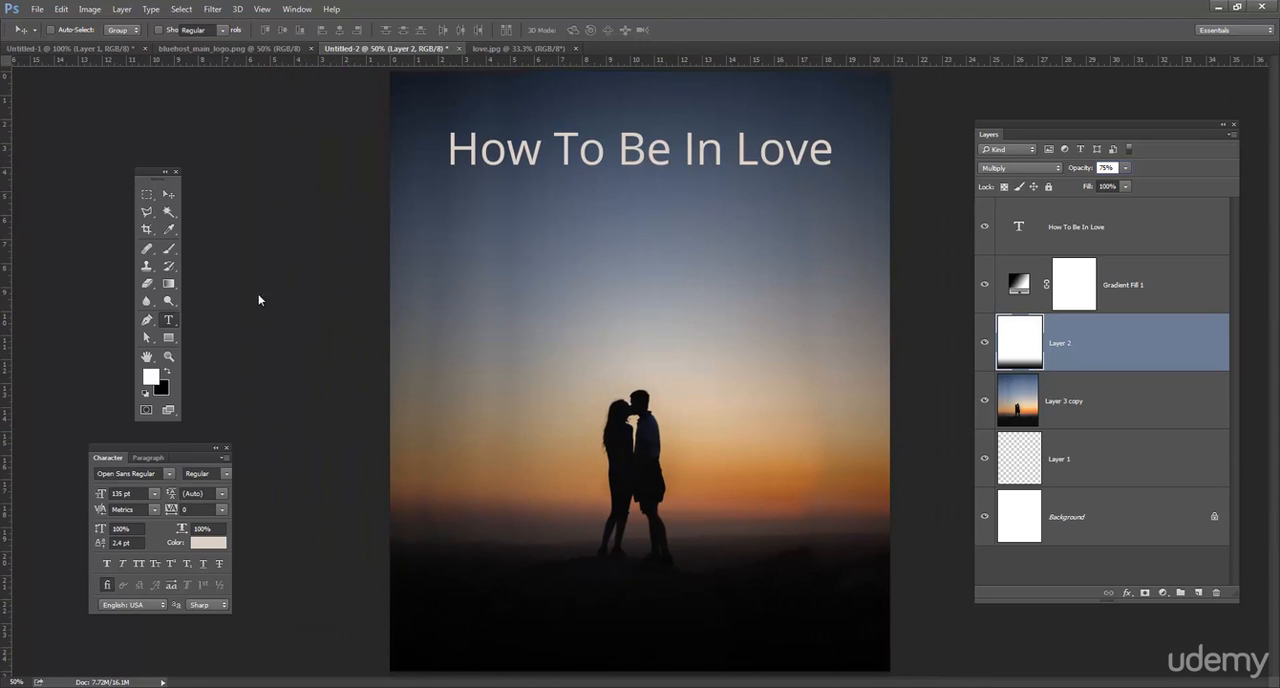
pyautogui.click(578, 148)
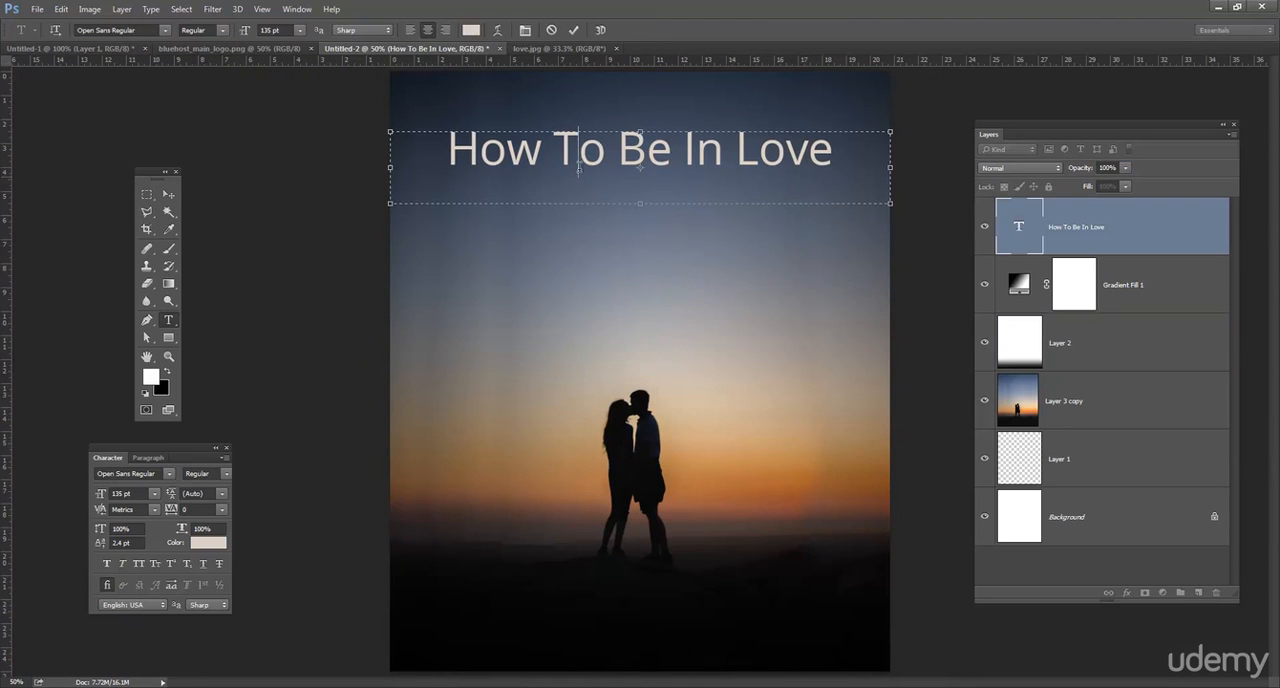
pyautogui.click(168, 195)
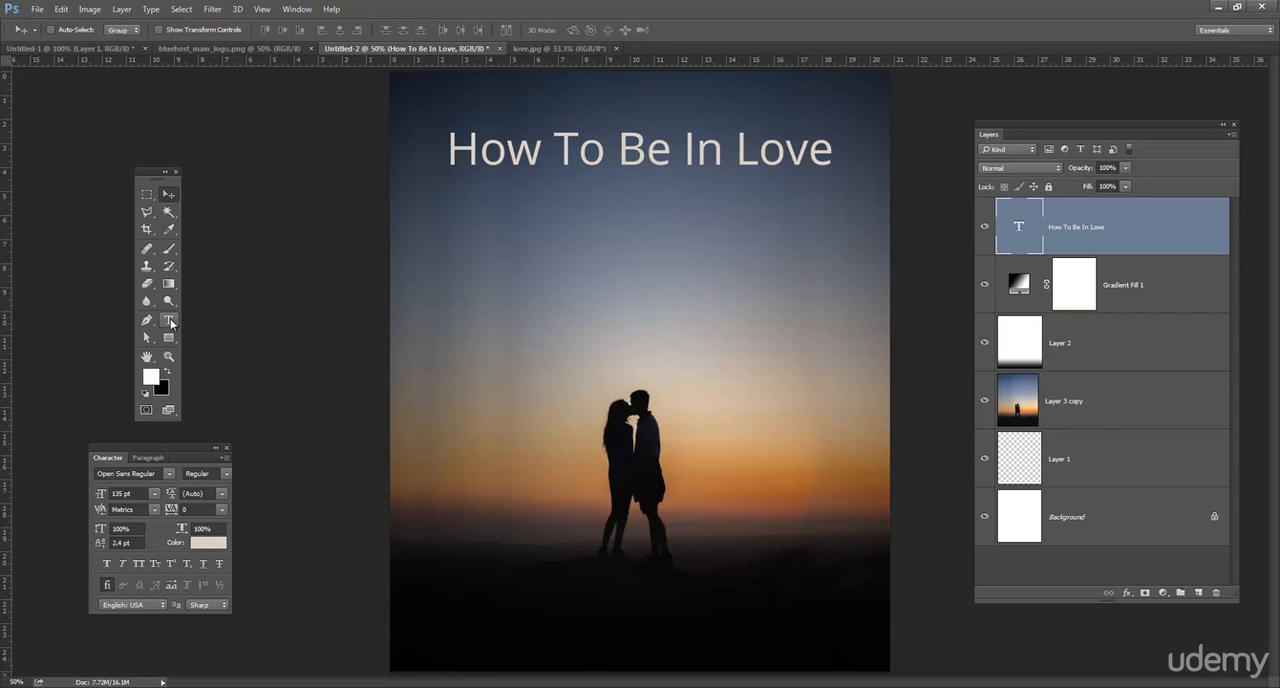
pyautogui.click(1127, 425)
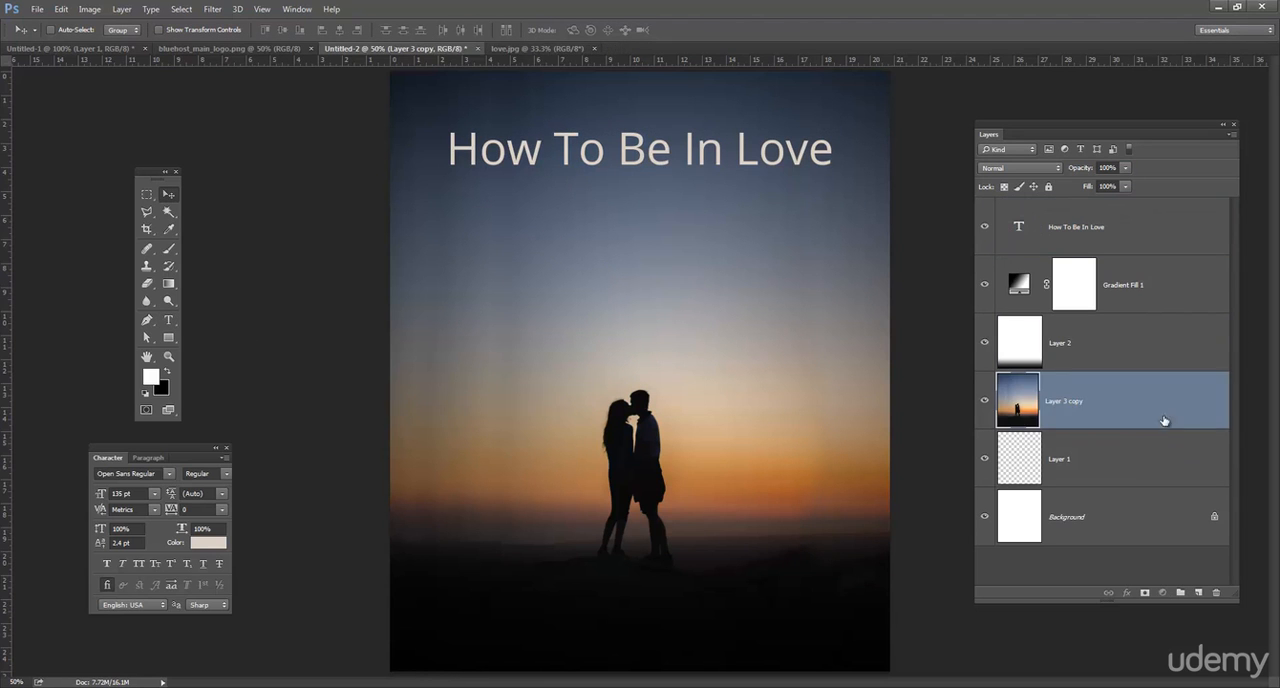
pyautogui.click(1164, 440)
pyautogui.click(1161, 394)
# Duplicate the "How To Be In Love" title and place the copy straight below it, near the page's lower edge.
pyautogui.click(166, 322)
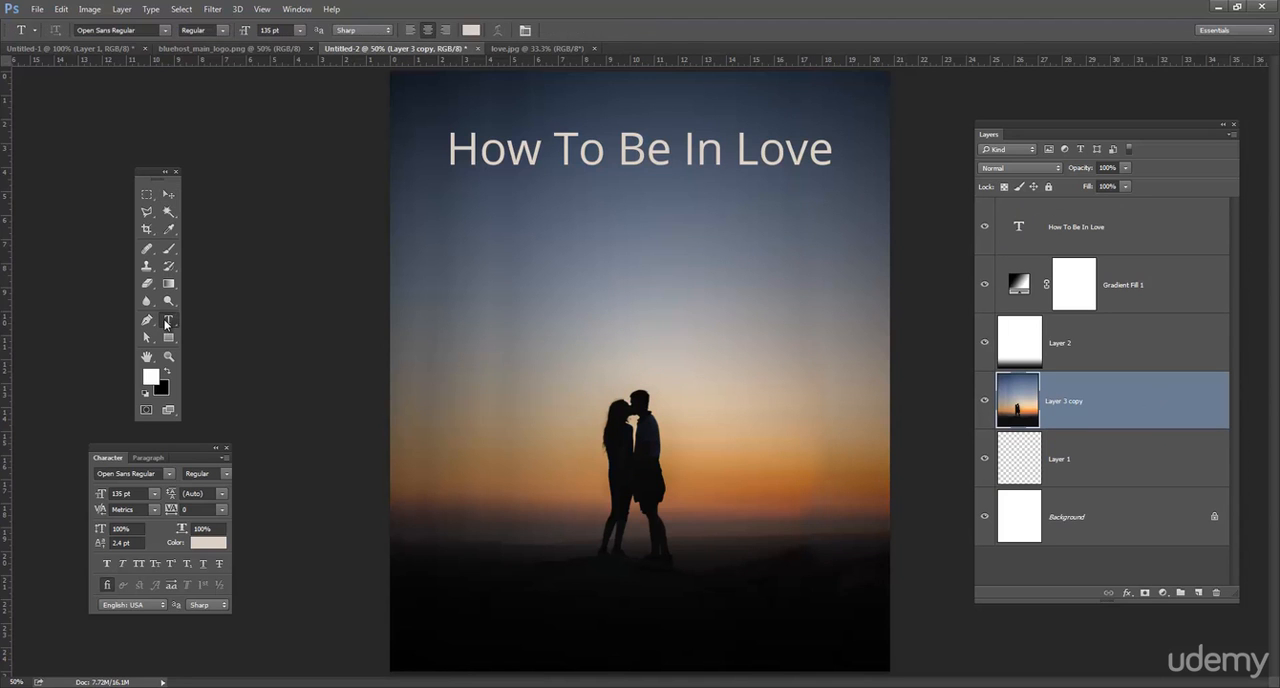
pyautogui.tripleClick(637, 140)
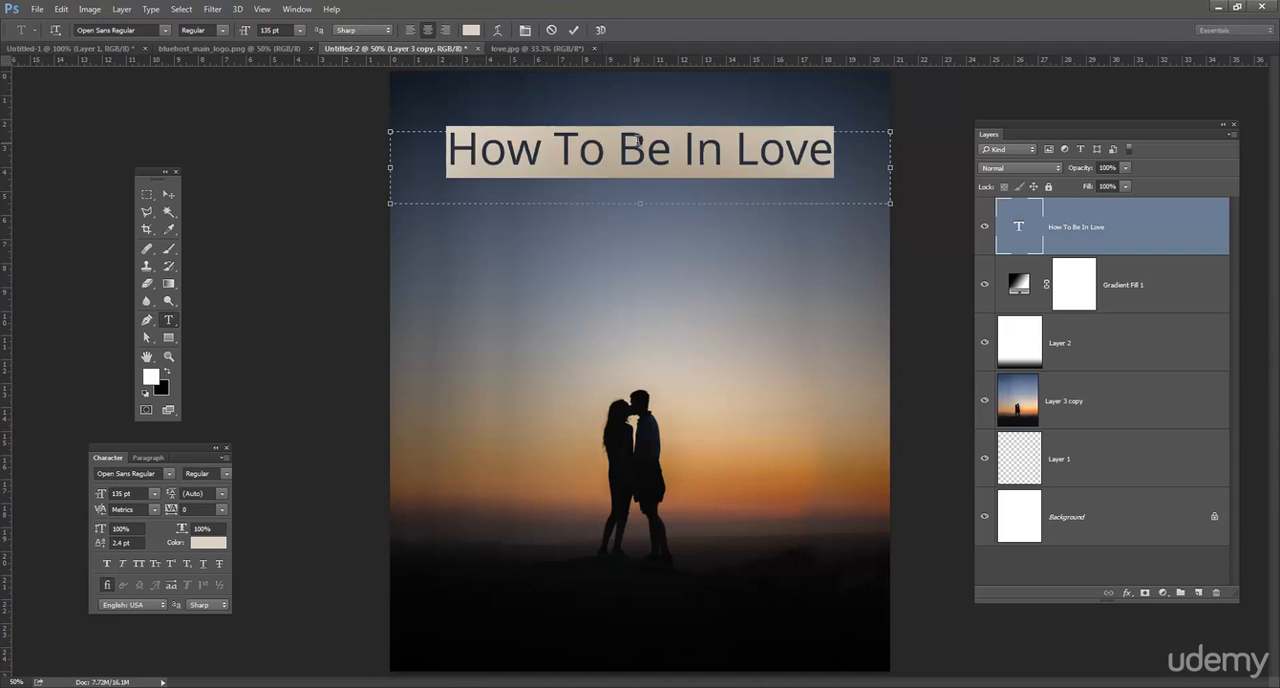
pyautogui.click(169, 194)
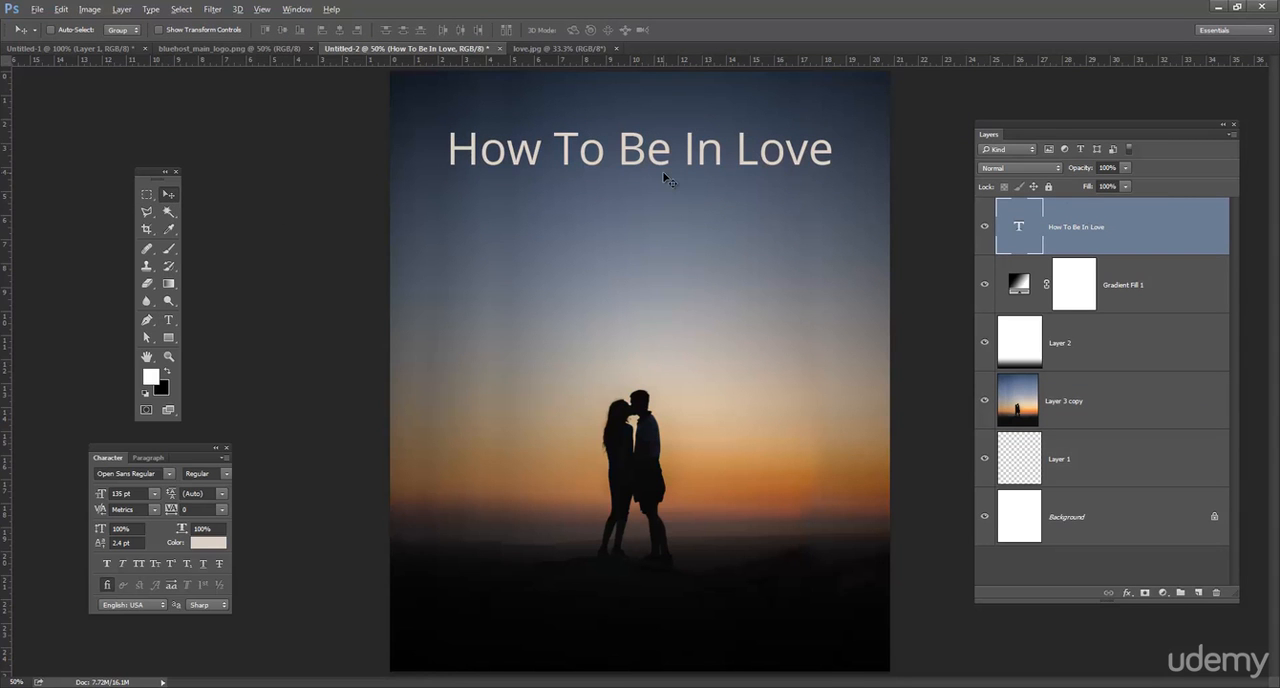
pyautogui.moveTo(678, 141); pyautogui.dragTo(697, 607)
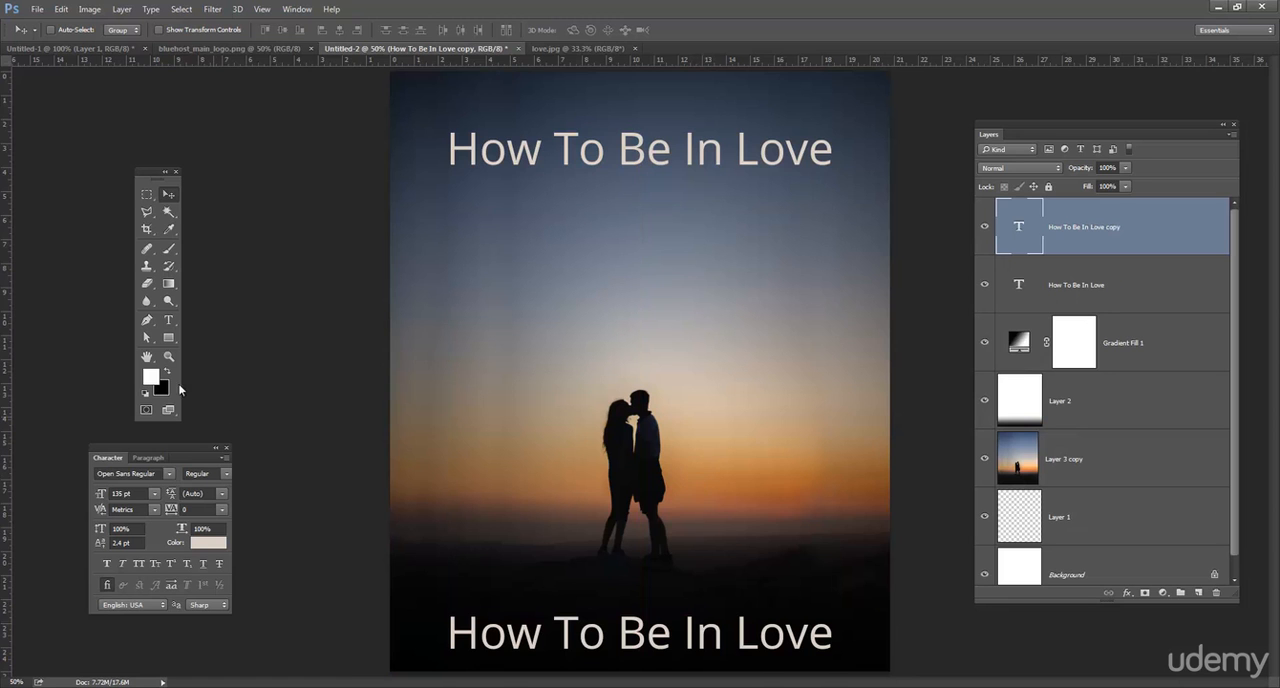
# Replace the text of the lower title copy with "By: " followed by the author's name.
pyautogui.click(168, 320)
pyautogui.tripleClick(678, 631)
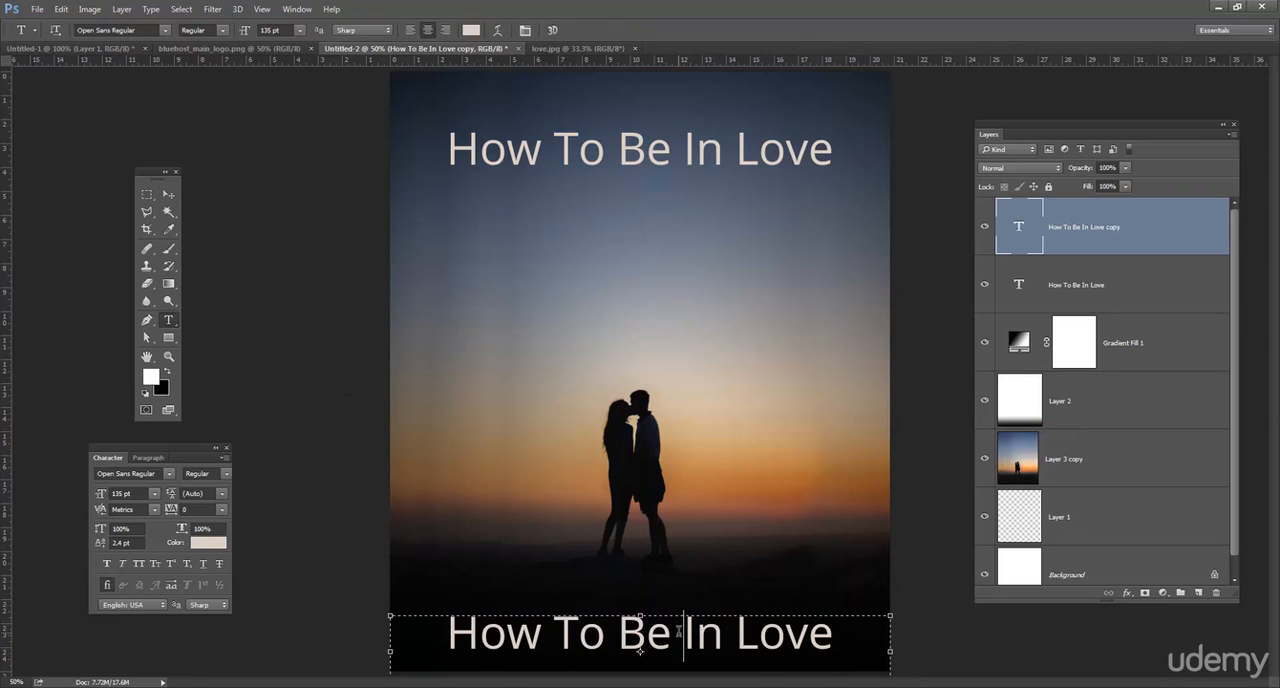
pyautogui.write('By')
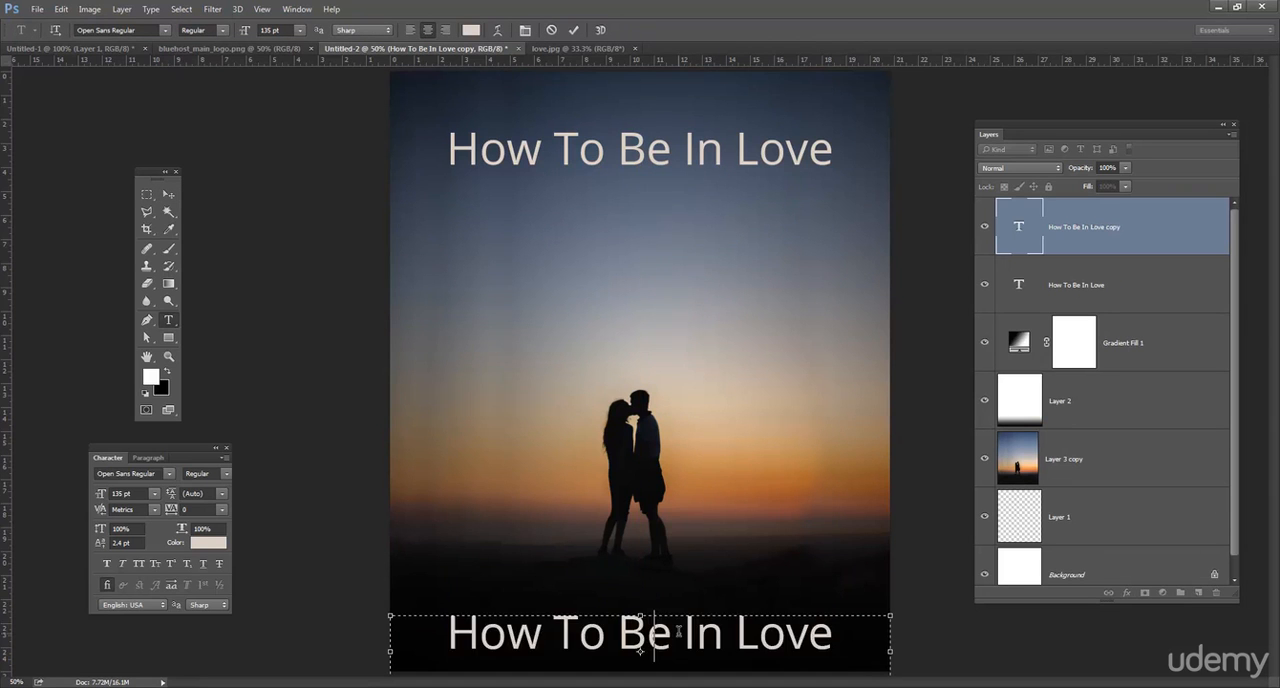
pyautogui.write(':')
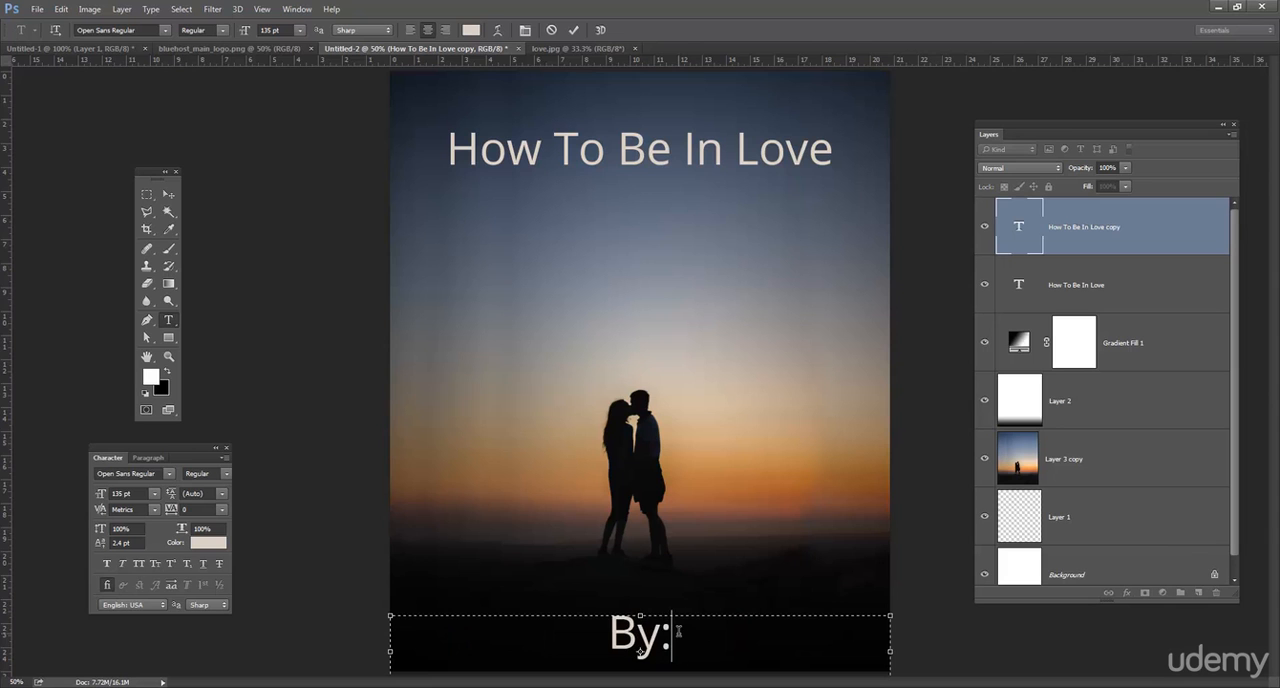
pyautogui.write(' John ')
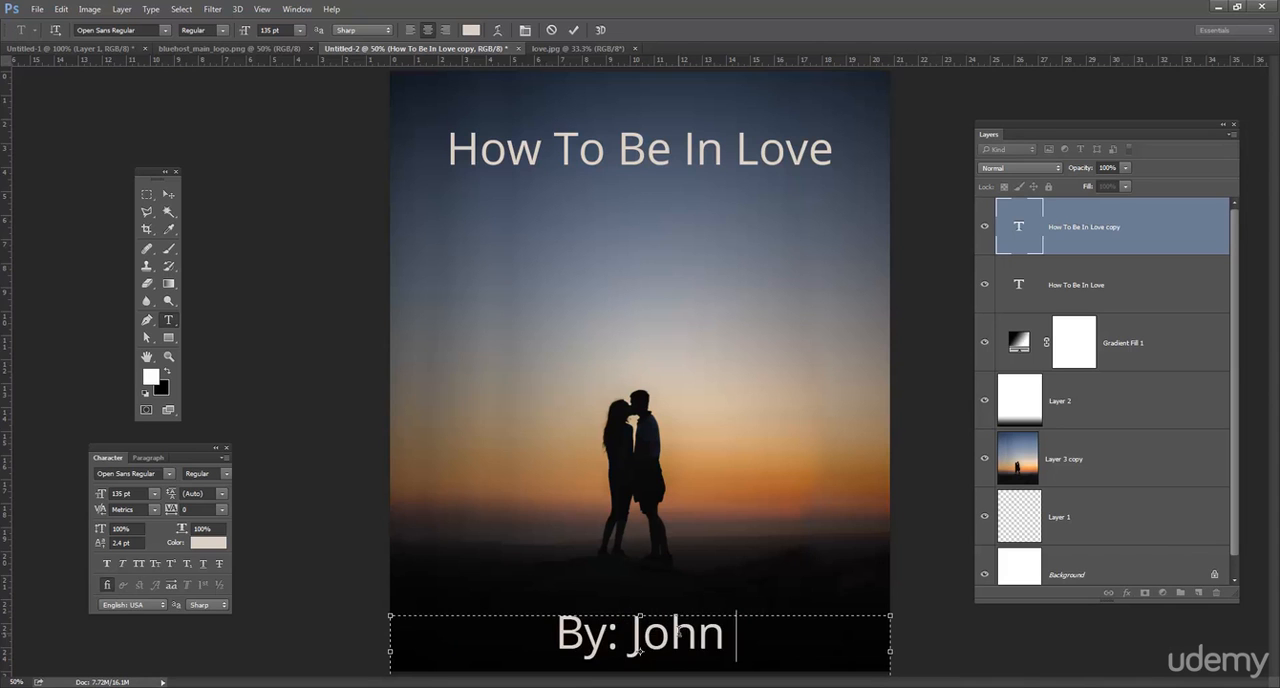
pyautogui.write('Doe')
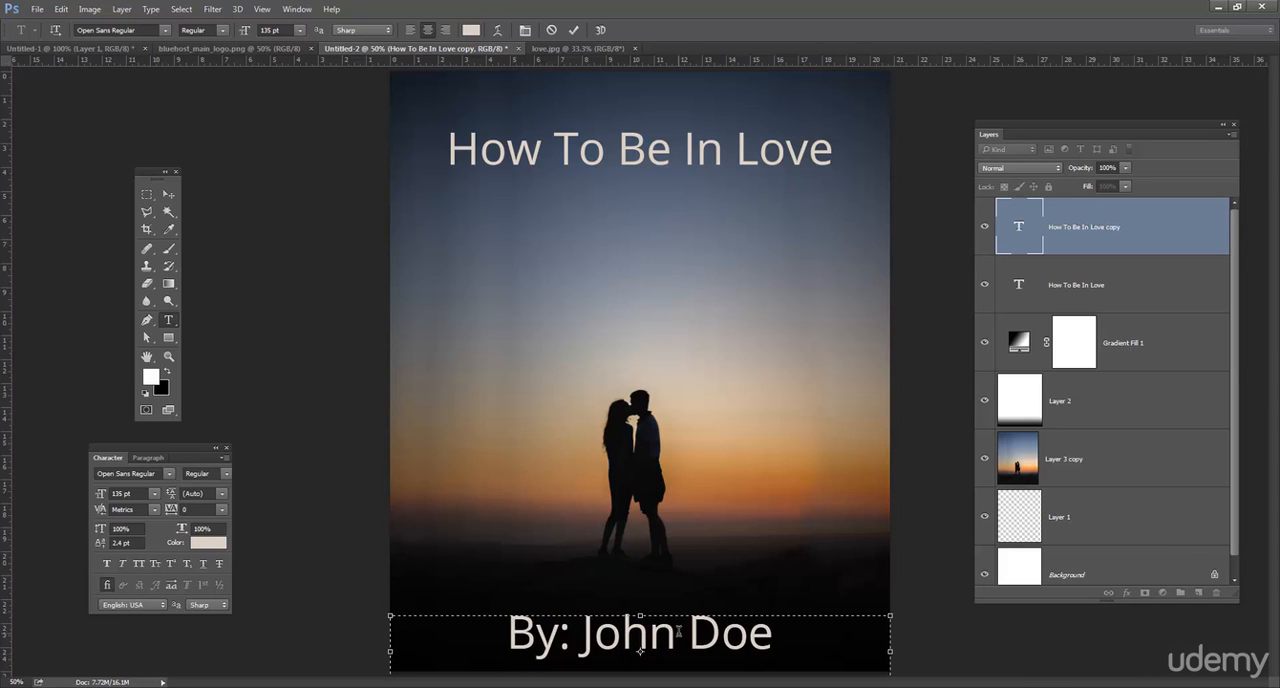
pyautogui.click(168, 194)
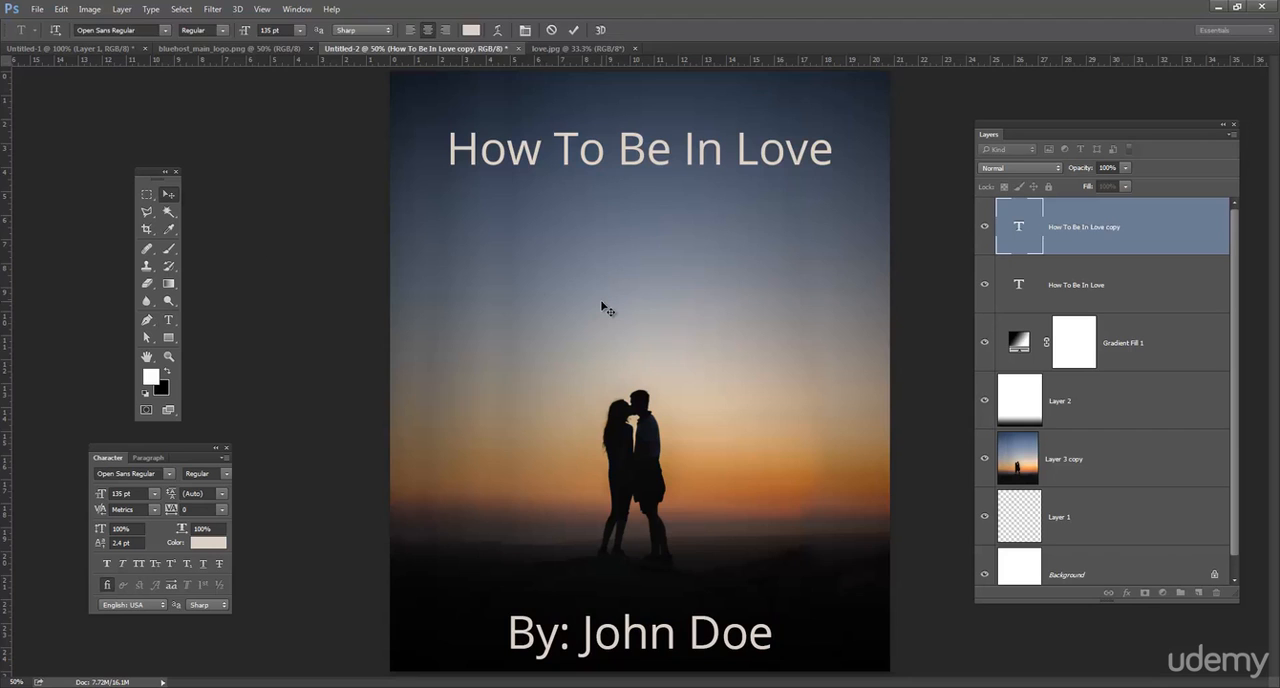
pyautogui.hotkey('ctrl', '-')
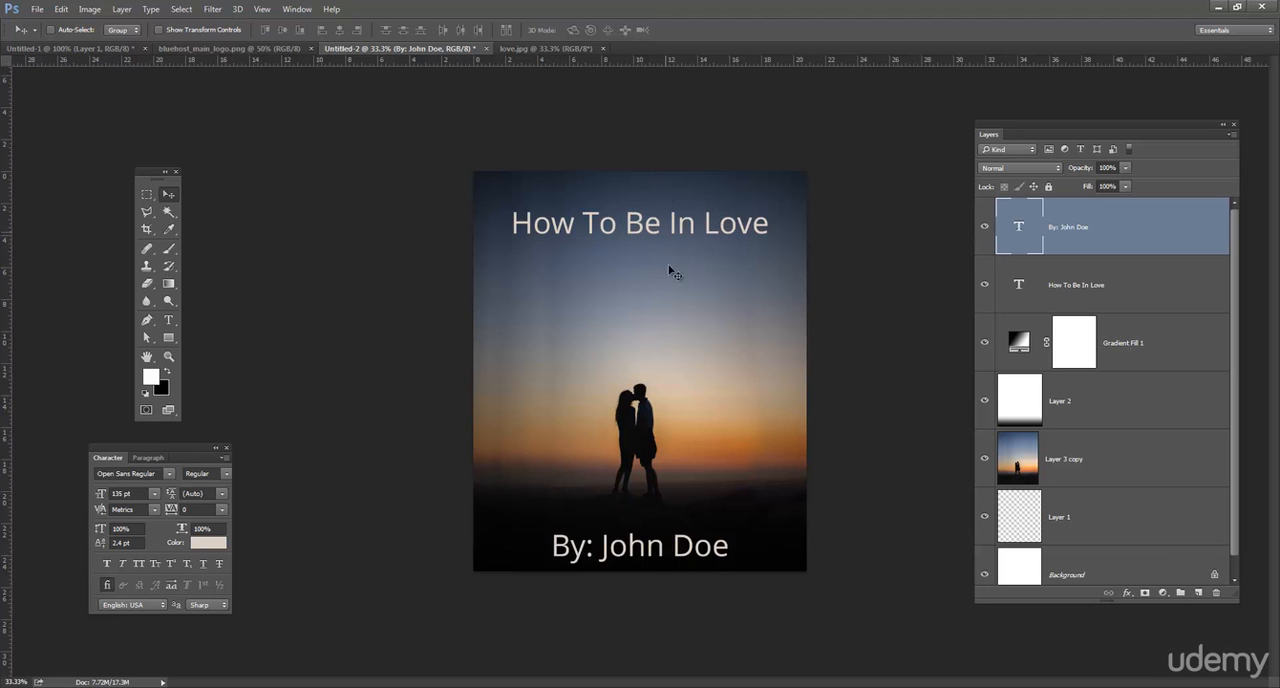
# Set the author line's font size to 72 pt and nudge the line down slightly.
pyautogui.click(168, 320)
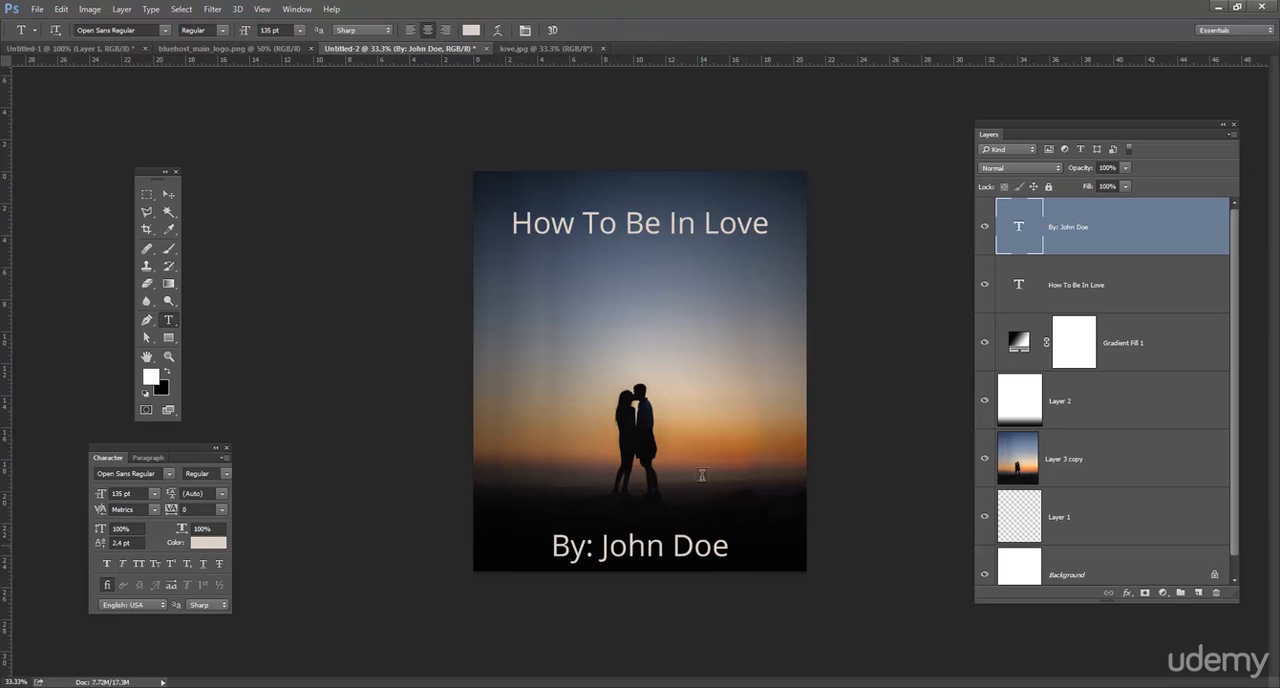
pyautogui.tripleClick(679, 543)
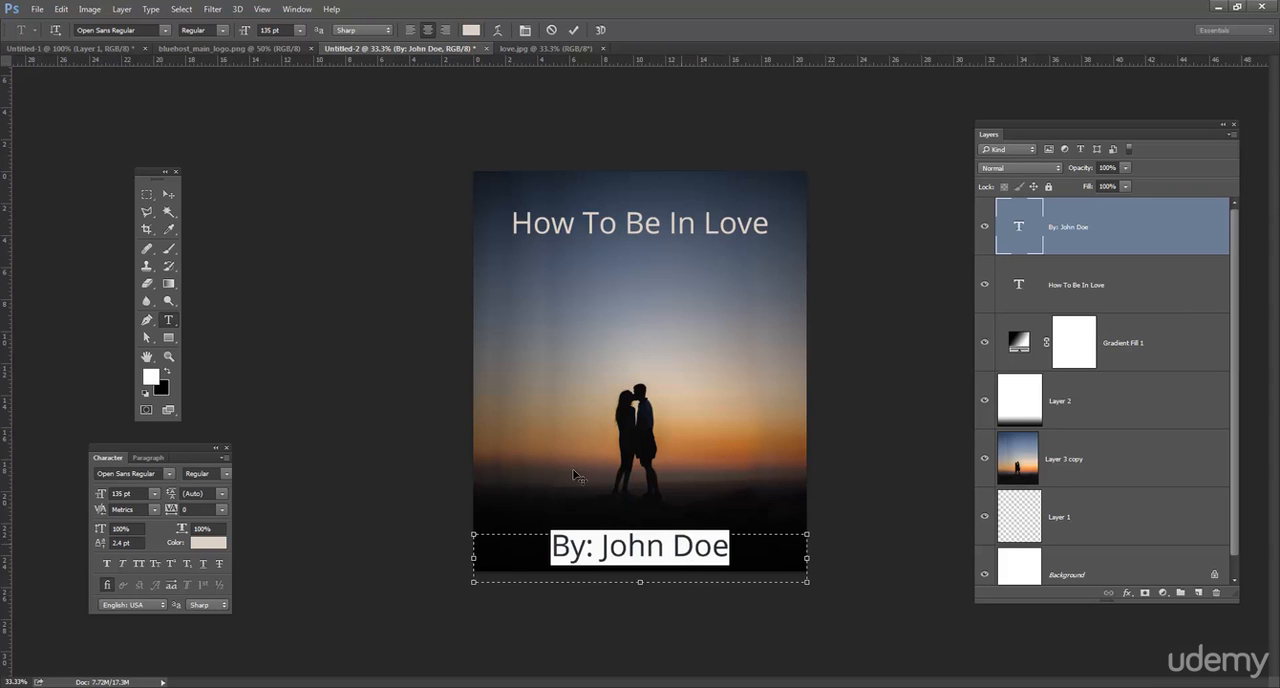
pyautogui.click(298, 29)
pyautogui.click(294, 244)
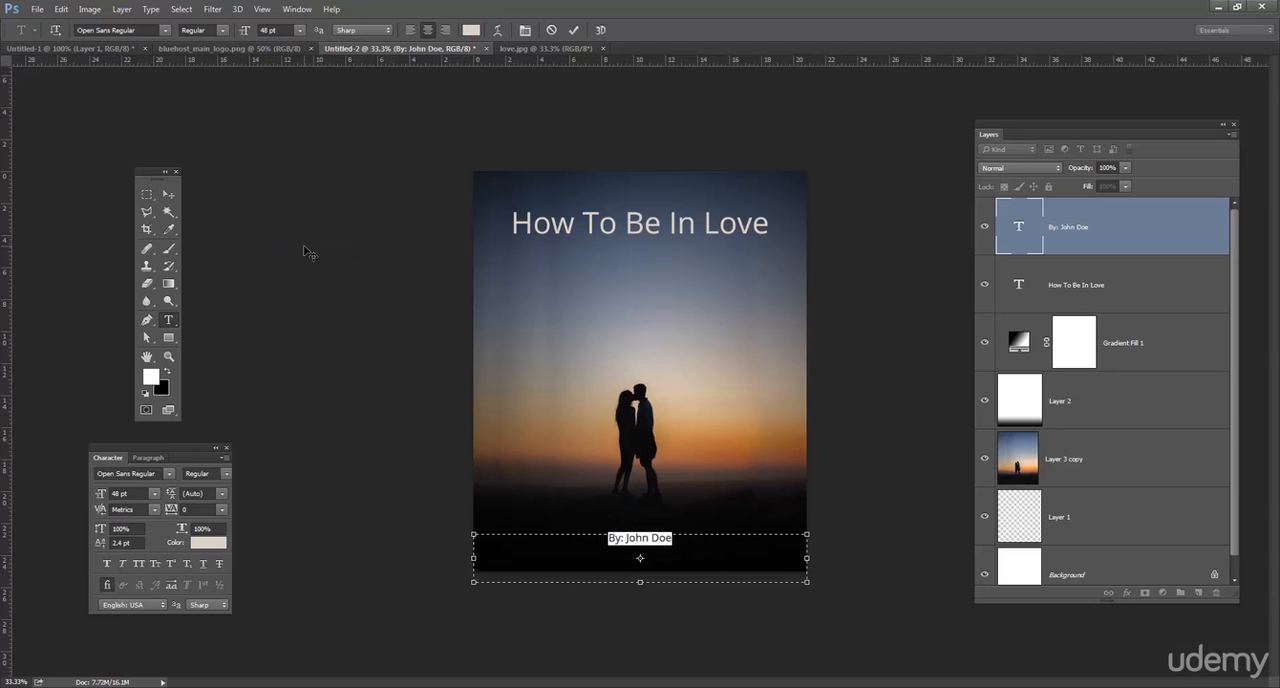
pyautogui.click(299, 30)
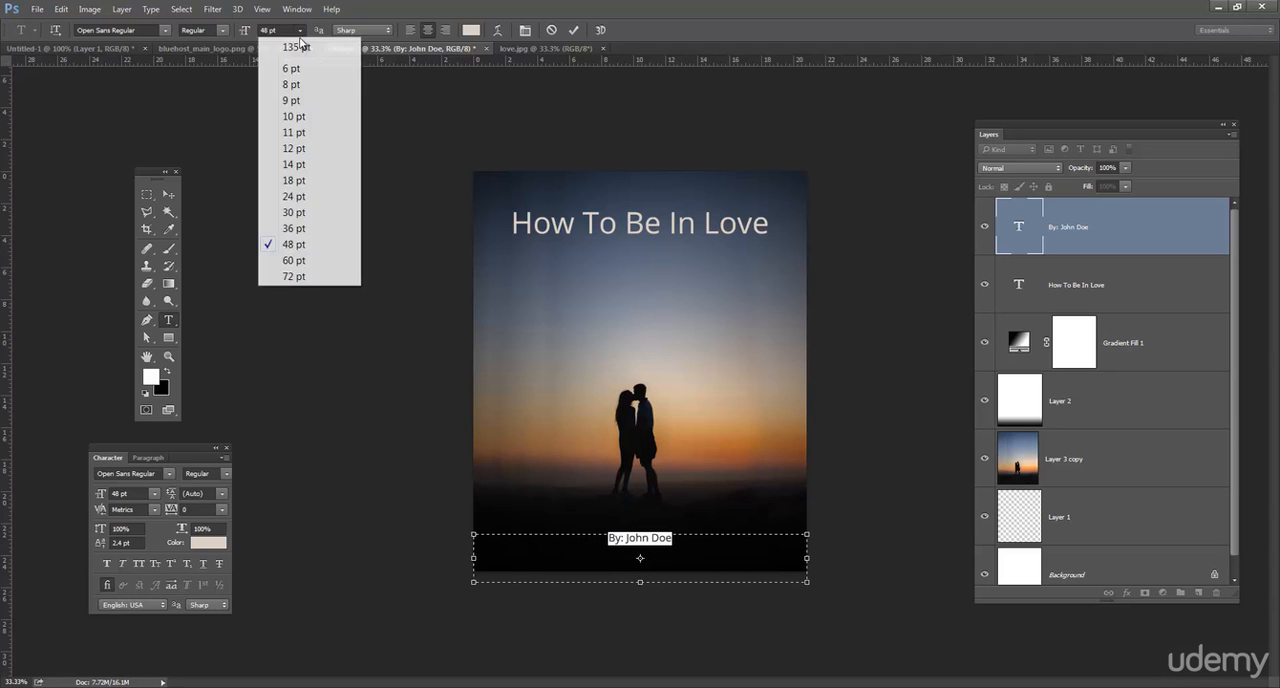
pyautogui.click(300, 277)
pyautogui.click(168, 194)
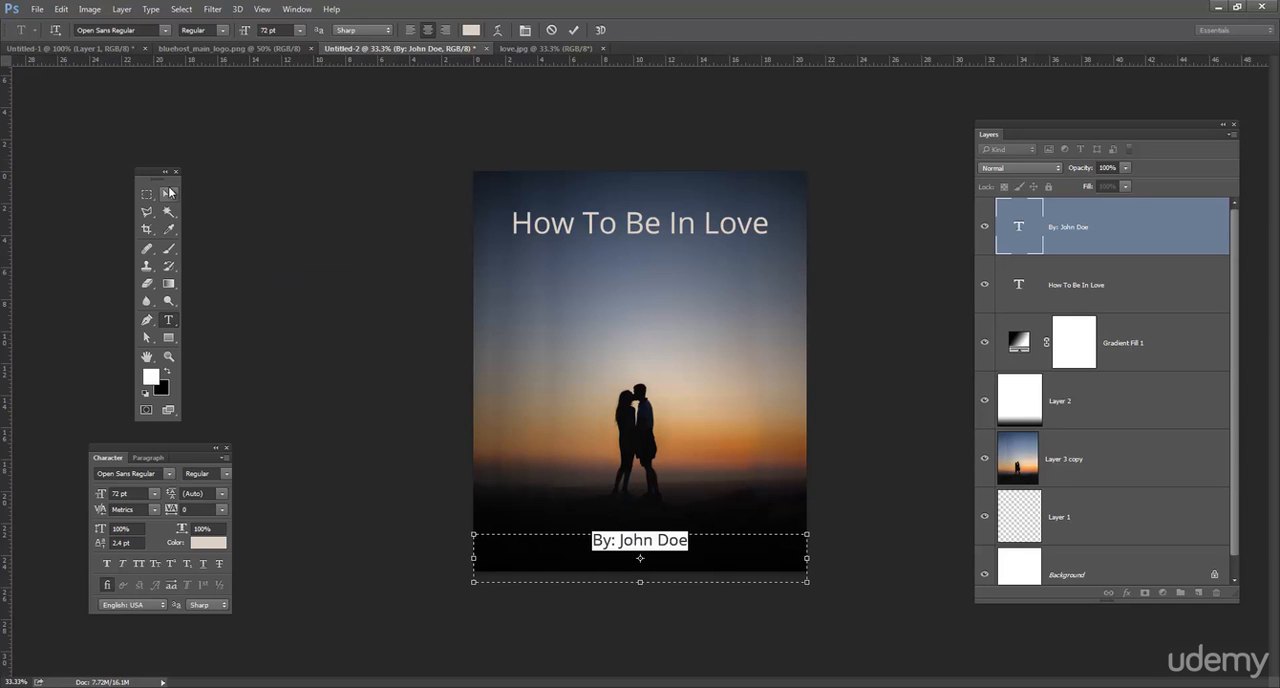
pyautogui.press('Down')
pyautogui.press('Down')
pyautogui.press('Down')
pyautogui.press('Down')
pyautogui.press('Down')
pyautogui.press('Down')
pyautogui.press('Down')
pyautogui.press('Down')
pyautogui.press('Down')
pyautogui.press('Down')
pyautogui.press('Down')
pyautogui.press('Down')
pyautogui.press('Down')
pyautogui.press('Down')
pyautogui.press('Down')
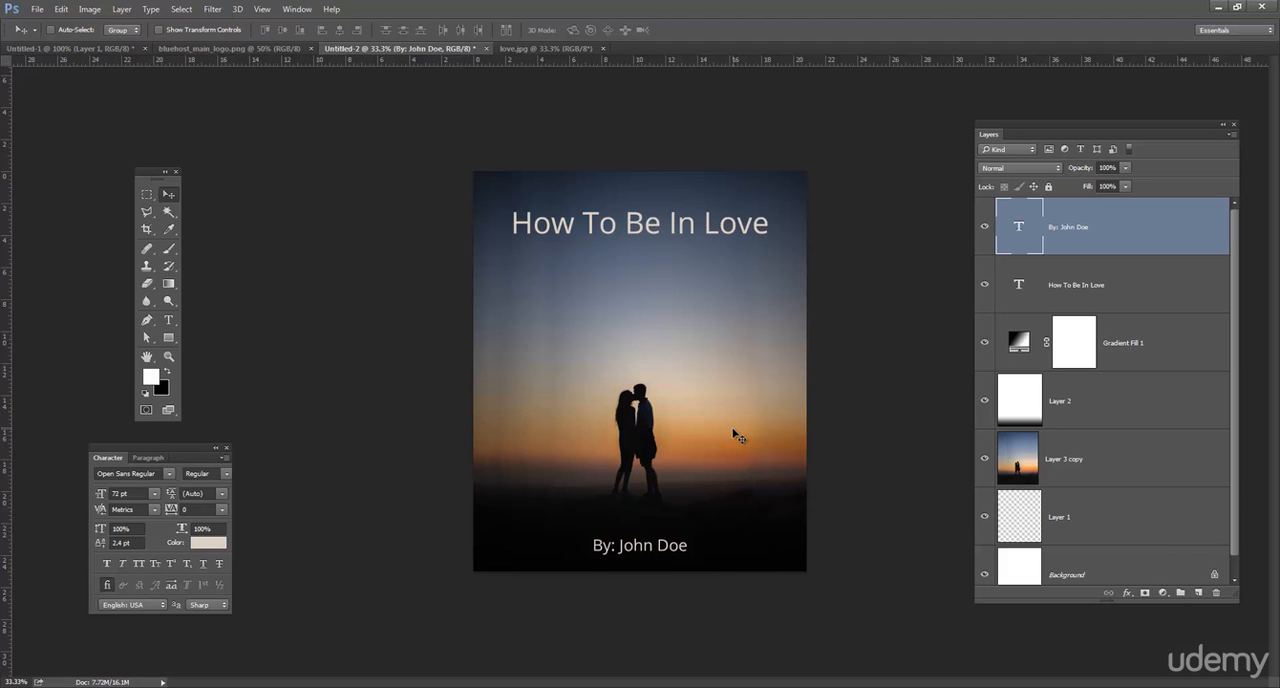
# Apply All Caps to the whole author line near the page's lower edge.
pyautogui.click(168, 320)
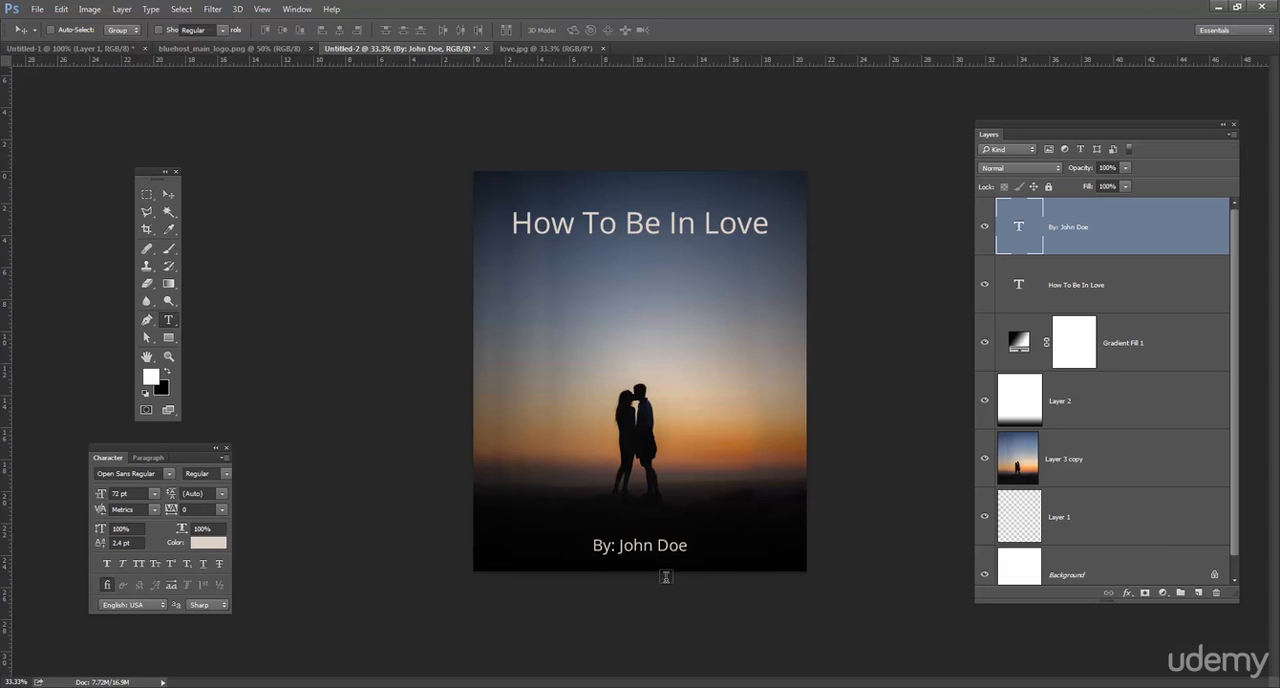
pyautogui.tripleClick(659, 545)
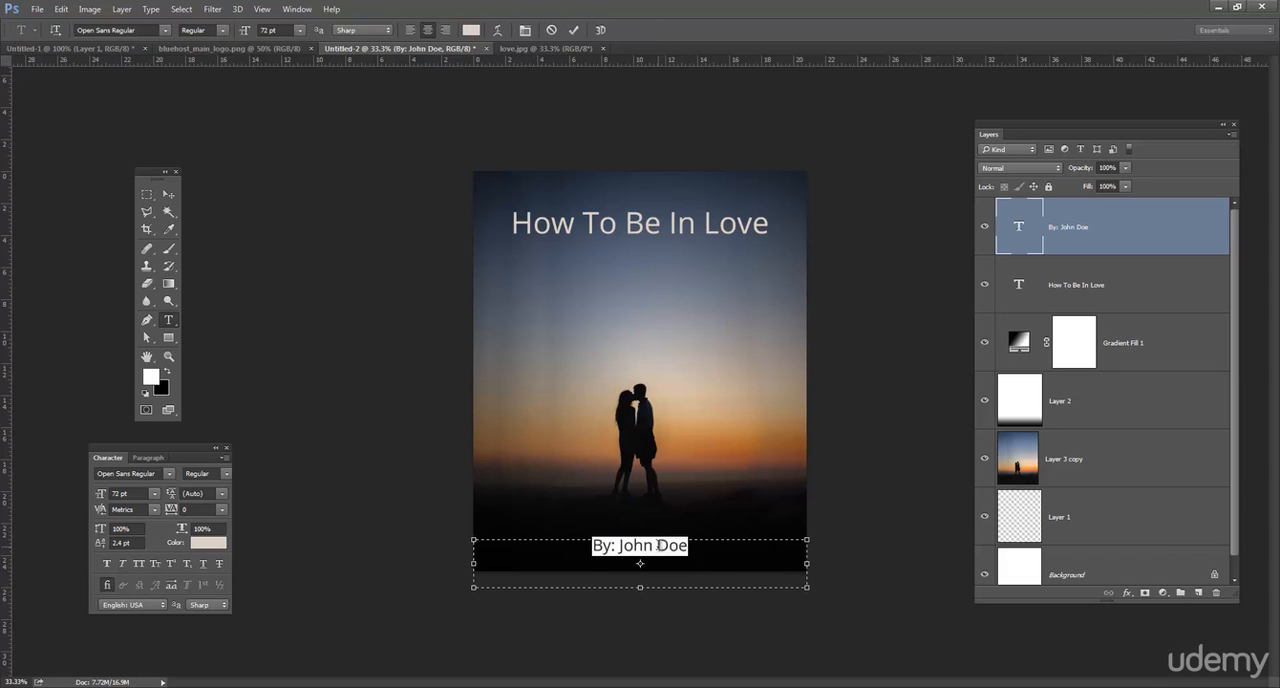
pyautogui.click(138, 562)
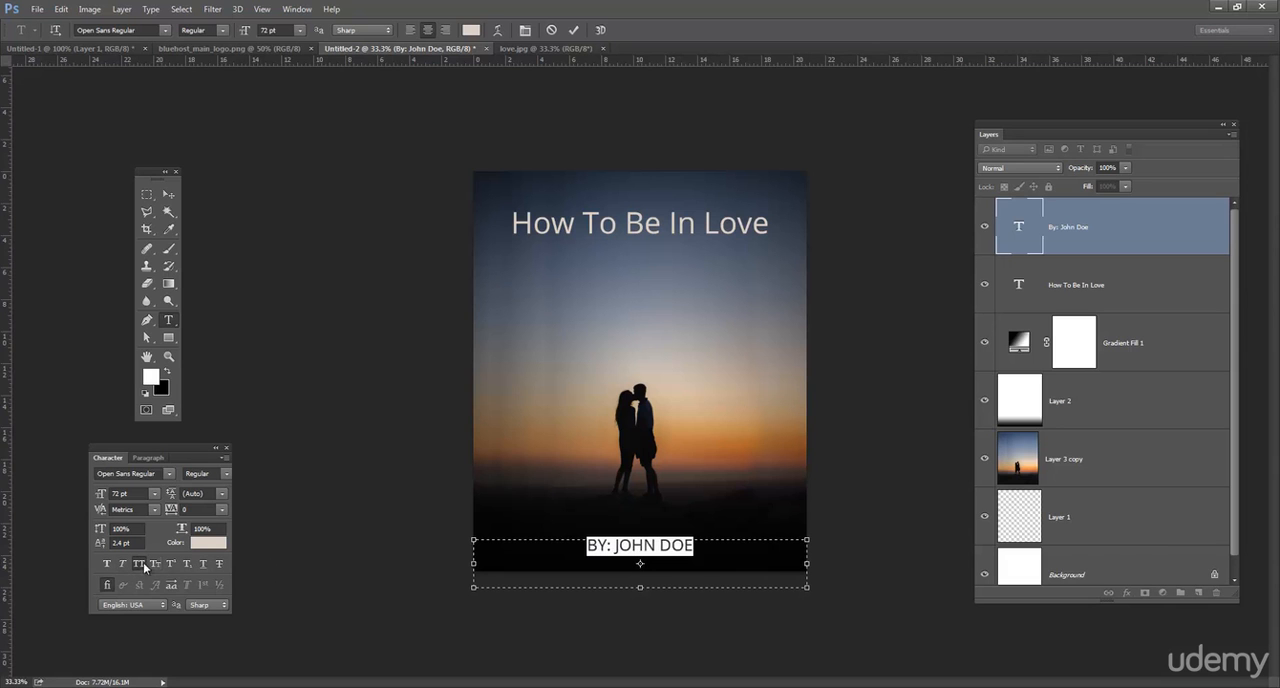
pyautogui.click(168, 195)
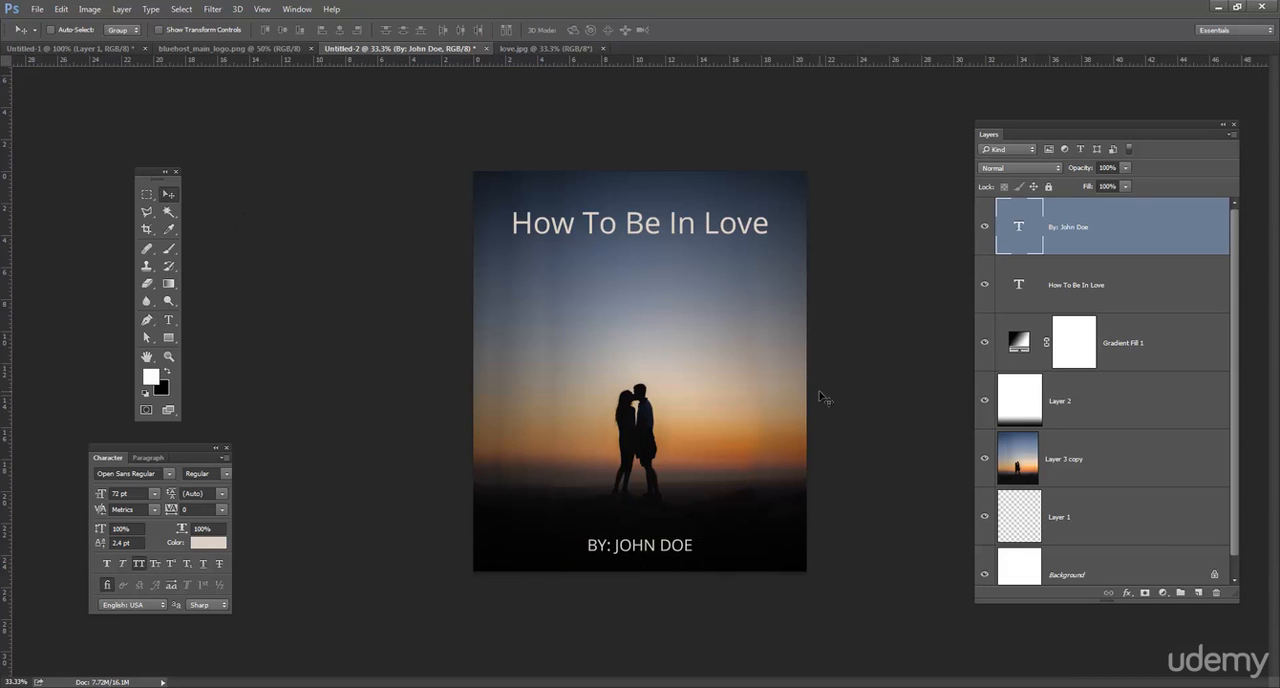
# Remove the colon after "By" in the author line.
pyautogui.click(169, 319)
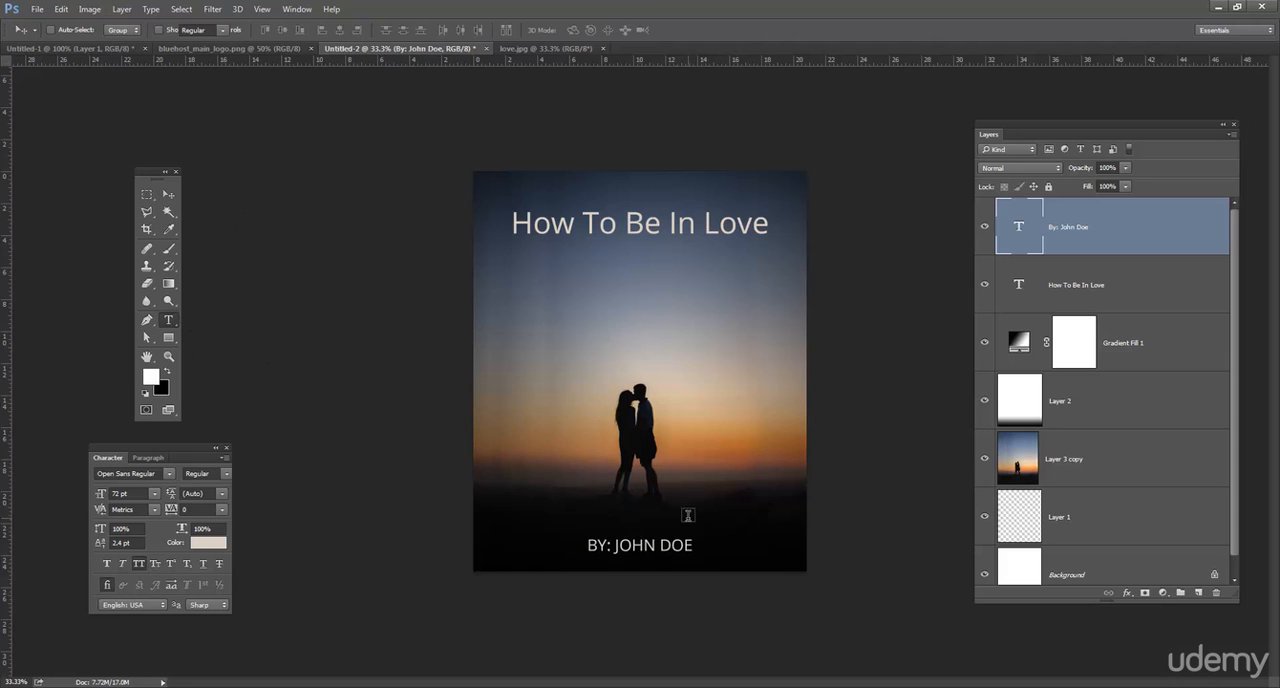
pyautogui.click(625, 545)
pyautogui.tripleClick(625, 545)
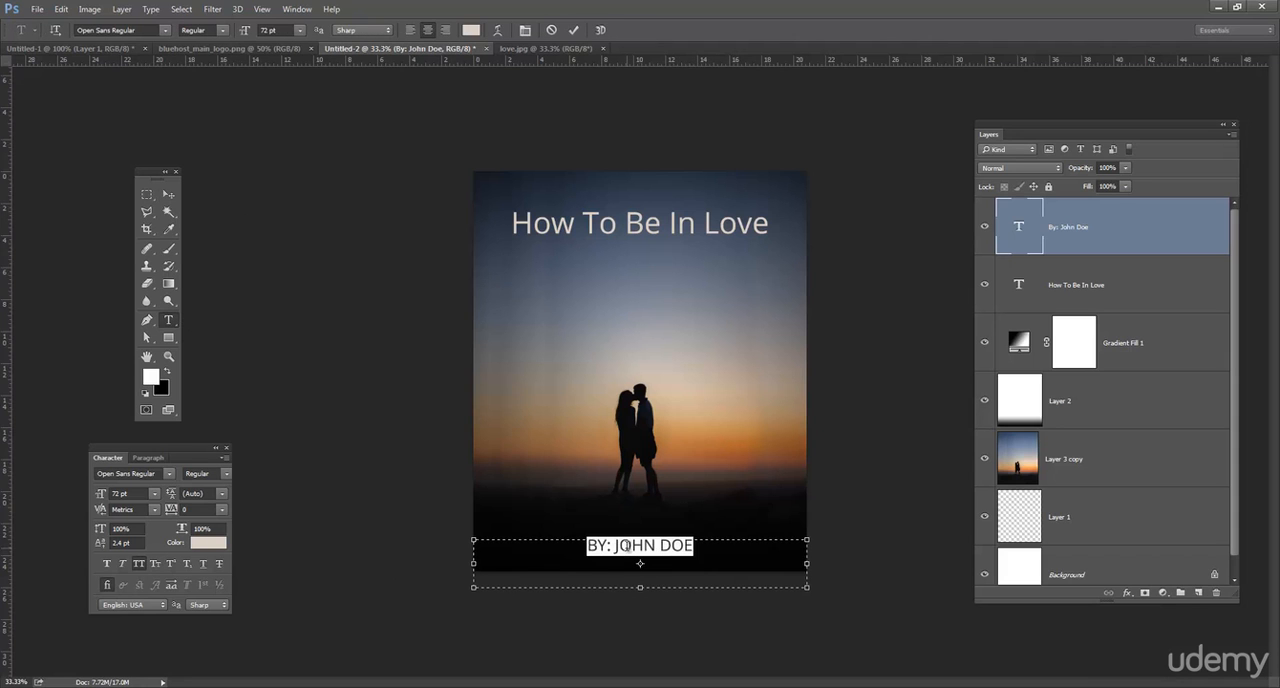
pyautogui.click(169, 194)
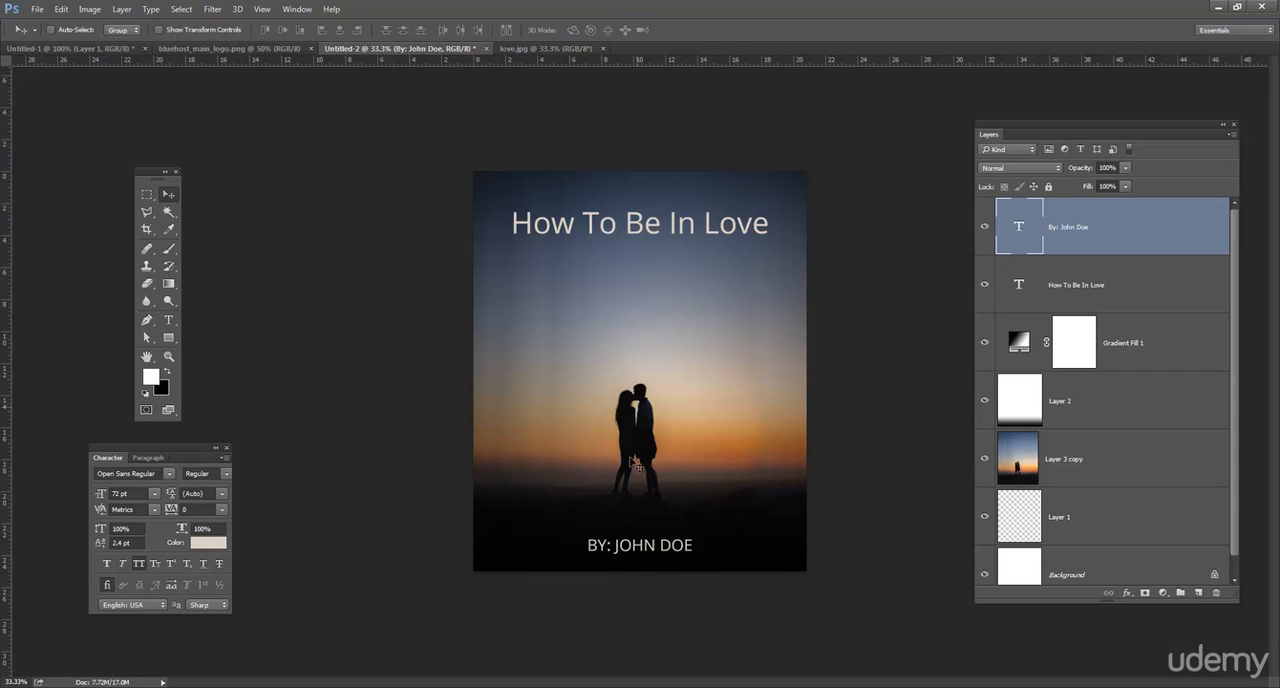
pyautogui.click(169, 319)
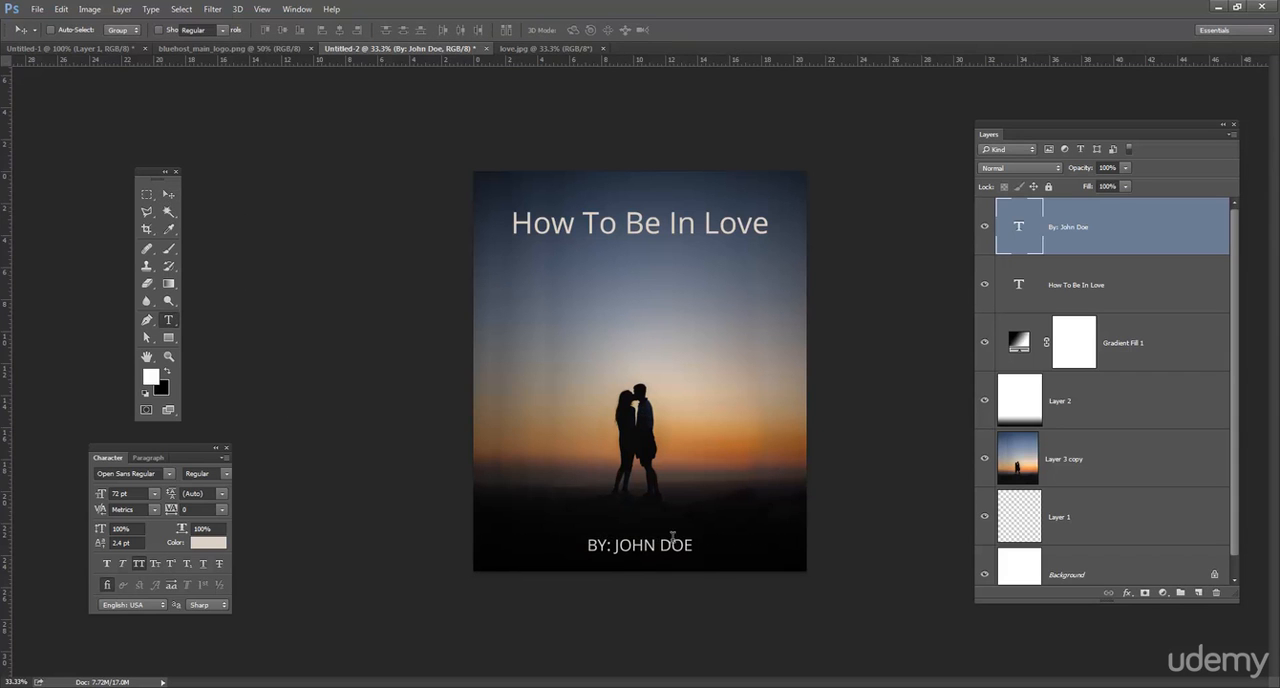
pyautogui.click(612, 543)
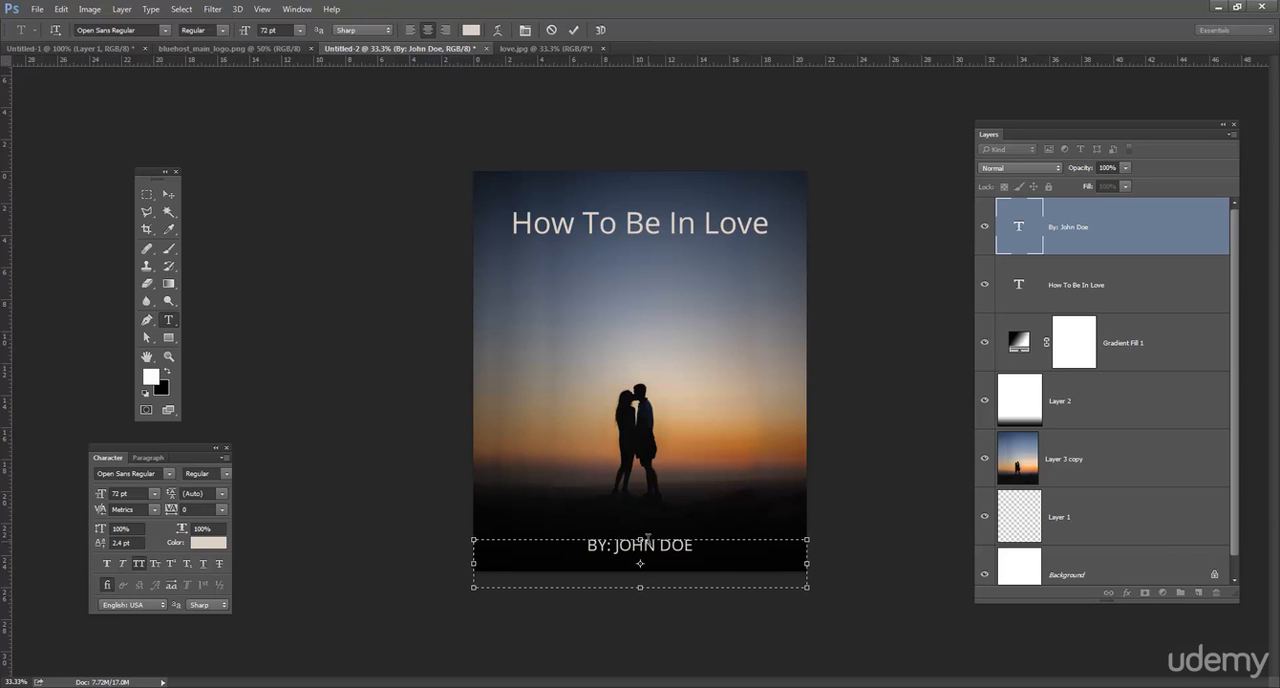
pyautogui.press('BackSpace')
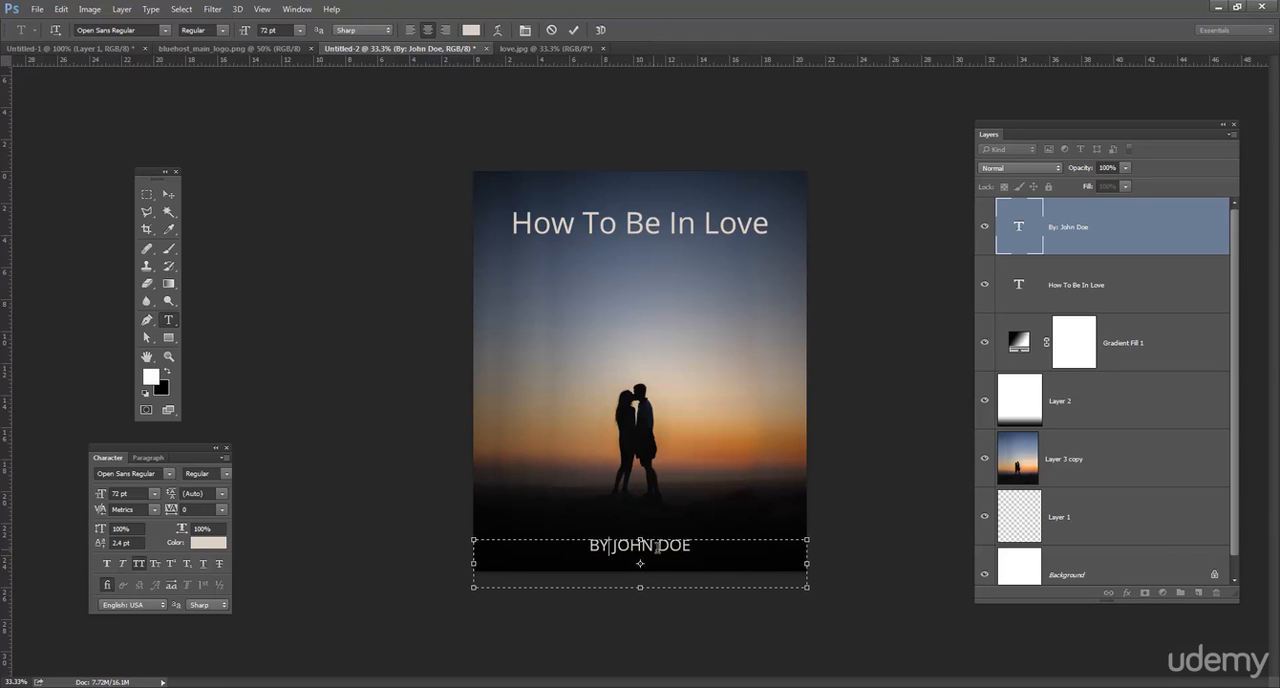
pyautogui.tripleClick(659, 548)
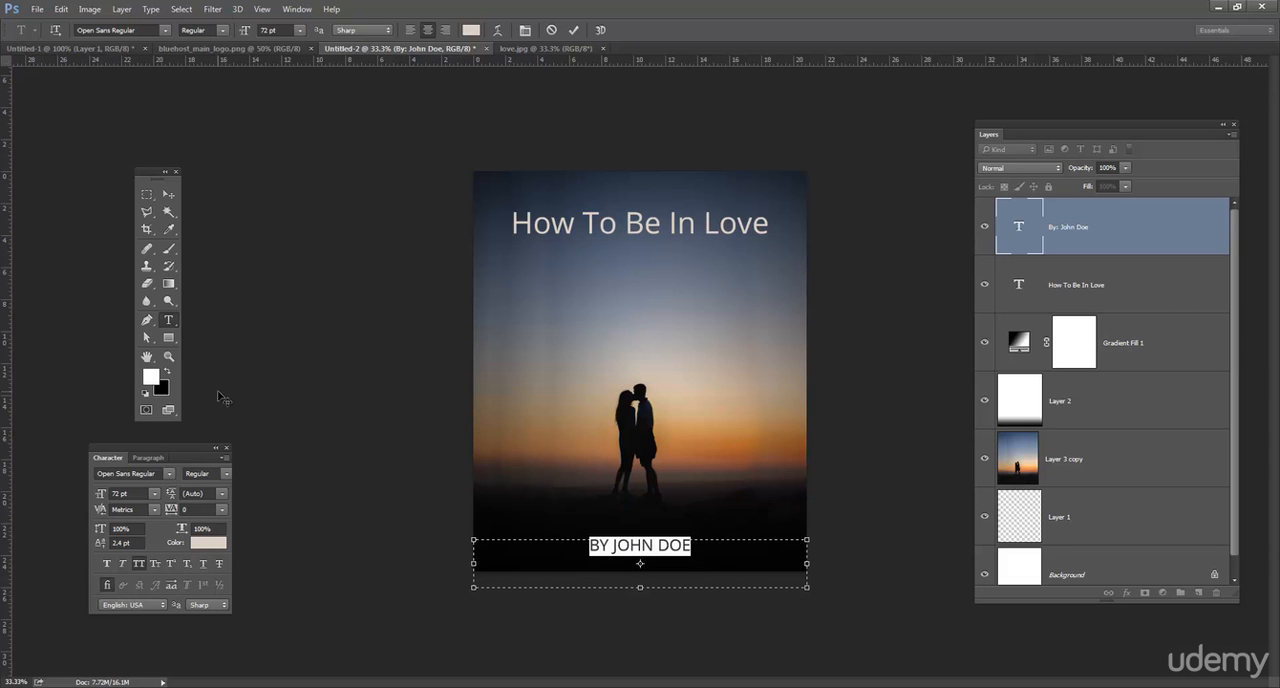
# Try a tracking of 200 on the whole "How To Be In Love" title and undo it.
pyautogui.click(168, 320)
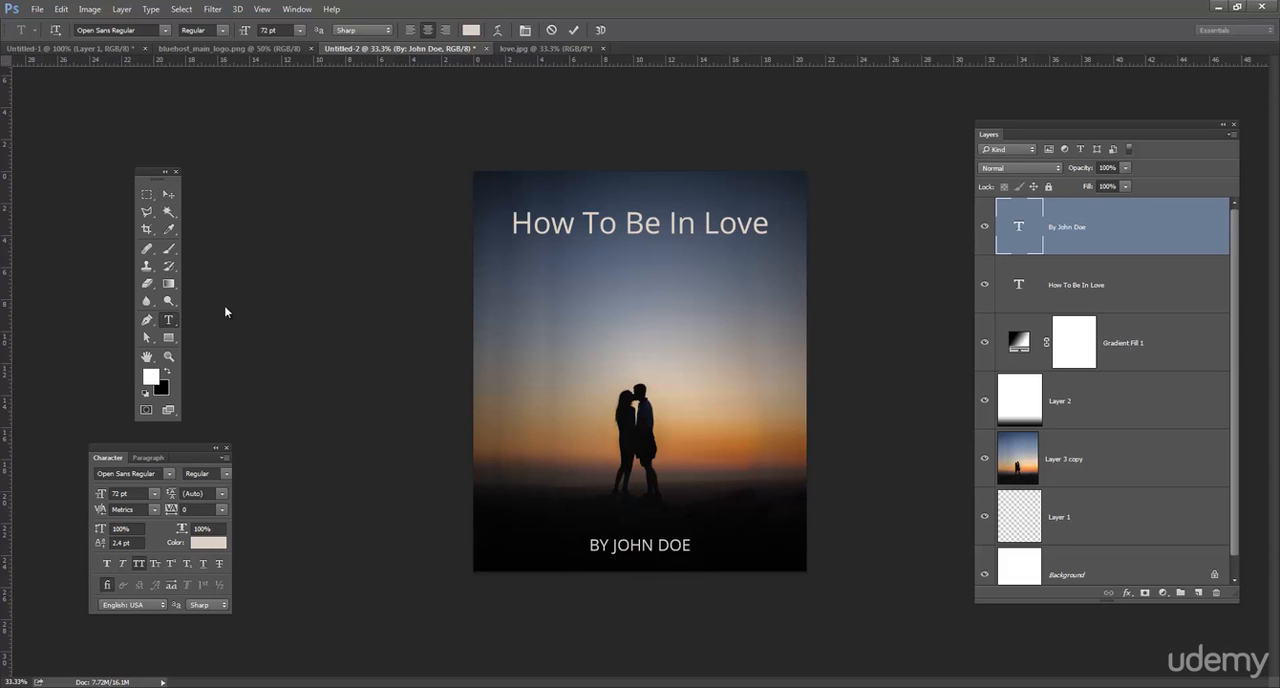
pyautogui.click(660, 226)
pyautogui.doubleClick(660, 226)
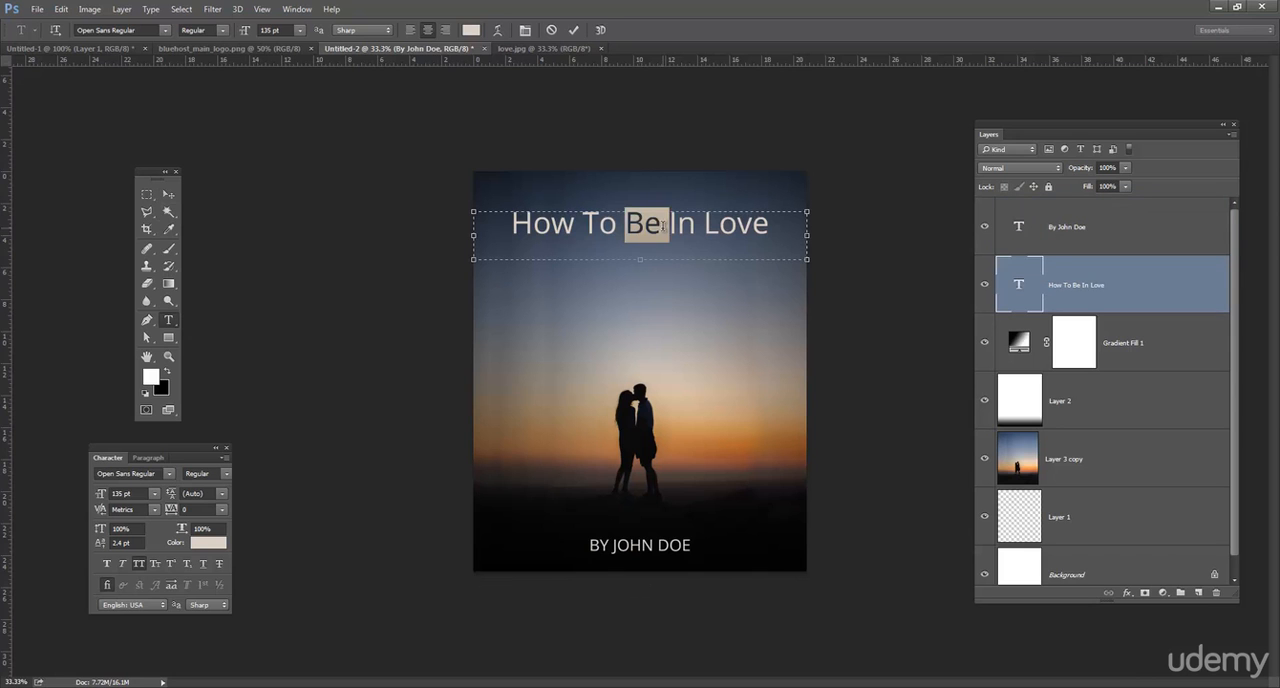
pyautogui.click(659, 227)
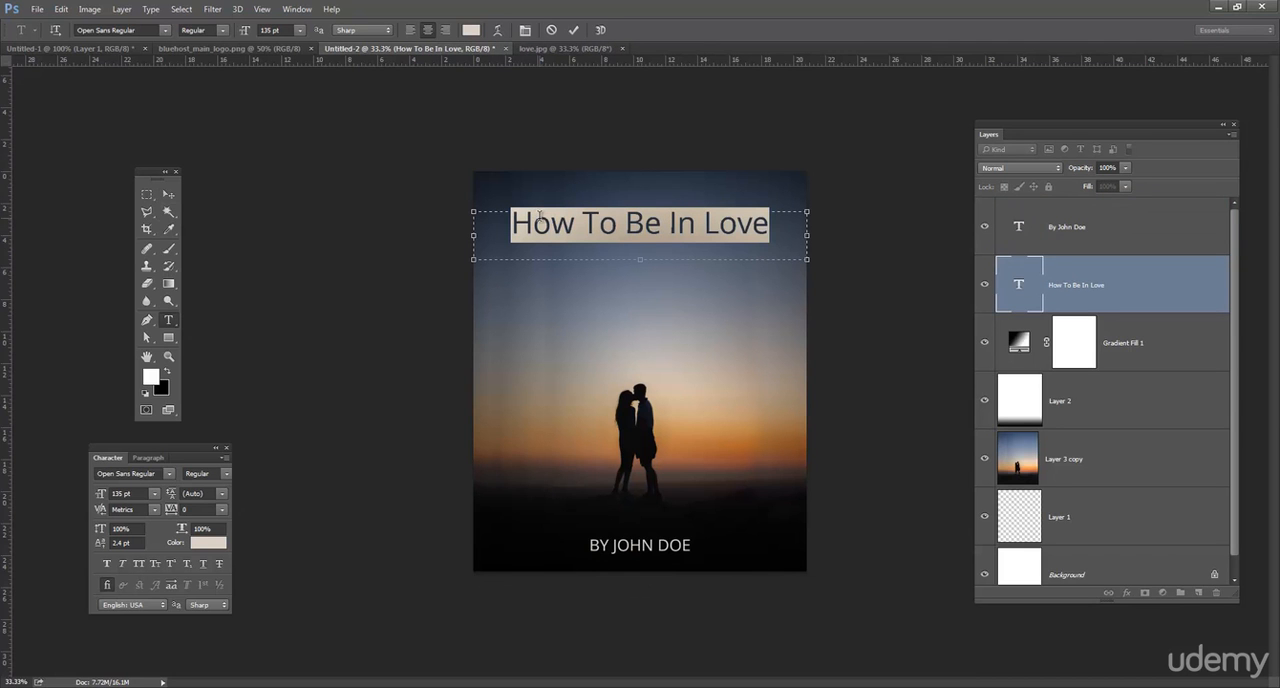
pyautogui.click(223, 514)
pyautogui.click(214, 502)
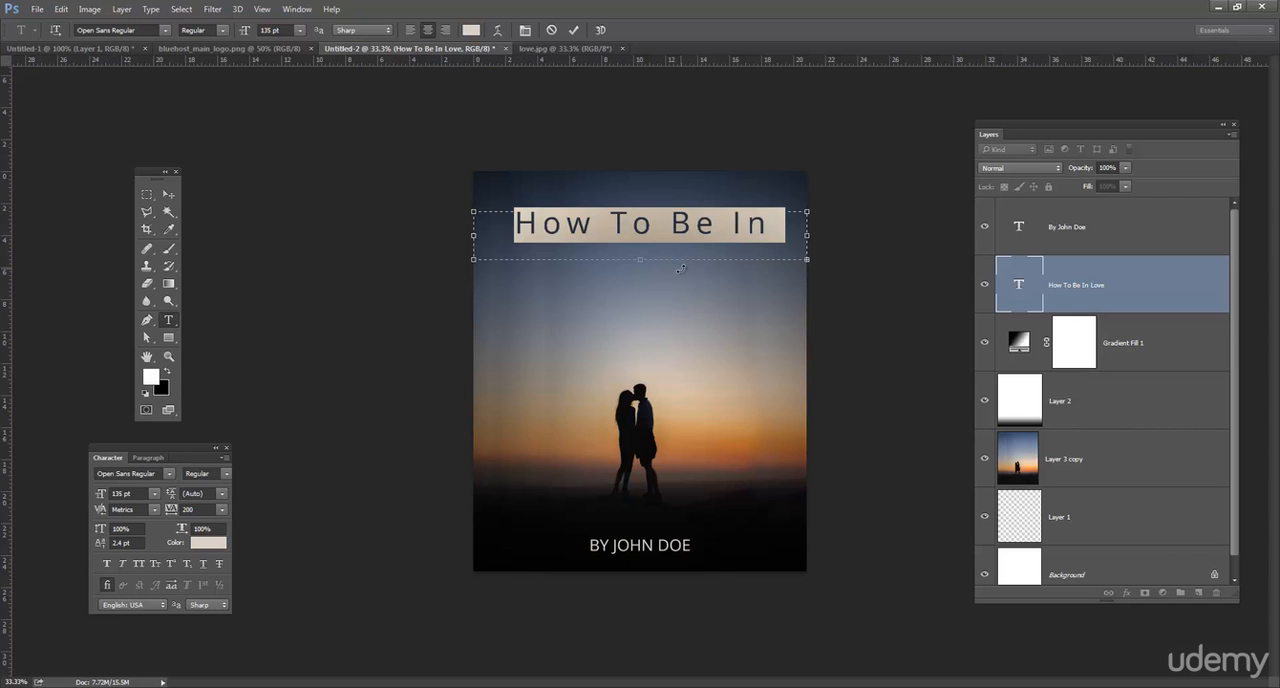
pyautogui.click(169, 194)
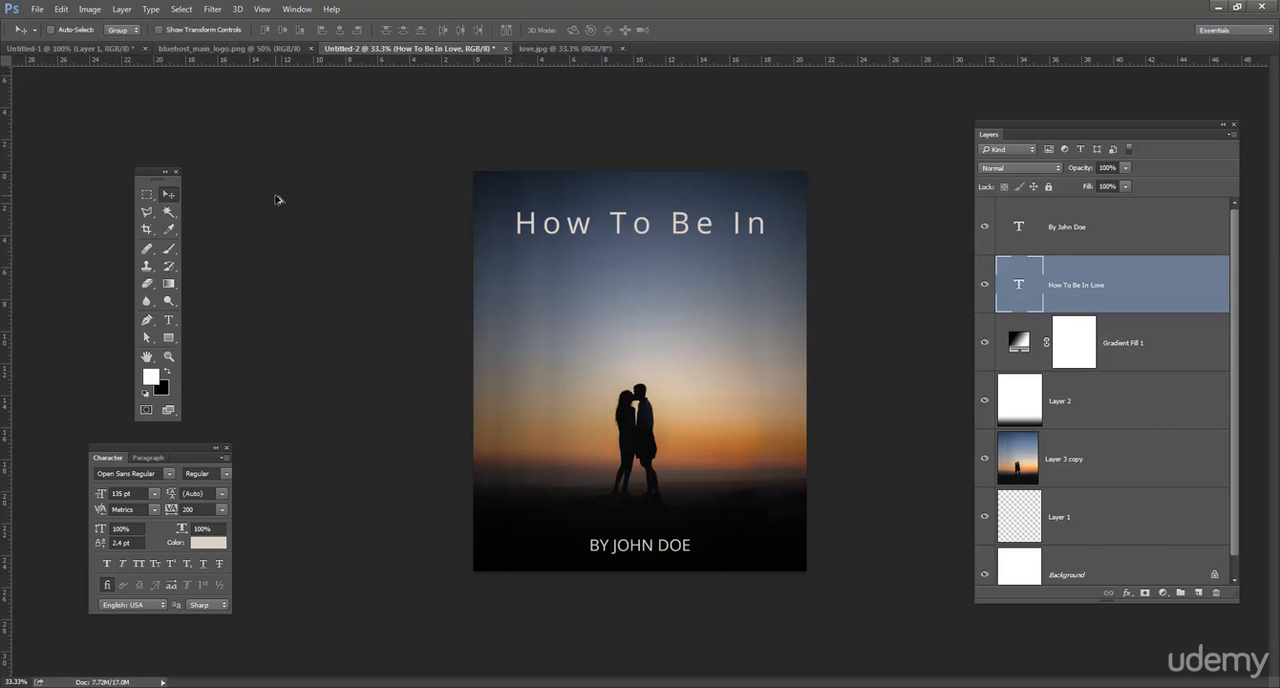
pyautogui.hotkey('alt', ']')
# Set the tracking of the whole author line to 200.
pyautogui.click(168, 320)
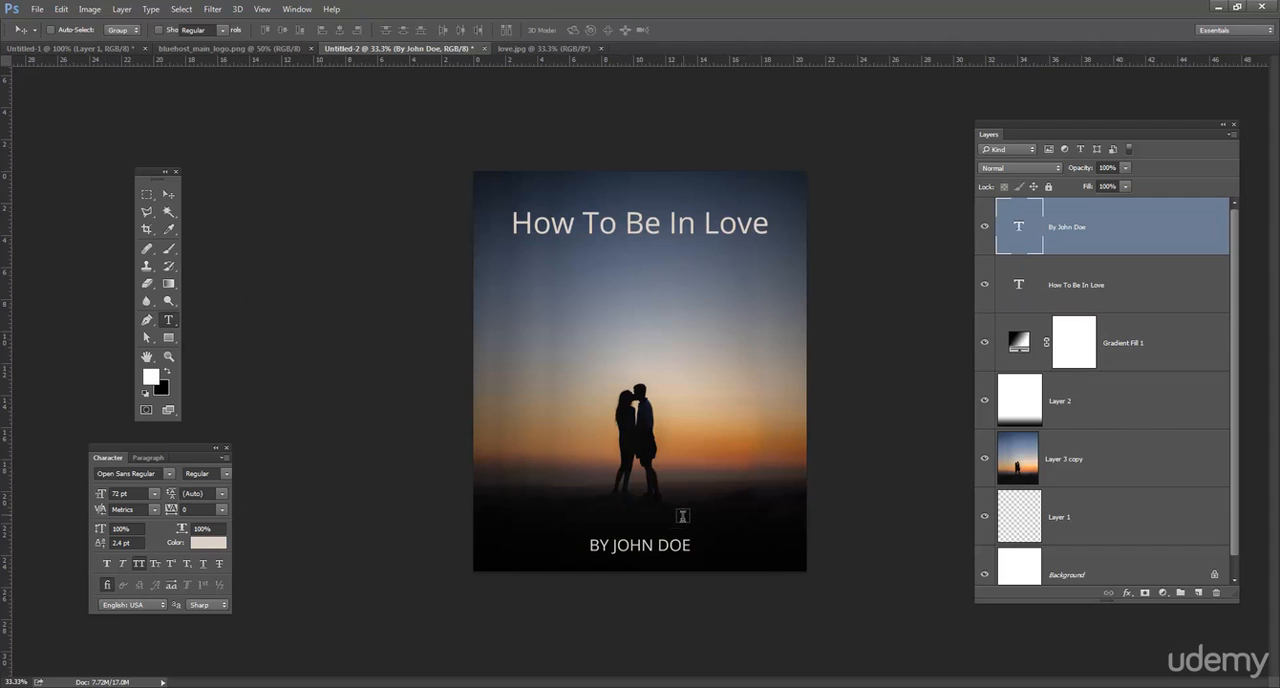
pyautogui.click(660, 541)
pyautogui.hotkey('ctrl', 'a')
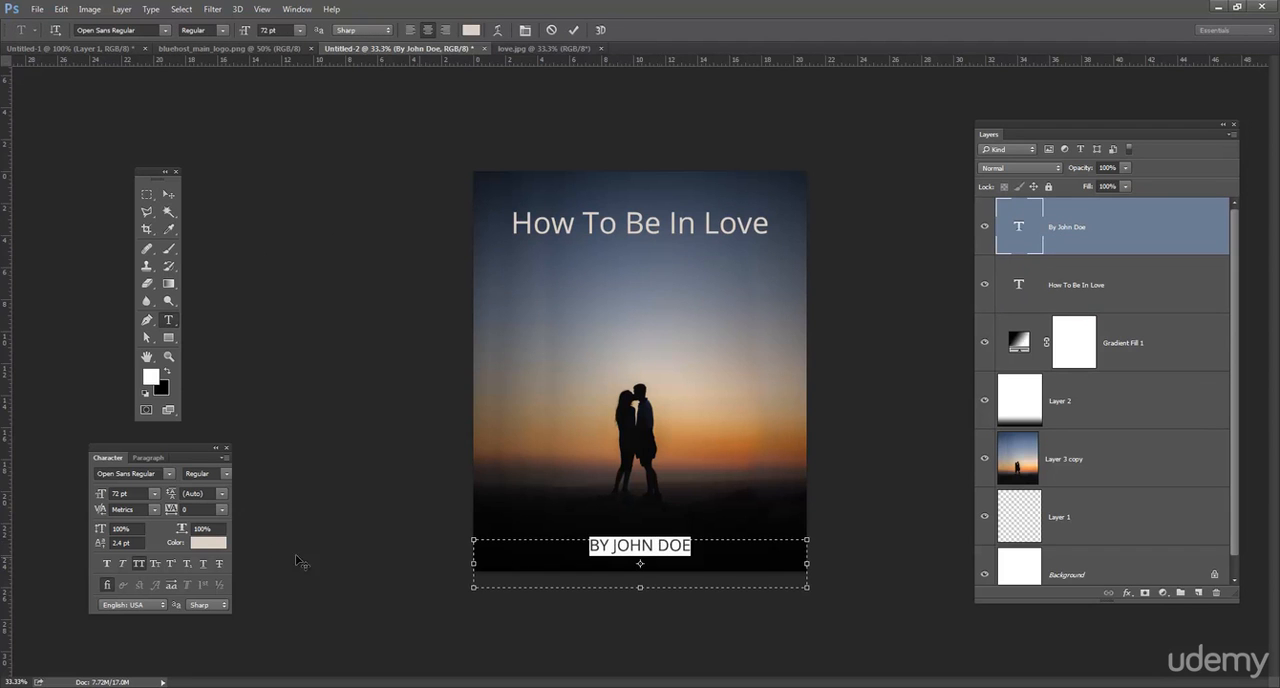
pyautogui.click(221, 509)
pyautogui.click(223, 500)
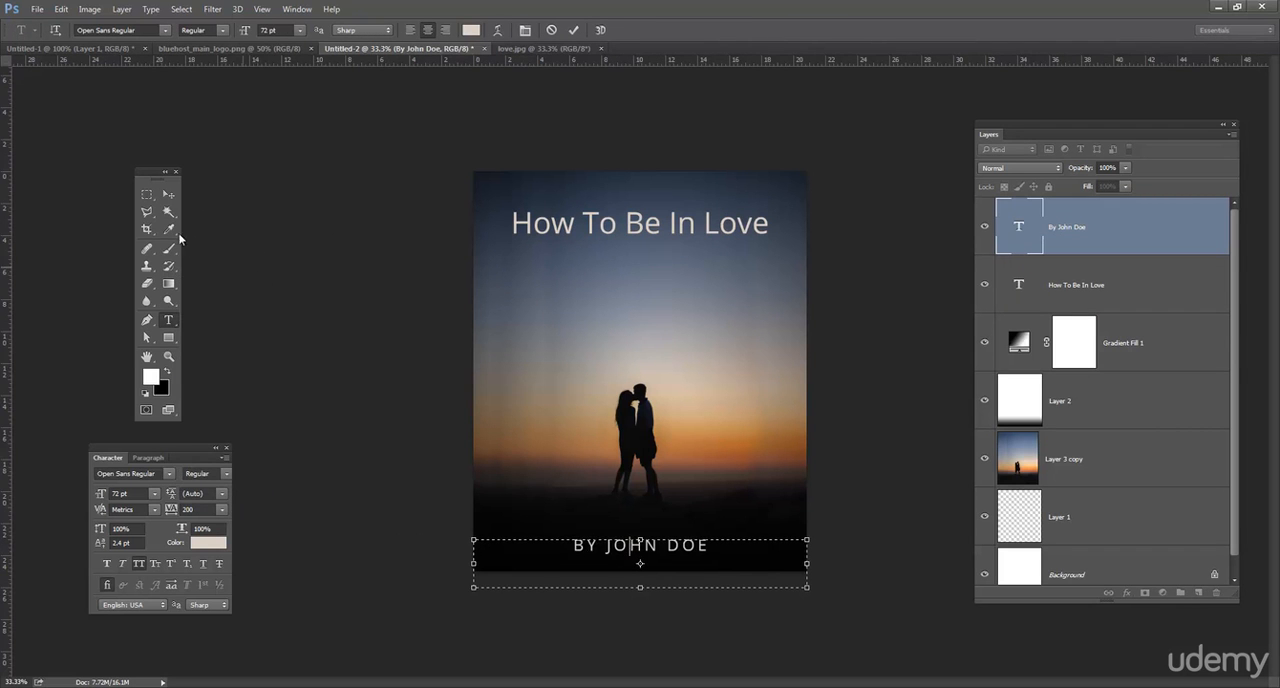
pyautogui.click(168, 195)
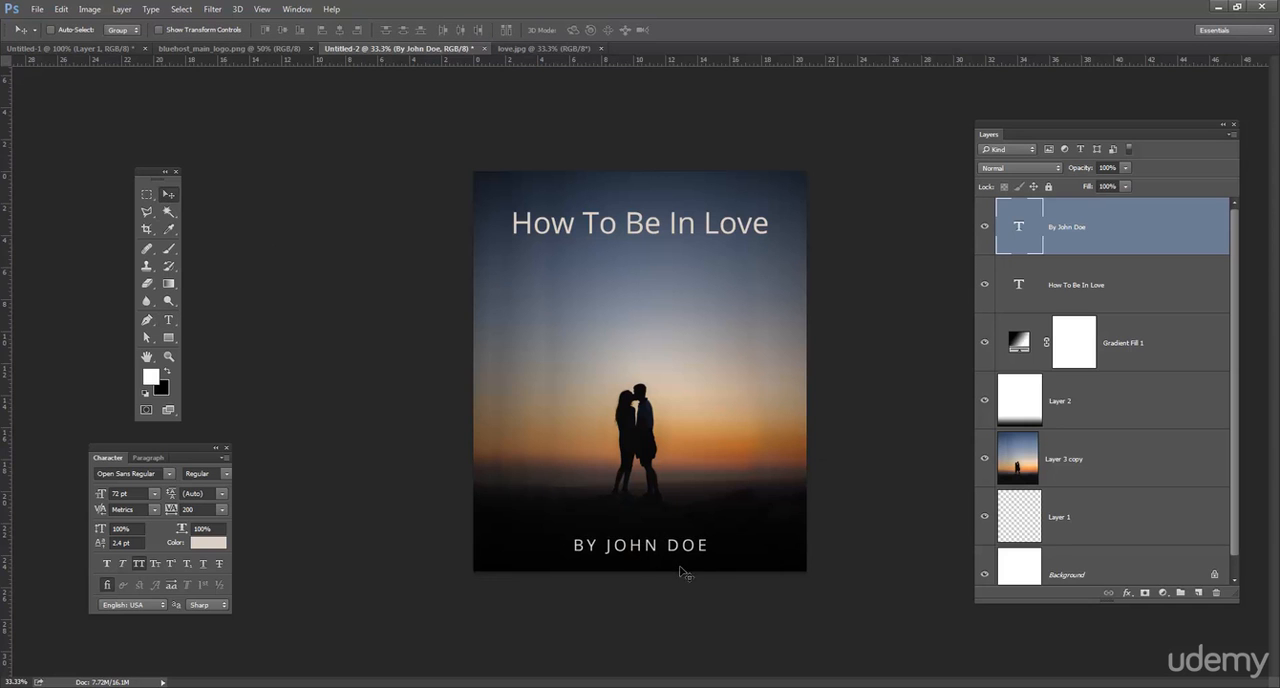
# Set the font style of the whole "How To Be In Love" title to Light.
pyautogui.click(168, 320)
pyautogui.click(606, 226)
pyautogui.tripleClick(606, 226)
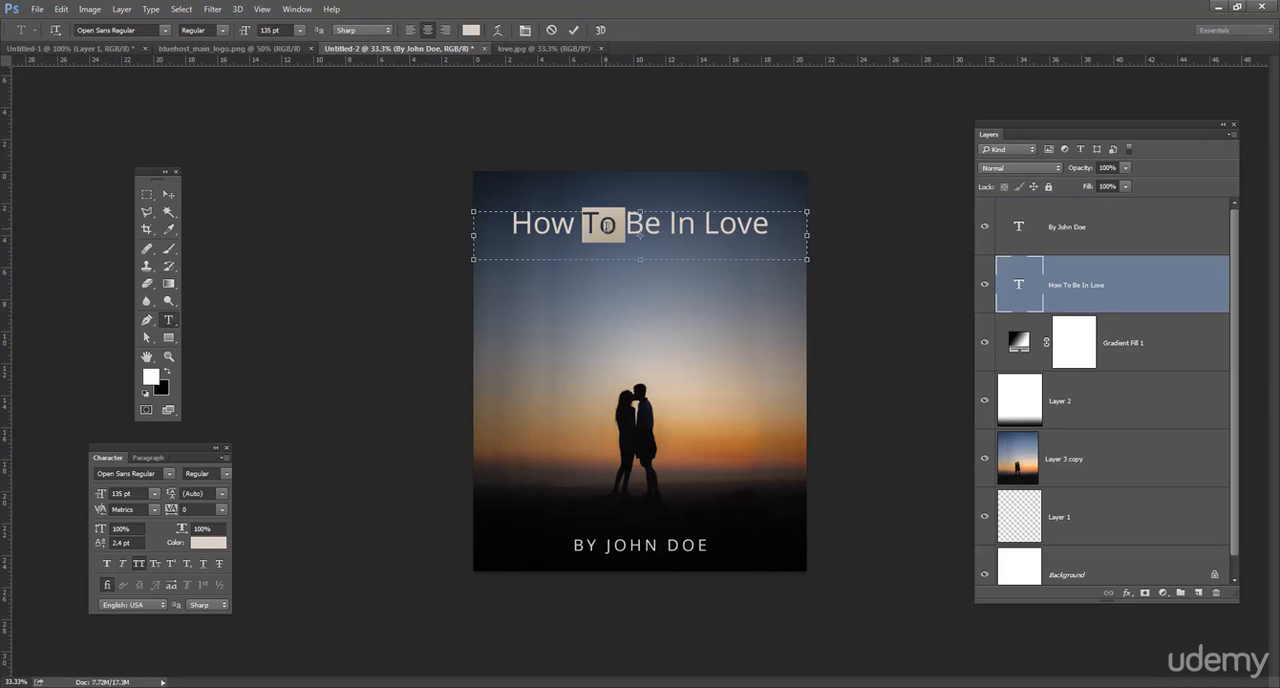
pyautogui.click(225, 32)
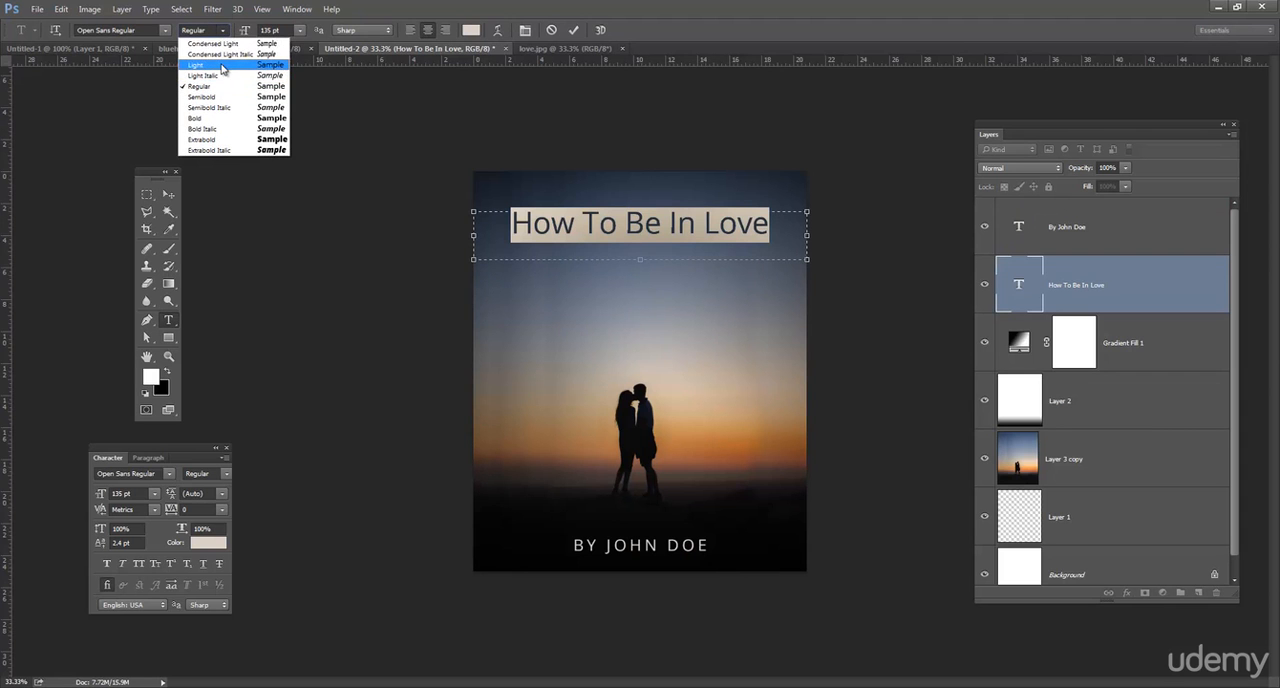
pyautogui.click(222, 66)
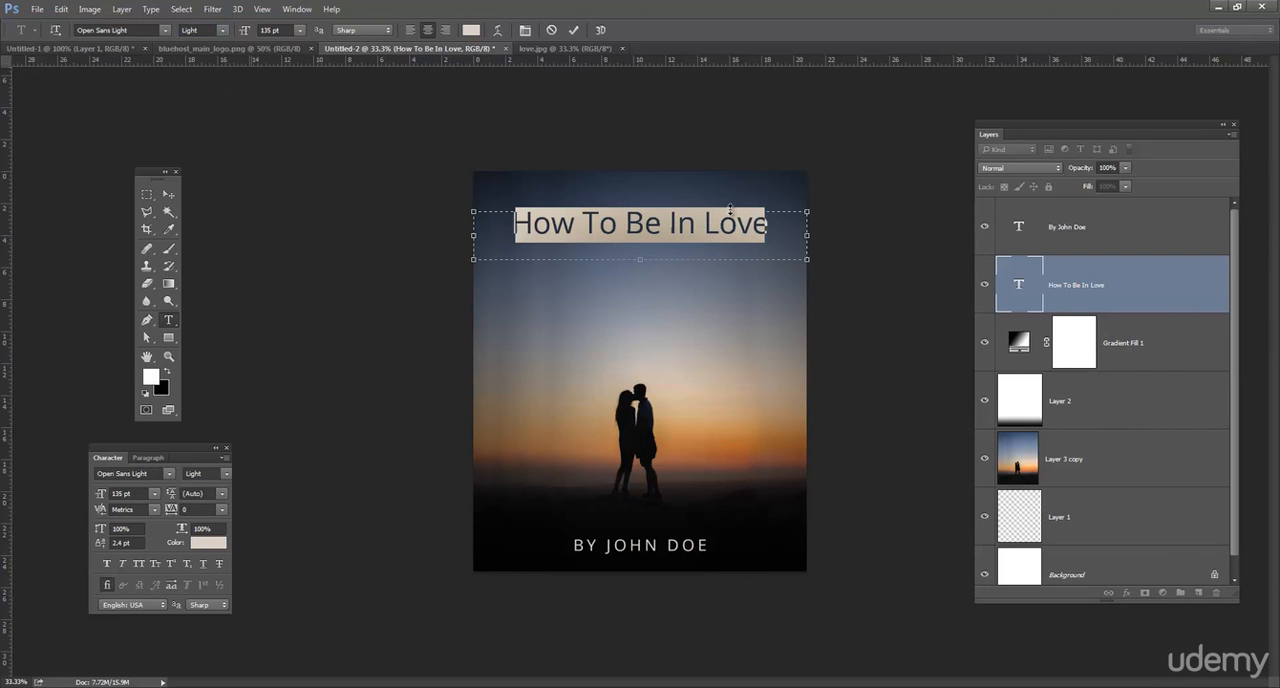
pyautogui.click(225, 32)
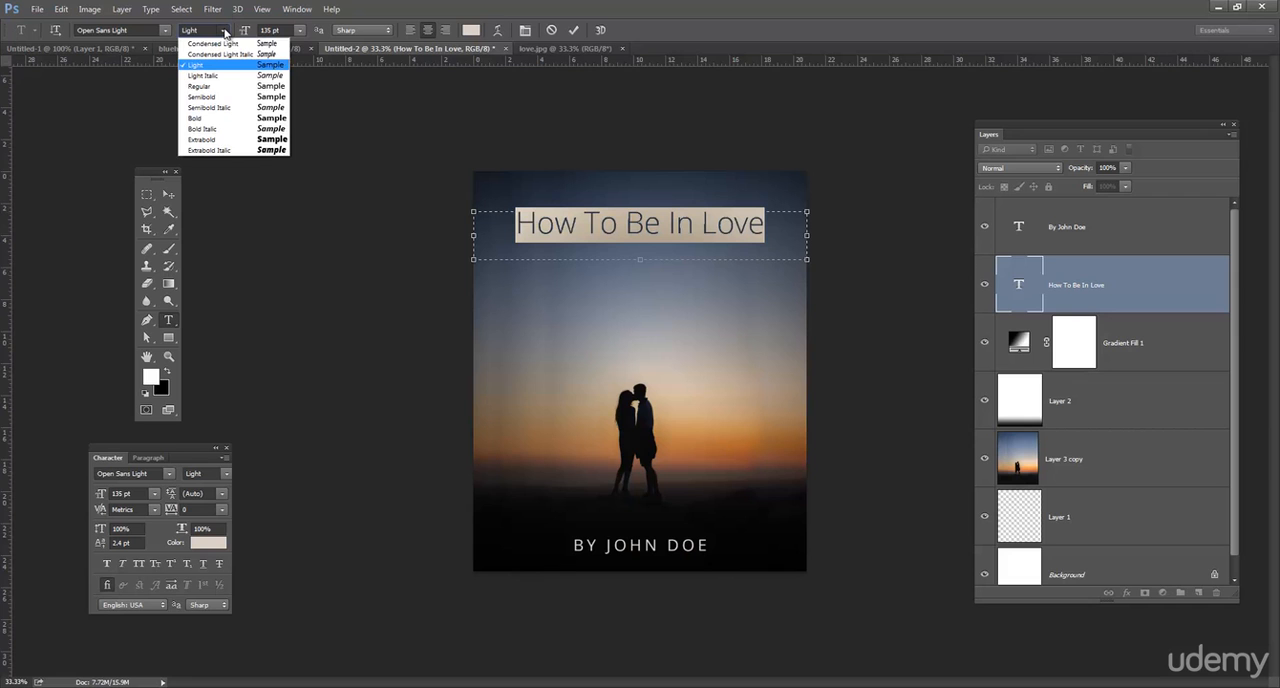
pyautogui.click(225, 32)
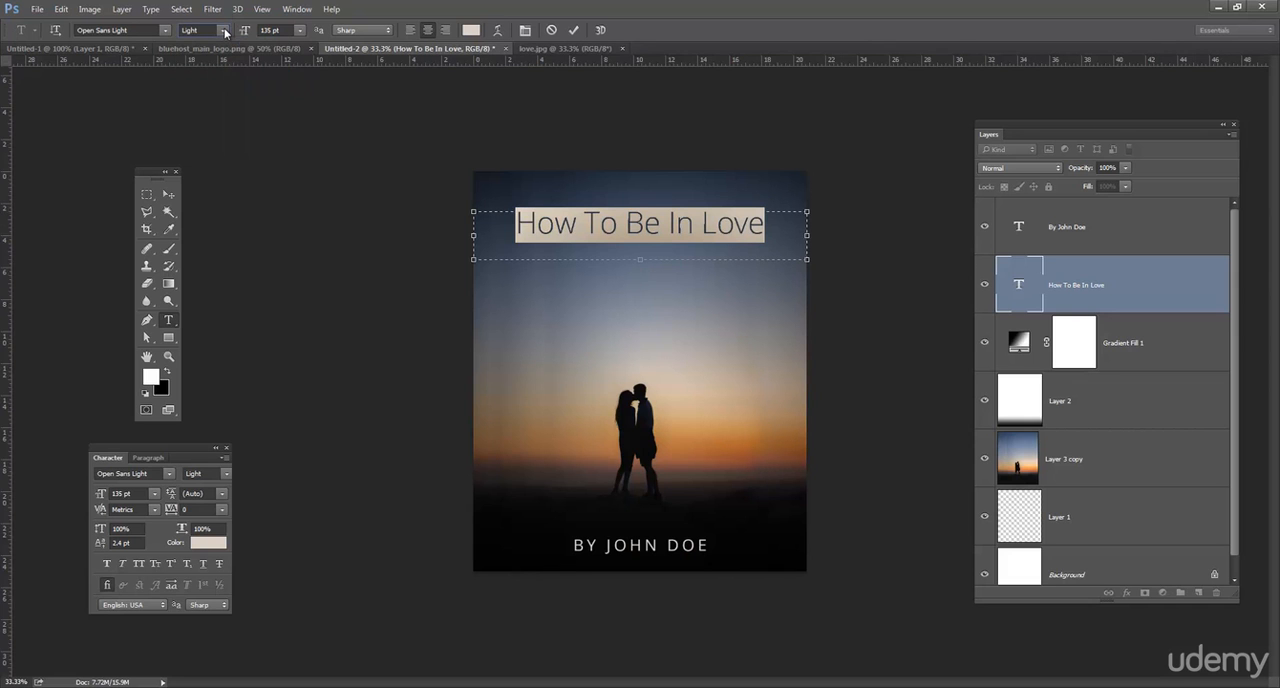
pyautogui.click(637, 218)
pyautogui.click(168, 193)
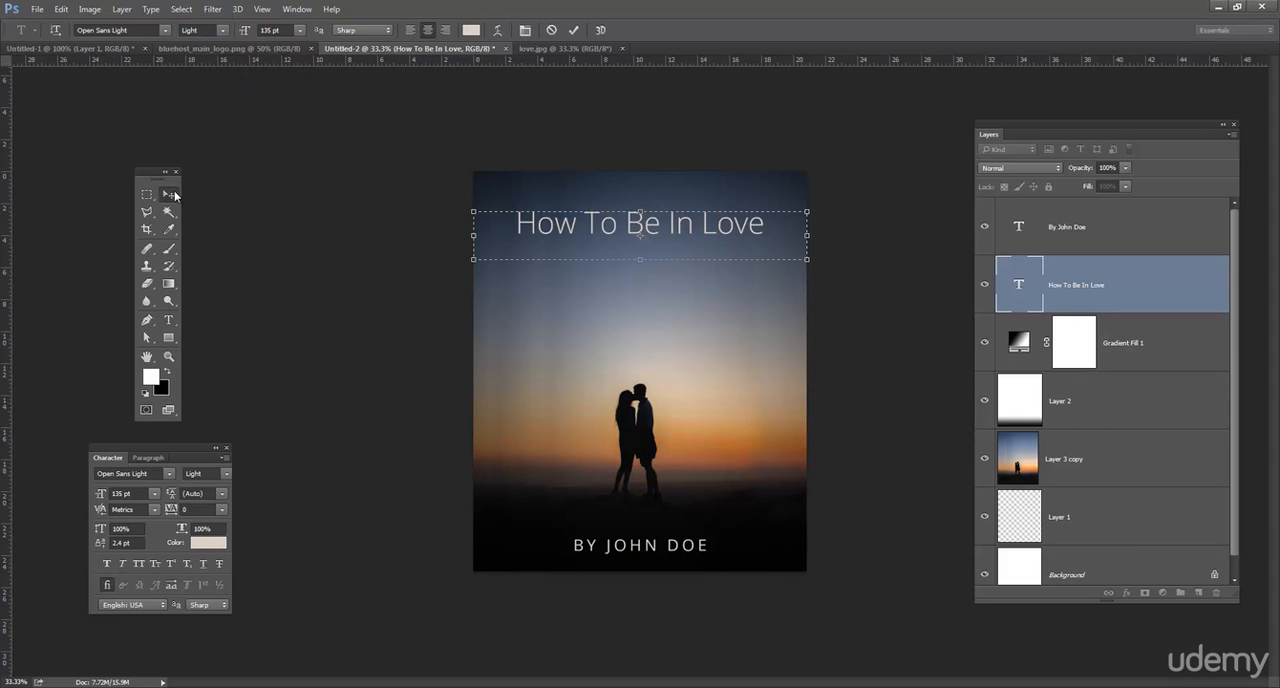
# Break the title after "How To" so "Be In Love" forms a second line, and extend its text box downward to fit.
pyautogui.click(168, 320)
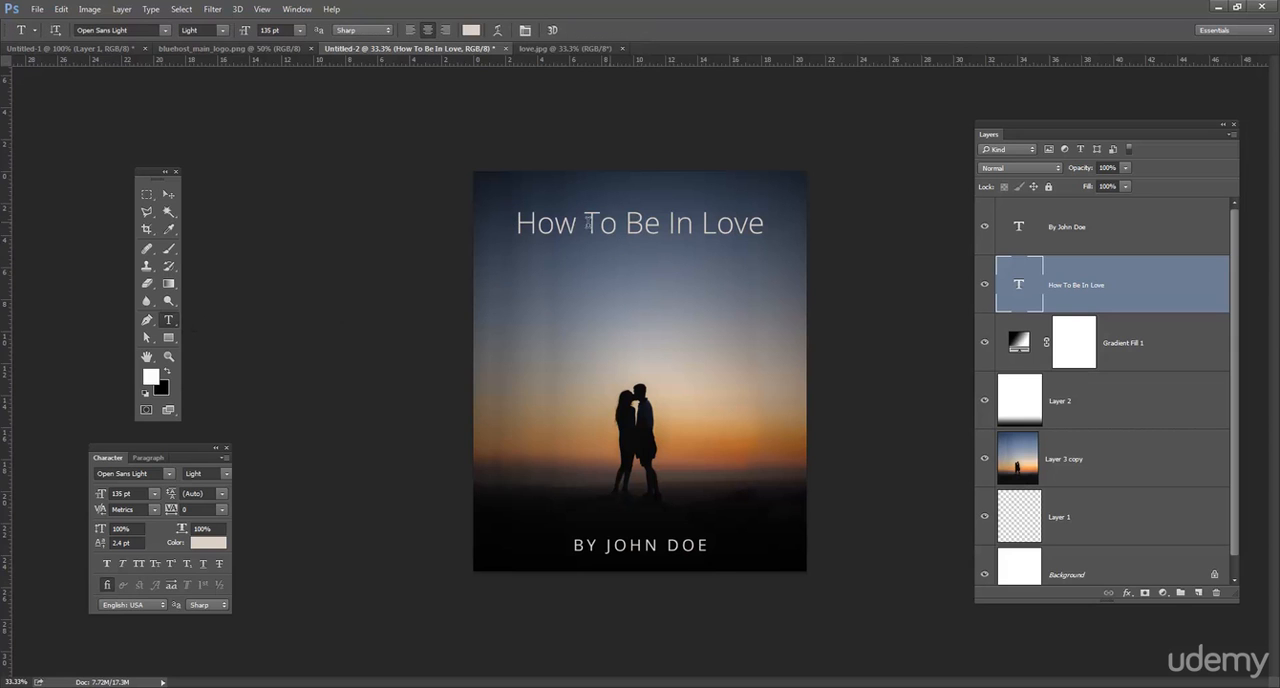
pyautogui.click(626, 219)
pyautogui.press('BackSpace')
pyautogui.press('Delete')
pyautogui.press('Delete')
pyautogui.press('Delete')
pyautogui.press('Delete')
pyautogui.press('Delete')
pyautogui.press('Delete')
pyautogui.press('Delete')
pyautogui.press('Delete')
pyautogui.press('Delete')
pyautogui.press('Delete')
pyautogui.moveTo(648, 263); pyautogui.dragTo(648, 347)
# Enlarge the "Be In Love" line of the title to 202 pt.
pyautogui.moveTo(660, 264); pyautogui.dragTo(570, 263)
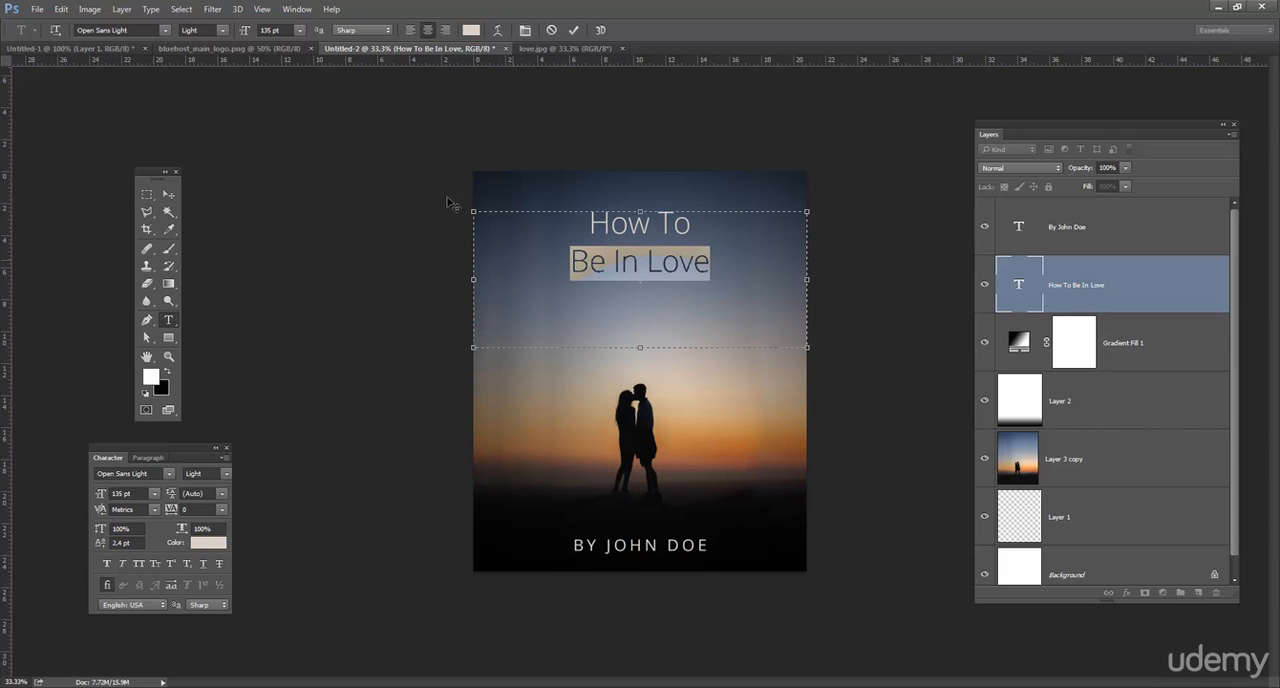
pyautogui.click(276, 30)
pyautogui.scroll(20, 293, 30)
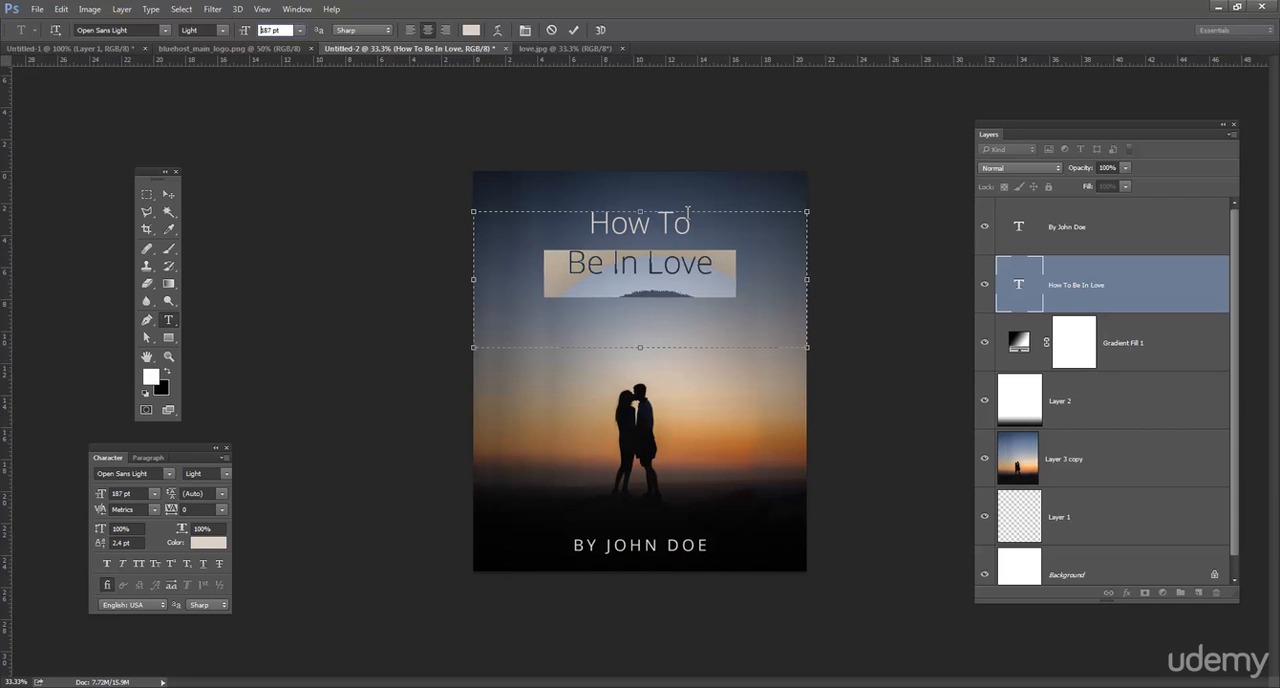
pyautogui.click(657, 222)
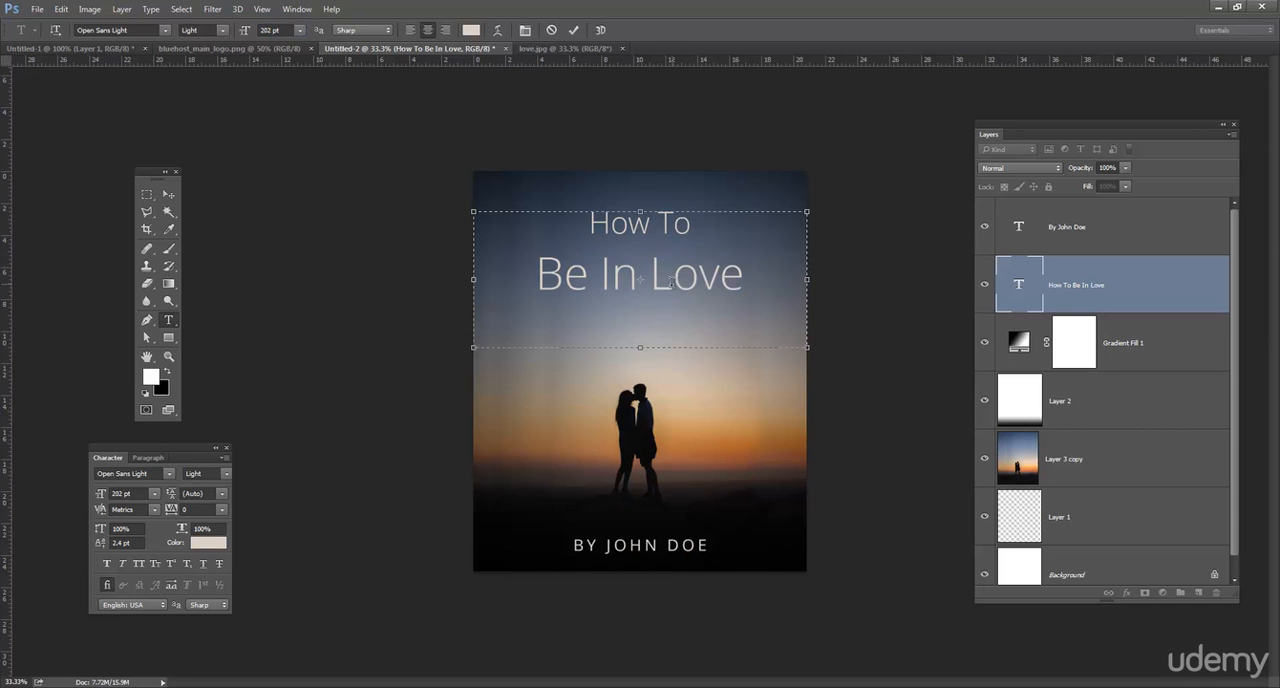
# Set the leading of the "Be In Love" line to 190 pt and shorten the title's text box to just below it.
pyautogui.tripleClick(672, 282)
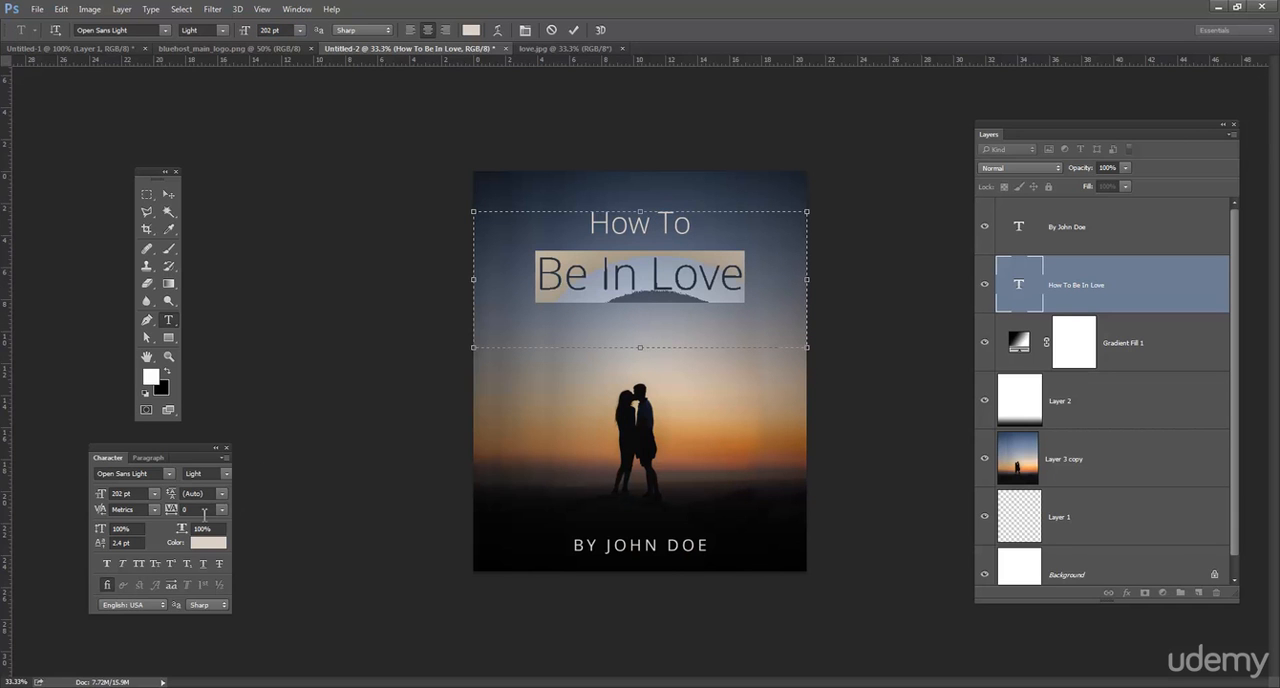
pyautogui.click(205, 494)
pyautogui.scroll(-20, 210, 494)
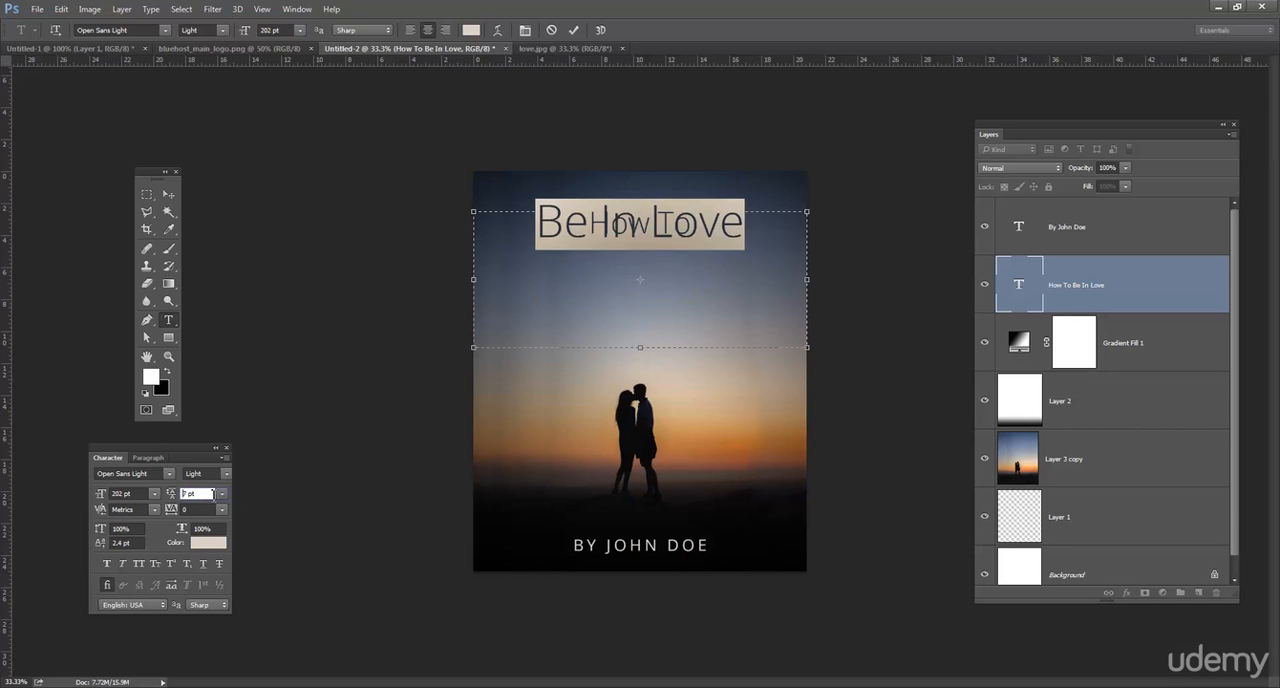
pyautogui.click(222, 493)
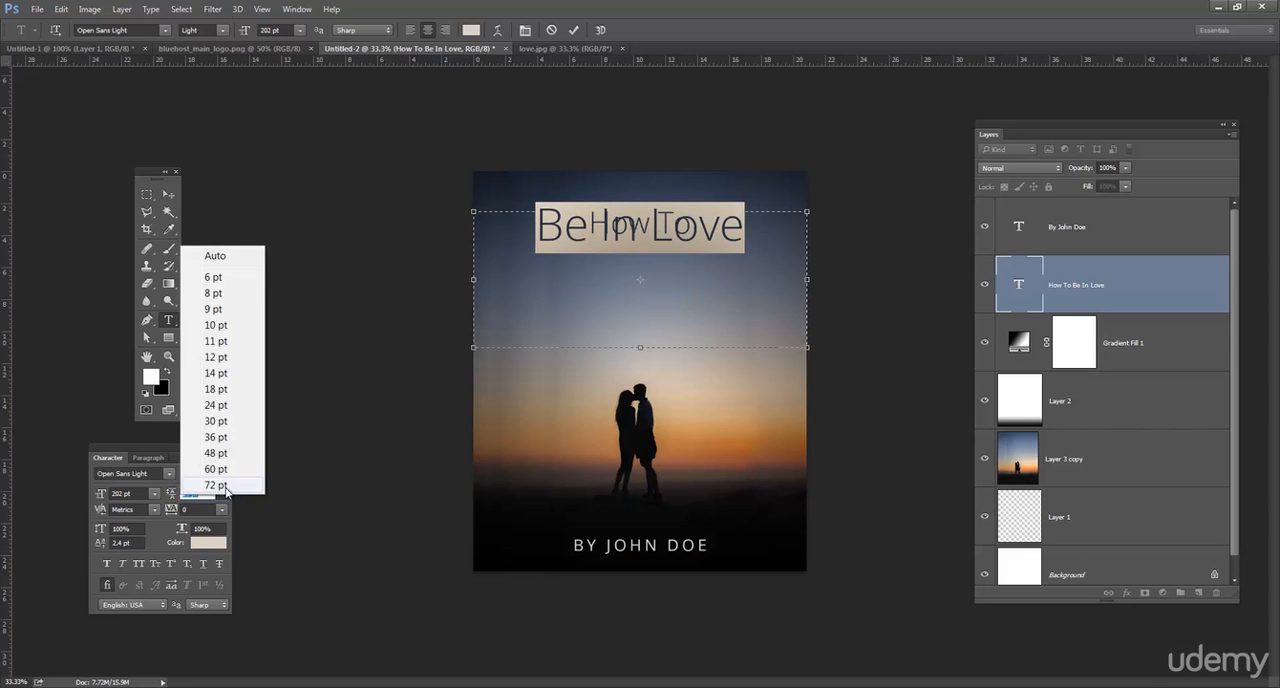
pyautogui.click(224, 488)
pyautogui.scroll(20, 207, 494)
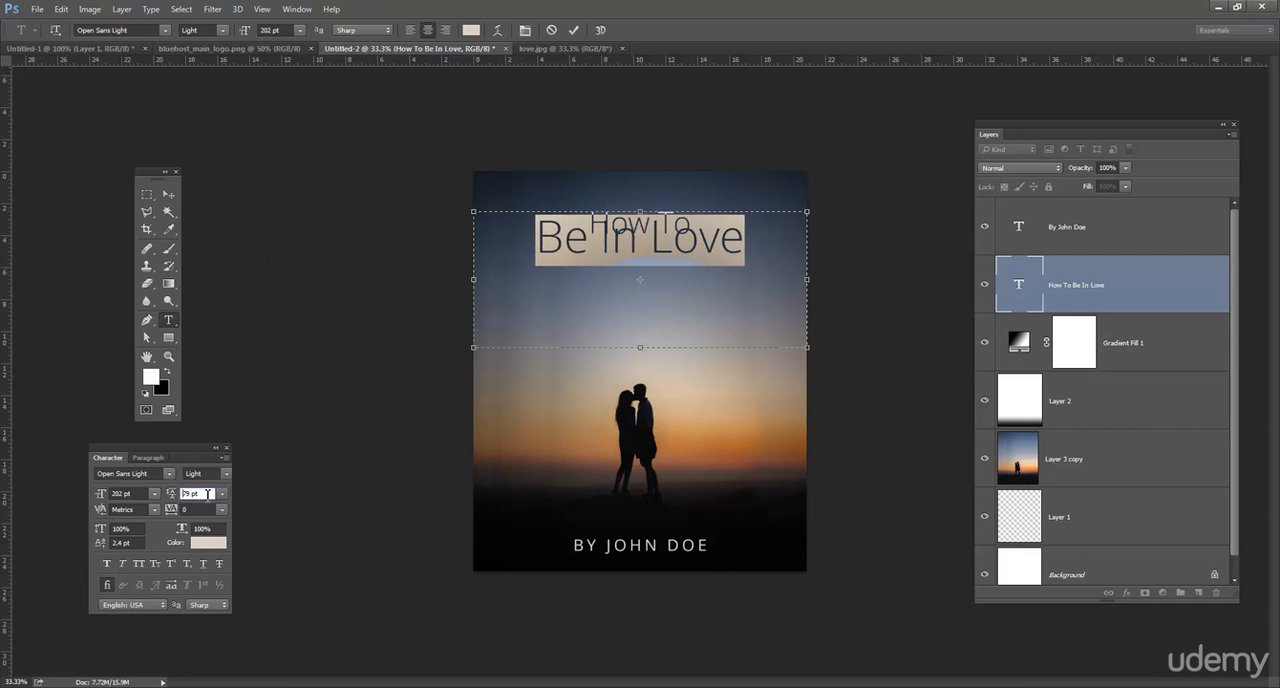
pyautogui.scroll(20, 207, 494)
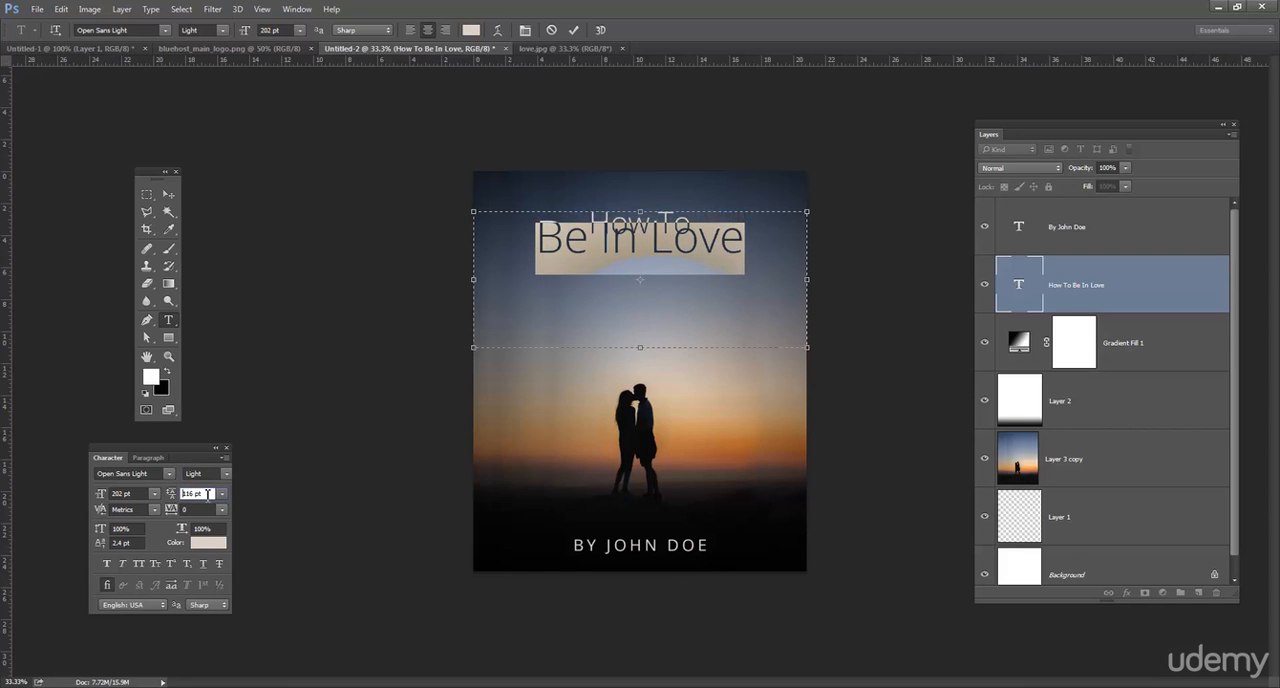
pyautogui.scroll(20, 207, 494)
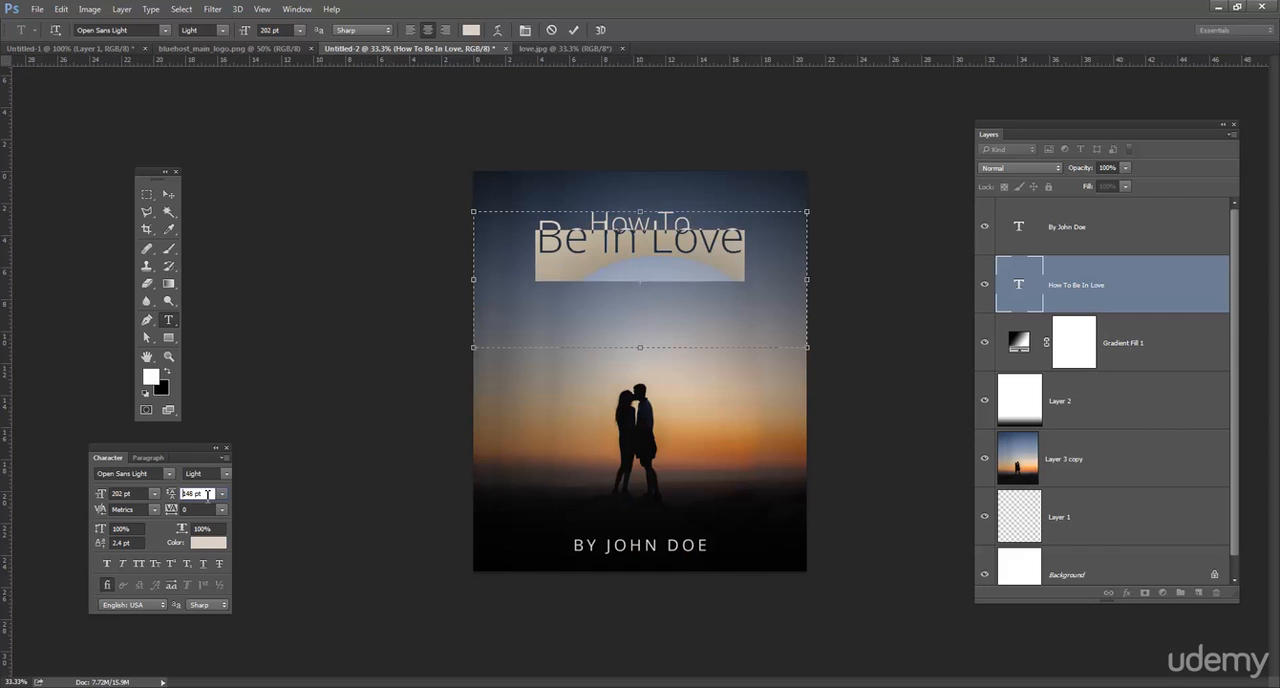
pyautogui.scroll(16, 207, 494)
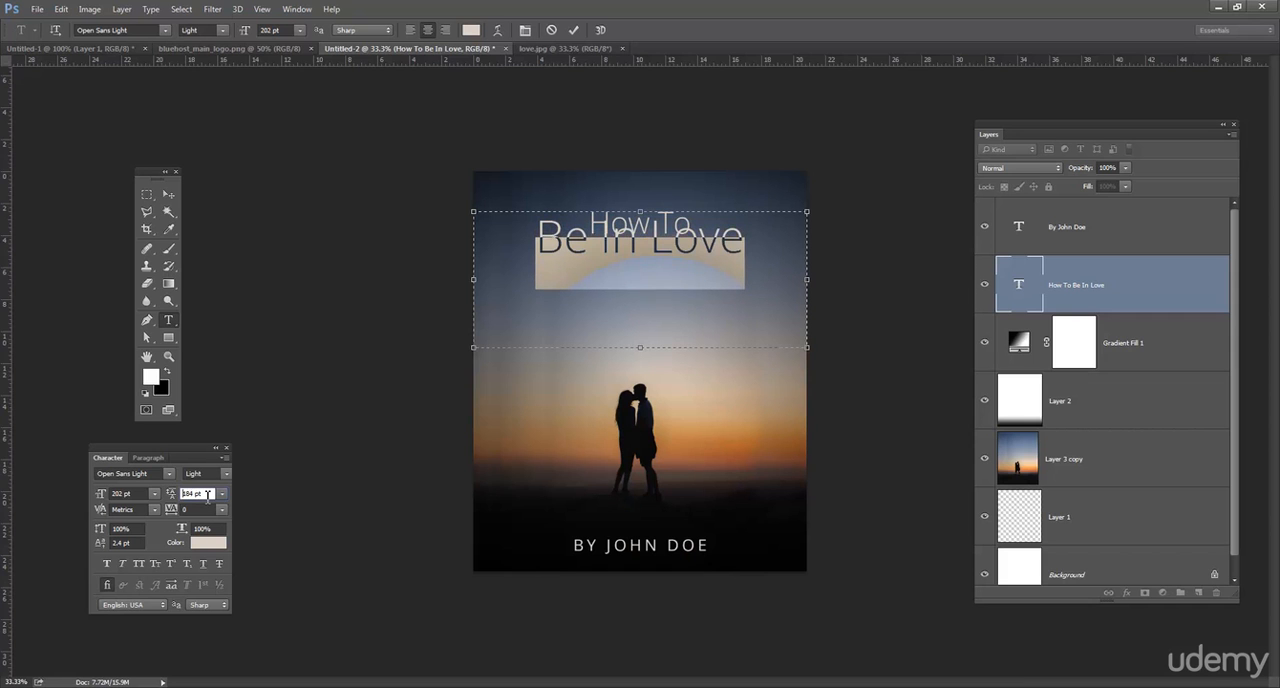
pyautogui.click(625, 264)
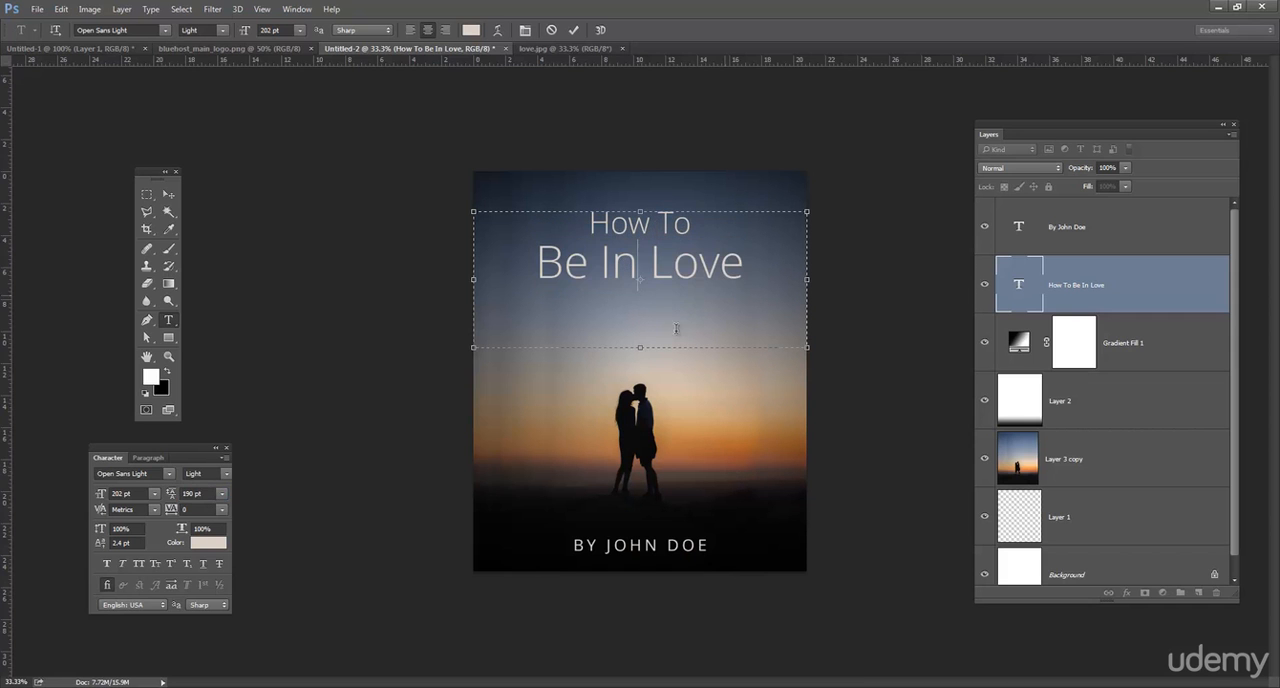
pyautogui.moveTo(640, 343); pyautogui.dragTo(641, 301)
# Set the "How To" line of the title to 36 pt leading and a 60 pt font size.
pyautogui.doubleClick(649, 223)
pyautogui.moveTo(649, 223); pyautogui.dragTo(698, 224)
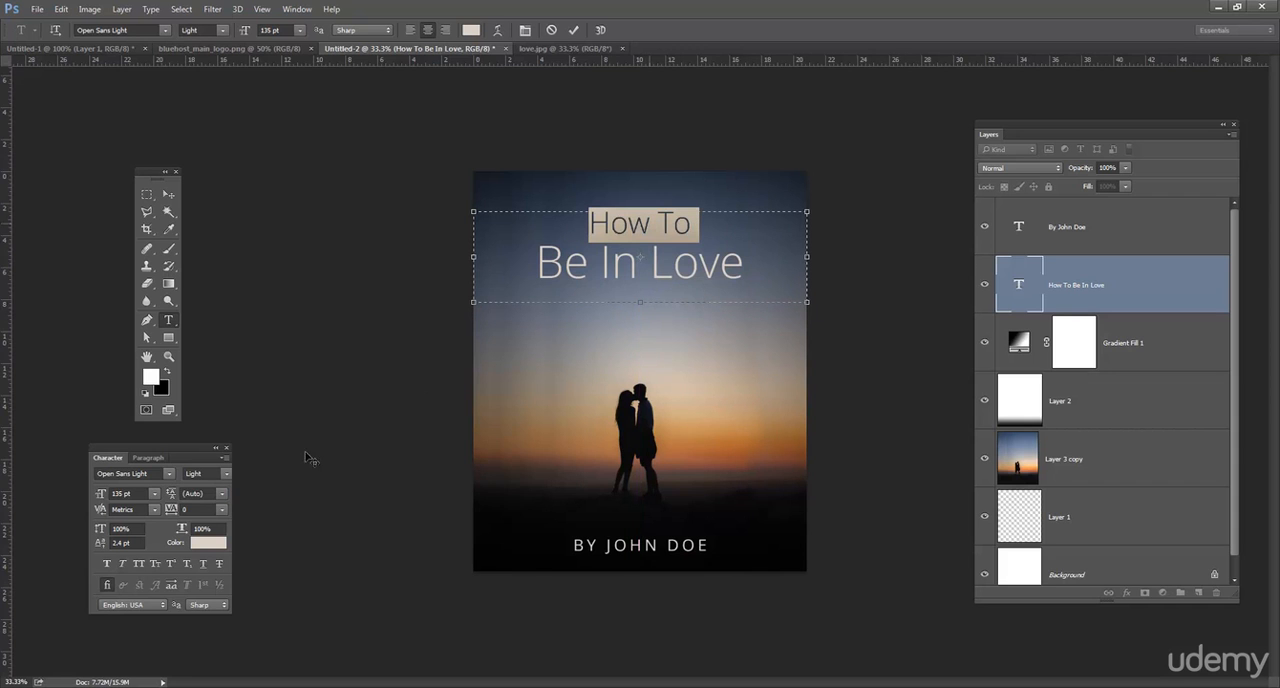
pyautogui.click(224, 495)
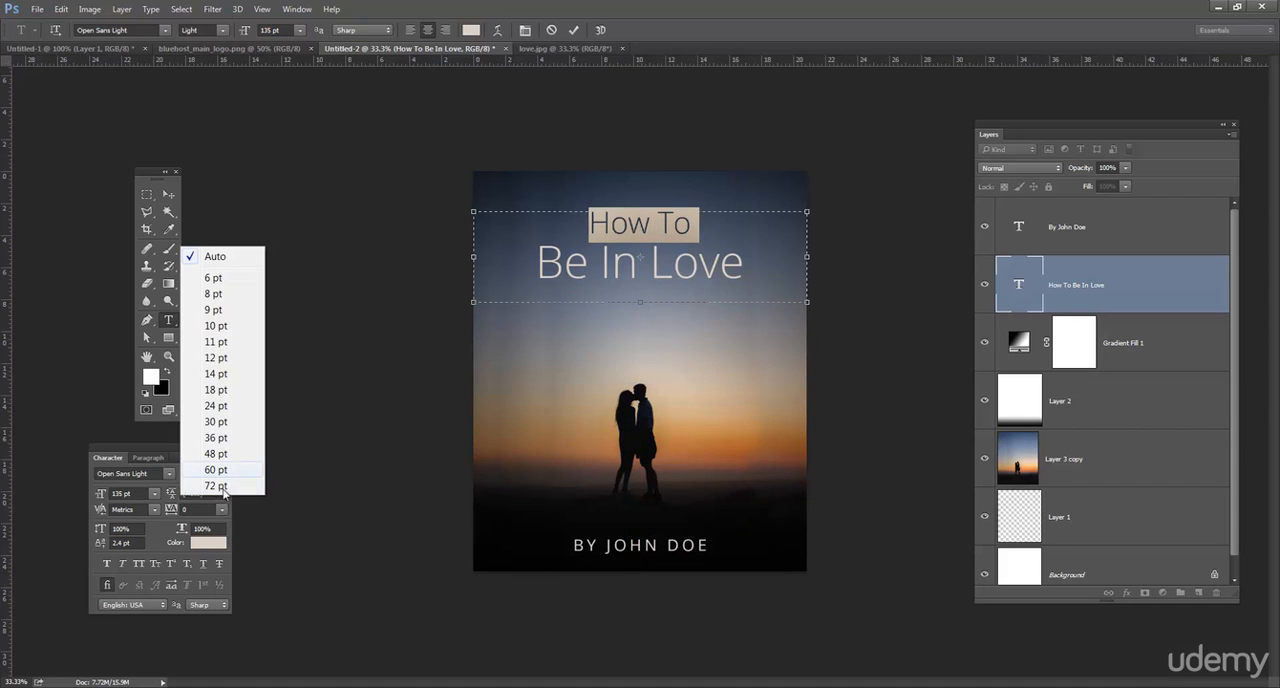
pyautogui.click(224, 507)
pyautogui.click(224, 494)
pyautogui.click(224, 431)
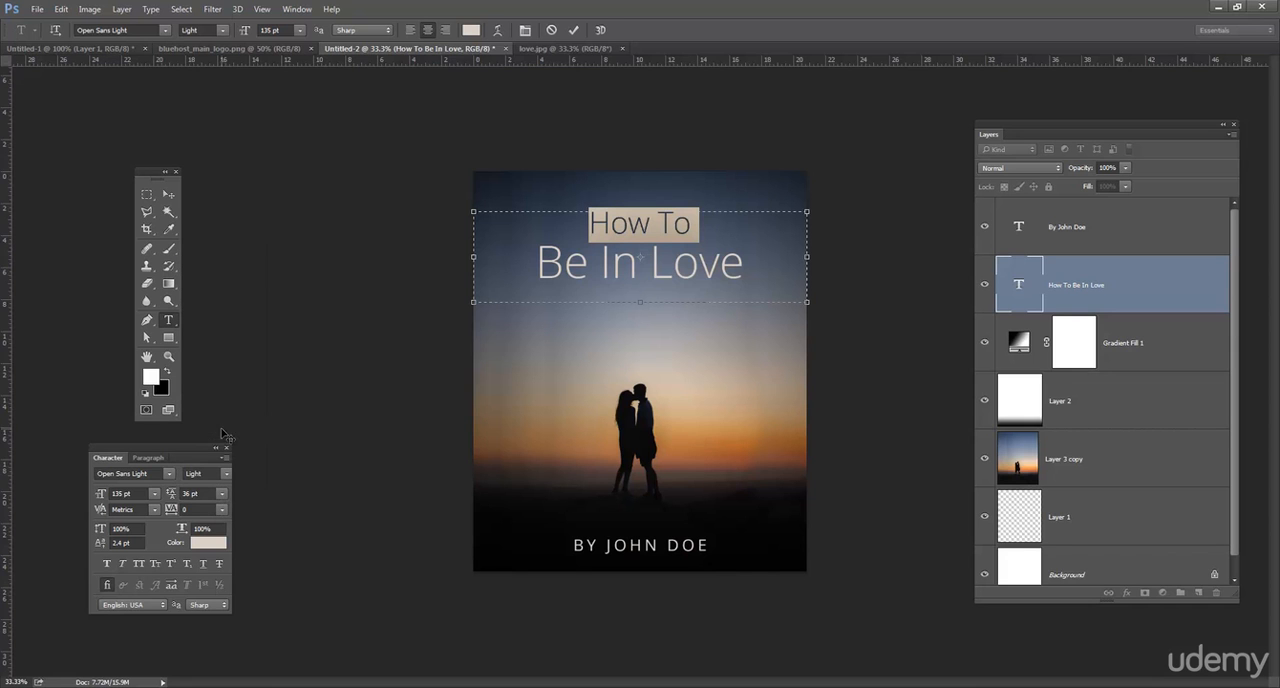
pyautogui.click(154, 493)
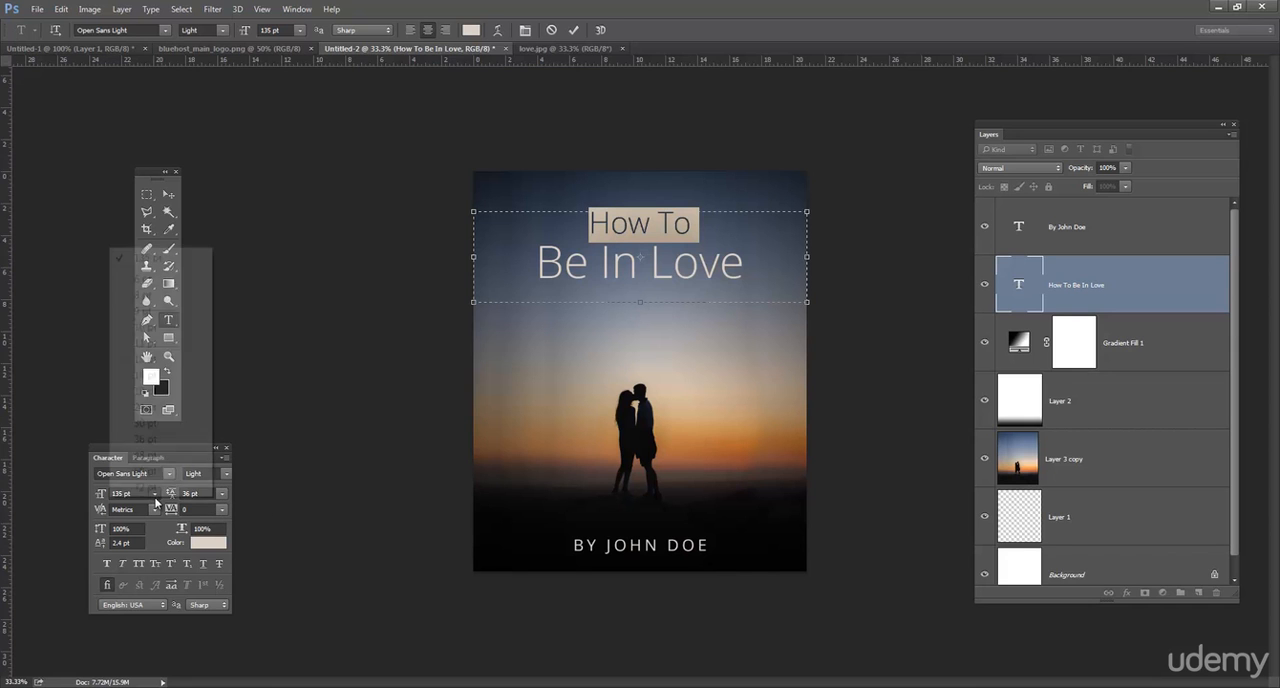
pyautogui.click(146, 471)
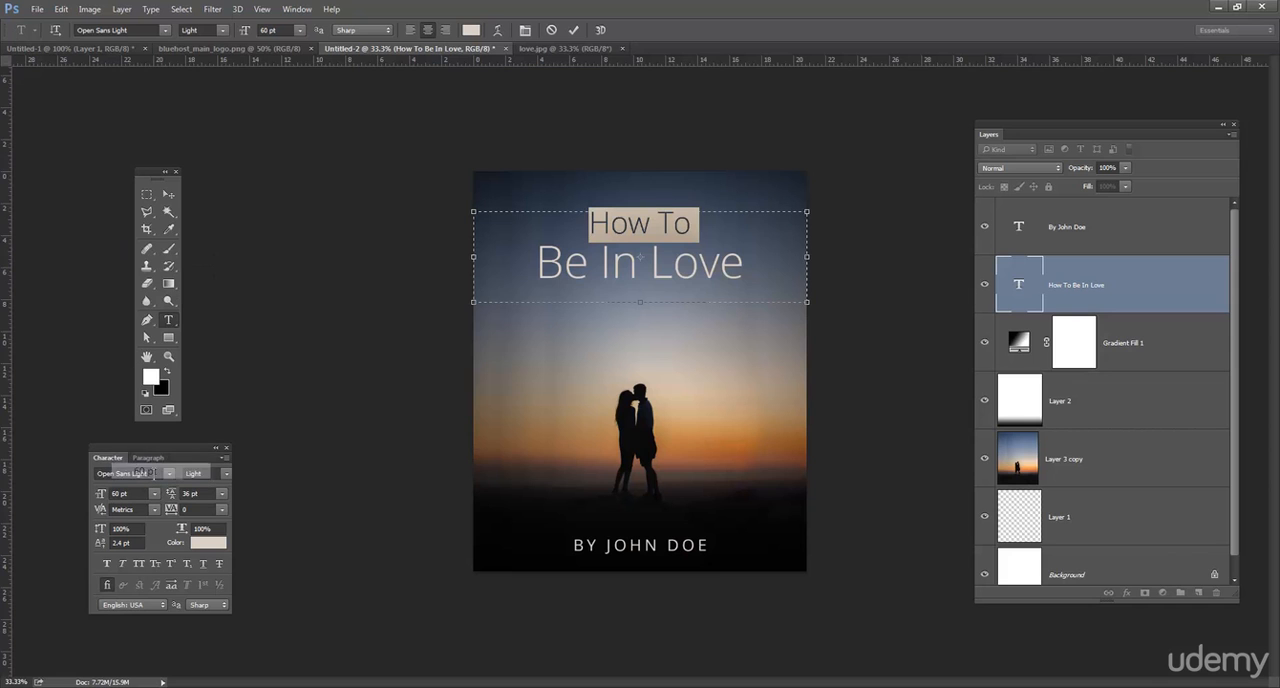
pyautogui.click(675, 285)
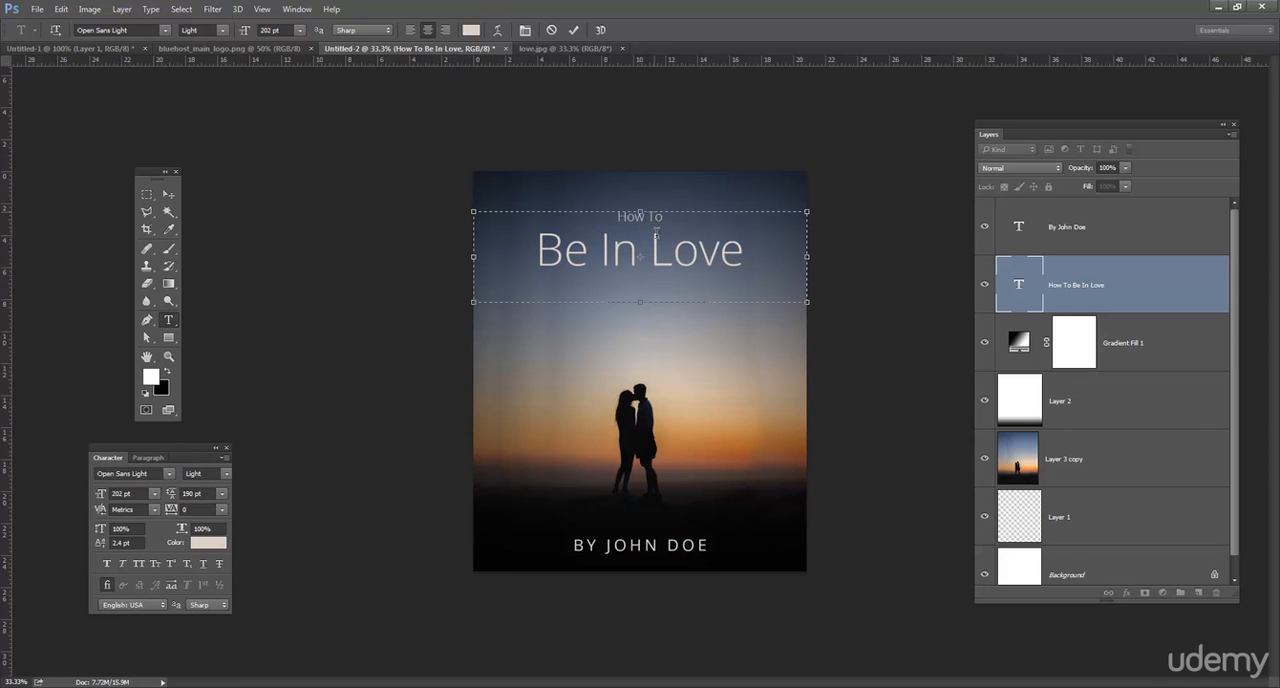
# Reduce the leading of the "Be In Love" line slightly so it sits closer beneath "How To".
pyautogui.tripleClick(652, 250)
pyautogui.click(209, 494)
pyautogui.scroll(8, 210, 495)
pyautogui.scroll(-14, 212, 495)
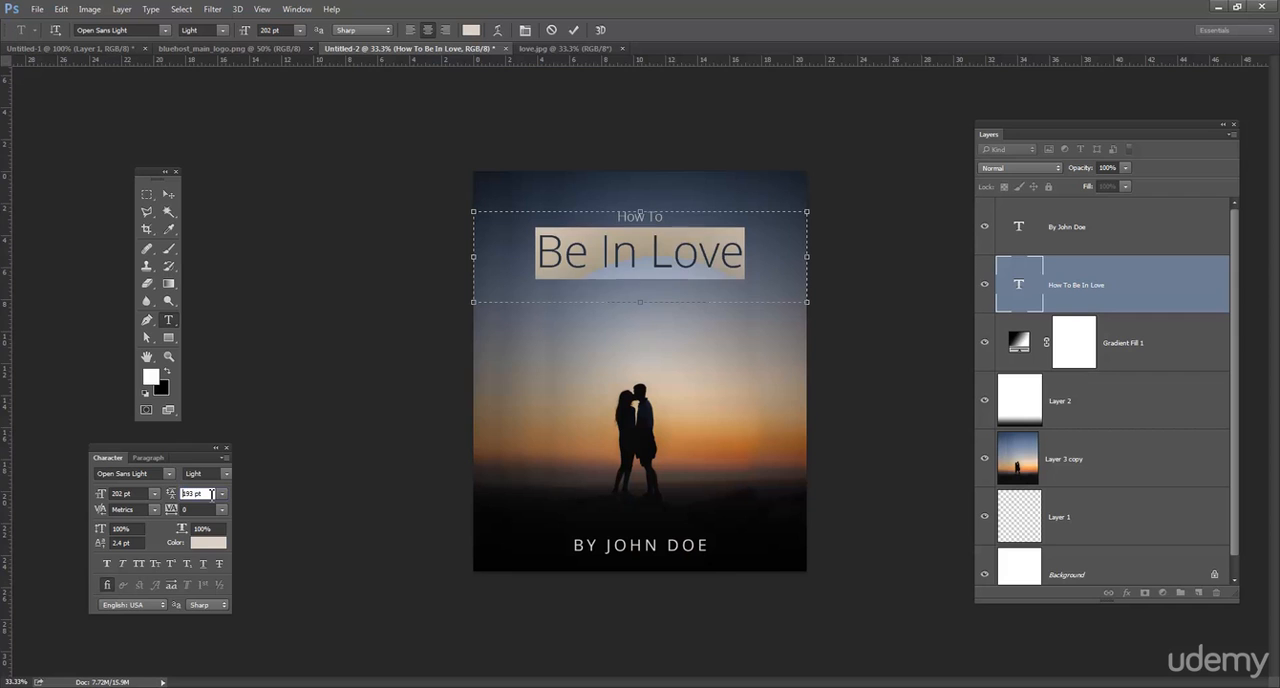
pyautogui.scroll(-12, 212, 495)
pyautogui.click(728, 243)
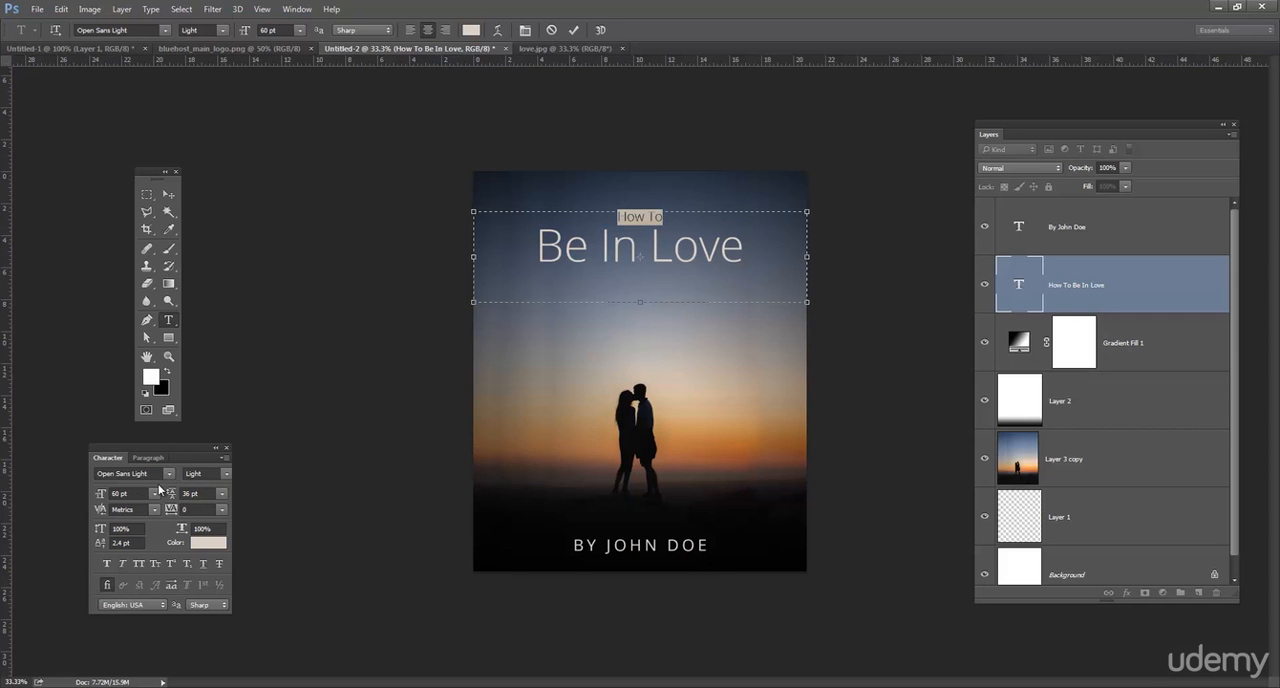
# Increase the "How To" line to the next larger preset font size and commit the title text.
pyautogui.click(155, 494)
pyautogui.click(161, 483)
pyautogui.click(697, 252)
pyautogui.click(169, 195)
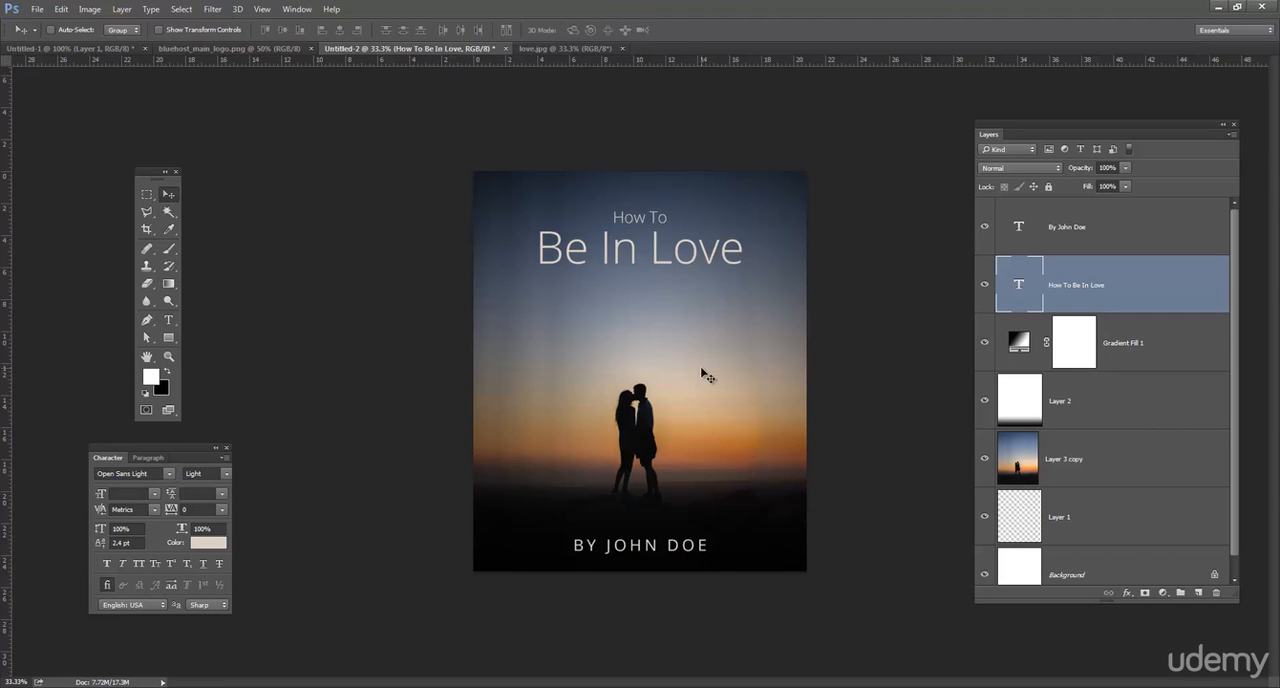
# Recolour the whole author line with the muted grey #878483 sampled from the cover image.
pyautogui.click(168, 320)
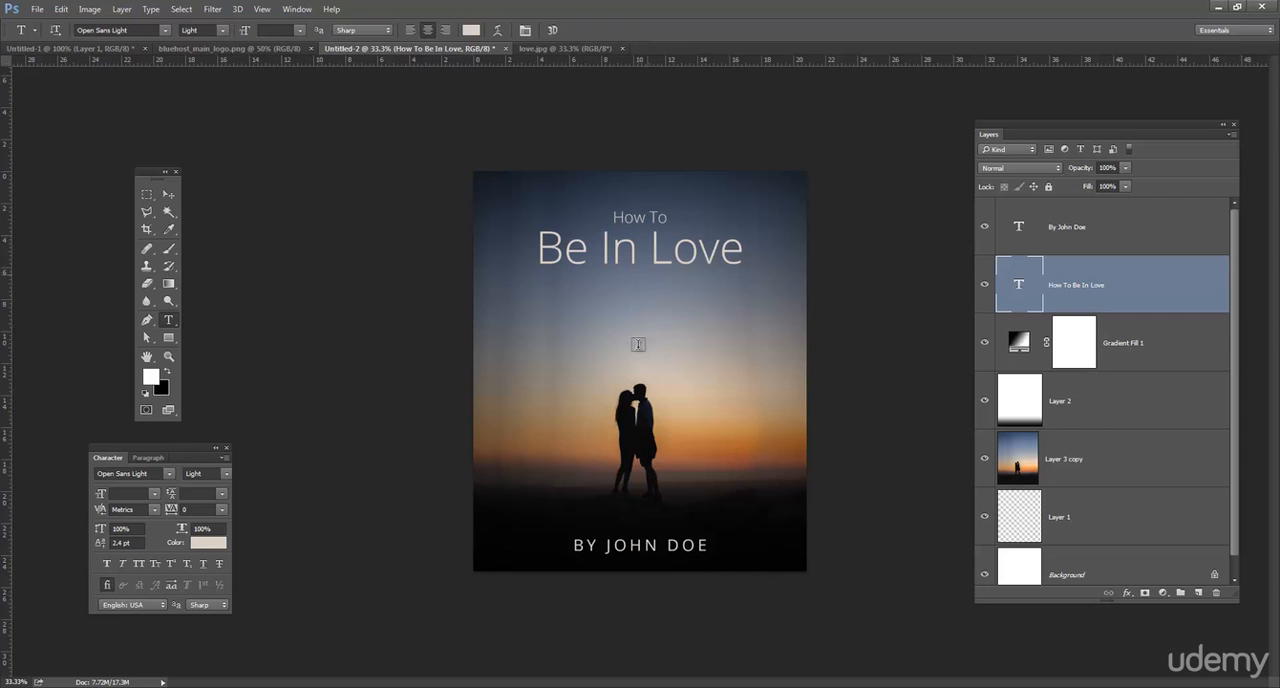
pyautogui.click(647, 544)
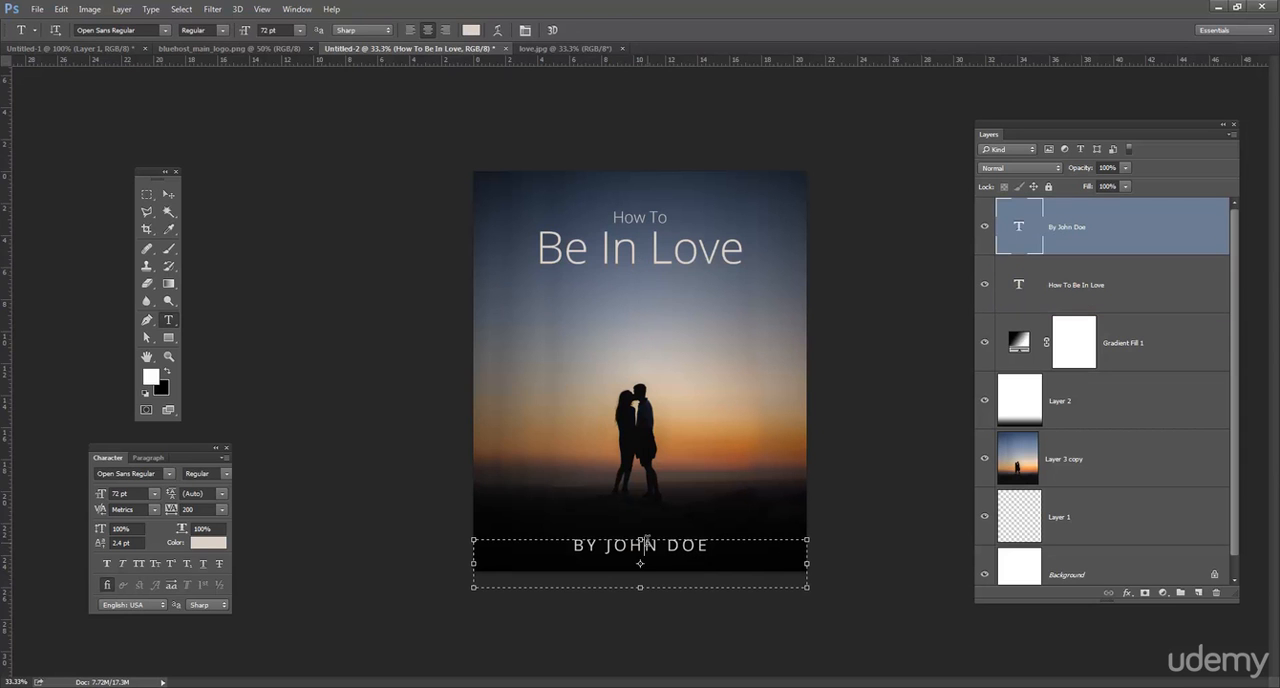
pyautogui.tripleClick(647, 544)
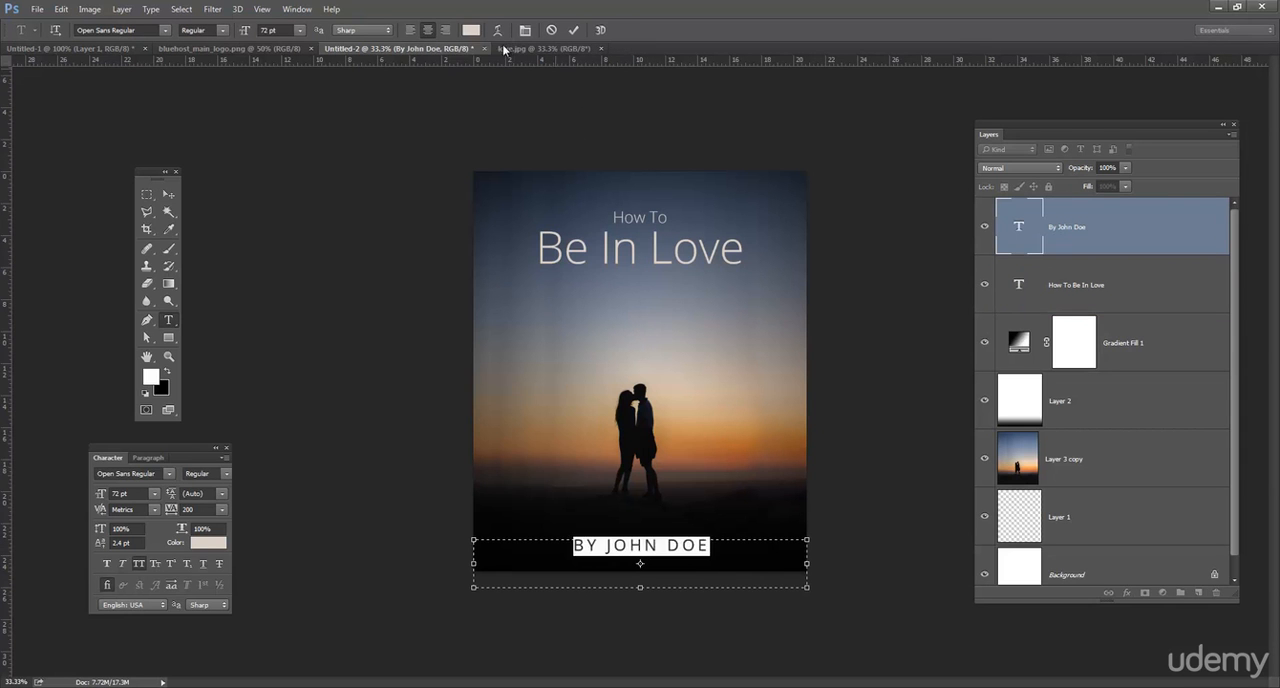
pyautogui.click(471, 30)
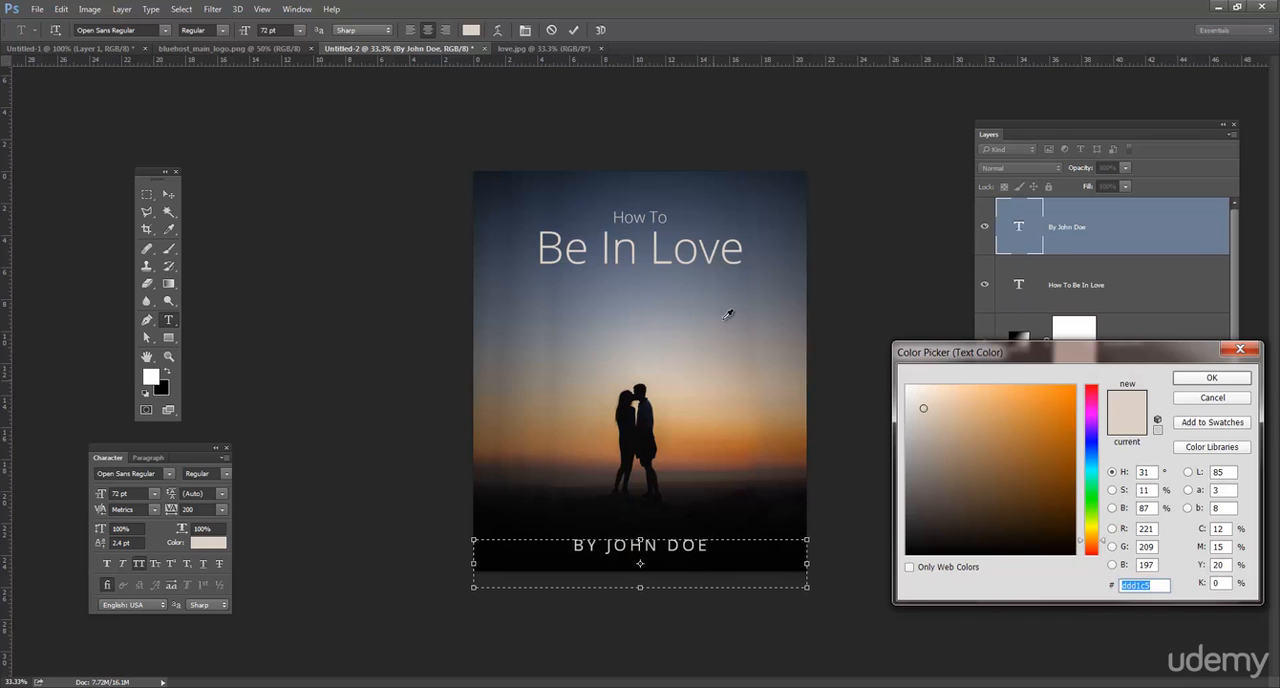
pyautogui.click(767, 204)
pyautogui.click(771, 268)
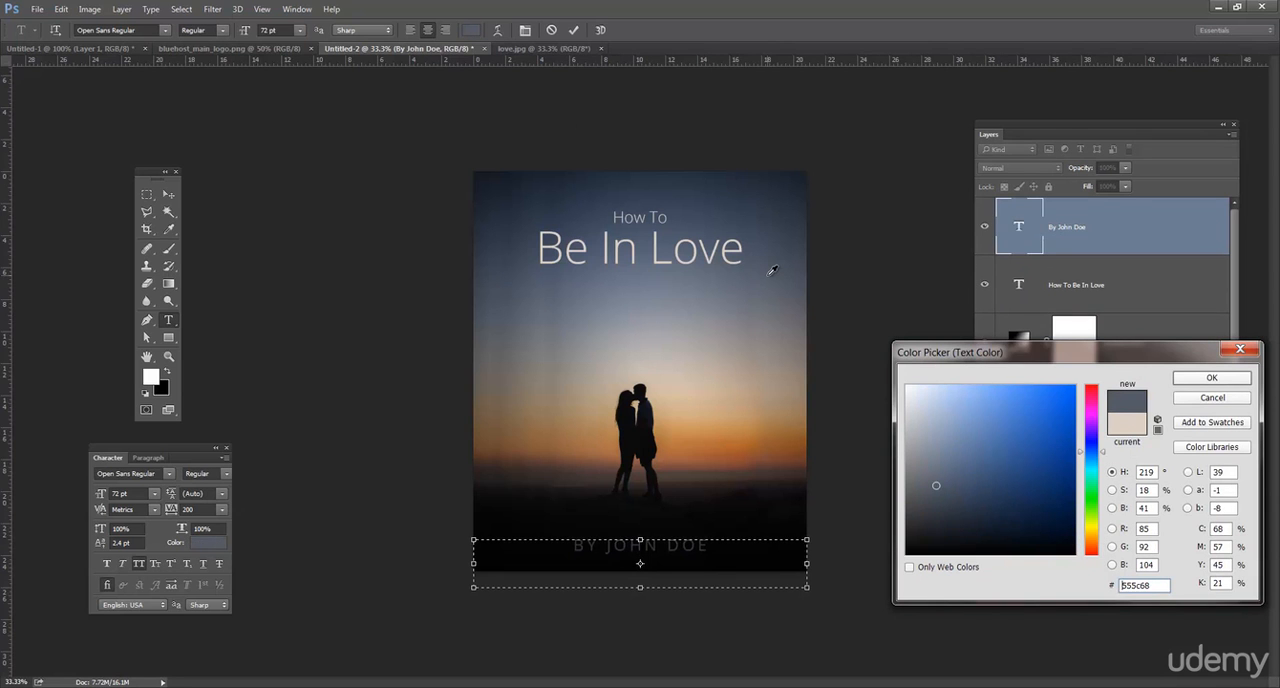
pyautogui.click(753, 280)
pyautogui.click(708, 330)
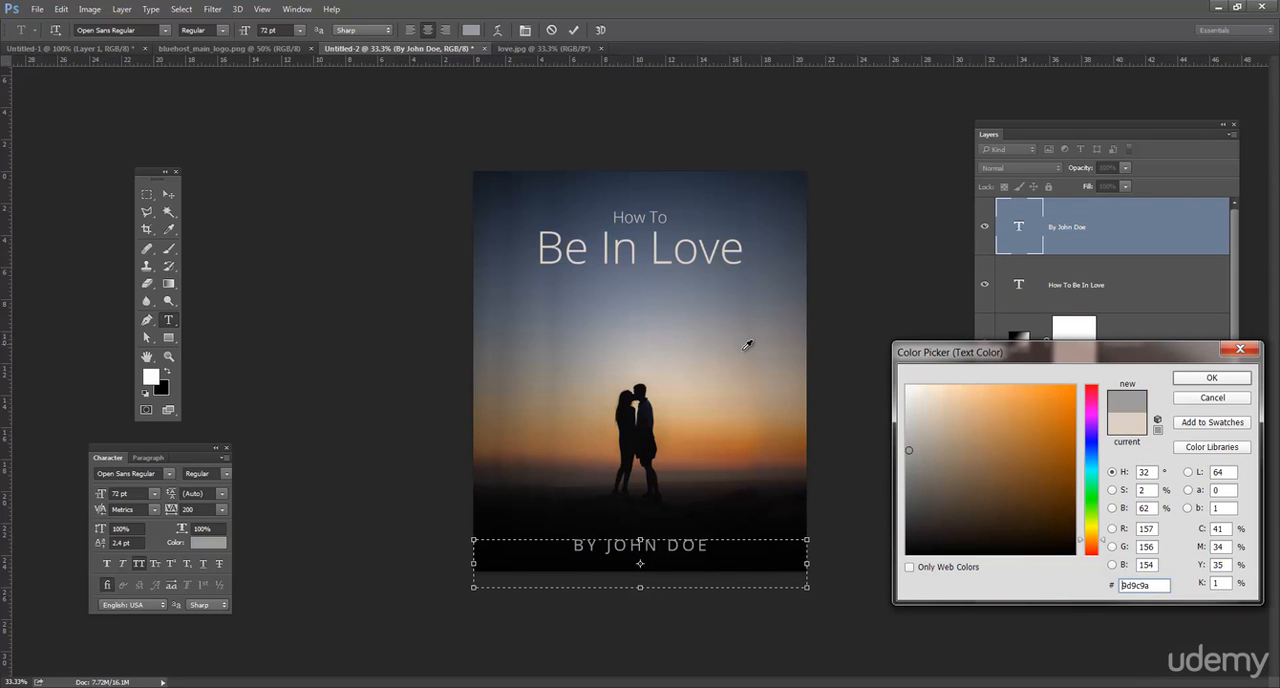
pyautogui.click(750, 345)
pyautogui.click(757, 329)
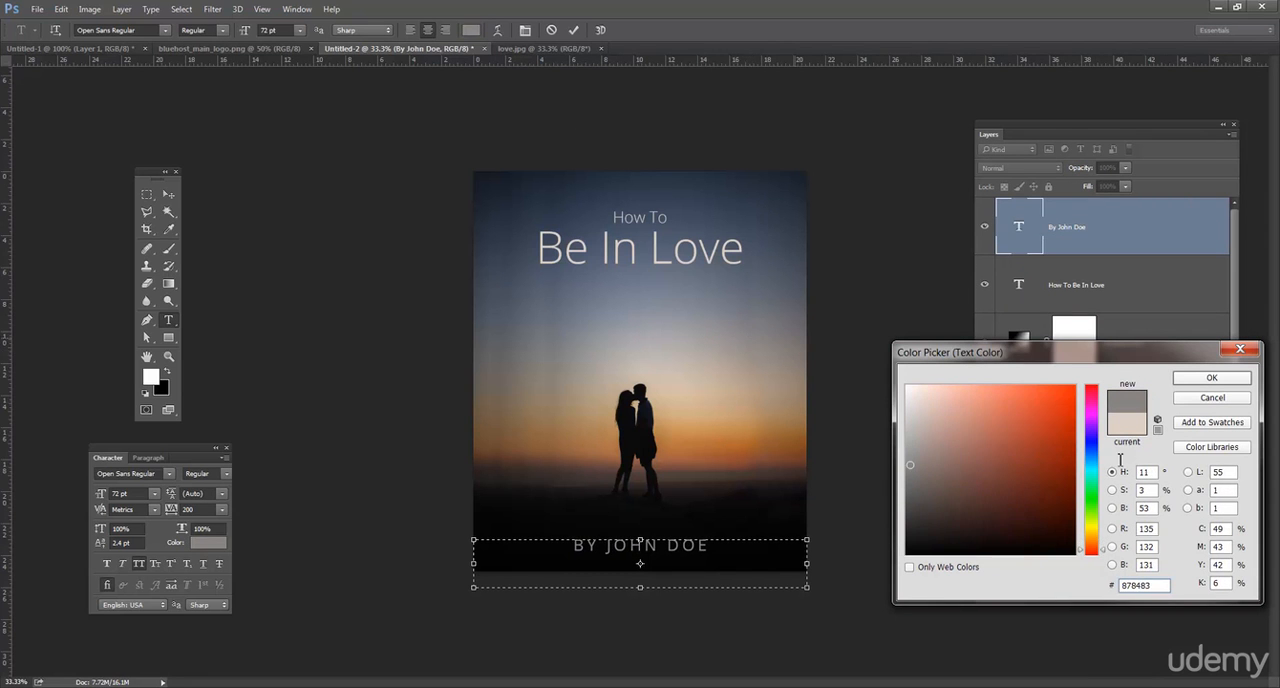
pyautogui.click(1212, 378)
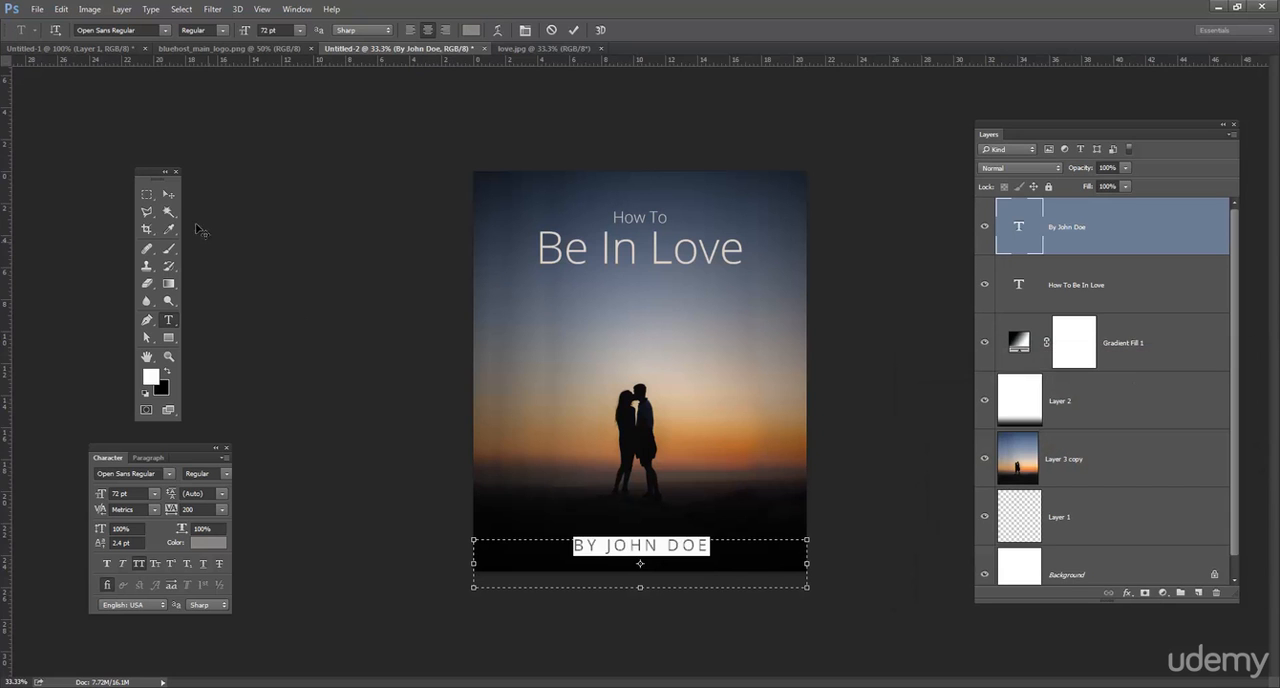
# Join the two title lines into one line by removing the line break between "How To" and "Be In Love".
pyautogui.hotkey('ctrl', 'h')
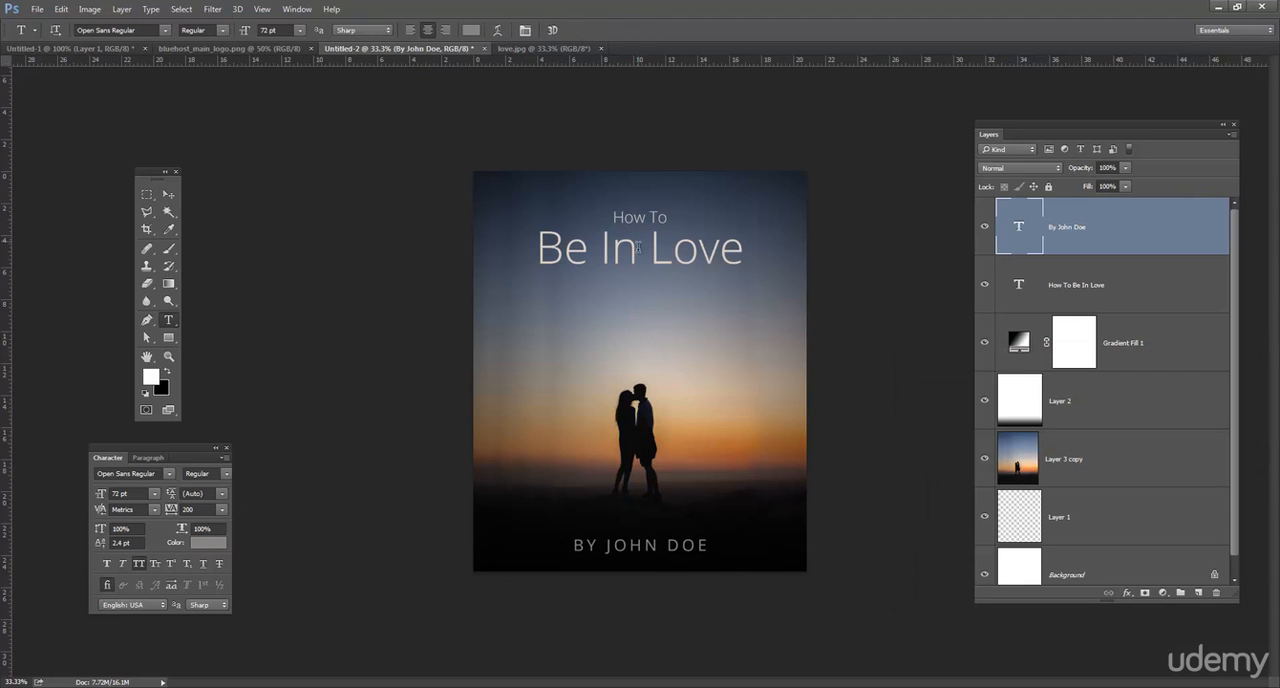
pyautogui.click(637, 250)
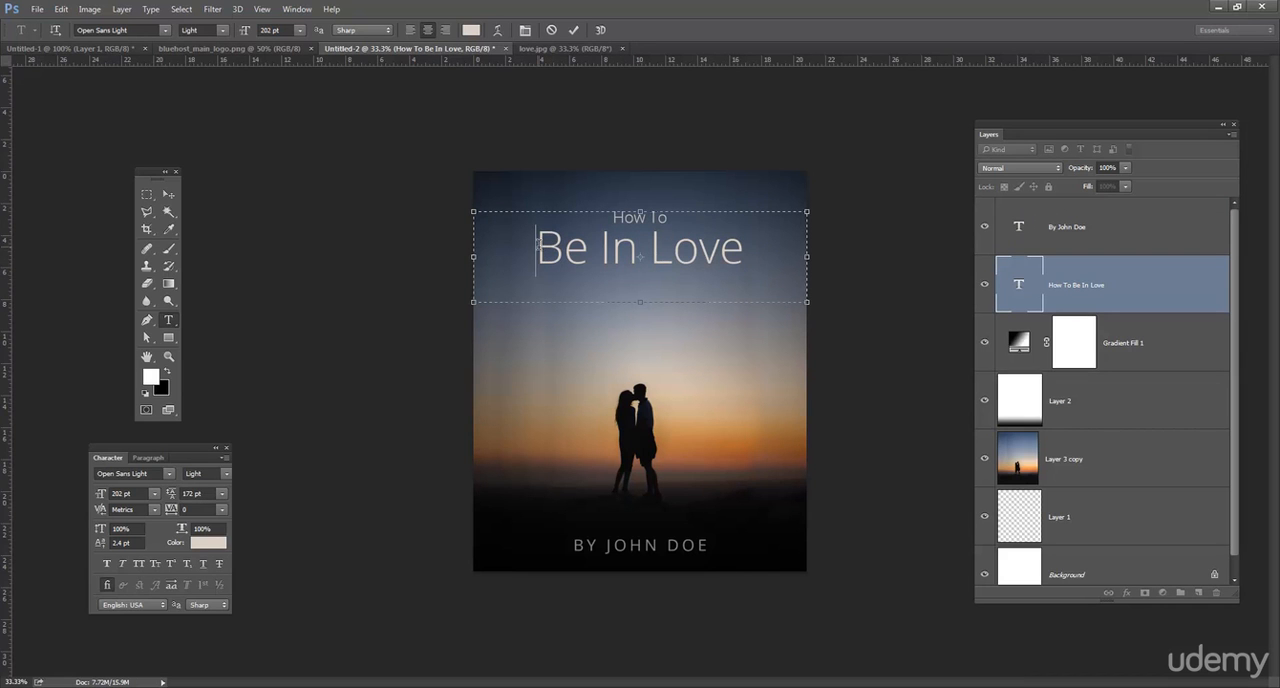
pyautogui.moveTo(539, 243); pyautogui.dragTo(553, 197)
pyautogui.click(607, 240)
pyautogui.moveTo(536, 248); pyautogui.dragTo(552, 199)
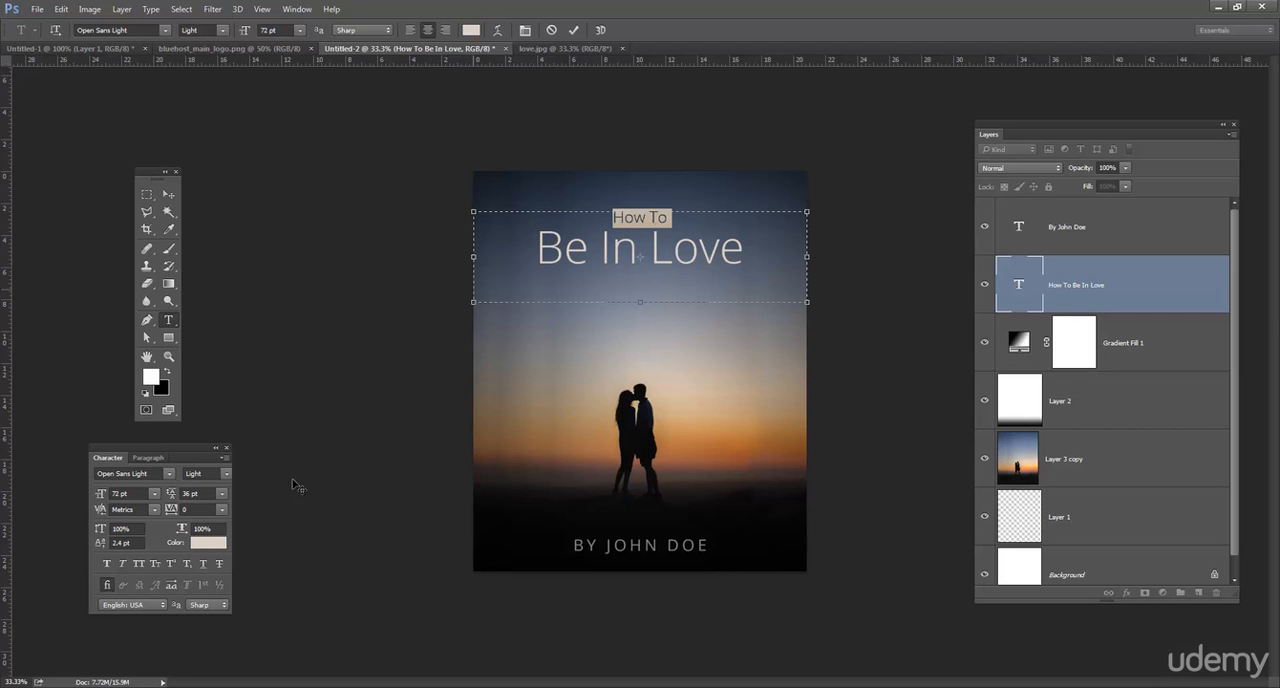
pyautogui.click(531, 258)
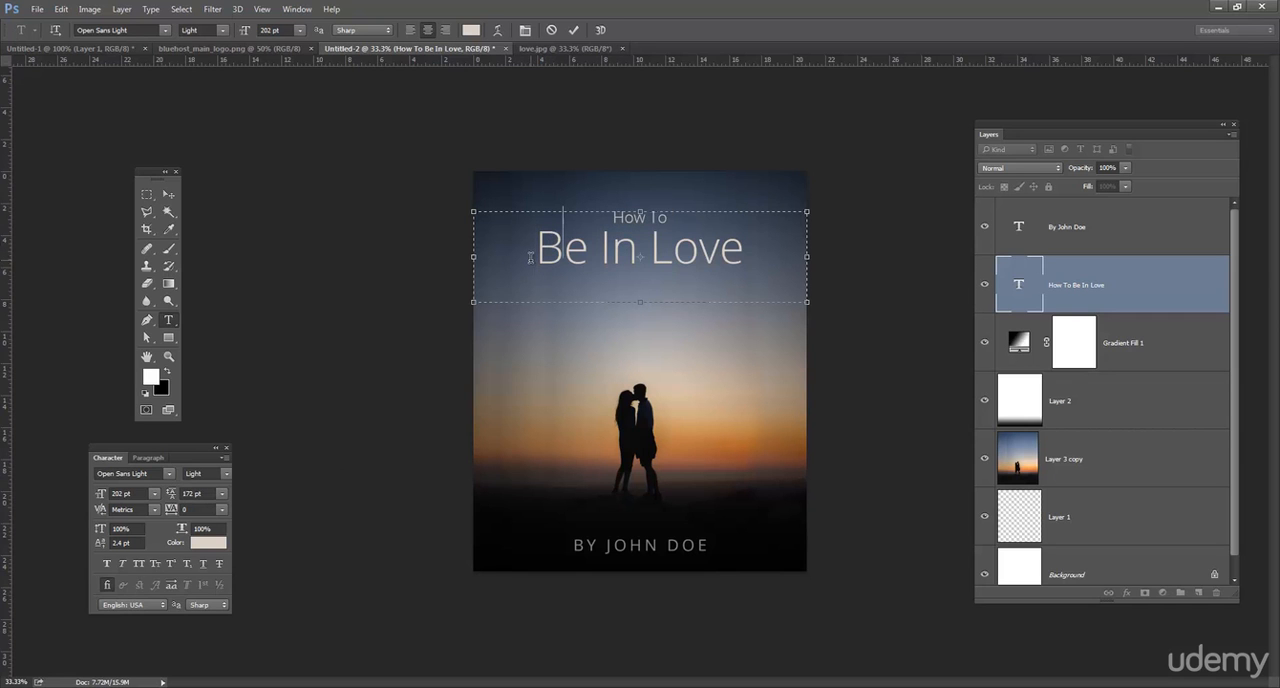
pyautogui.press('BackSpace')
# Set the whole title to a uniform 140 pt font size and restore the space between "To" and "Be".
pyautogui.hotkey('ctrl', 'a')
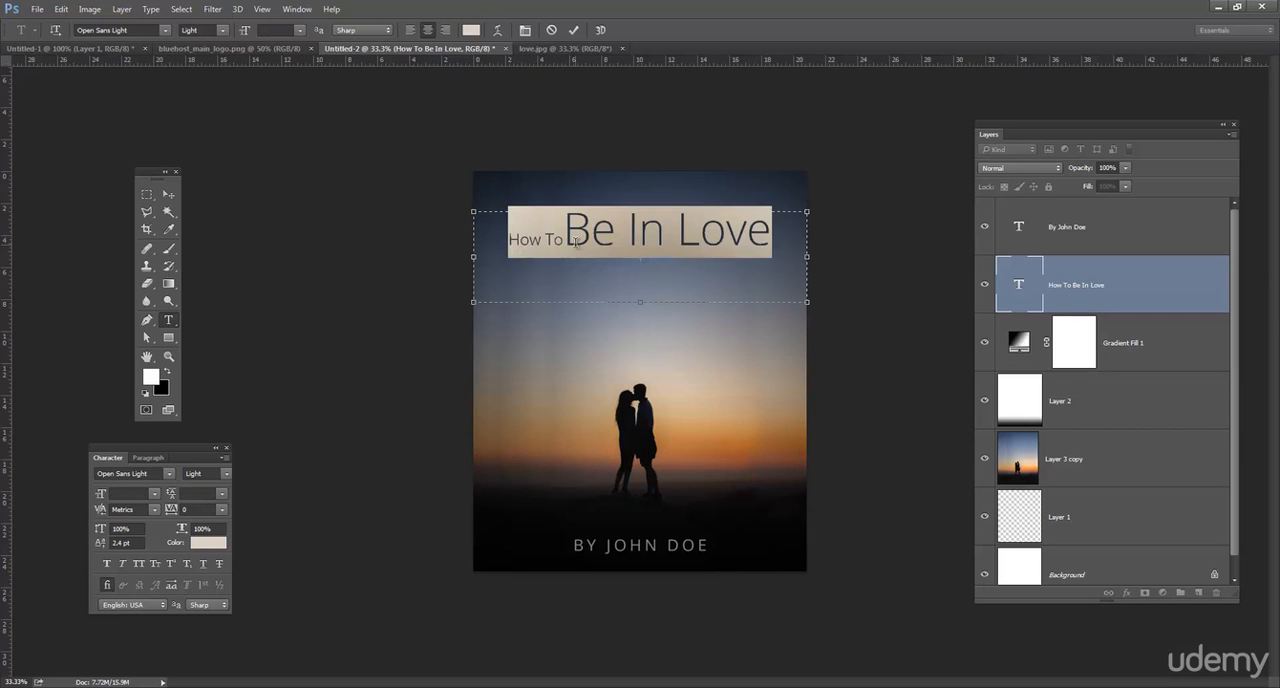
pyautogui.click(222, 496)
pyautogui.click(178, 503)
pyautogui.click(154, 493)
pyautogui.click(158, 487)
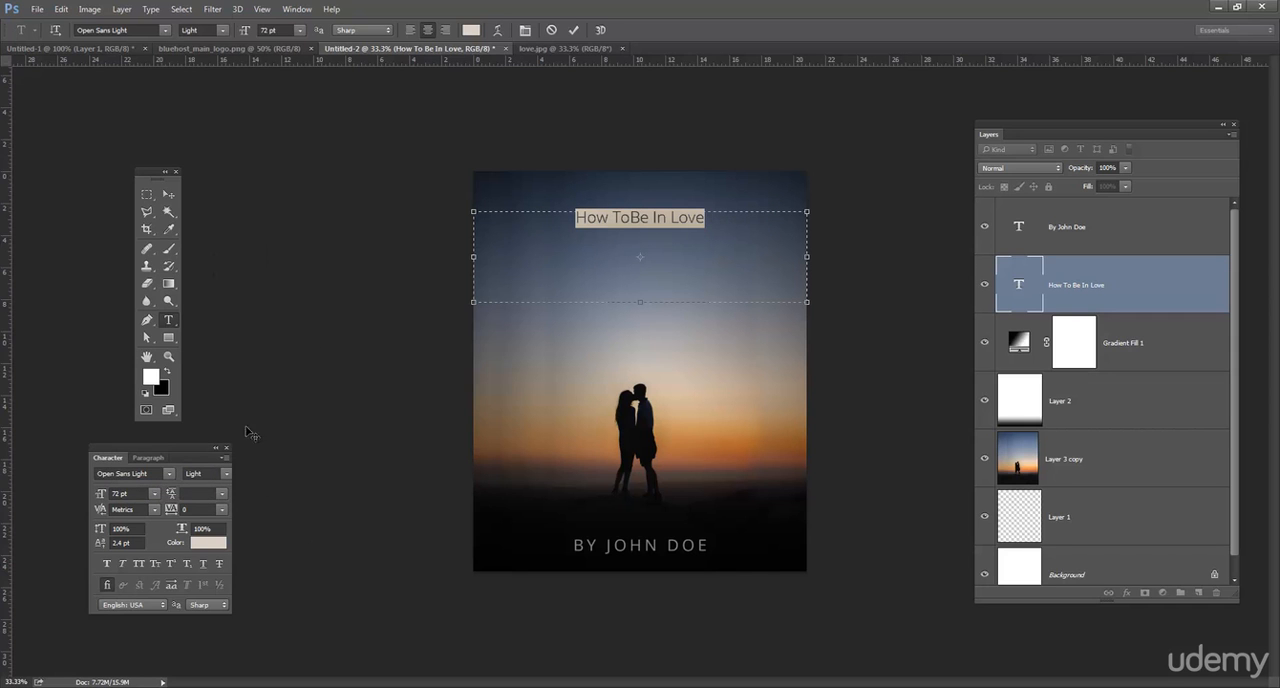
pyautogui.click(270, 30)
pyautogui.write('140')
pyautogui.press('Return')
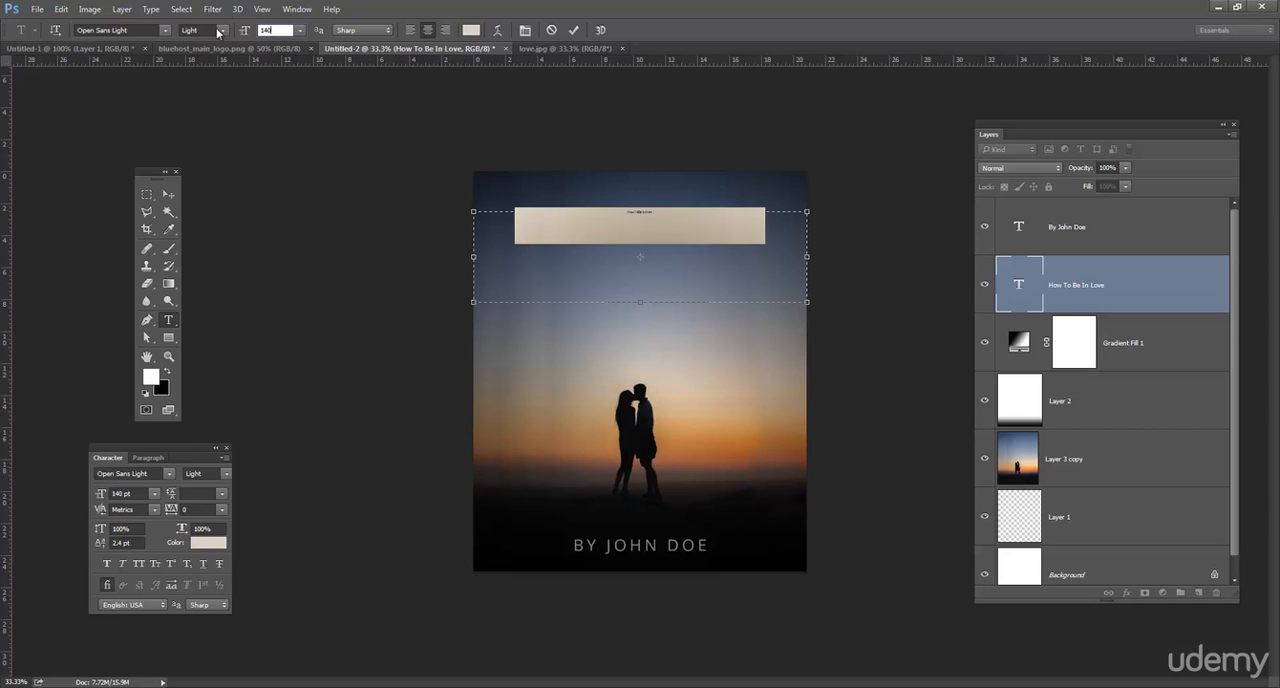
pyautogui.click(622, 225)
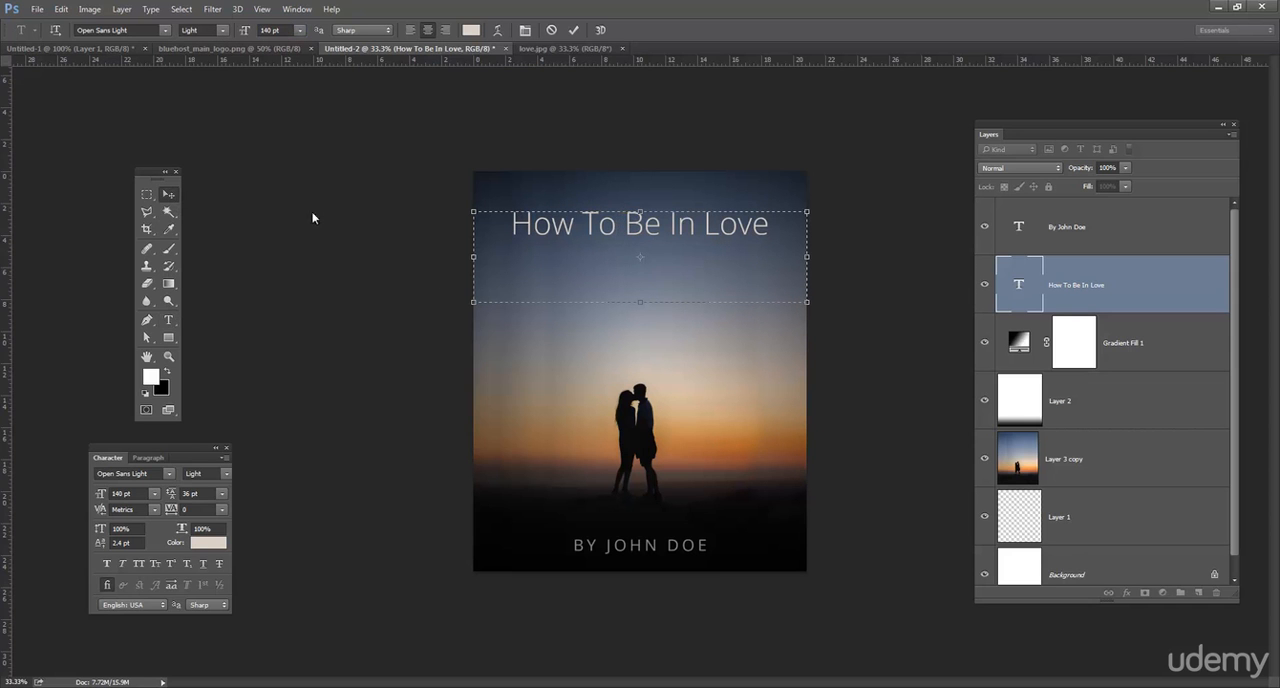
pyautogui.hotkey('ctrl', 'Return')
# Move the title slightly down, and shift the couple photo and the author line slightly up together.
pyautogui.press('v')
pyautogui.moveTo(677, 242); pyautogui.dragTo(680, 249)
pyautogui.click(1126, 464)
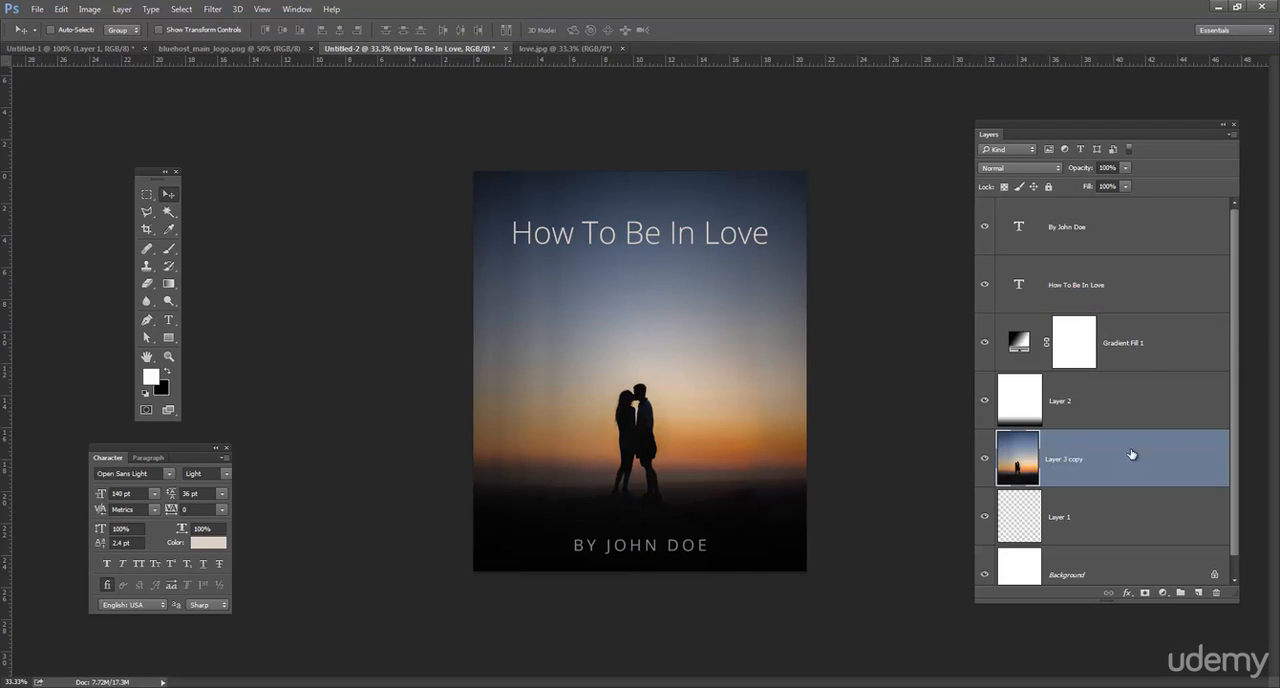
pyautogui.keyDown('ctrl'); pyautogui.click(1140, 242); pyautogui.keyUp('ctrl')
pyautogui.moveTo(704, 454); pyautogui.dragTo(703, 445)
# Stretch the dark ground gradient on Layer 2 slightly downwards past the cover's bottom edge.
pyautogui.click(1147, 344)
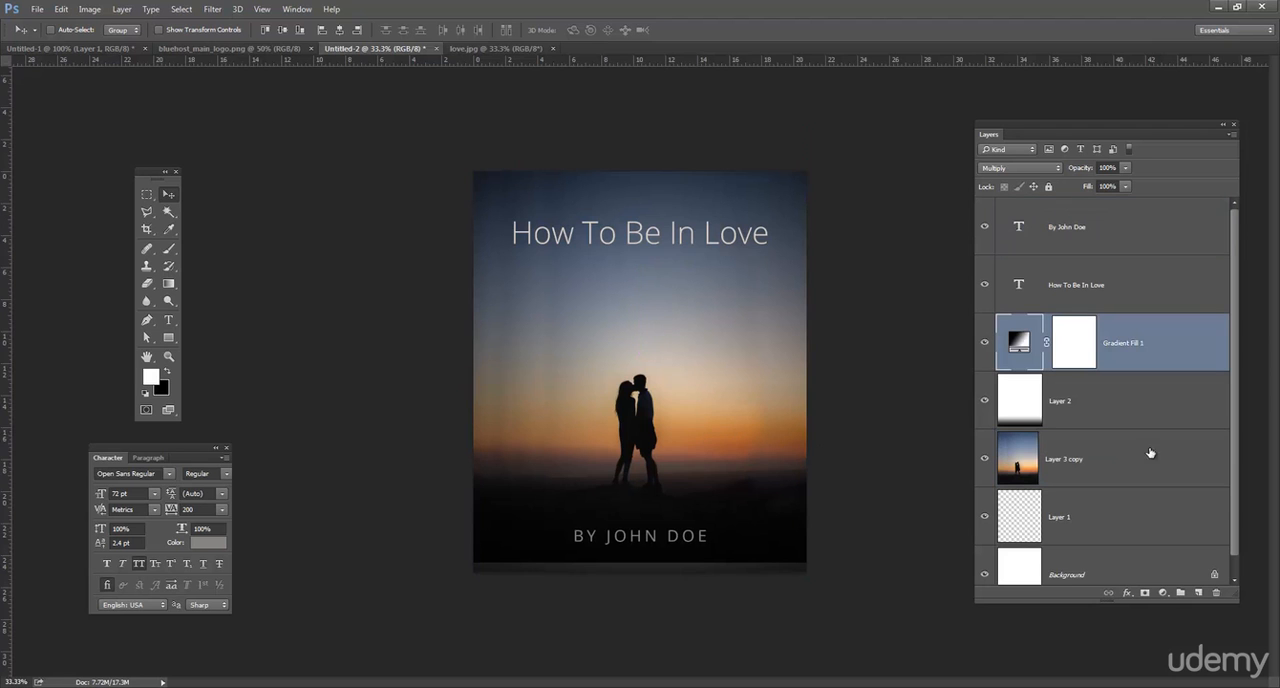
pyautogui.scroll(-1, 1103, 457)
pyautogui.click(1102, 403)
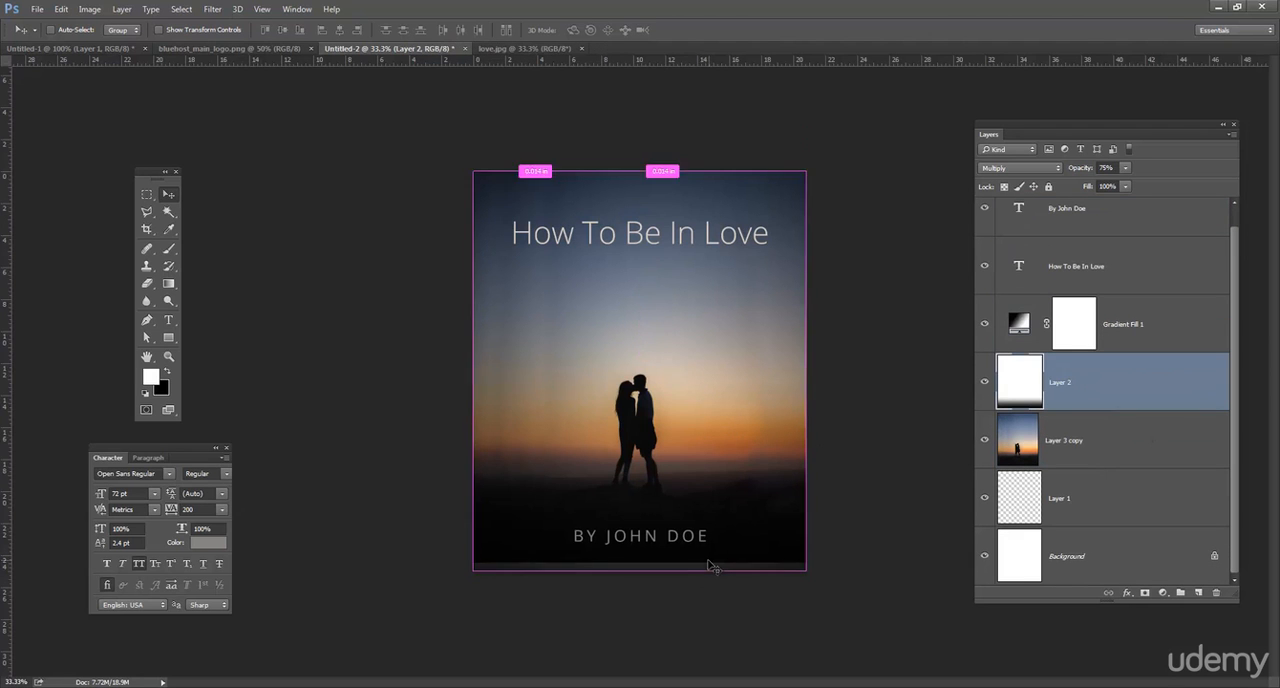
pyautogui.hotkey('ctrl', 't')
pyautogui.moveTo(641, 585)
pyautogui.mouseDown()
pyautogui.moveTo(650, 570)
pyautogui.moveTo(643, 593)
pyautogui.mouseUp()
pyautogui.press('Return')
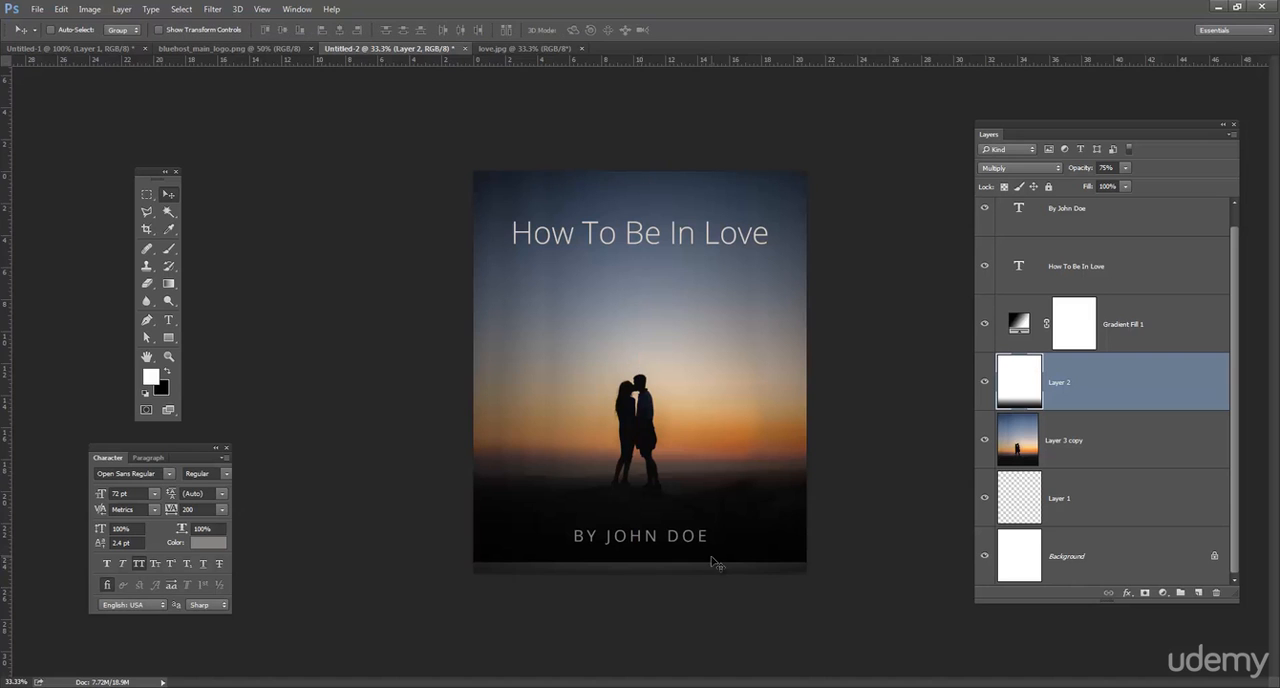
# Stretch the bottom strip of the photo on Layer 3 copy down to about 149% height to fill the gap below it.
pyautogui.click(1100, 458)
pyautogui.click(147, 194)
pyautogui.moveTo(473, 552); pyautogui.dragTo(840, 578)
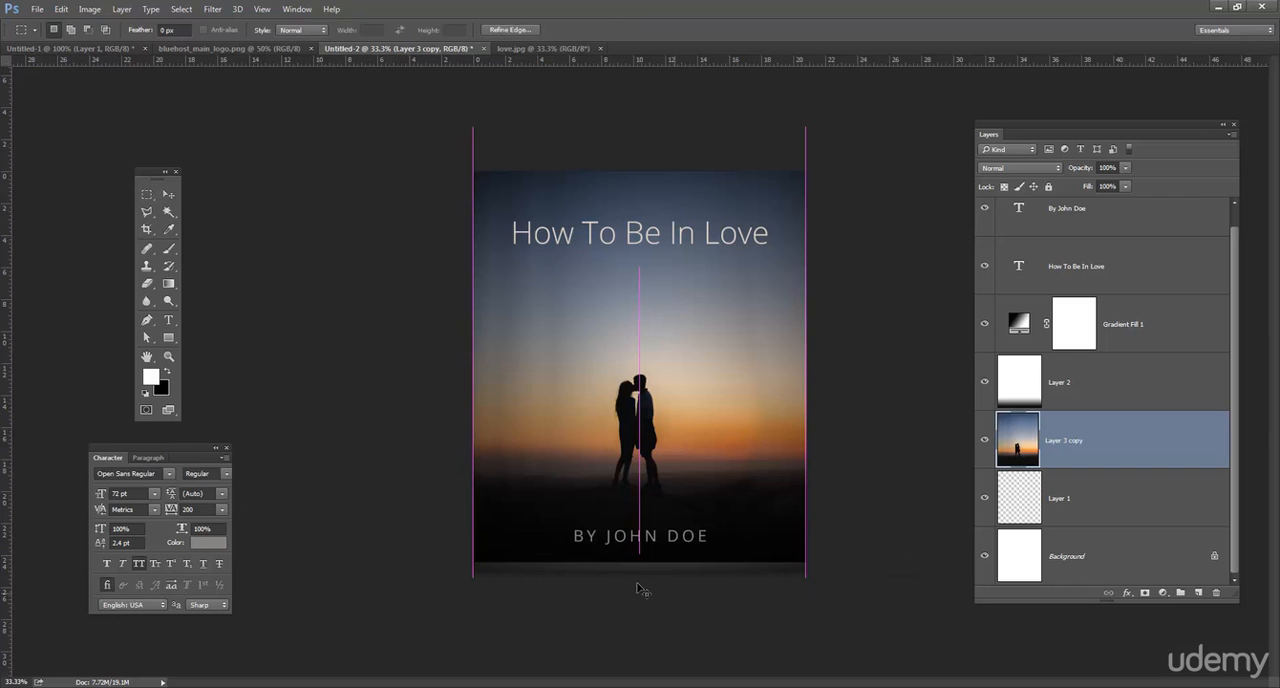
pyautogui.hotkey('ctrl', 't')
pyautogui.moveTo(648, 582); pyautogui.dragTo(648, 600)
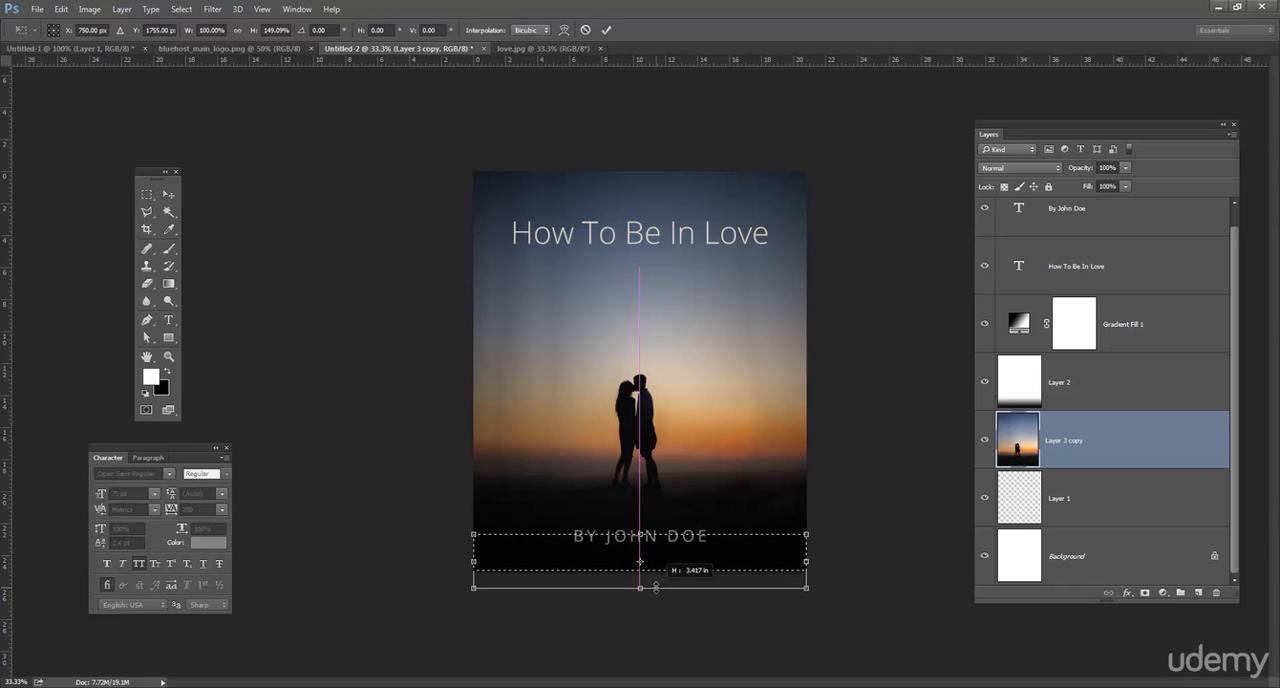
pyautogui.press('Return')
pyautogui.hotkey('ctrl', 'd')
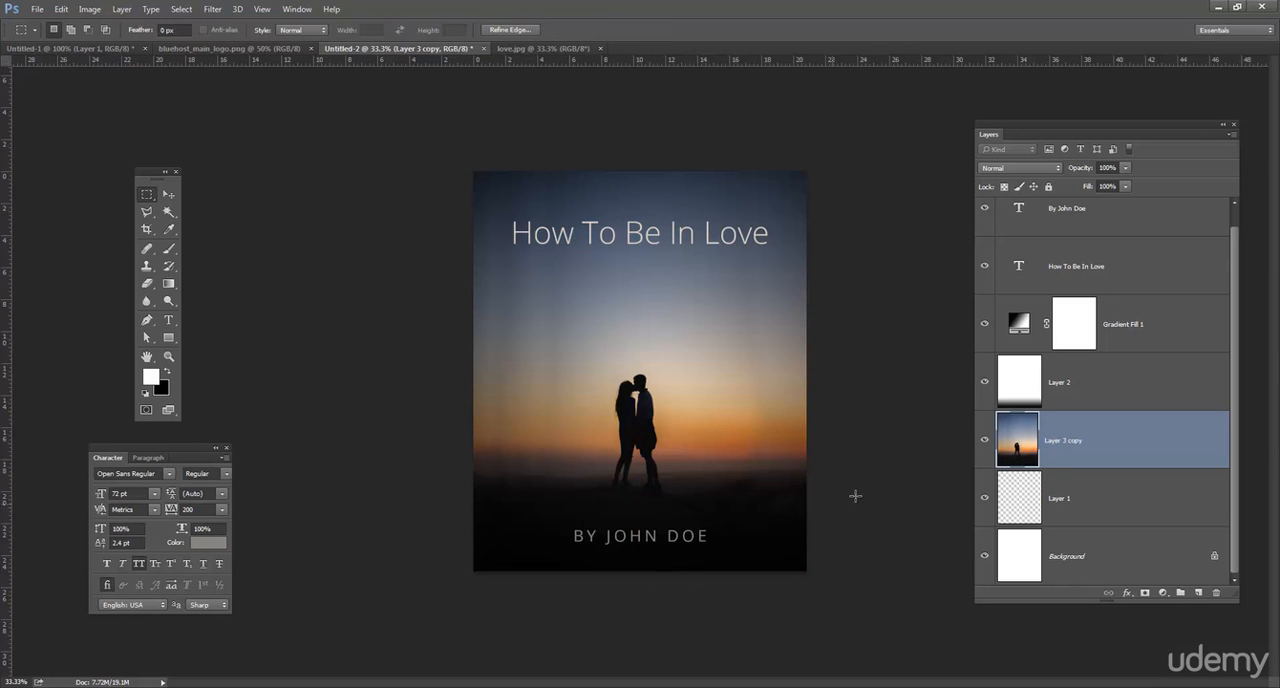
# Nudge the author line slightly down towards the cover's bottom edge.
pyautogui.click(168, 320)
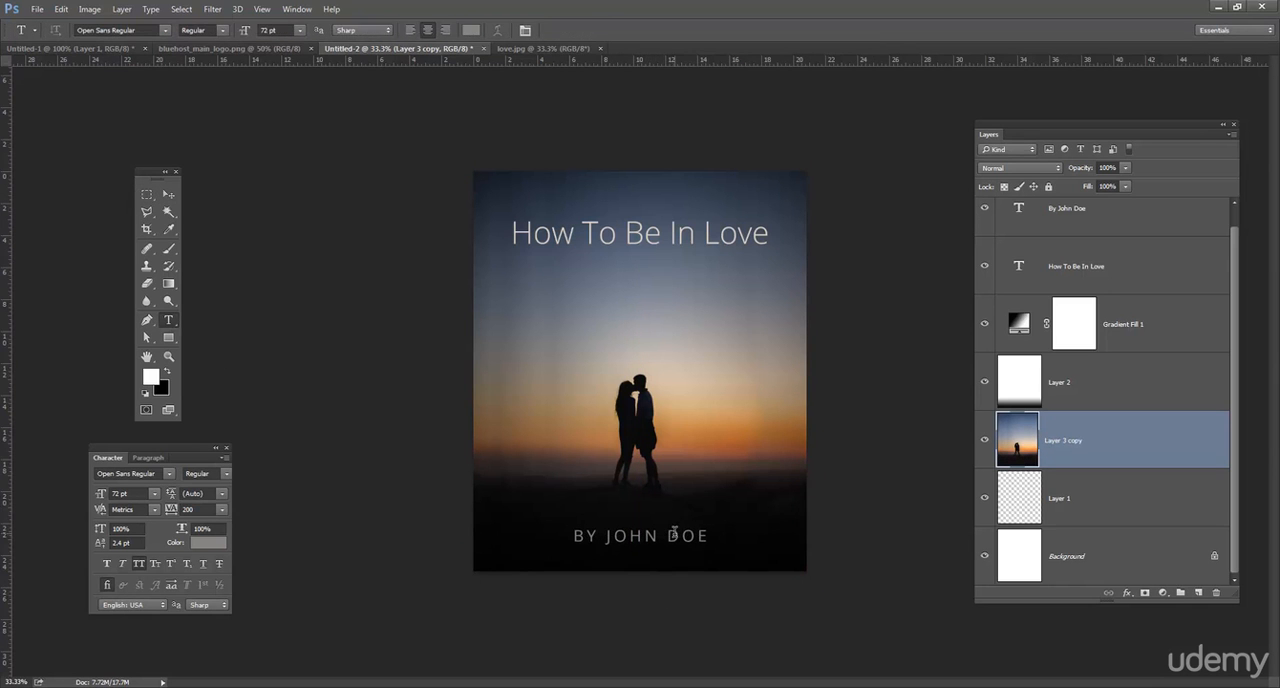
pyautogui.click(677, 536)
pyautogui.click(166, 200)
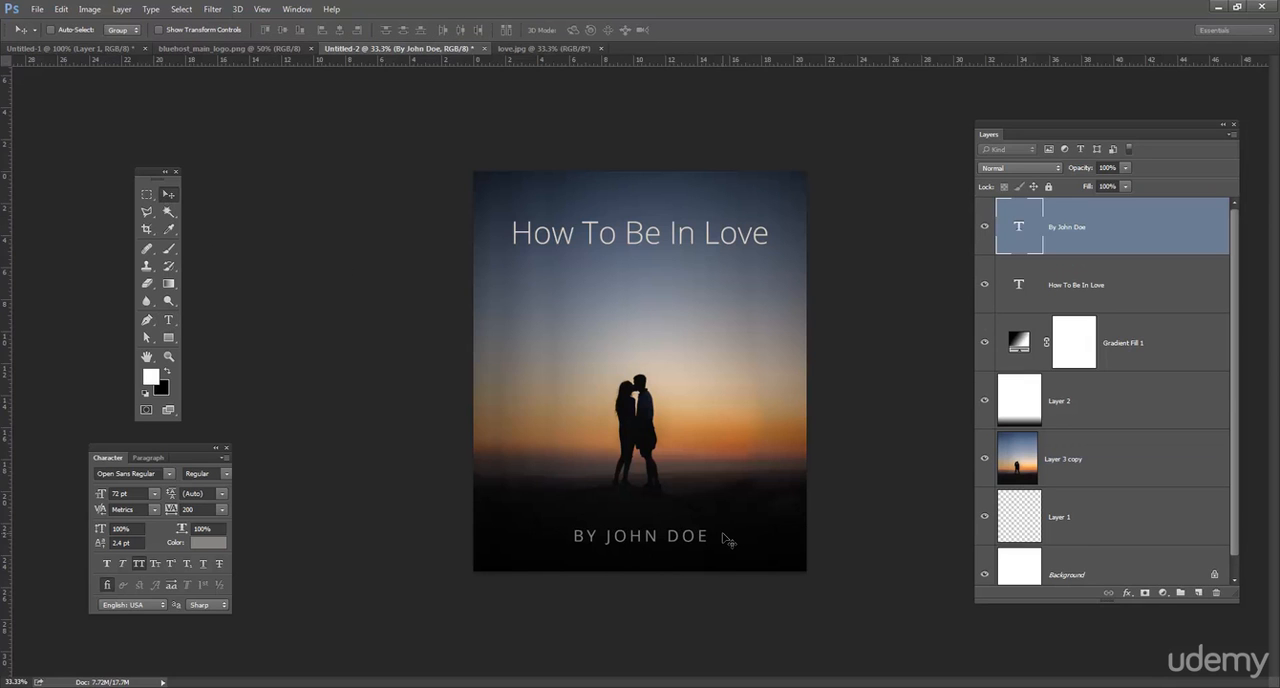
pyautogui.press('Down')
pyautogui.press('Down')
pyautogui.press('Down')
pyautogui.press('Down')
pyautogui.press('Down')
pyautogui.press('Down')
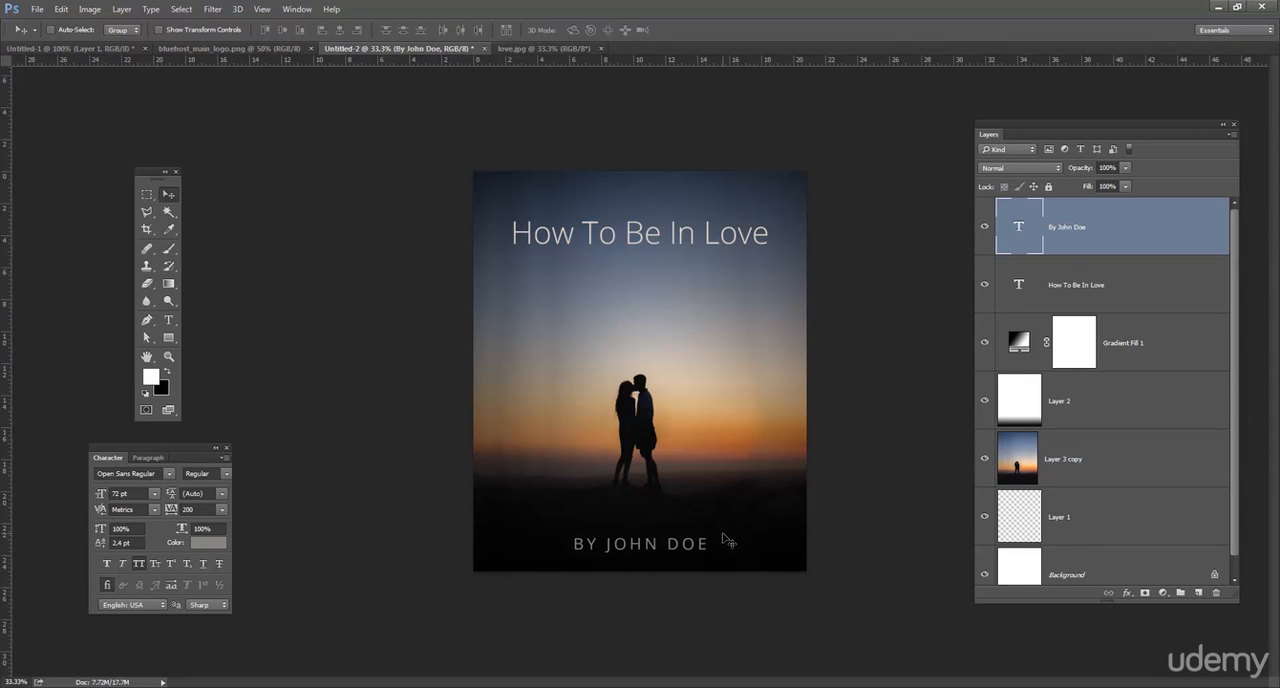
# Examine the whole cover at 12.5% thumbnail size to judge how readable the title and author line are.
pyautogui.hotkey('ctrl', '-')
pyautogui.hotkey('ctrl', '-')
pyautogui.hotkey('ctrl', '-')
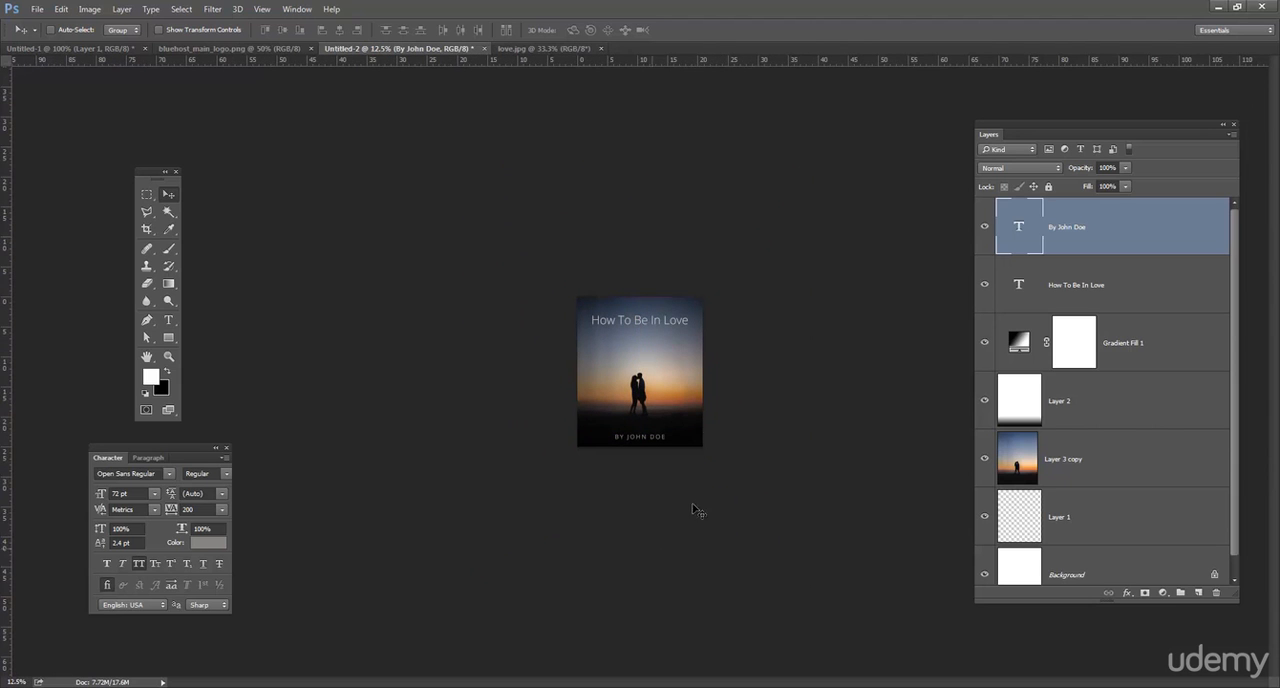
pyautogui.click(169, 320)
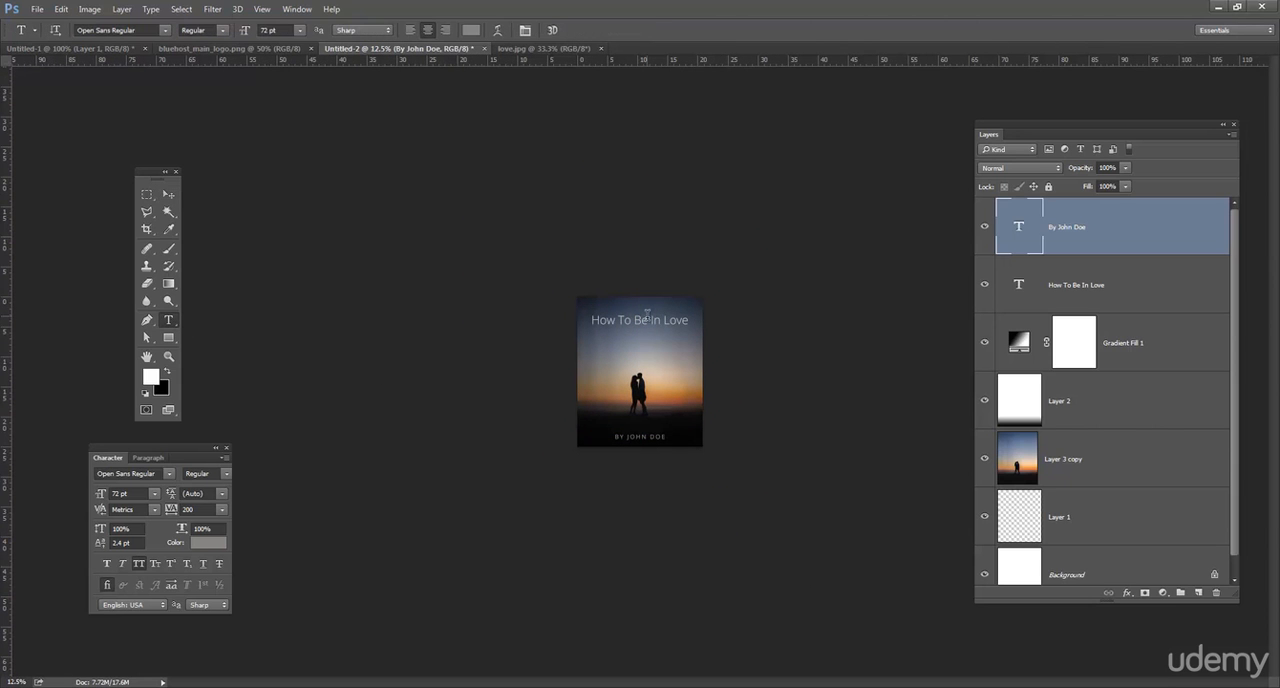
pyautogui.click(647, 318)
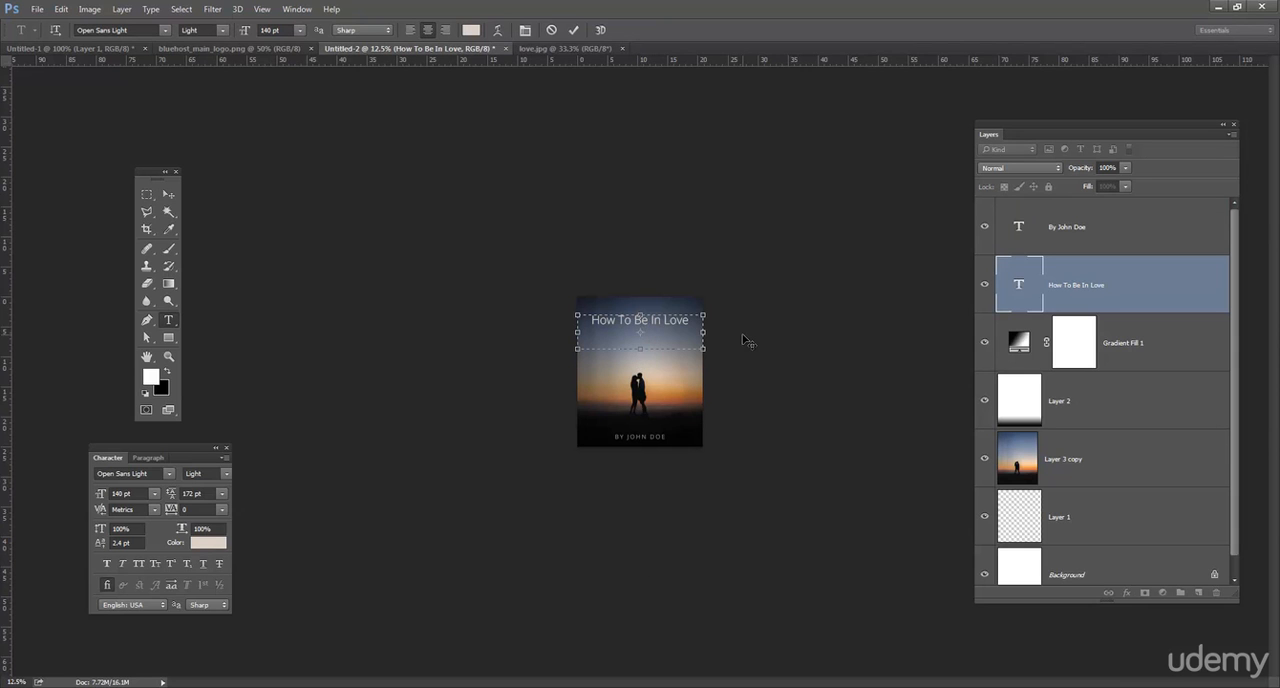
pyautogui.click(169, 194)
pyautogui.click(168, 319)
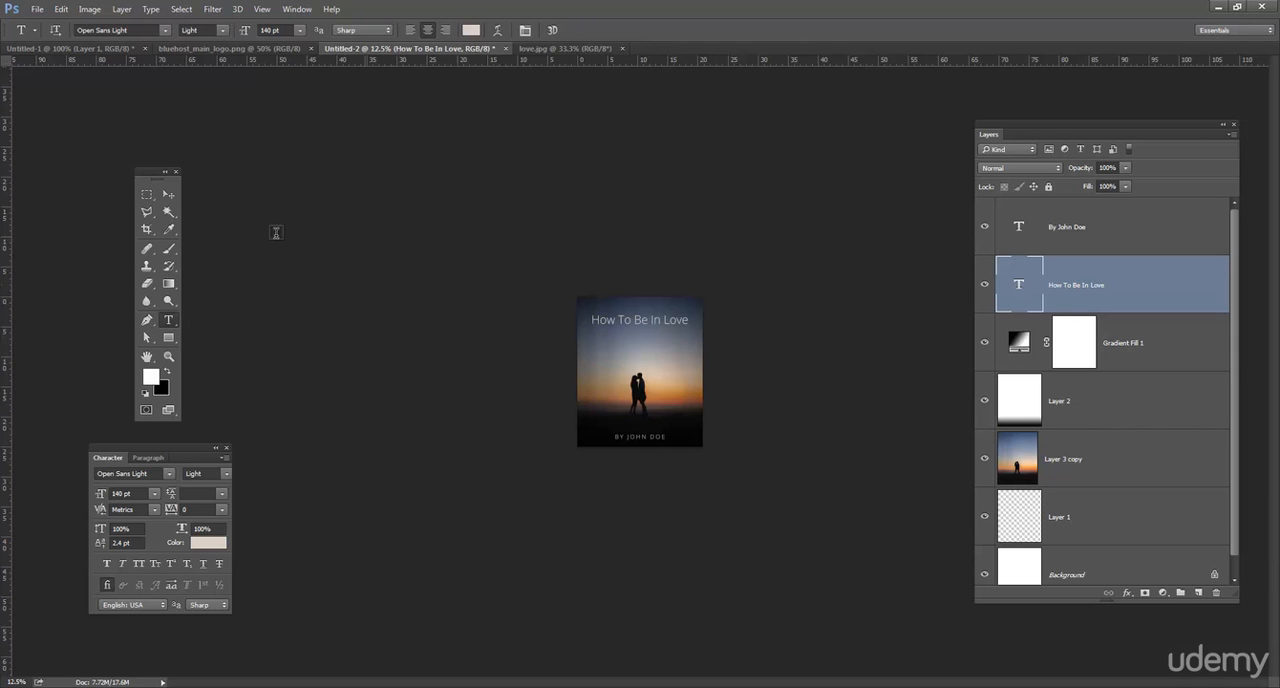
pyautogui.click(169, 194)
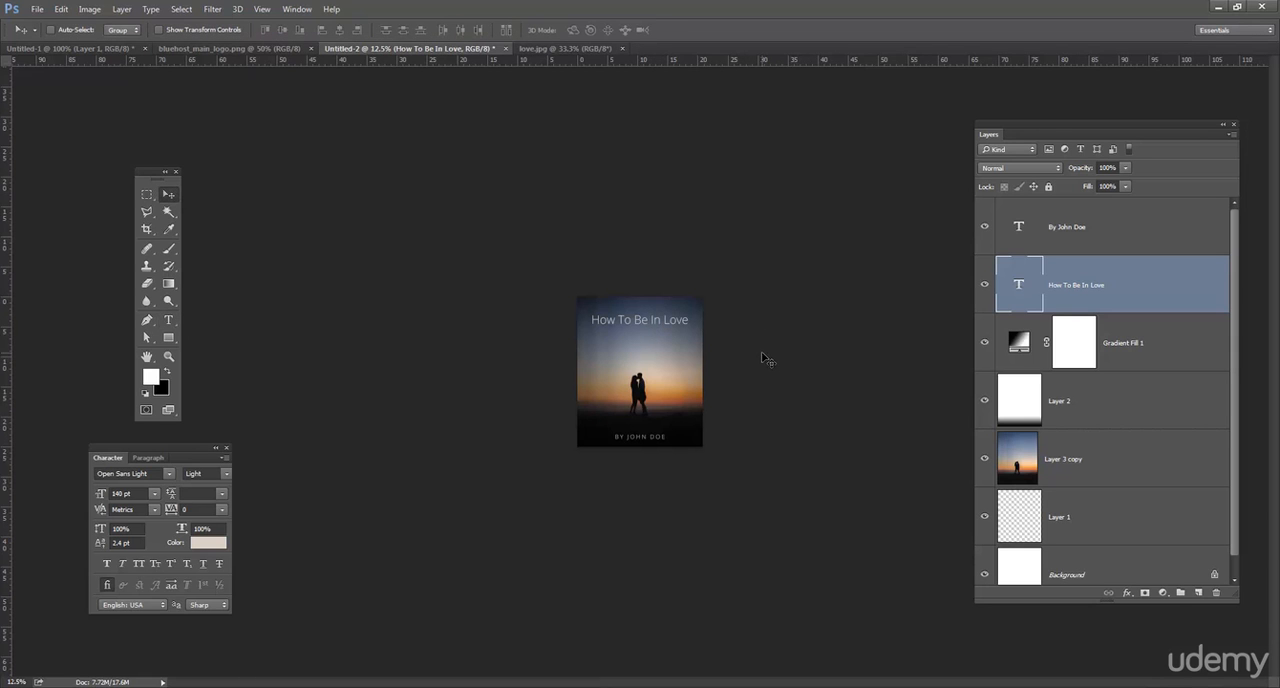
pyautogui.hotkey('ctrl', '+')
pyautogui.hotkey('ctrl', '+')
pyautogui.hotkey('ctrl', '+')
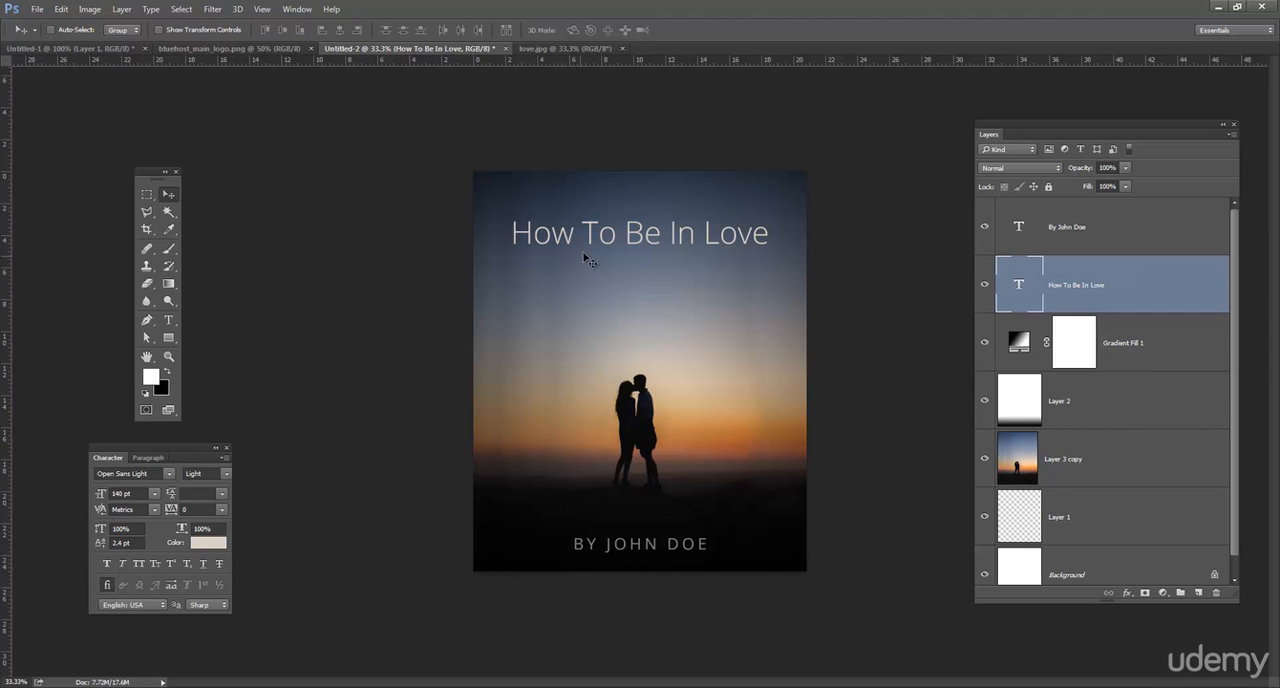
# Extend the title's text box slightly downwards and place the text cursor after "Love".
pyautogui.click(168, 320)
pyautogui.click(626, 238)
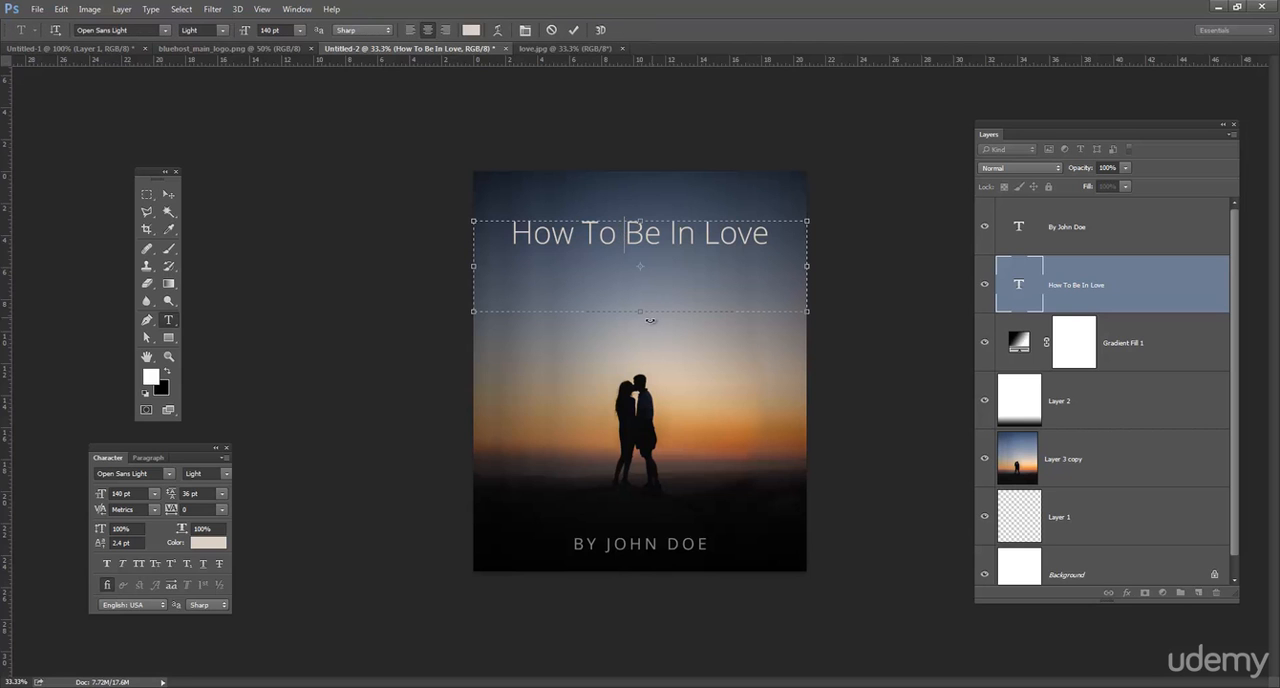
pyautogui.moveTo(650, 318); pyautogui.dragTo(650, 327)
pyautogui.click(786, 240)
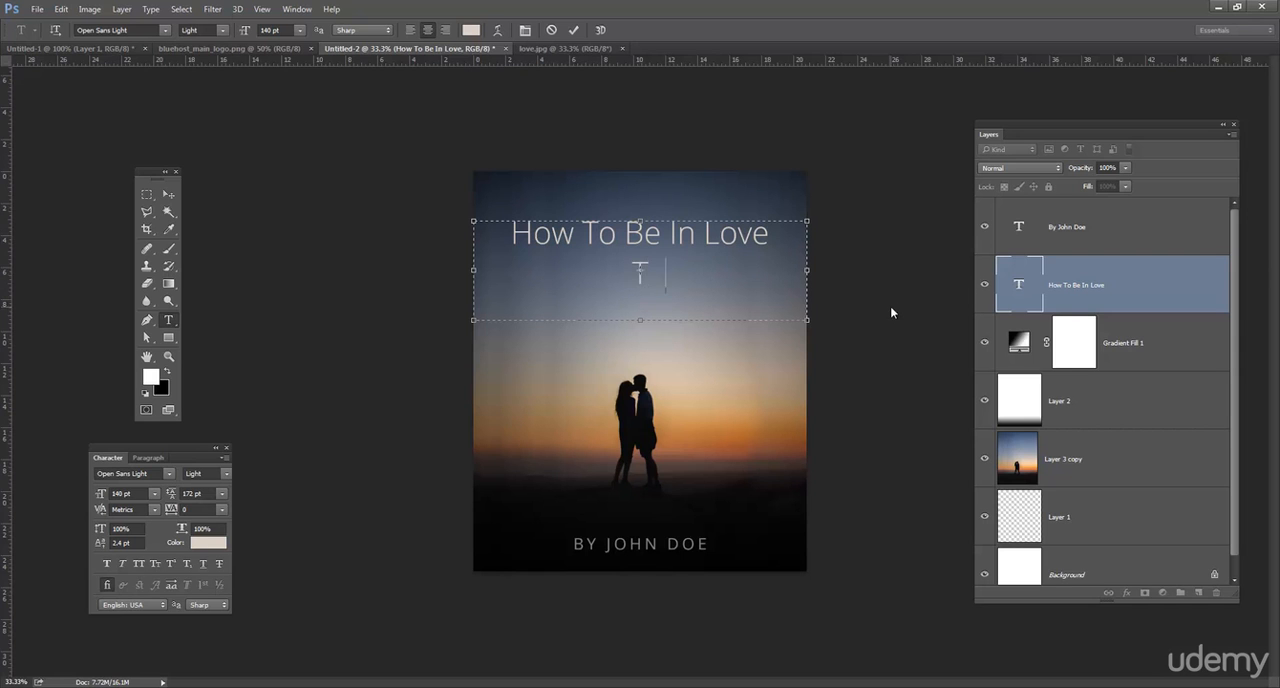
# Add the subtitle "The Secrets To A Happy Life" below the title line and extend the text box downwards to fit it.
pyautogui.write('The Secret')
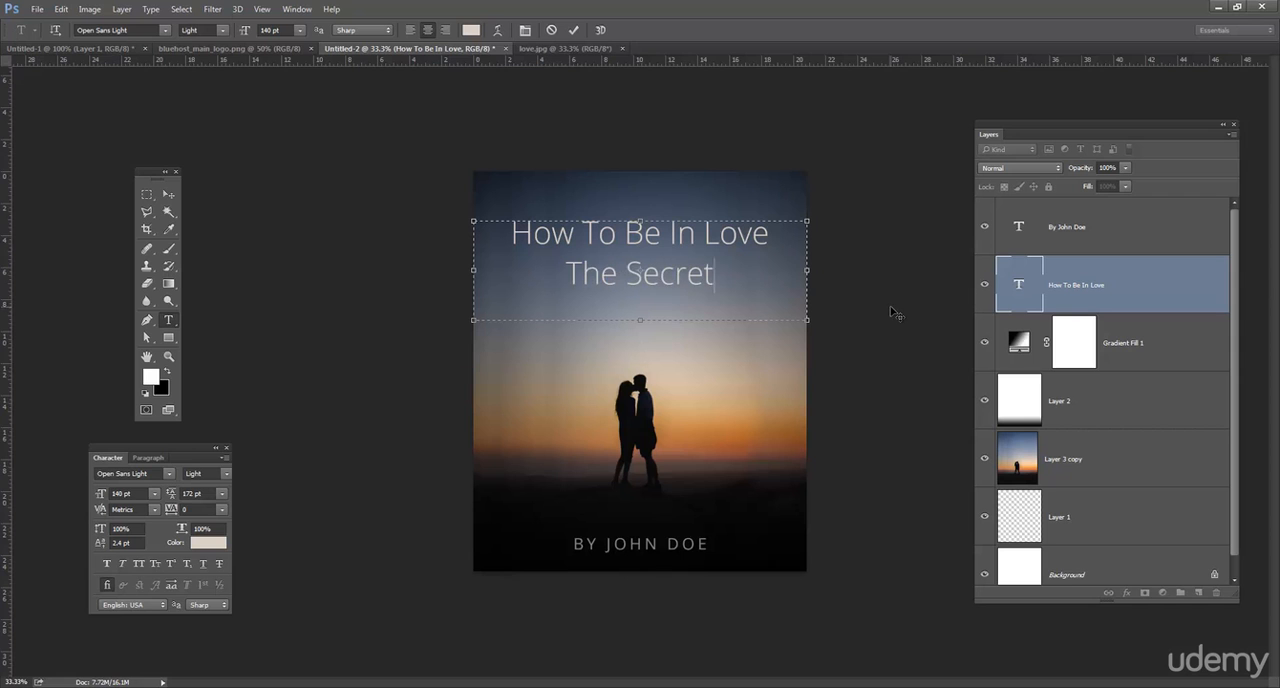
pyautogui.write('s To')
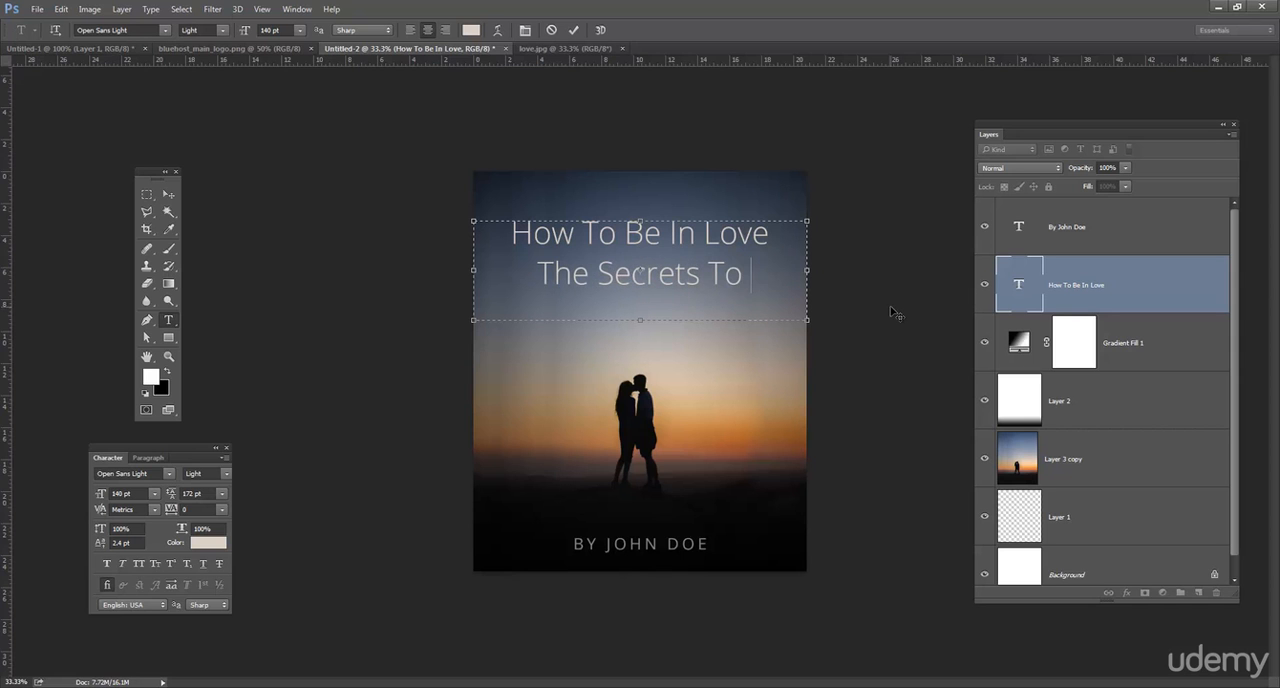
pyautogui.write(' A Happy')
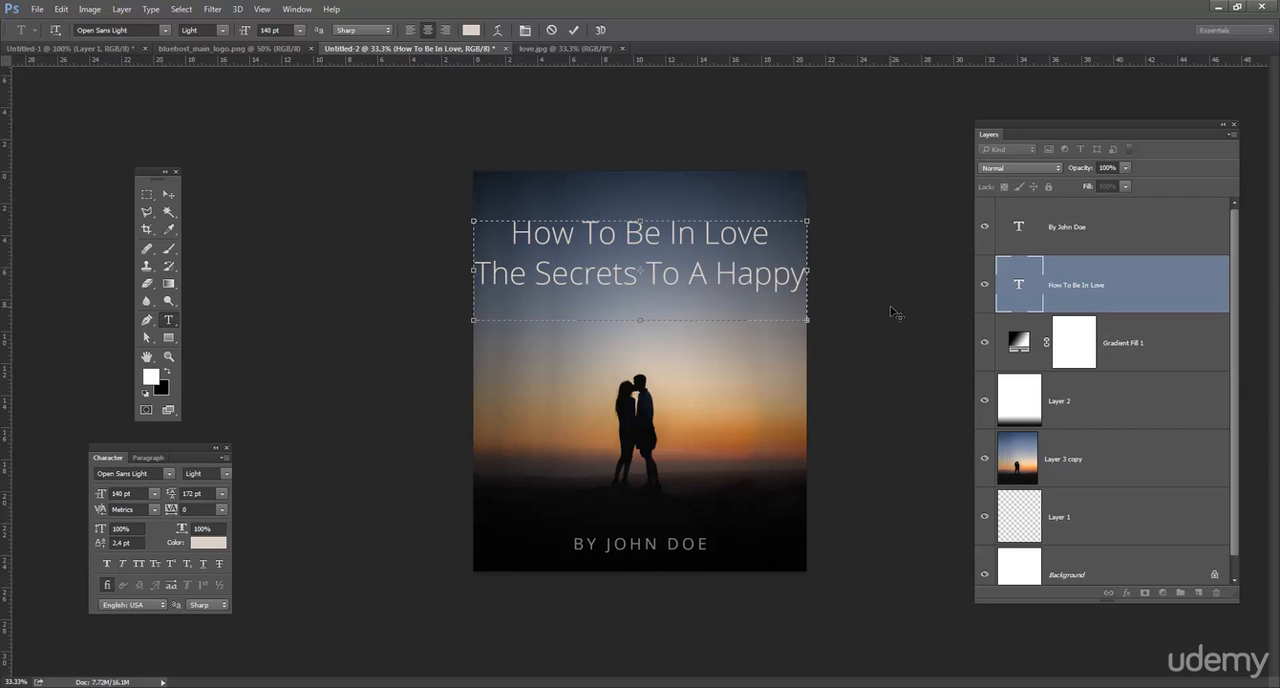
pyautogui.moveTo(653, 321); pyautogui.dragTo(653, 375)
# Reduce the subtitle's font size to 78 pt so that it fits on a single line.
pyautogui.moveTo(563, 300); pyautogui.dragTo(474, 271)
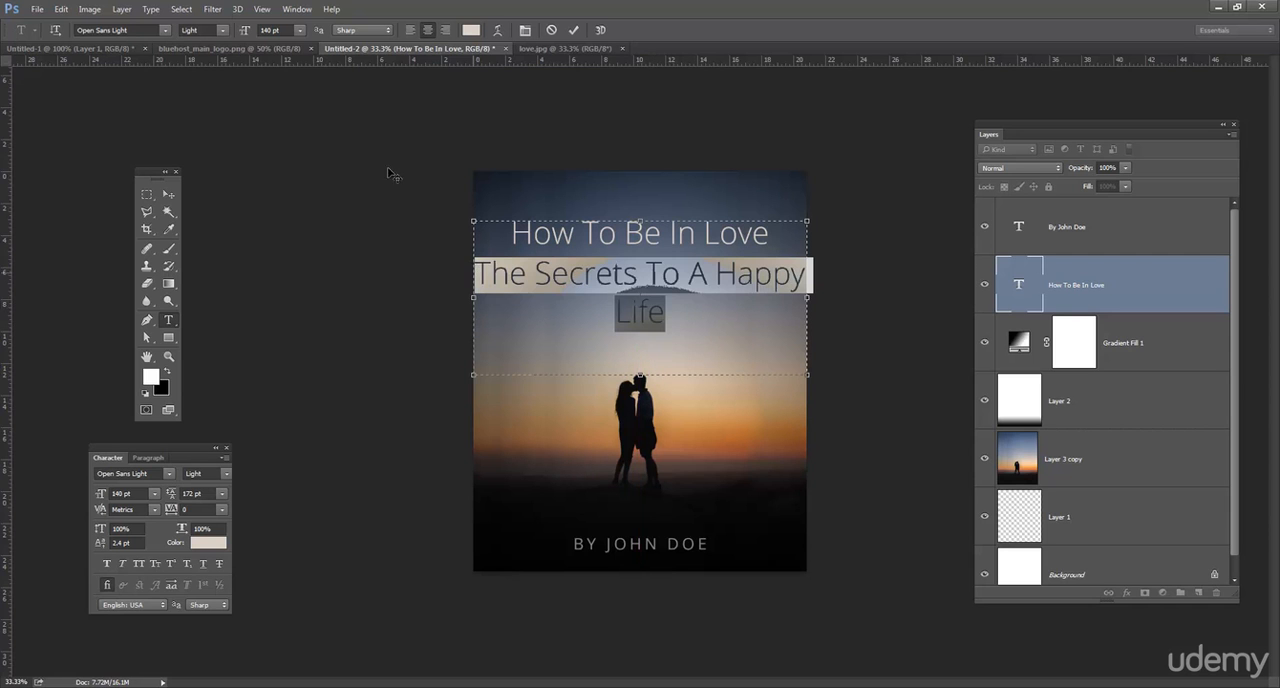
pyautogui.click(298, 32)
pyautogui.click(294, 212)
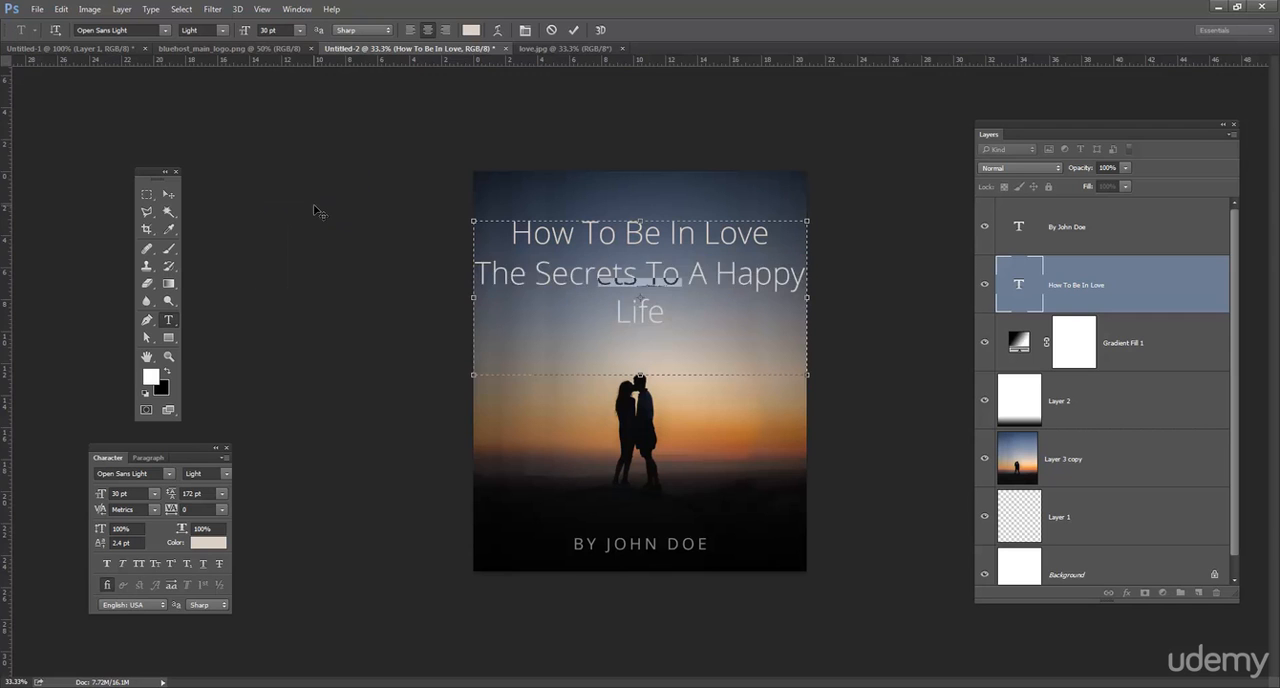
pyautogui.click(283, 30)
pyautogui.press('Up')
pyautogui.press('Up')
pyautogui.press('Up')
pyautogui.press('Up')
pyautogui.press('Up')
pyautogui.press('Up')
pyautogui.press('Up')
pyautogui.press('Up')
pyautogui.press('Up')
pyautogui.press('Up')
pyautogui.press('Up')
pyautogui.press('Up')
pyautogui.press('Up')
pyautogui.press('Up')
pyautogui.press('Up')
pyautogui.press('Up')
pyautogui.press('Up')
pyautogui.press('Up')
pyautogui.press('Up')
pyautogui.press('Up')
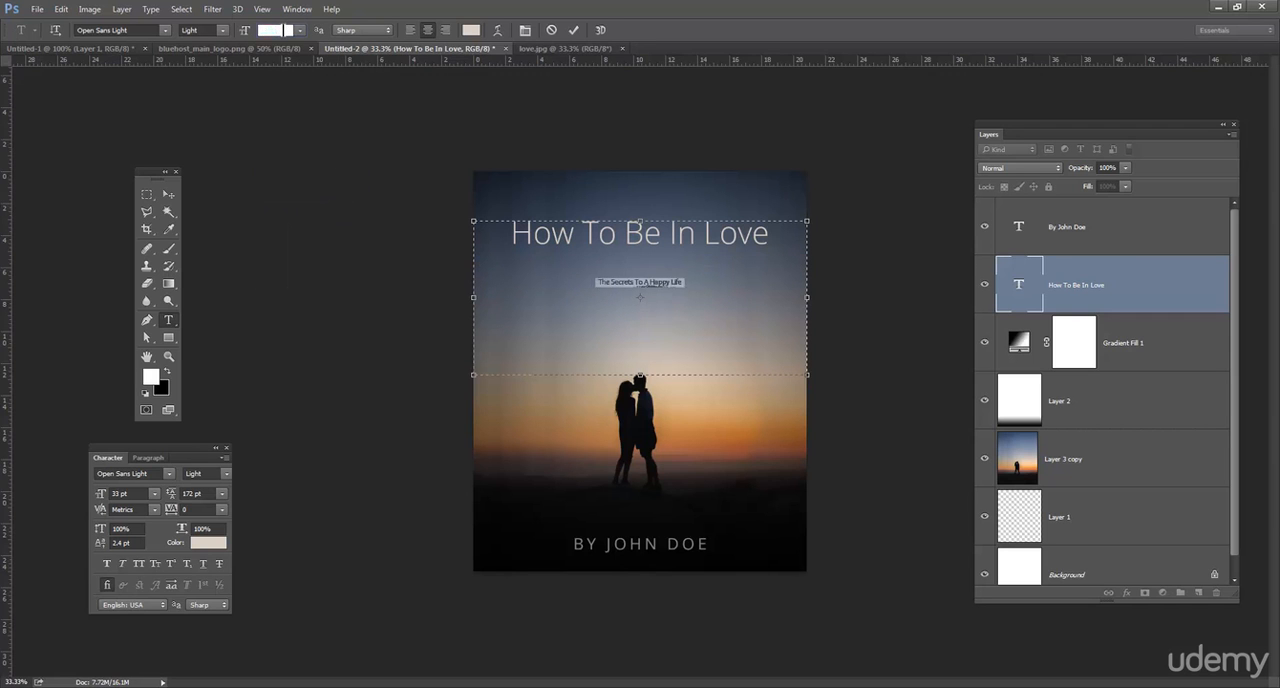
pyautogui.press('Up')
pyautogui.press('Up')
pyautogui.press('Up')
pyautogui.press('Up')
pyautogui.press('Up')
pyautogui.press('Up')
pyautogui.press('Up')
pyautogui.press('Up')
pyautogui.press('Up')
pyautogui.press('Up')
pyautogui.press('Up')
pyautogui.press('Up')
pyautogui.press('Up')
pyautogui.press('Up')
pyautogui.press('Up')
pyautogui.press('Up')
pyautogui.press('Up')
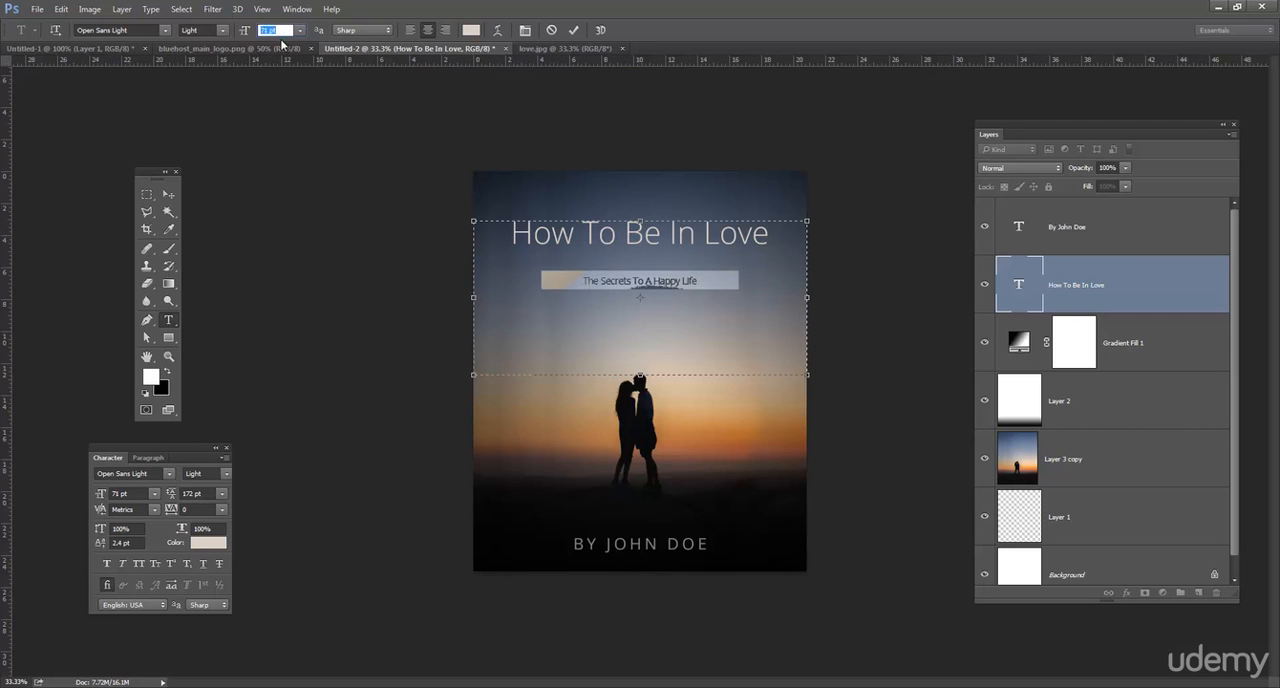
pyautogui.press('Down')
# Set the subtitle's font weight to Open Sans Regular.
pyautogui.tripleClick(618, 277)
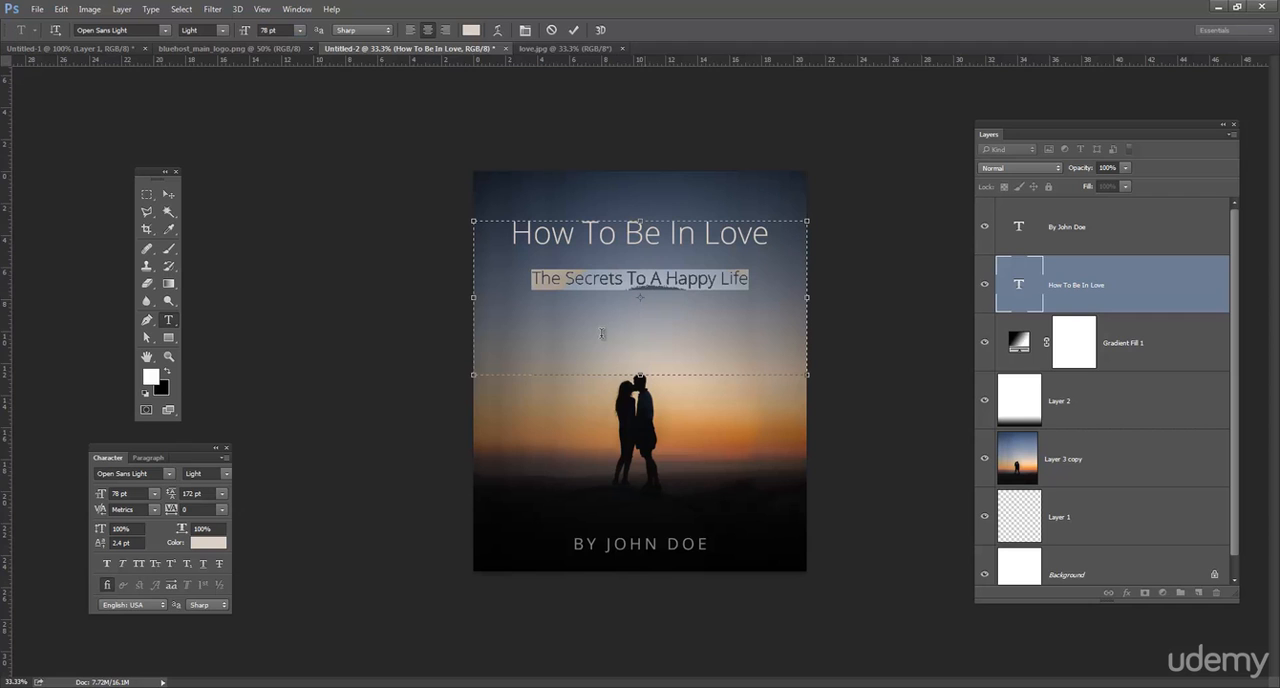
pyautogui.click(224, 33)
pyautogui.click(226, 88)
pyautogui.click(665, 250)
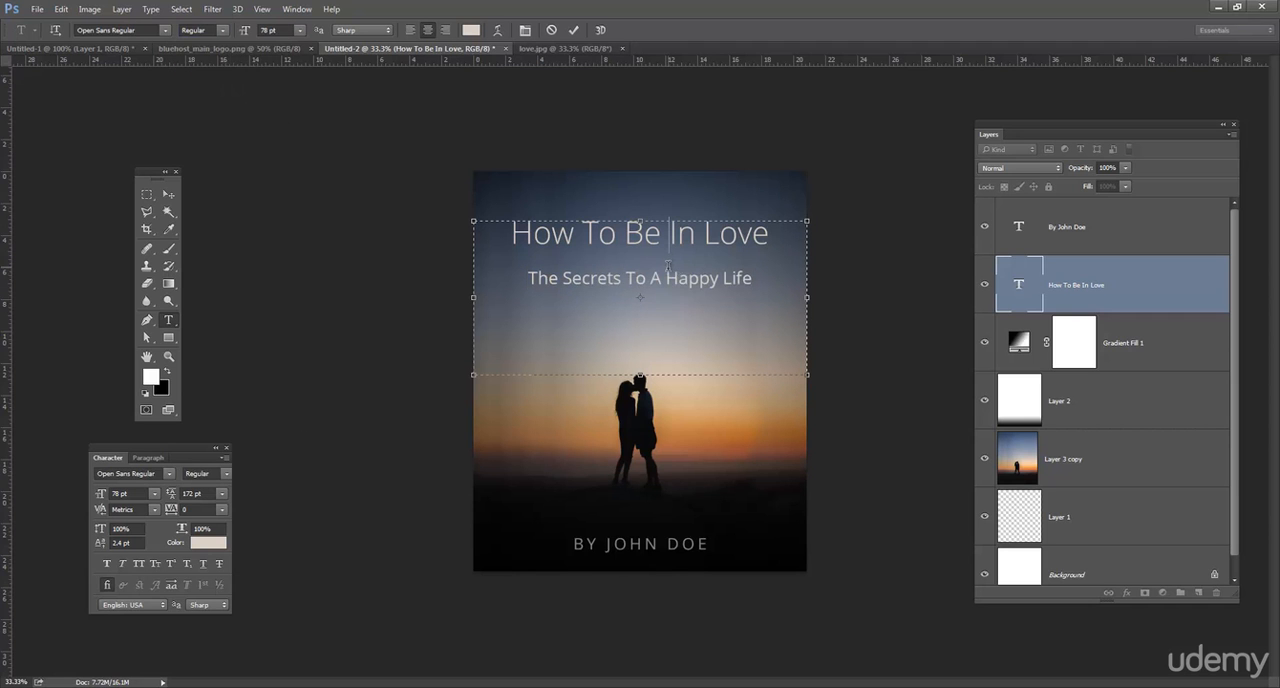
# Recolour the subtitle with a light tan sampled from the sunset sky beside the couple.
pyautogui.tripleClick(716, 280)
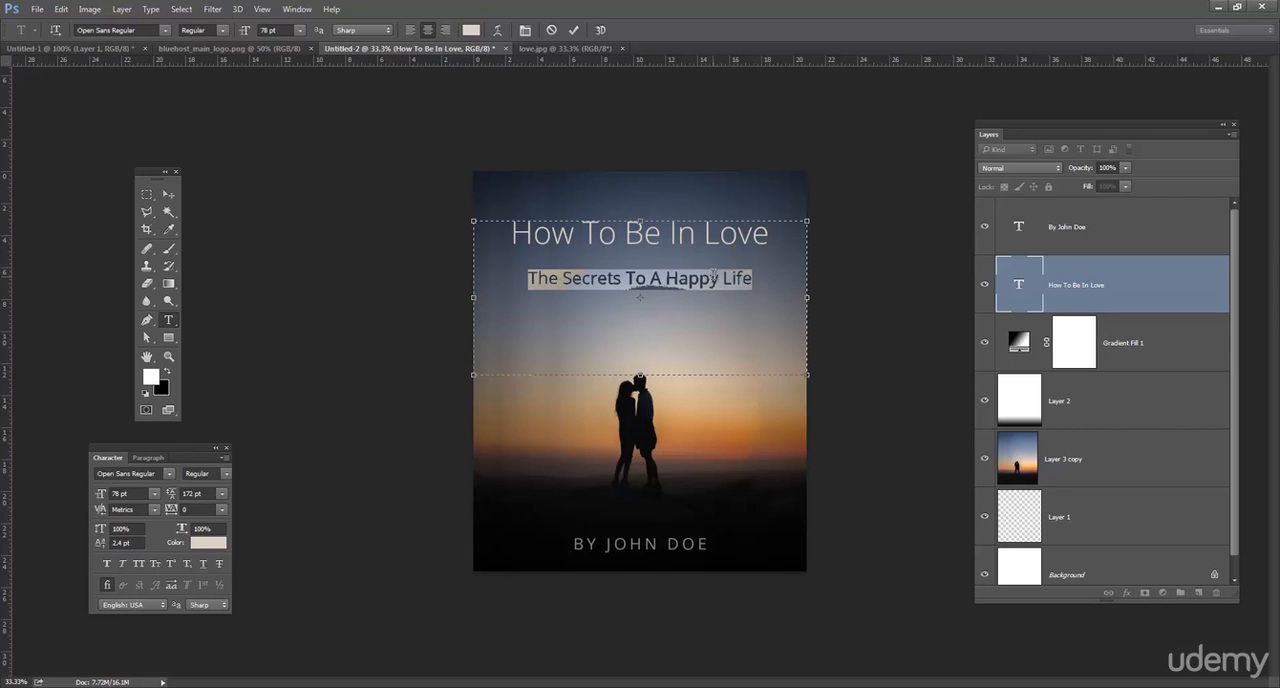
pyautogui.click(471, 30)
pyautogui.click(726, 388)
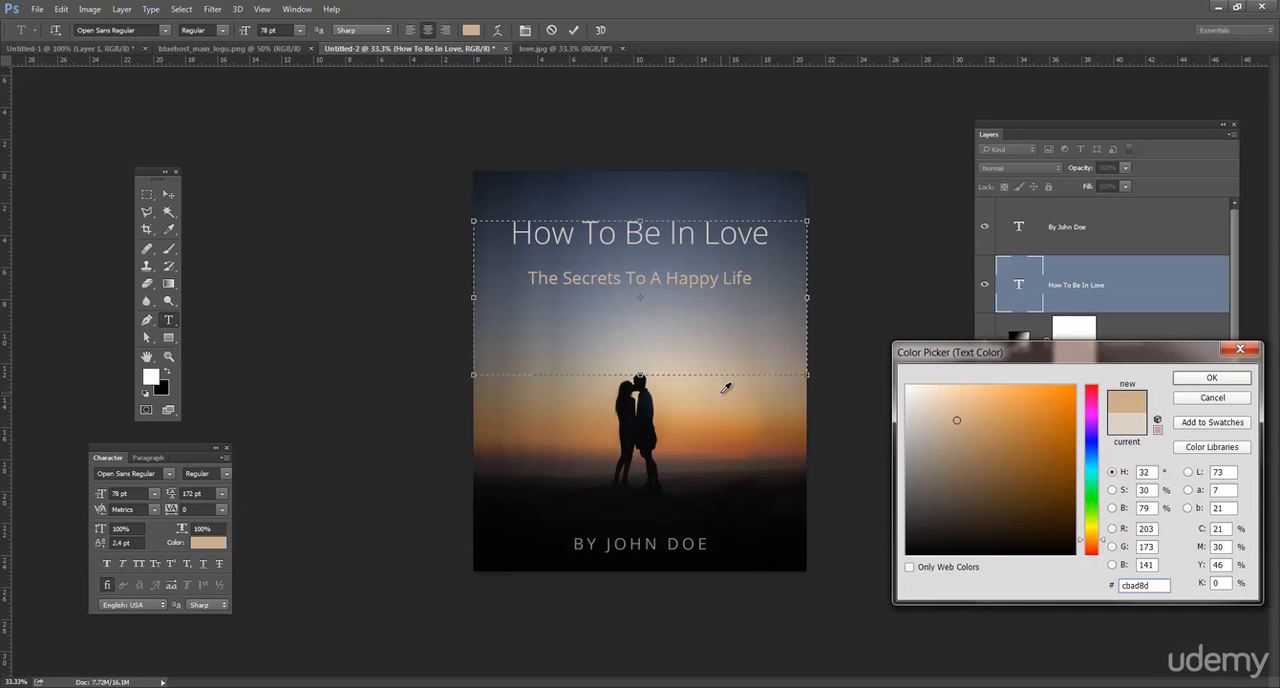
pyautogui.click(727, 390)
pyautogui.click(1193, 380)
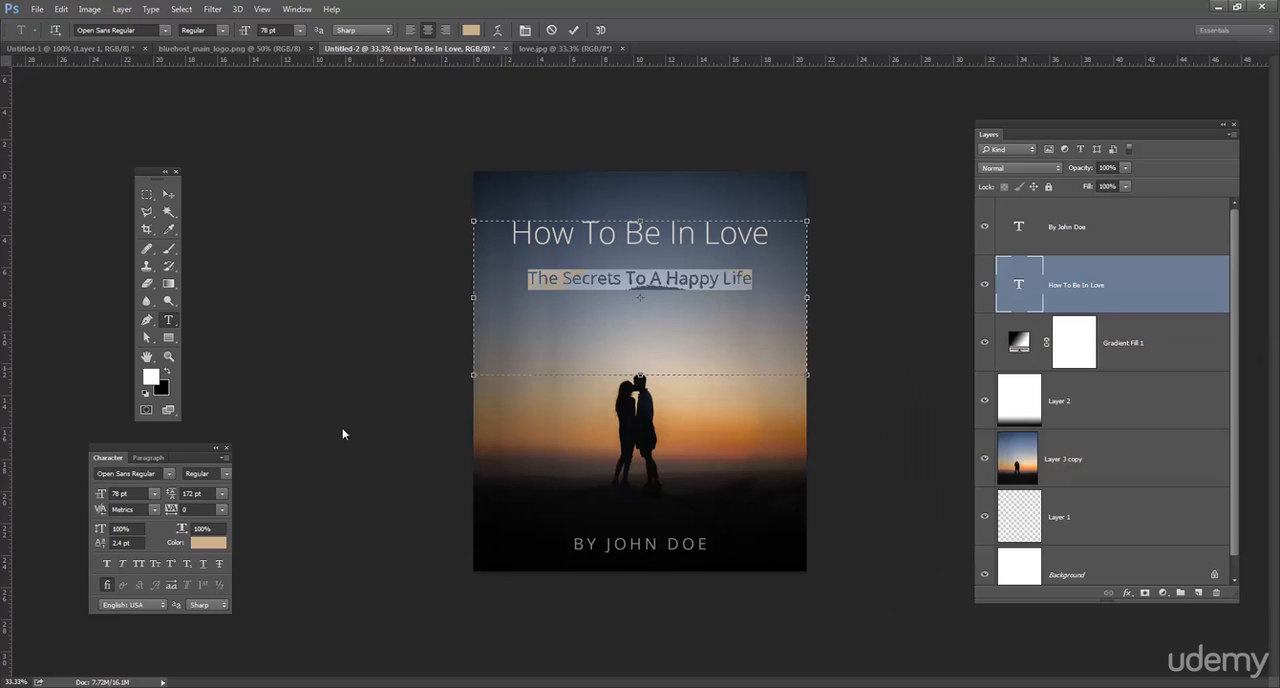
# Tighten the subtitle's leading to 92 pt to bring it close beneath the title.
pyautogui.click(213, 495)
pyautogui.press('Down')
pyautogui.press('Down')
pyautogui.press('Down')
pyautogui.press('Down')
pyautogui.press('Down')
pyautogui.press('Down')
pyautogui.press('Down')
pyautogui.press('Down')
pyautogui.press('Down')
pyautogui.press('Down')
pyautogui.press('Down')
pyautogui.press('Down')
pyautogui.press('Down')
pyautogui.press('Down')
pyautogui.press('Down')
pyautogui.press('Down')
pyautogui.press('Down')
pyautogui.press('Down')
pyautogui.press('Down')
pyautogui.press('Down')
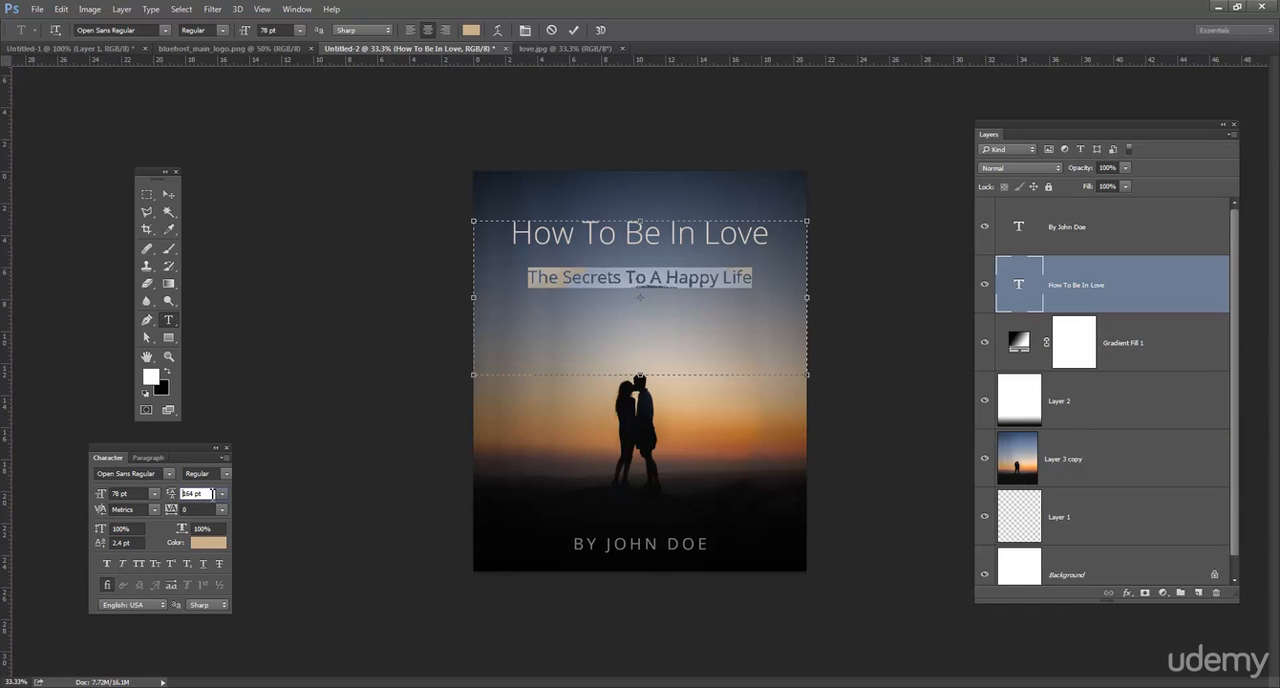
pyautogui.press('Down')
pyautogui.press('Down')
pyautogui.press('Down')
pyautogui.press('Down')
pyautogui.press('Down')
pyautogui.press('Down')
pyautogui.press('Down')
pyautogui.press('Down')
pyautogui.press('Down')
pyautogui.press('Down')
pyautogui.press('Down')
pyautogui.press('Down')
pyautogui.press('Down')
pyautogui.press('Down')
pyautogui.press('Down')
pyautogui.press('Down')
pyautogui.press('Down')
pyautogui.press('Down')
pyautogui.press('Down')
pyautogui.press('Down')
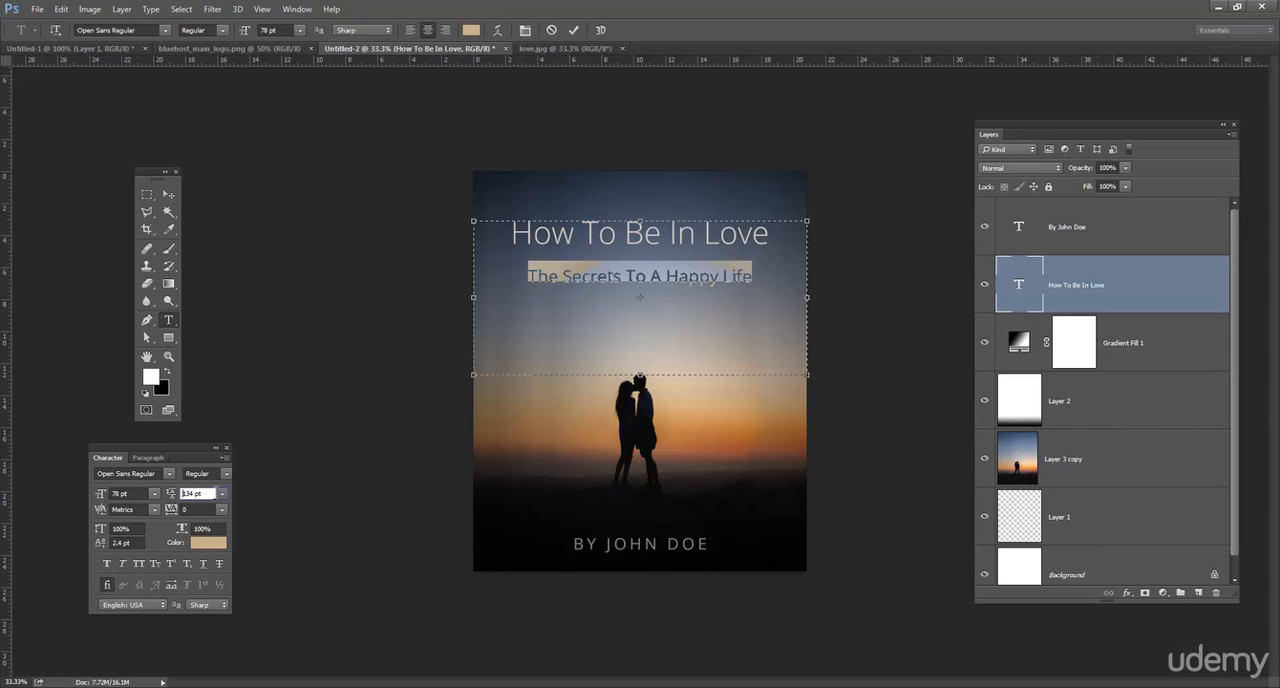
pyautogui.press('Down')
pyautogui.press('Down')
pyautogui.press('Down')
pyautogui.press('Down')
pyautogui.press('Down')
pyautogui.press('Down')
pyautogui.press('Down')
pyautogui.press('Down')
pyautogui.press('Down')
pyautogui.press('Down')
pyautogui.press('Down')
pyautogui.press('Down')
pyautogui.press('Down')
pyautogui.press('Down')
pyautogui.press('Down')
pyautogui.press('Down')
pyautogui.press('Down')
pyautogui.press('Down')
pyautogui.press('Down')
pyautogui.press('Down')
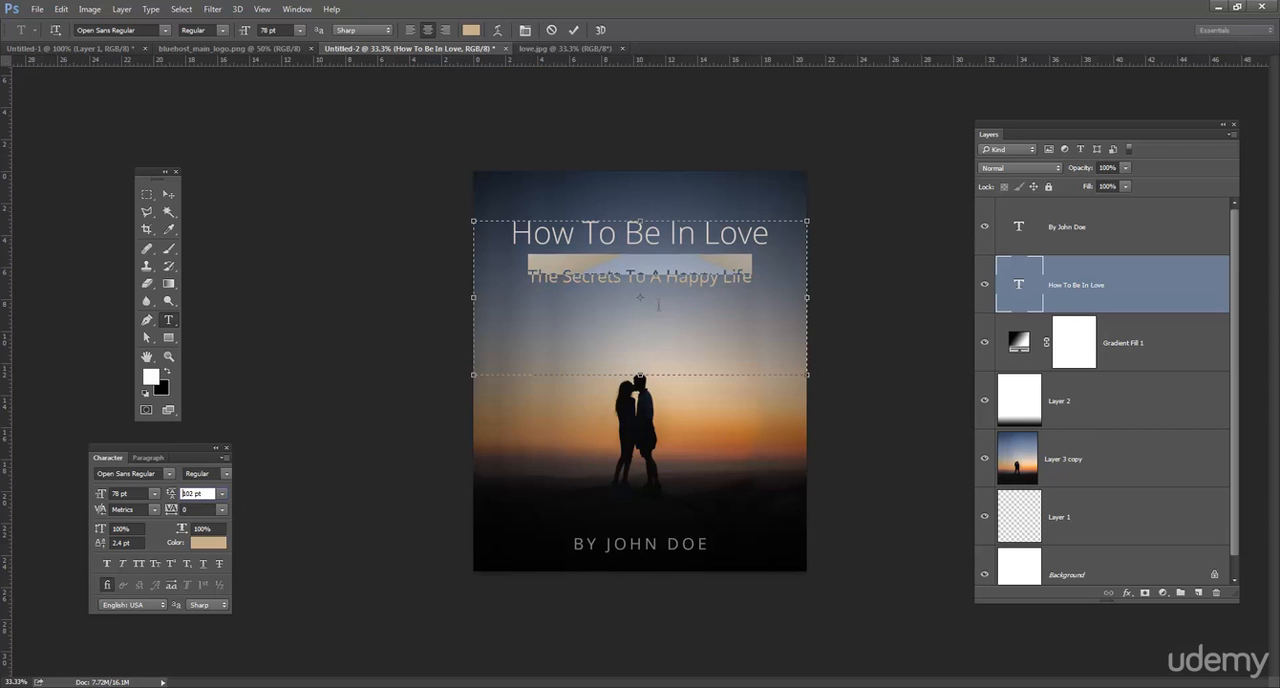
pyautogui.click(713, 237)
pyautogui.click(706, 262)
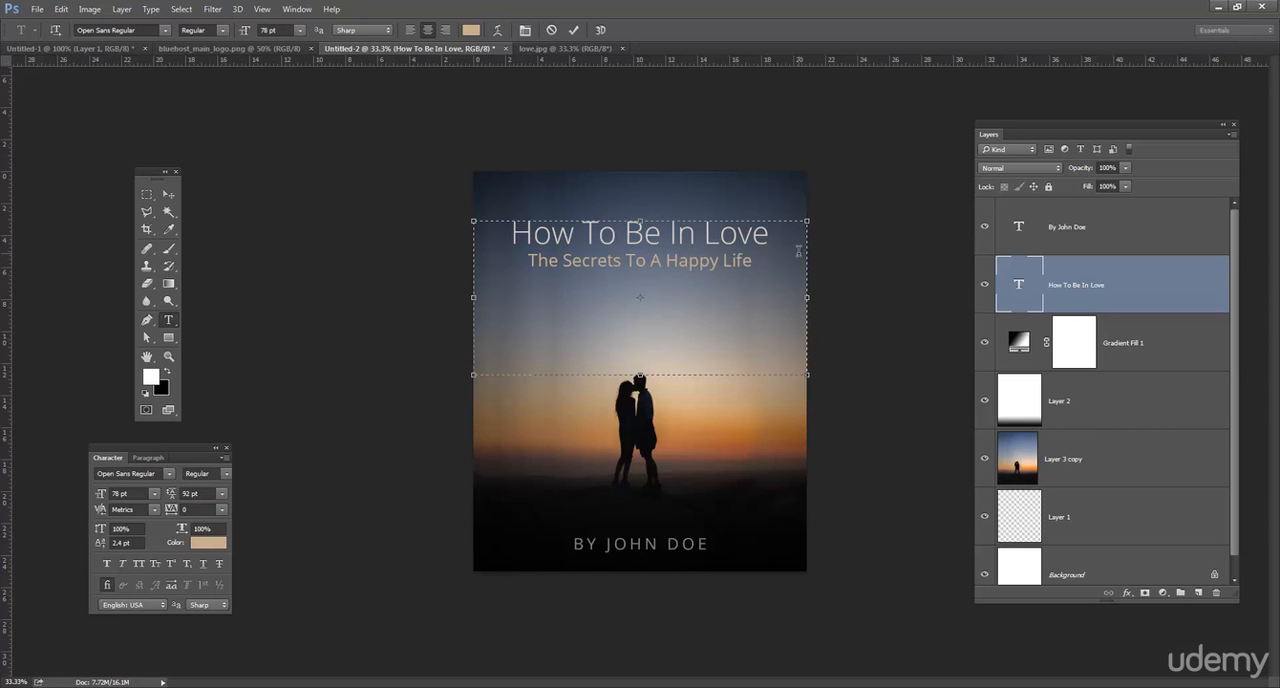
# Change the subtitle's font to dearJoe four Regular and shorten the text box to end just below the subtitle.
pyautogui.tripleClick(705, 263)
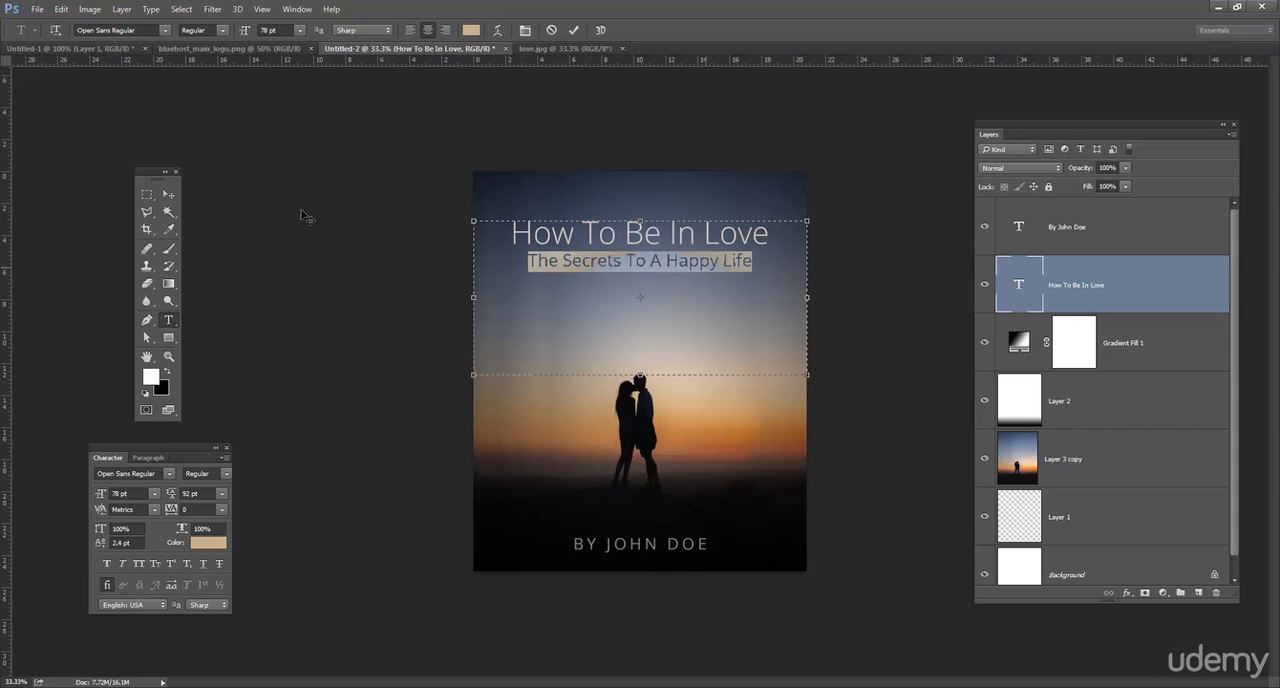
pyautogui.click(155, 31)
pyautogui.write('dear')
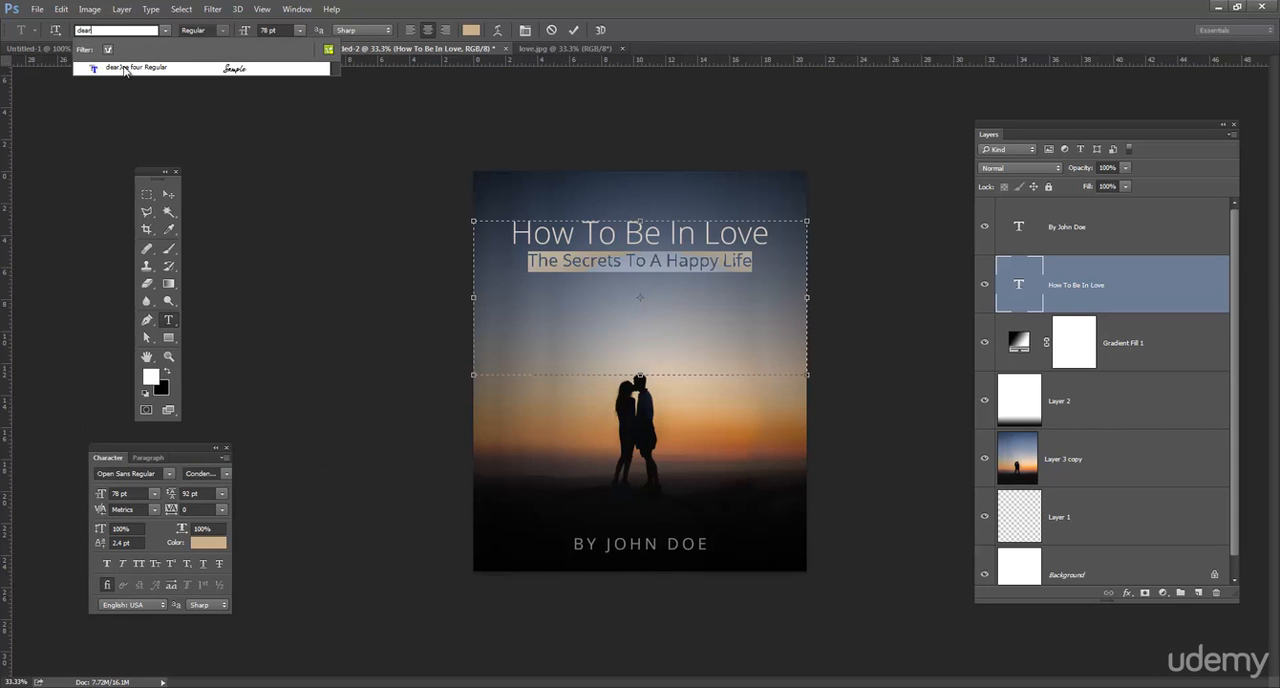
pyautogui.click(127, 68)
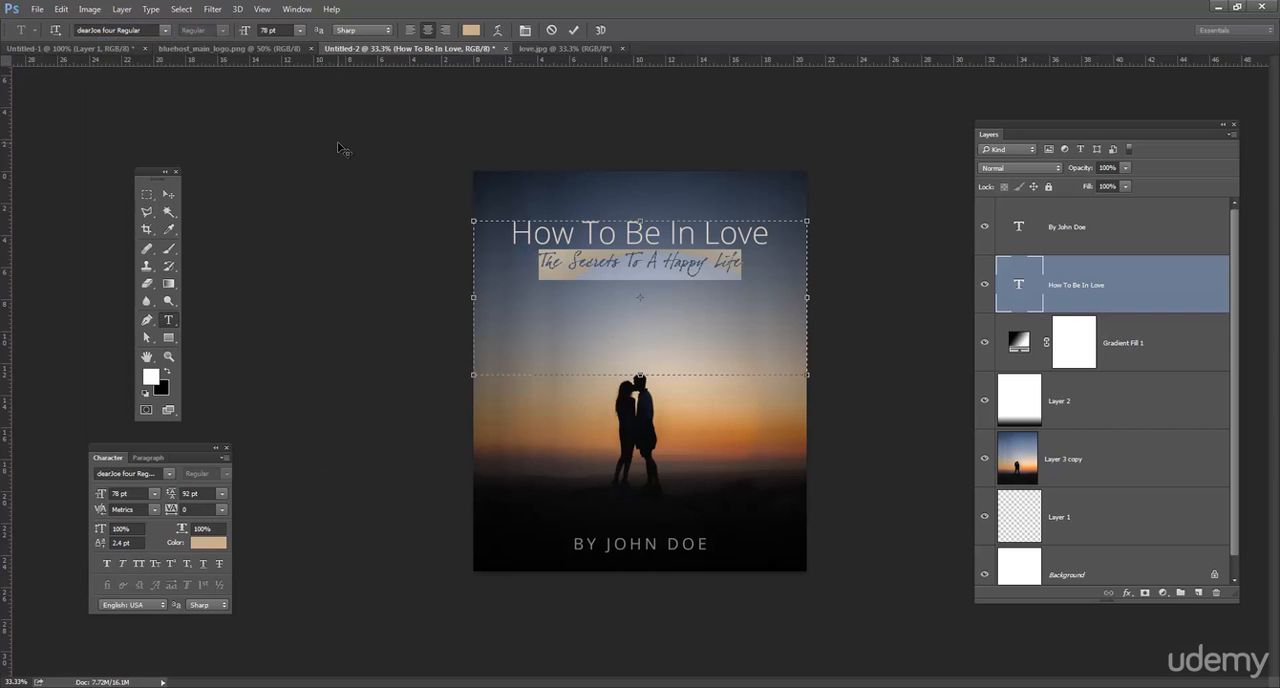
pyautogui.click(656, 268)
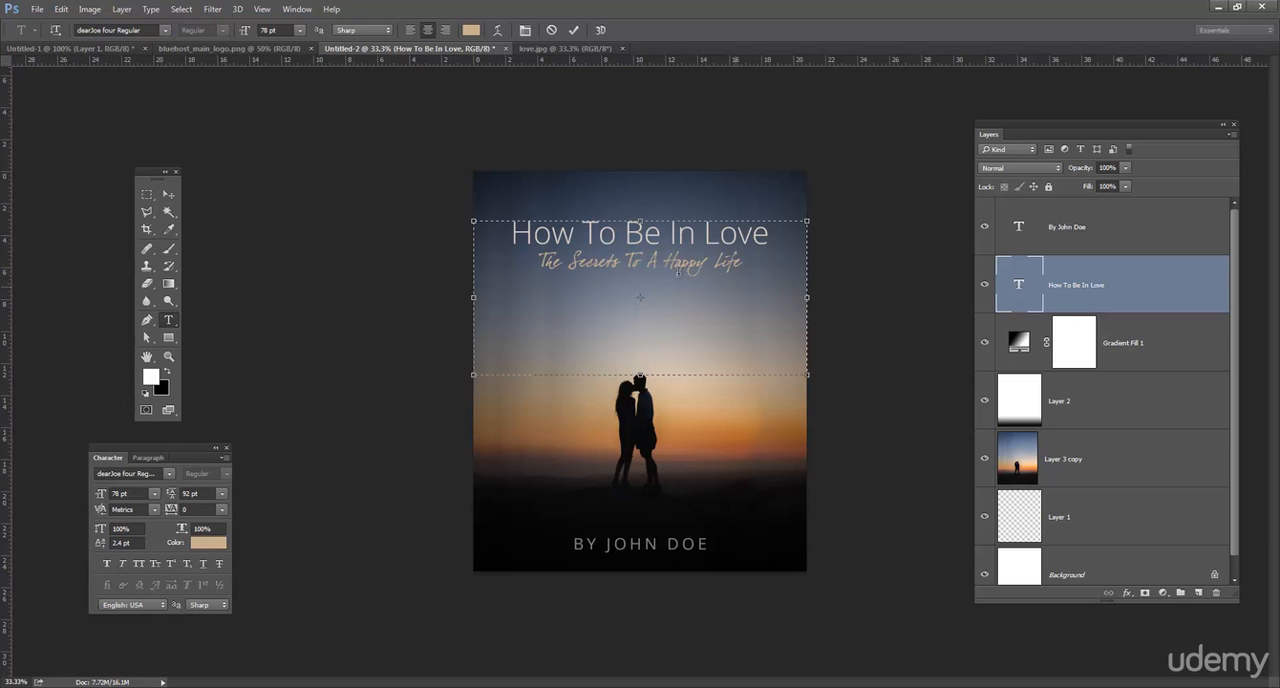
pyautogui.moveTo(685, 377); pyautogui.dragTo(692, 298)
pyautogui.click(170, 195)
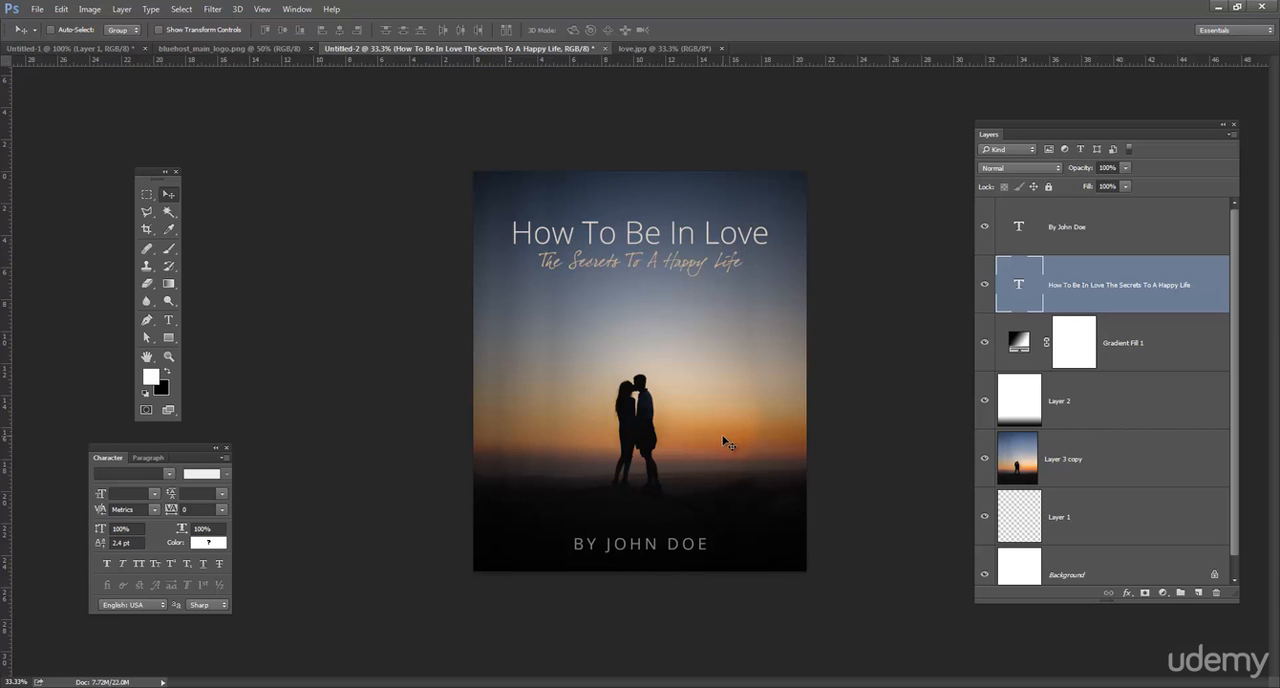
# Bring the scratched grunge texture from 1269462_84757251.jpg into the cover document as a layer above the title.
pyautogui.moveTo(1047, 128); pyautogui.dragTo(996, 120)
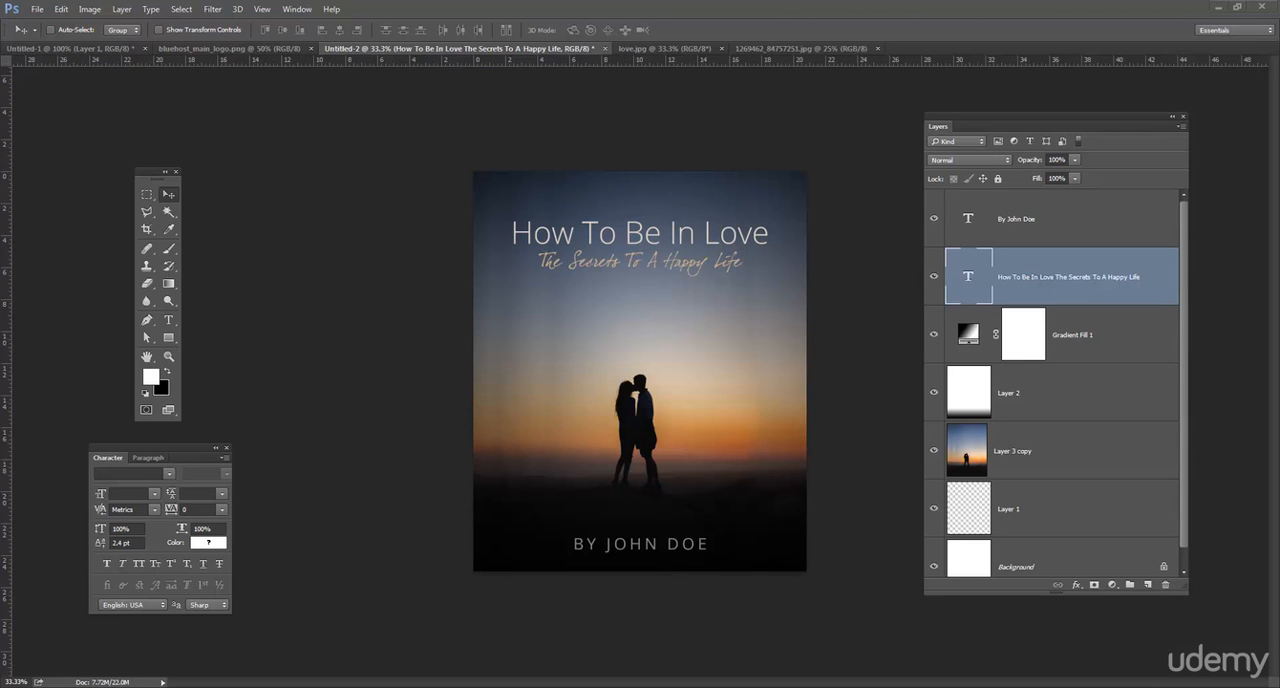
pyautogui.click(804, 44)
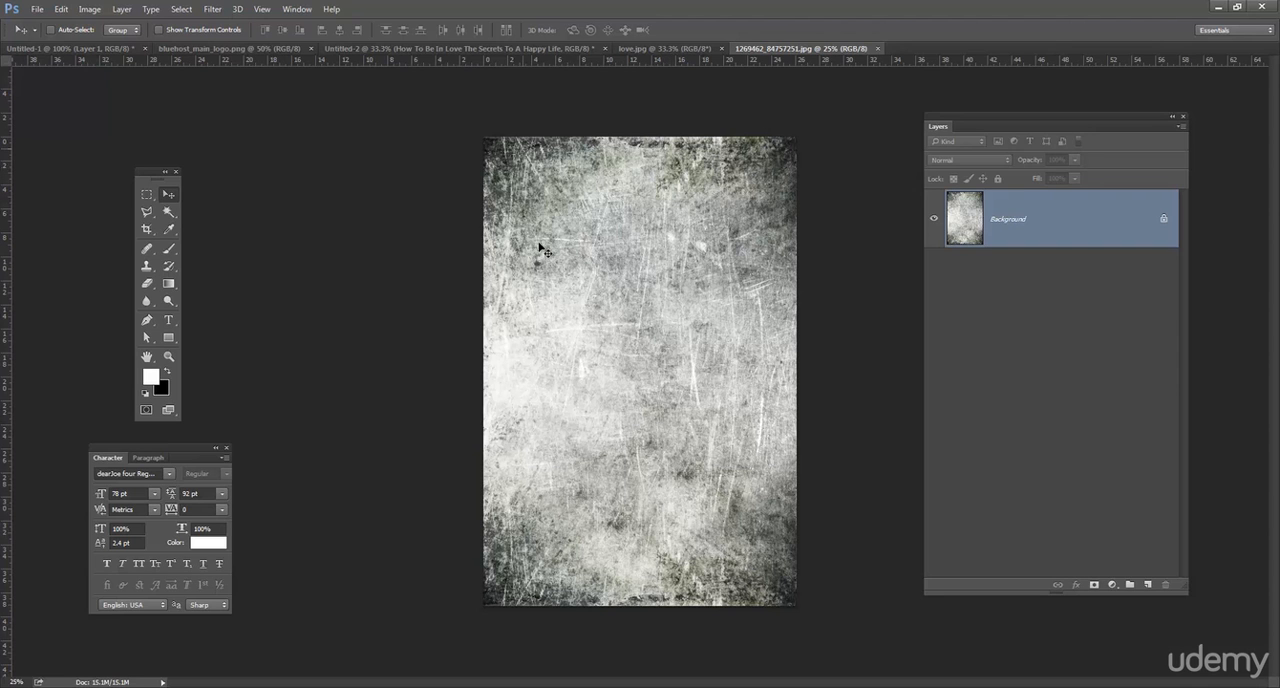
pyautogui.moveTo(566, 54); pyautogui.dragTo(645, 290)
pyautogui.moveTo(730, 360); pyautogui.dragTo(727, 296)
# Transform the texture on Layer 3 so that its width and height match the cover's edges.
pyautogui.hotkey('ctrl', 't')
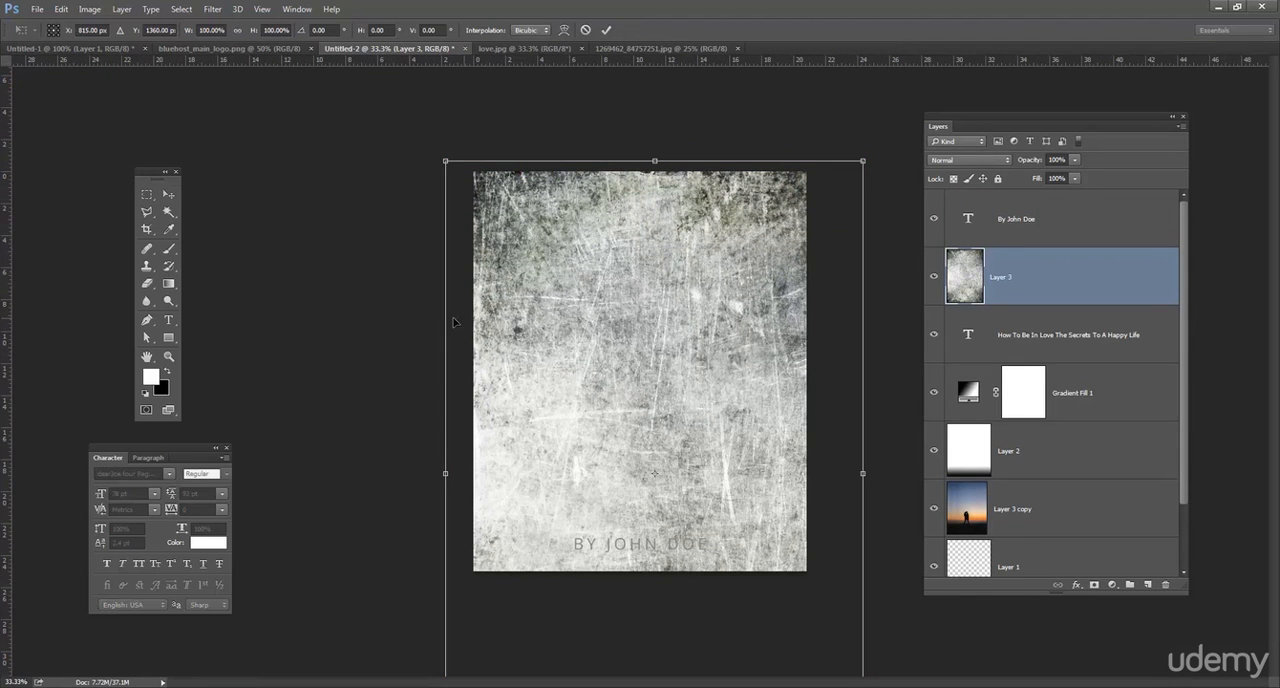
pyautogui.moveTo(455, 313); pyautogui.dragTo(473, 313)
pyautogui.moveTo(836, 344); pyautogui.dragTo(806, 344)
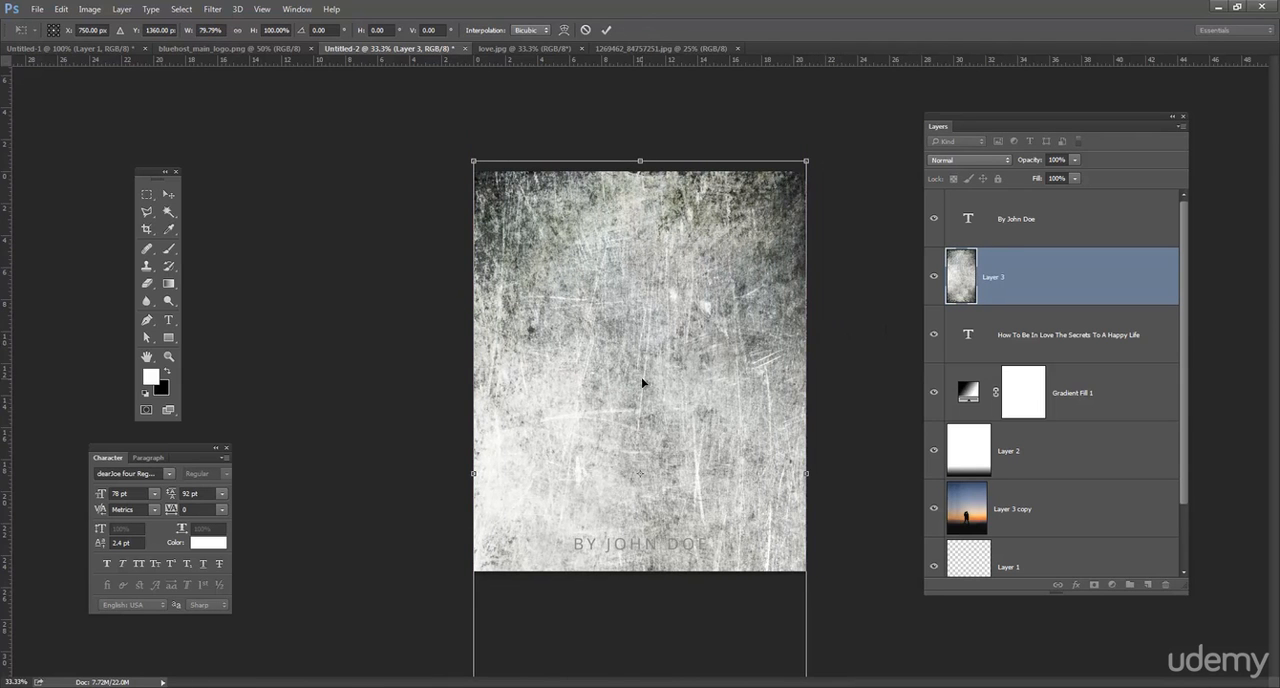
pyautogui.moveTo(643, 236); pyautogui.dragTo(643, 300)
pyautogui.moveTo(657, 423); pyautogui.dragTo(674, 228)
pyautogui.moveTo(641, 106); pyautogui.dragTo(641, 161)
pyautogui.moveTo(651, 597); pyautogui.dragTo(651, 580)
pyautogui.moveTo(642, 161); pyautogui.dragTo(642, 171)
pyautogui.press('Return')
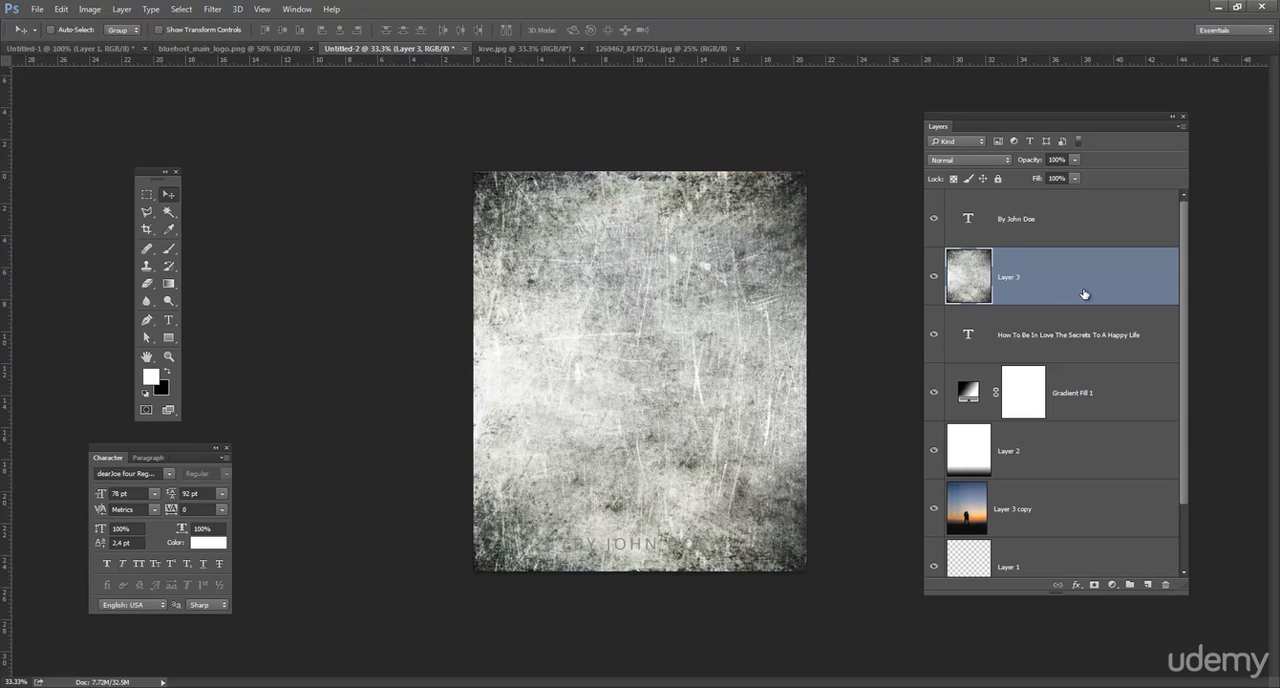
# Blend the texture layer in Overlay mode, compare the cover with and without it, and lower its opacity to 17%.
pyautogui.click(982, 160)
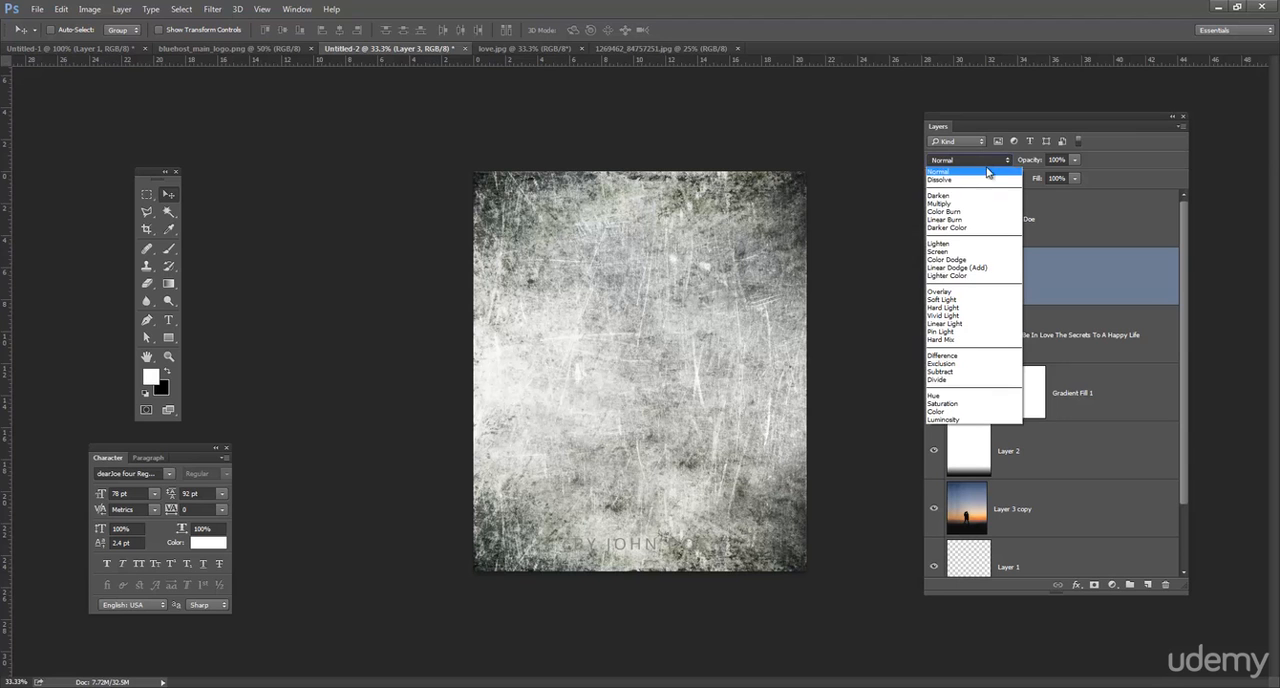
pyautogui.click(987, 292)
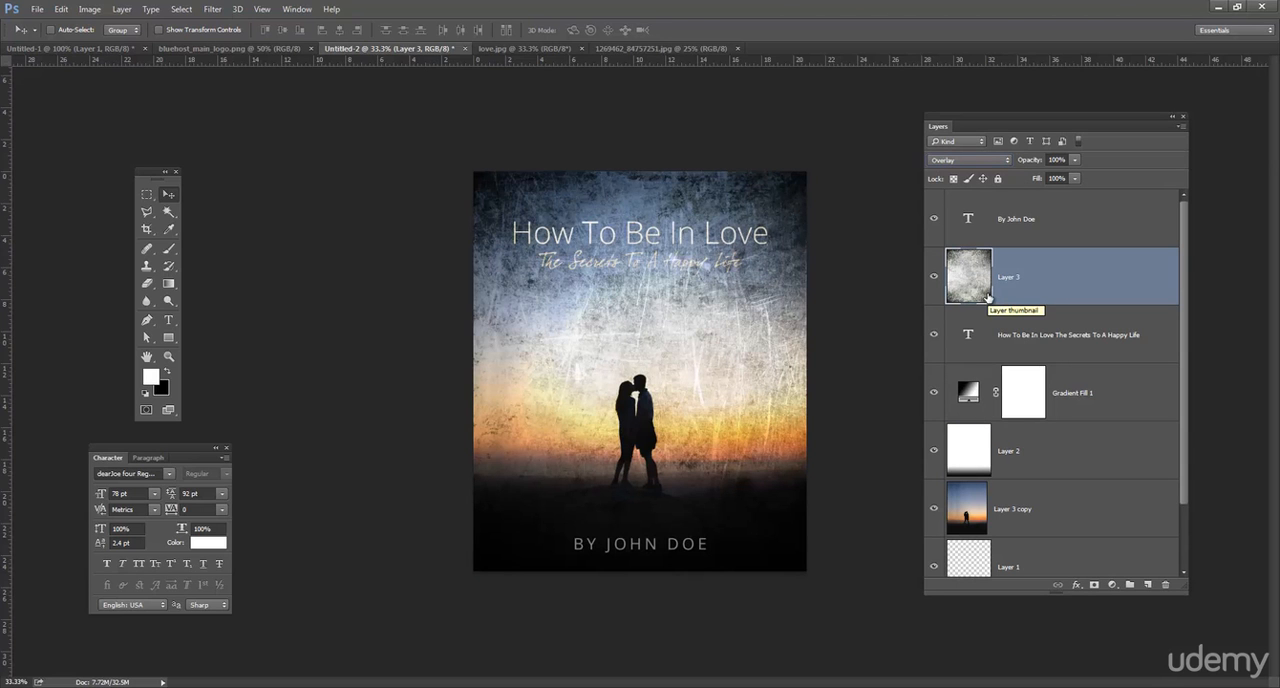
pyautogui.click(933, 282)
pyautogui.click(933, 282)
pyautogui.click(1072, 160)
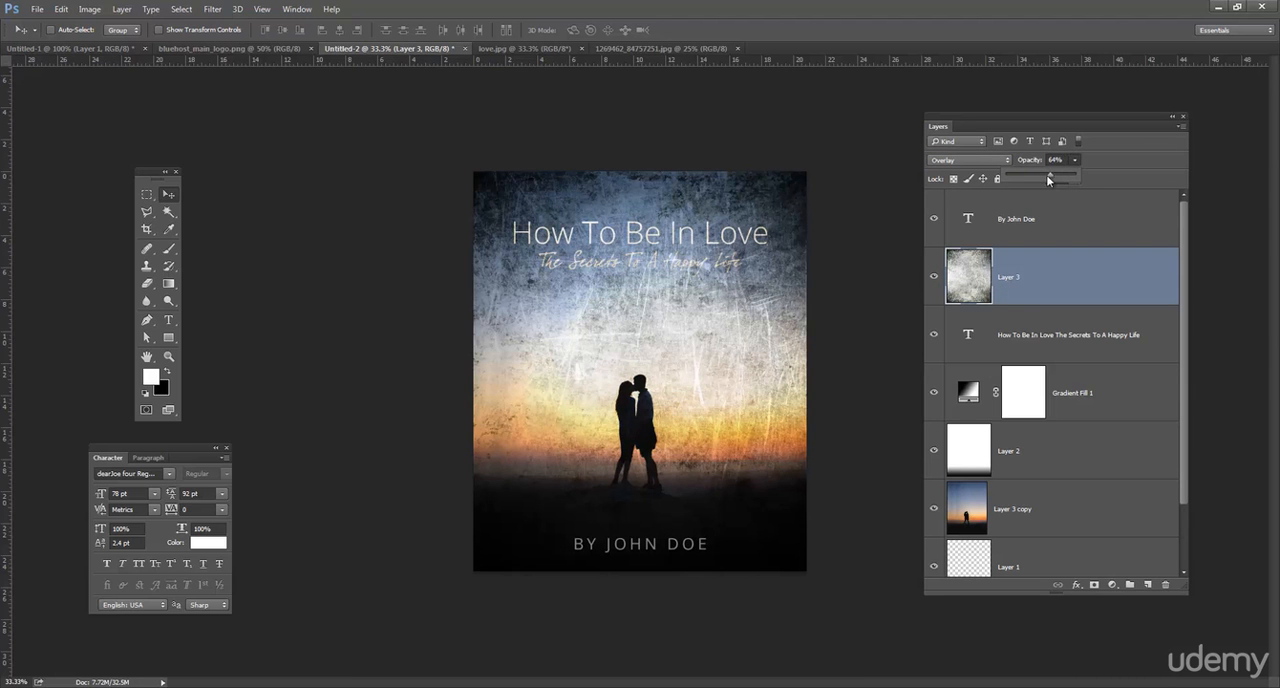
pyautogui.moveTo(1049, 180); pyautogui.dragTo(1020, 171)
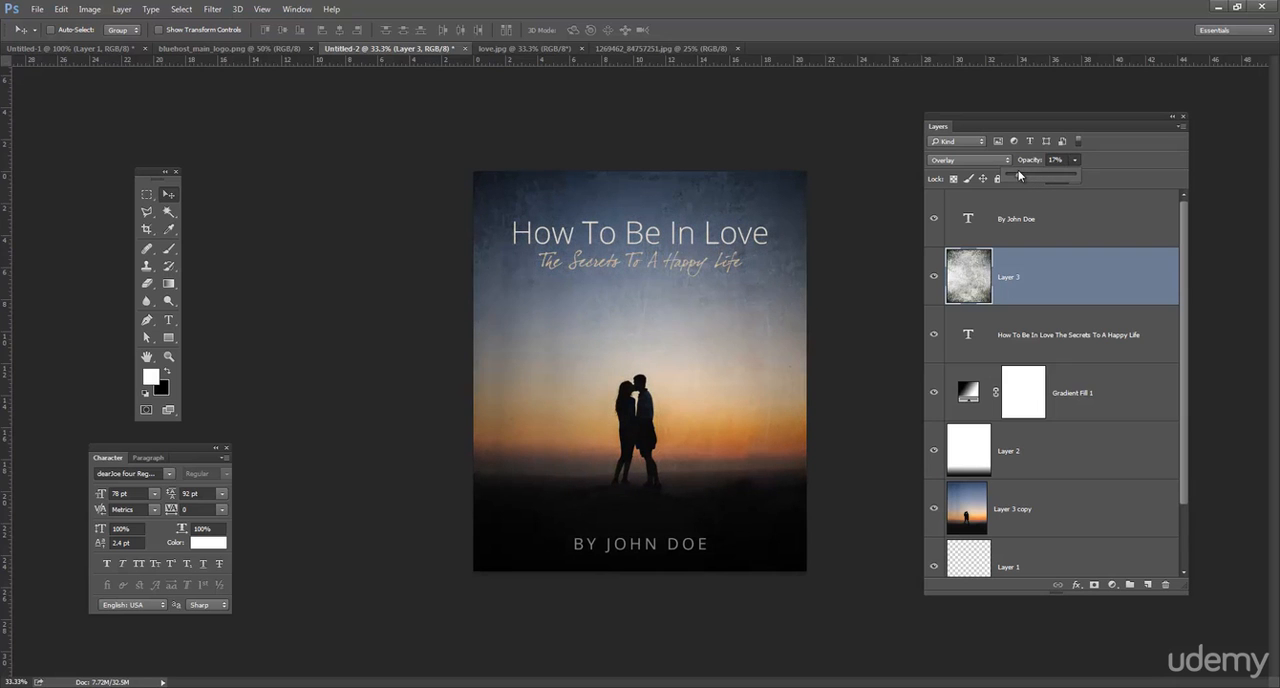
pyautogui.click(1057, 297)
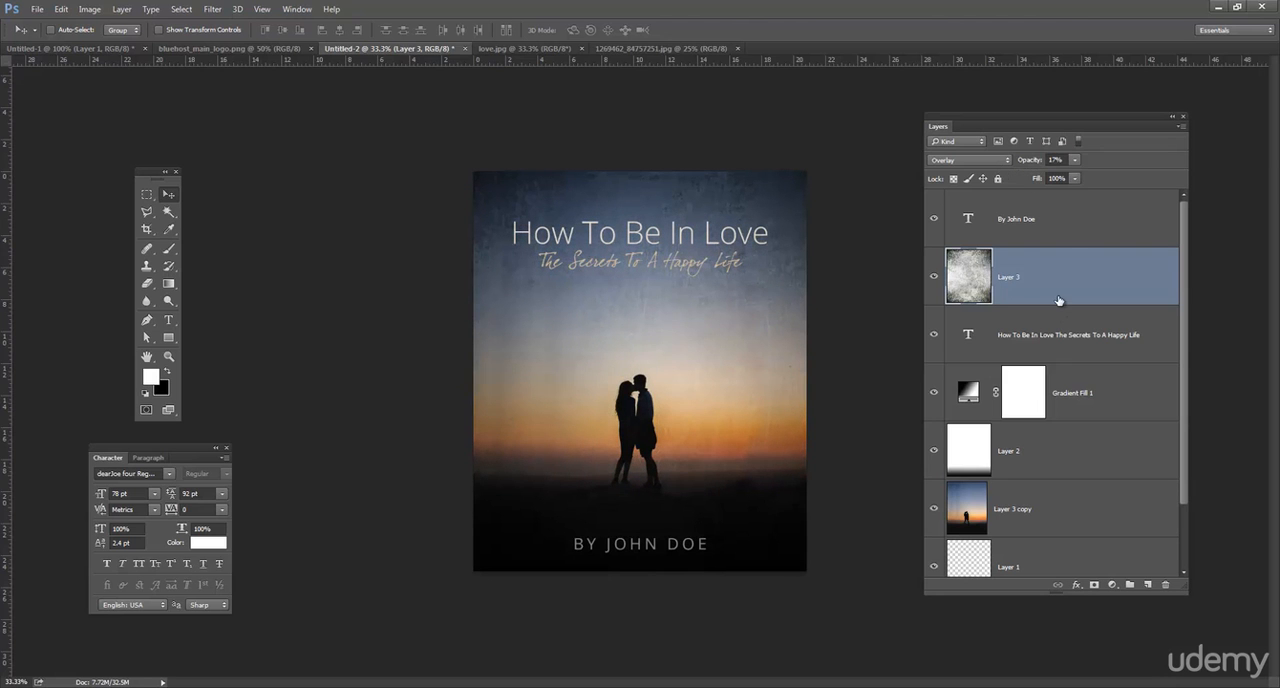
# Try Soft Light blending on the texture layer with its opacity raised to 23%.
pyautogui.click(1001, 161)
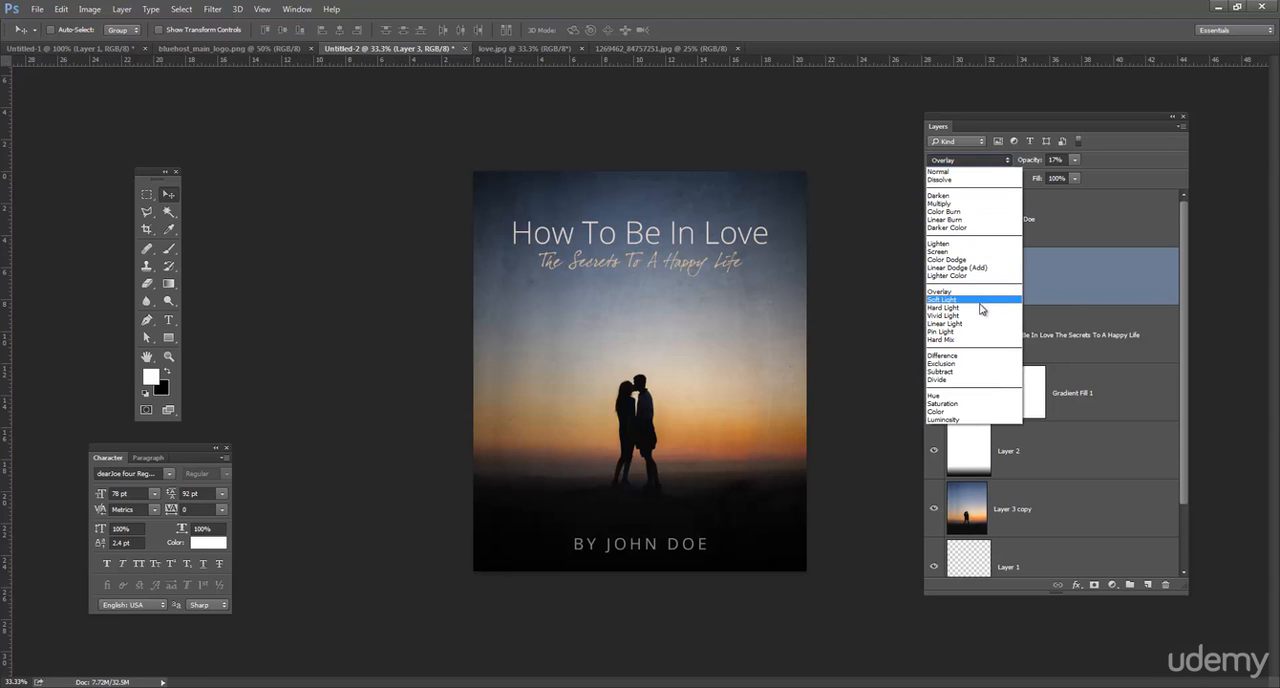
pyautogui.click(980, 301)
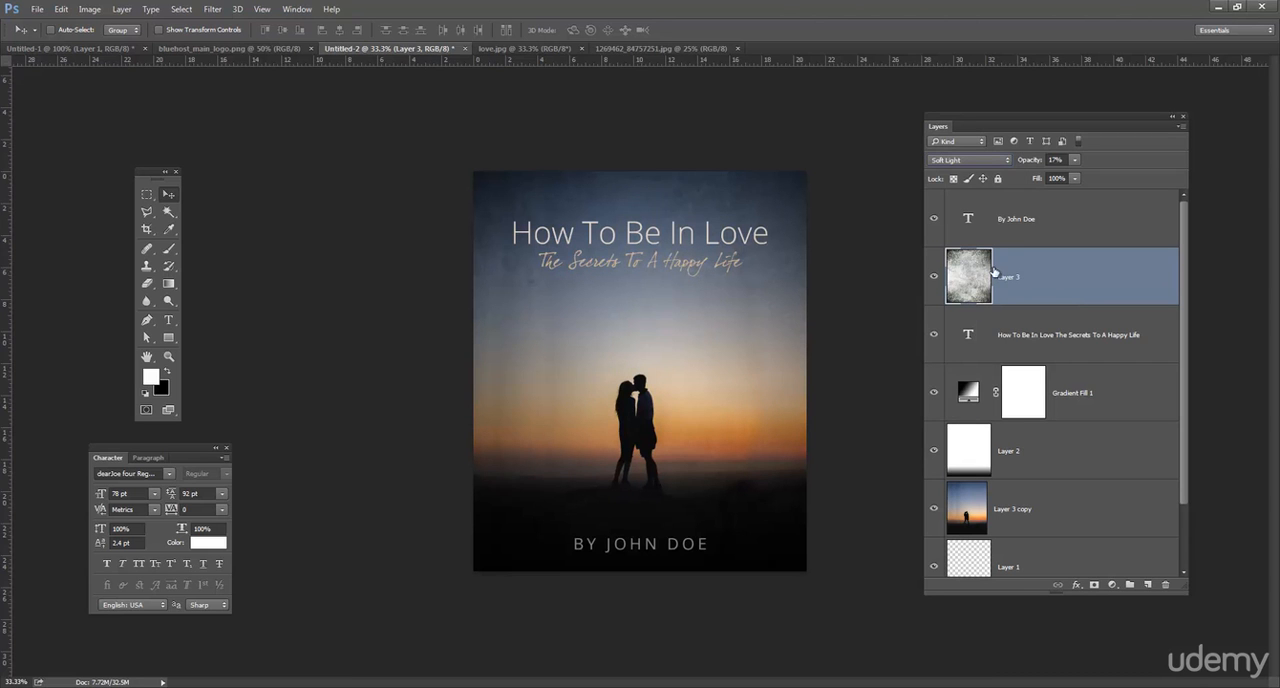
pyautogui.click(1075, 160)
pyautogui.moveTo(1081, 177); pyautogui.dragTo(1078, 177)
# Try Hard Light blending on the texture layer and reduce its opacity to 14%.
pyautogui.click(968, 160)
pyautogui.click(965, 308)
pyautogui.click(1075, 161)
pyautogui.moveTo(1076, 173); pyautogui.dragTo(1070, 179)
pyautogui.click(990, 170)
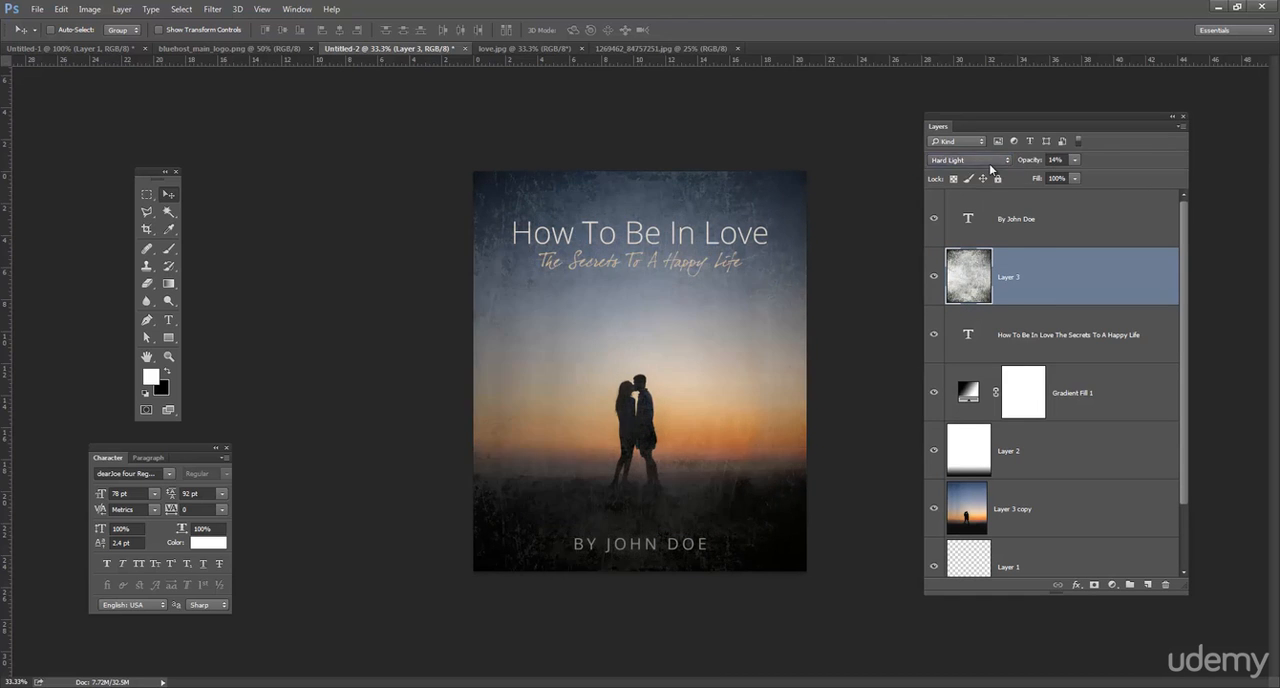
# Set the texture layer's blend mode to Soft Light.
pyautogui.click(985, 160)
pyautogui.click(960, 299)
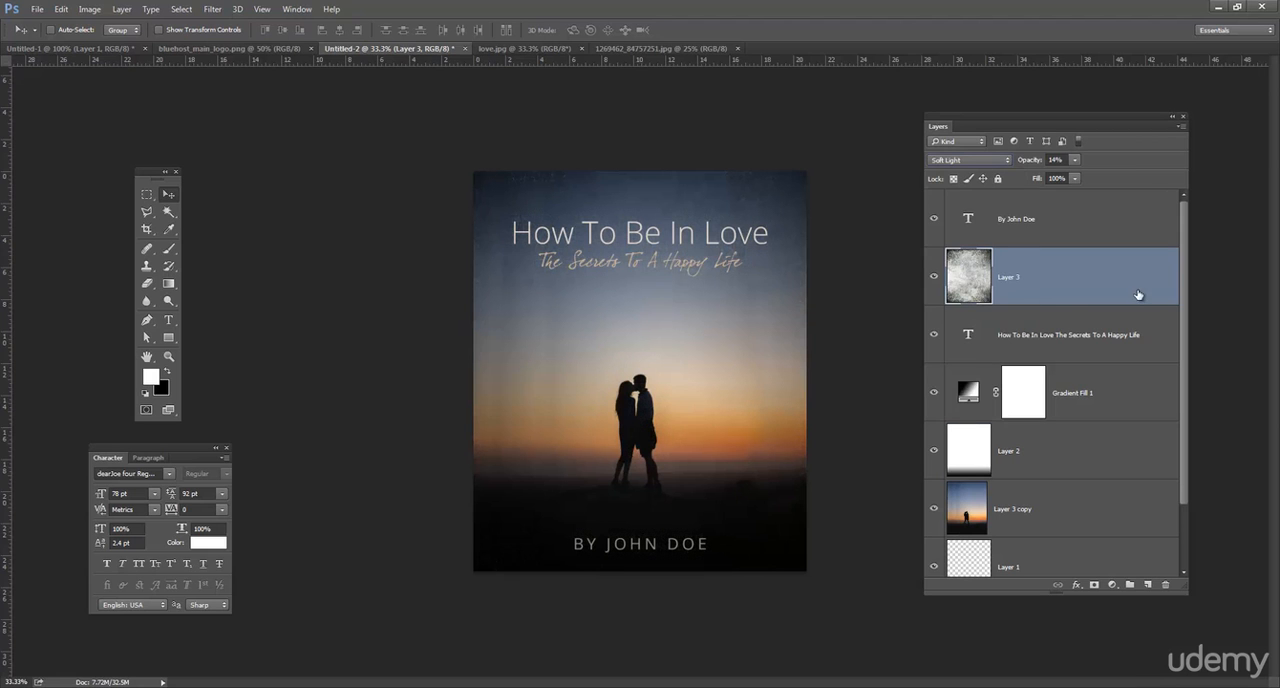
# Raise the opacity of the Soft Light texture layer to 20%.
pyautogui.click(1074, 178)
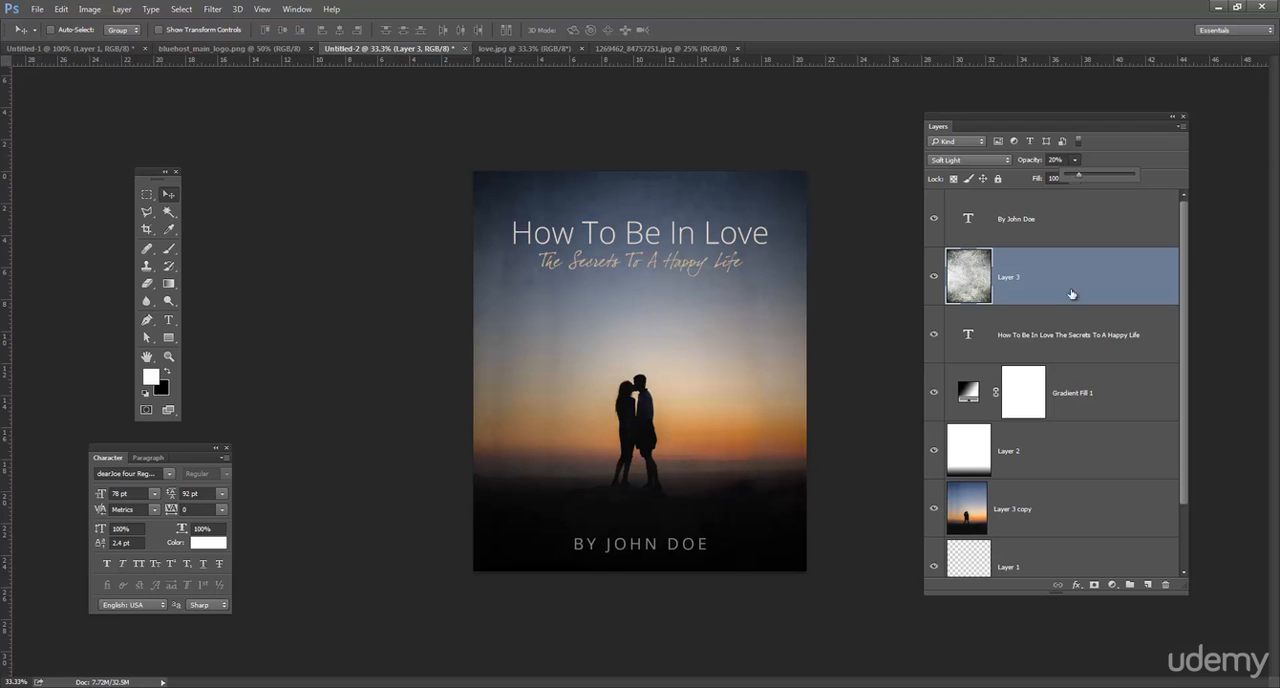
pyautogui.click(1075, 234)
pyautogui.click(1076, 233)
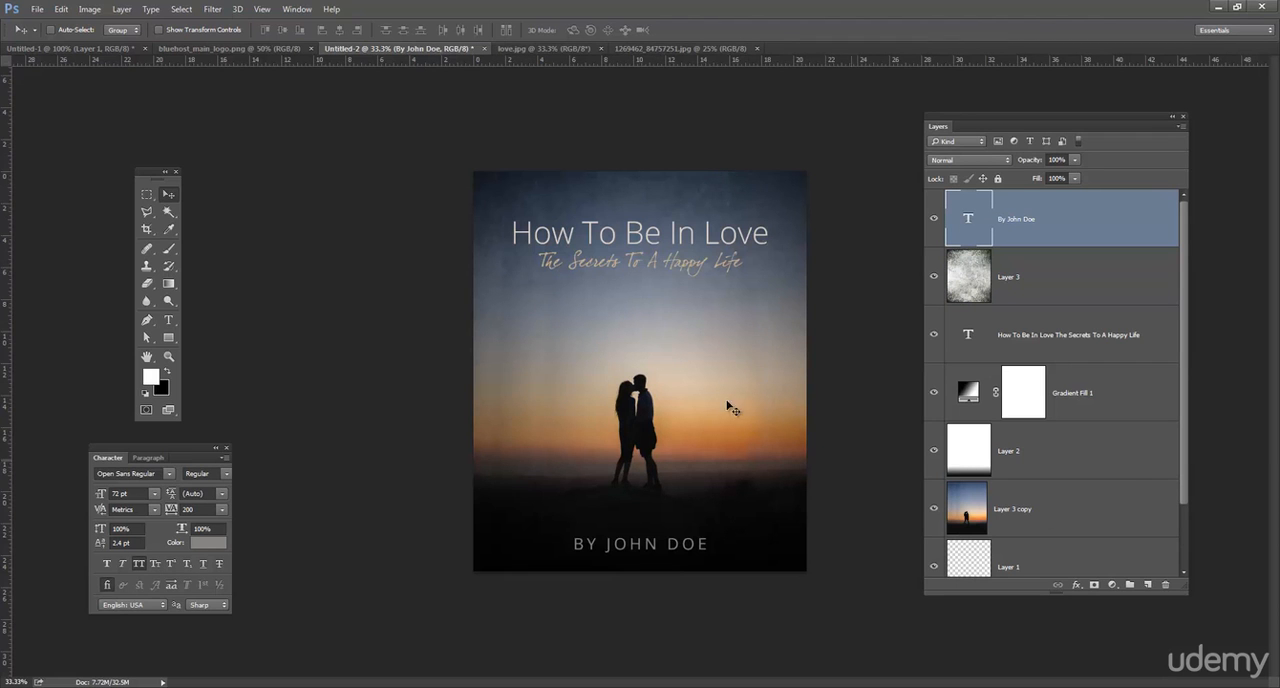
# Duplicate the couple photo layer and apply a Gaussian Blur with a 22.3 pixel radius to the copy.
pyautogui.moveTo(1134, 508)
pyautogui.mouseDown()
pyautogui.moveTo(1152, 580)
pyautogui.moveTo(1136, 489)
pyautogui.mouseUp()
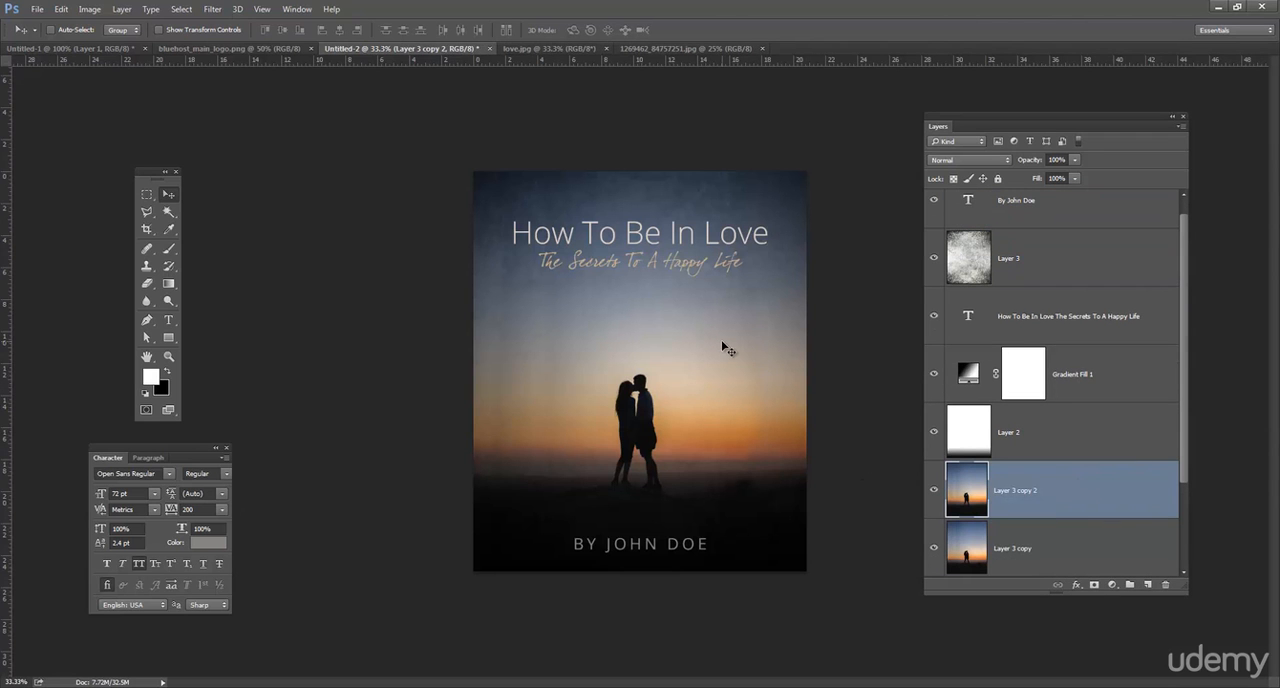
pyautogui.click(212, 9)
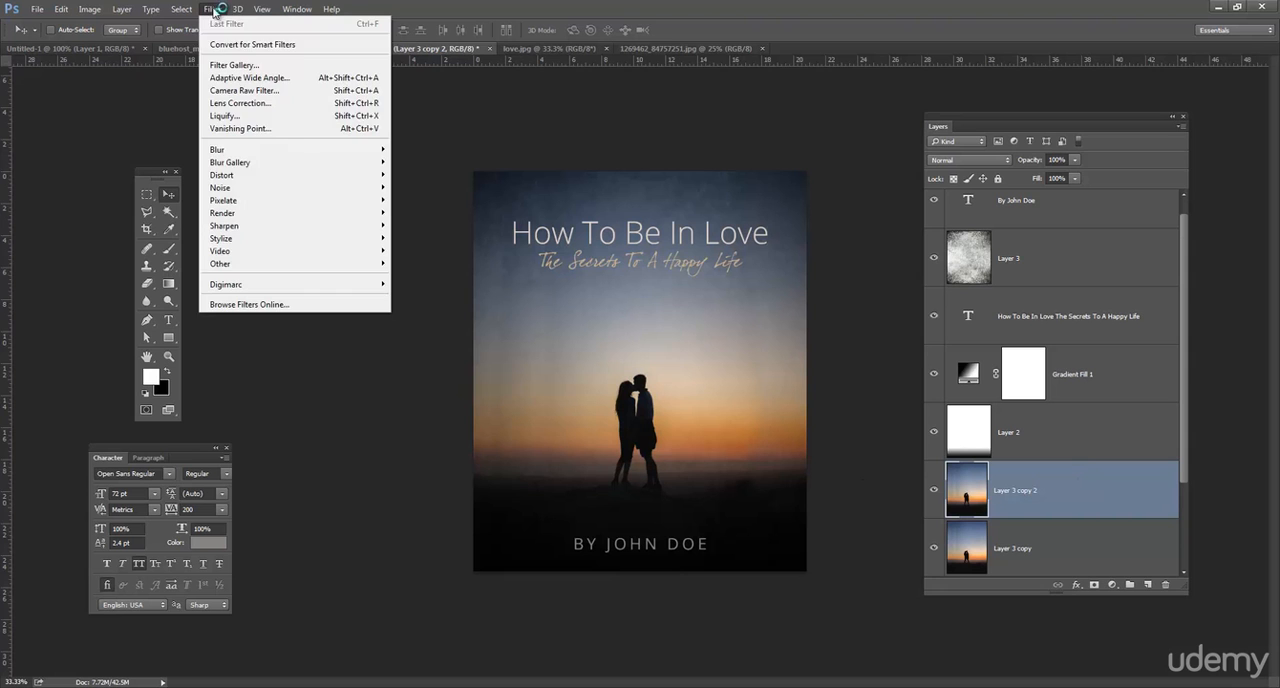
pyautogui.moveTo(252, 150)
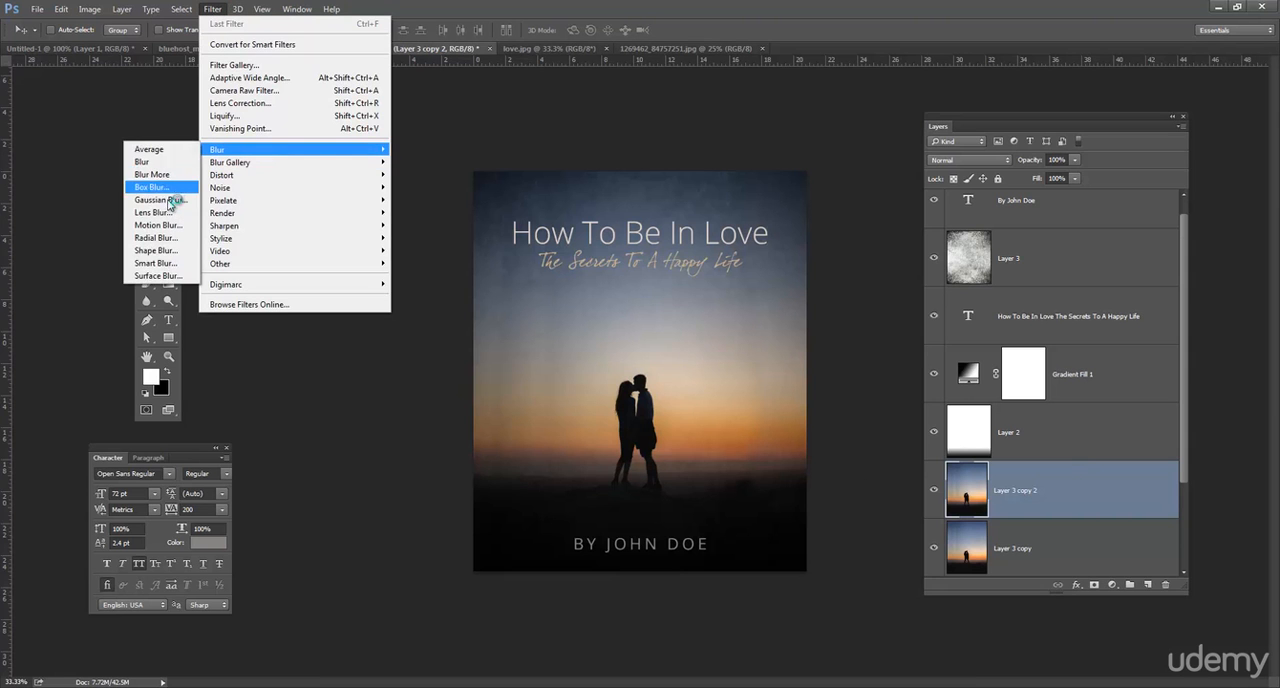
pyautogui.click(165, 200)
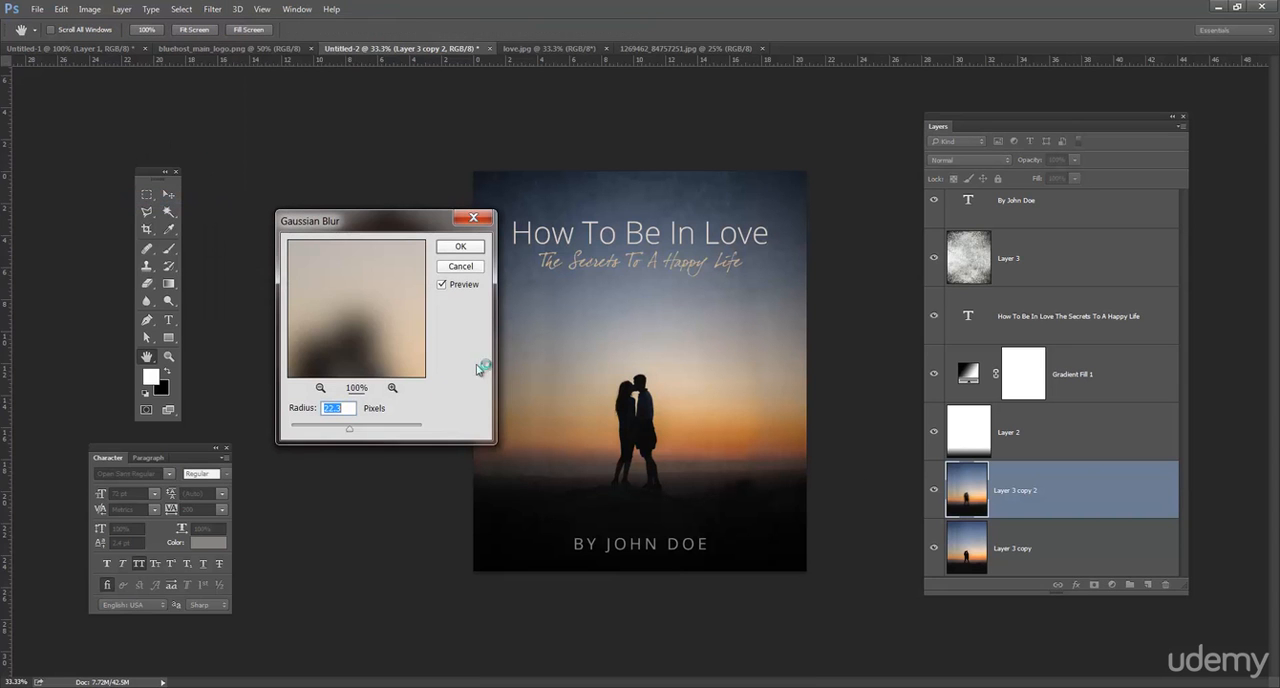
pyautogui.click(460, 246)
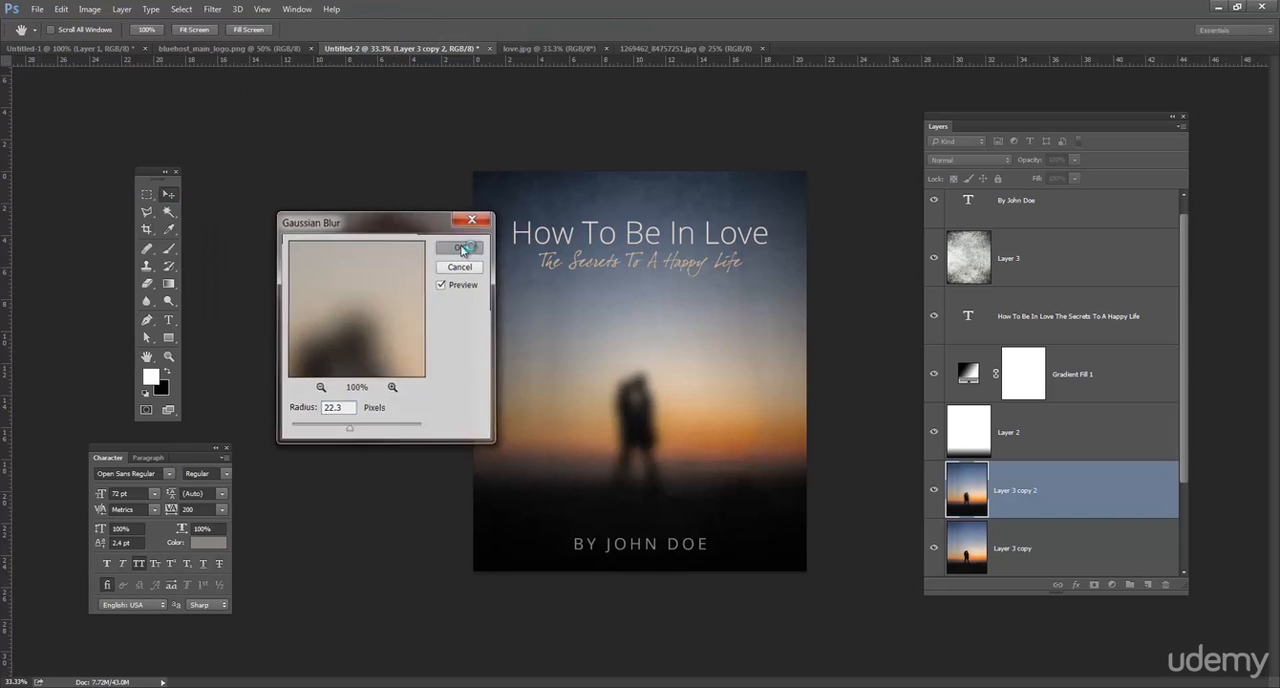
# Add a layer mask to the blurred photo copy and test a soft round 160 px black brush at 0% hardness on it.
pyautogui.click(1094, 585)
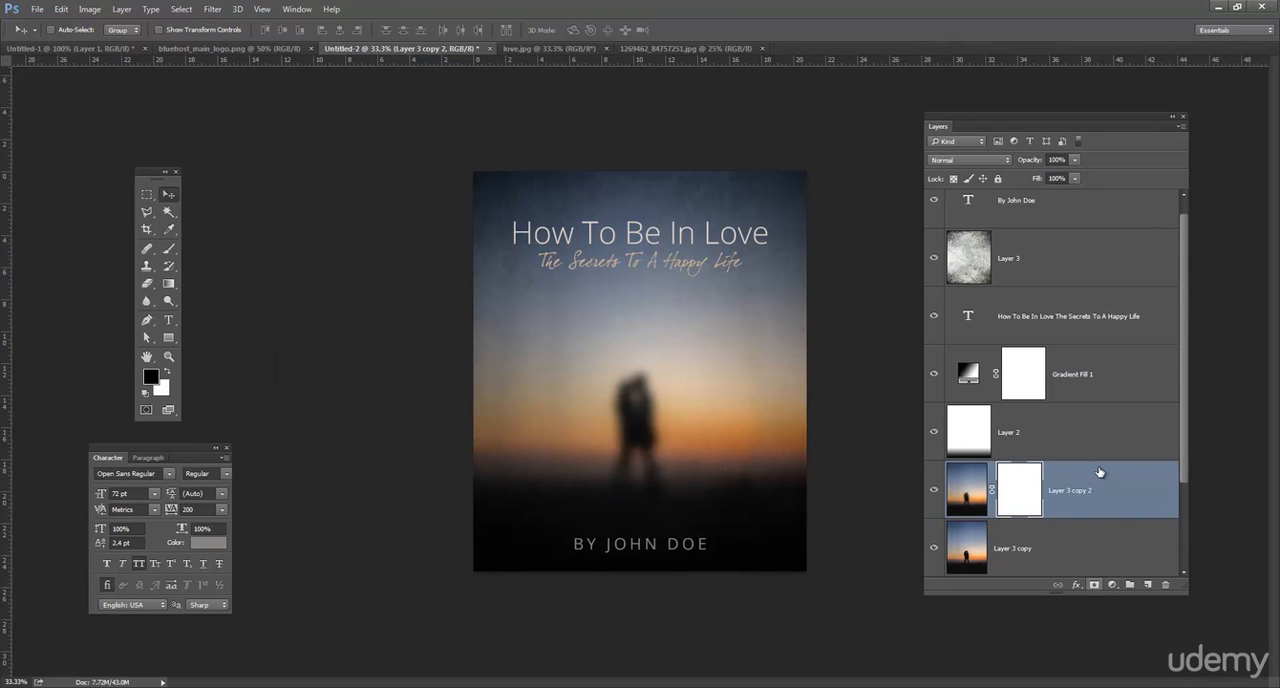
pyautogui.click(169, 249)
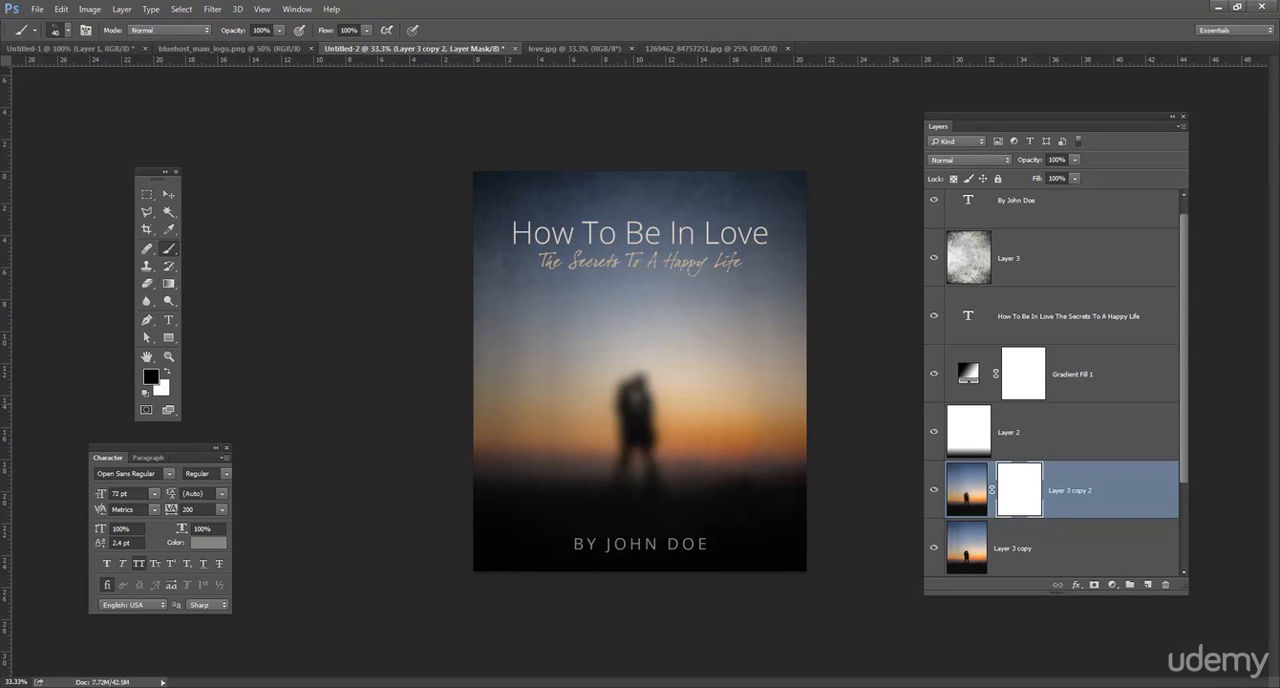
pyautogui.click(64, 30)
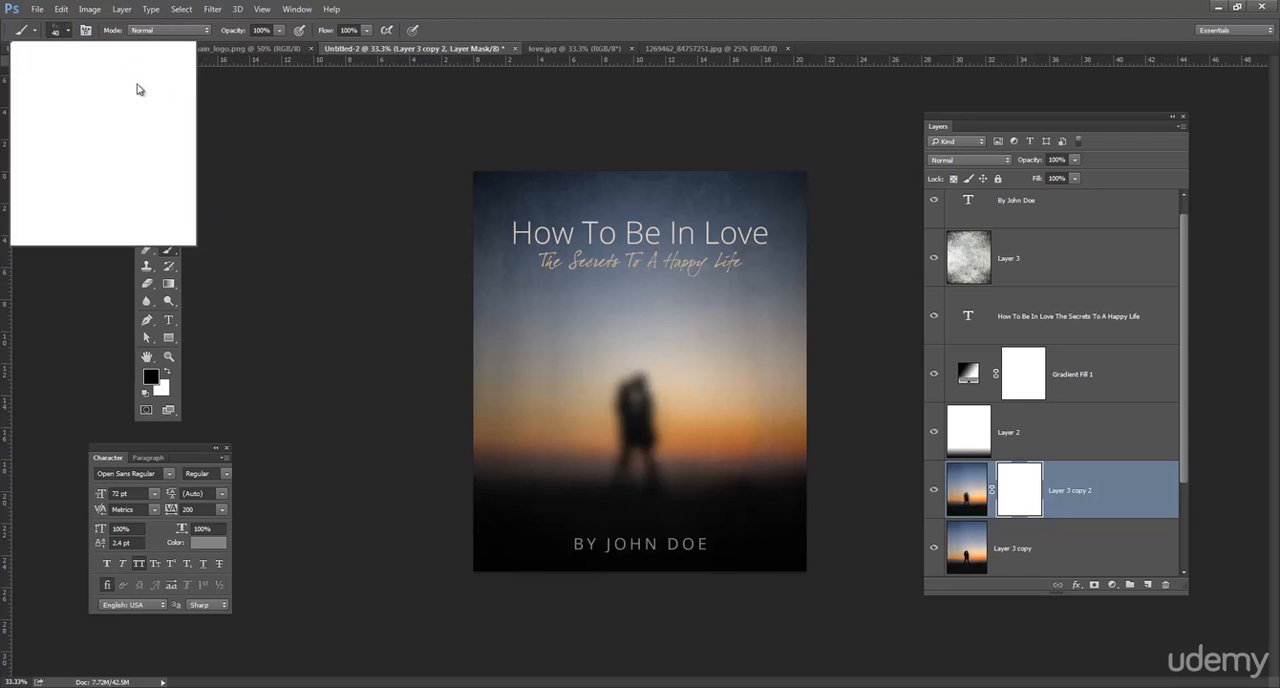
pyautogui.moveTo(163, 212); pyautogui.dragTo(166, 178)
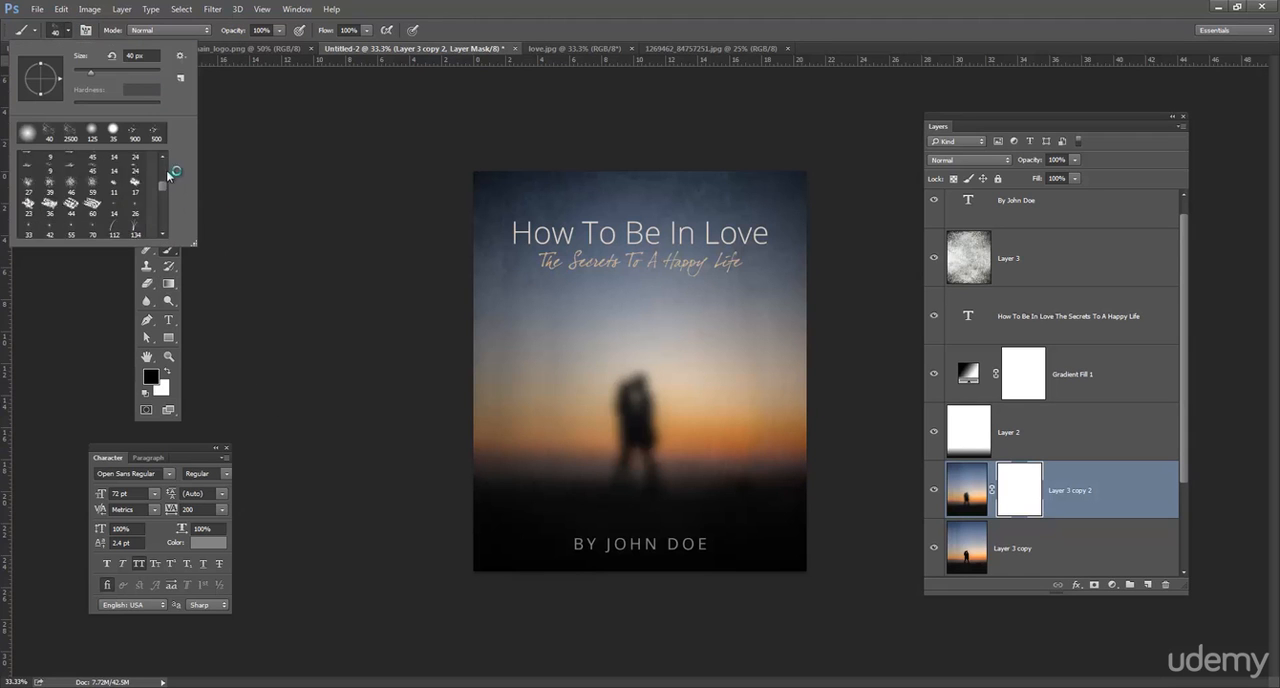
pyautogui.click(115, 161)
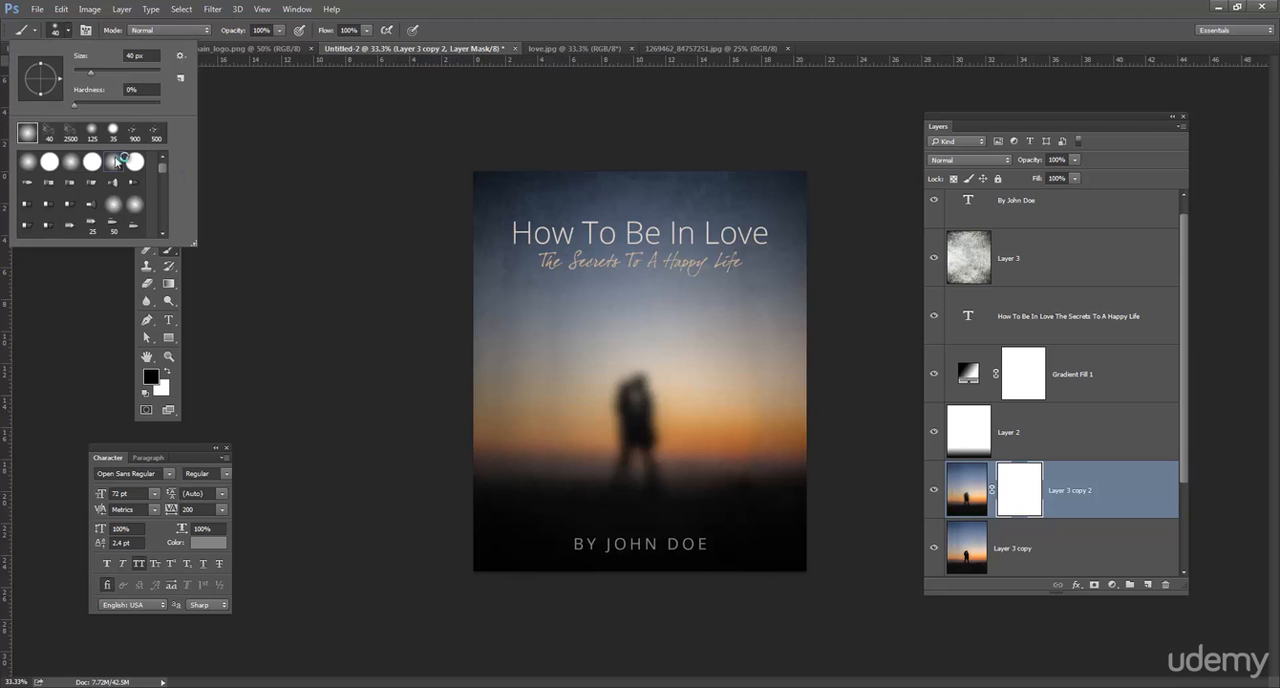
pyautogui.moveTo(103, 74); pyautogui.dragTo(123, 76)
pyautogui.click(578, 261)
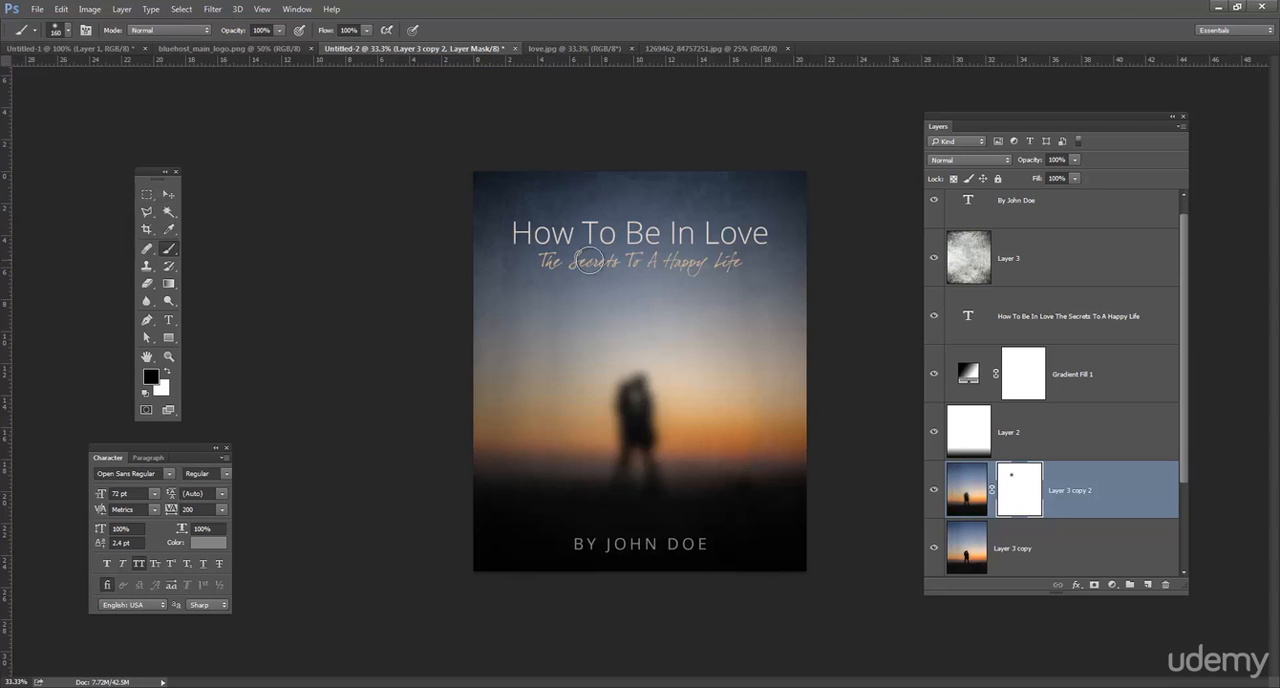
pyautogui.hotkey('ctrl', ']')
pyautogui.hotkey('ctrl', ']')
pyautogui.hotkey('ctrl', ']')
pyautogui.hotkey('ctrl', ']')
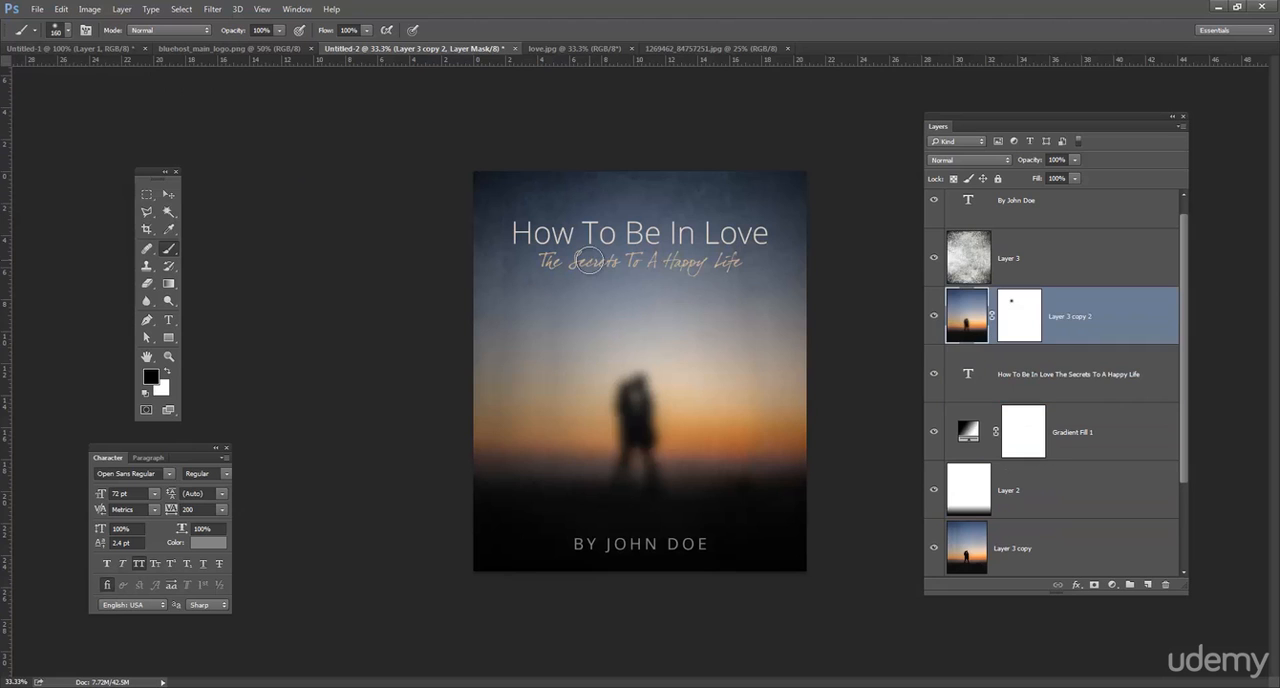
pyautogui.press('x')
pyautogui.moveTo(1078, 376); pyautogui.dragTo(1113, 493)
pyautogui.moveTo(1113, 497); pyautogui.dragTo(1120, 500)
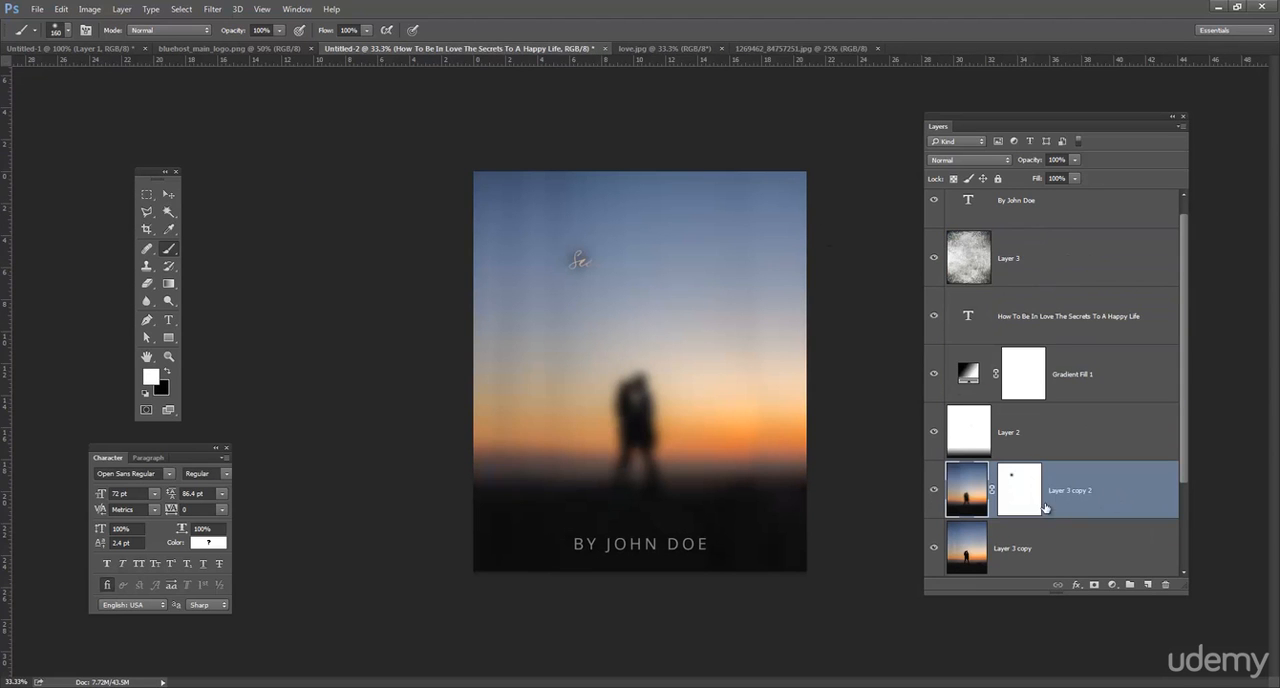
pyautogui.press('x')
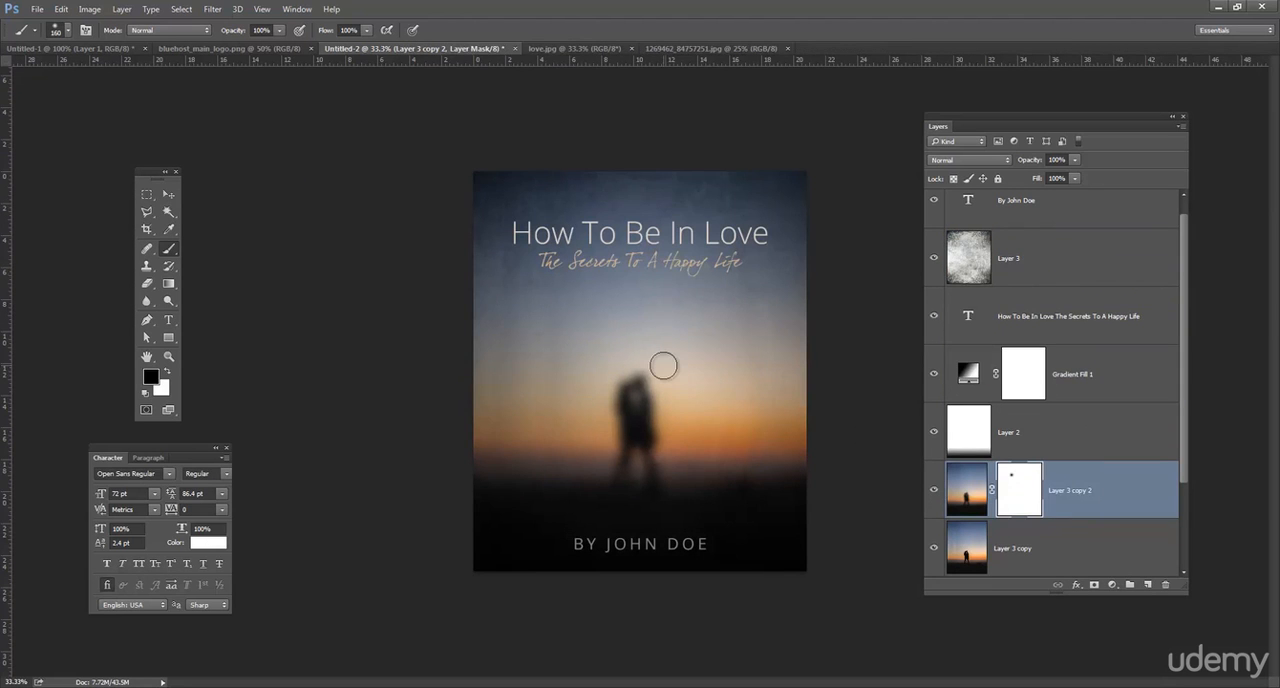
# Enlarge the soft brush to 1500 px and paint black on the blurred copy's mask over the couple to reveal them sharply.
pyautogui.press(']')
pyautogui.press(']')
pyautogui.press(']')
pyautogui.press(']')
pyautogui.press(']')
pyautogui.press(']')
pyautogui.press(']')
pyautogui.press(']')
pyautogui.press(']')
pyautogui.press(']')
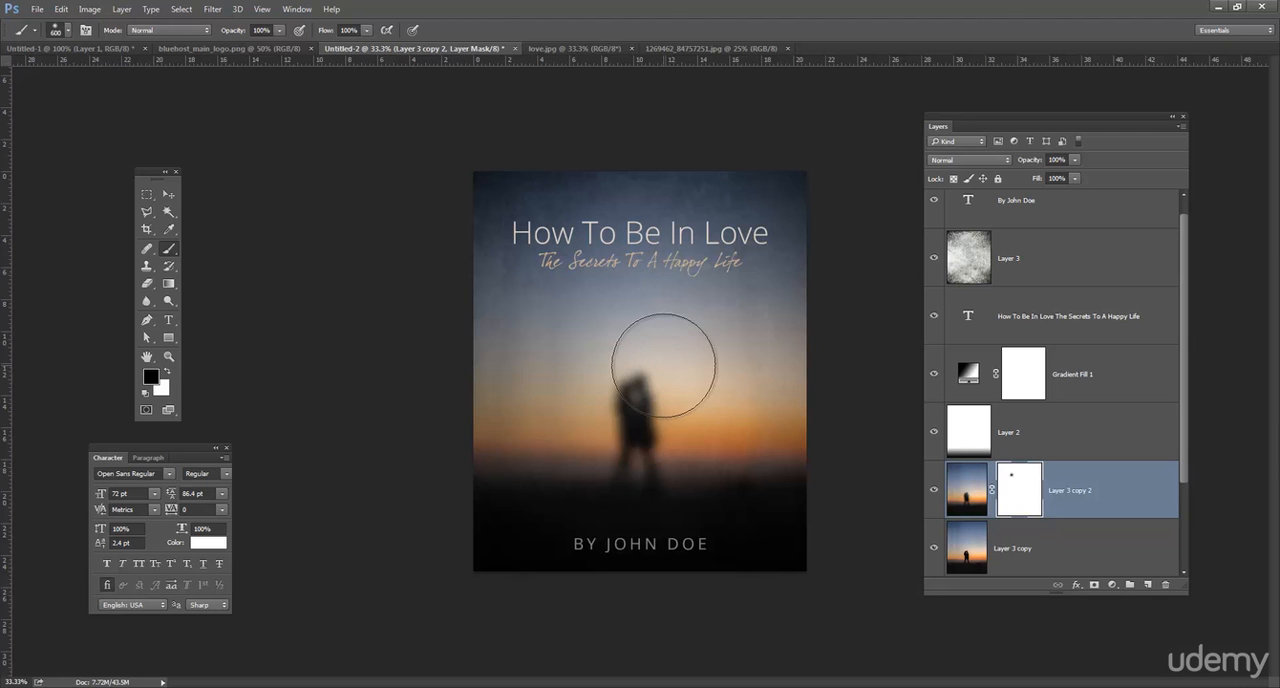
pyautogui.press(']')
pyautogui.press(']')
pyautogui.press(']')
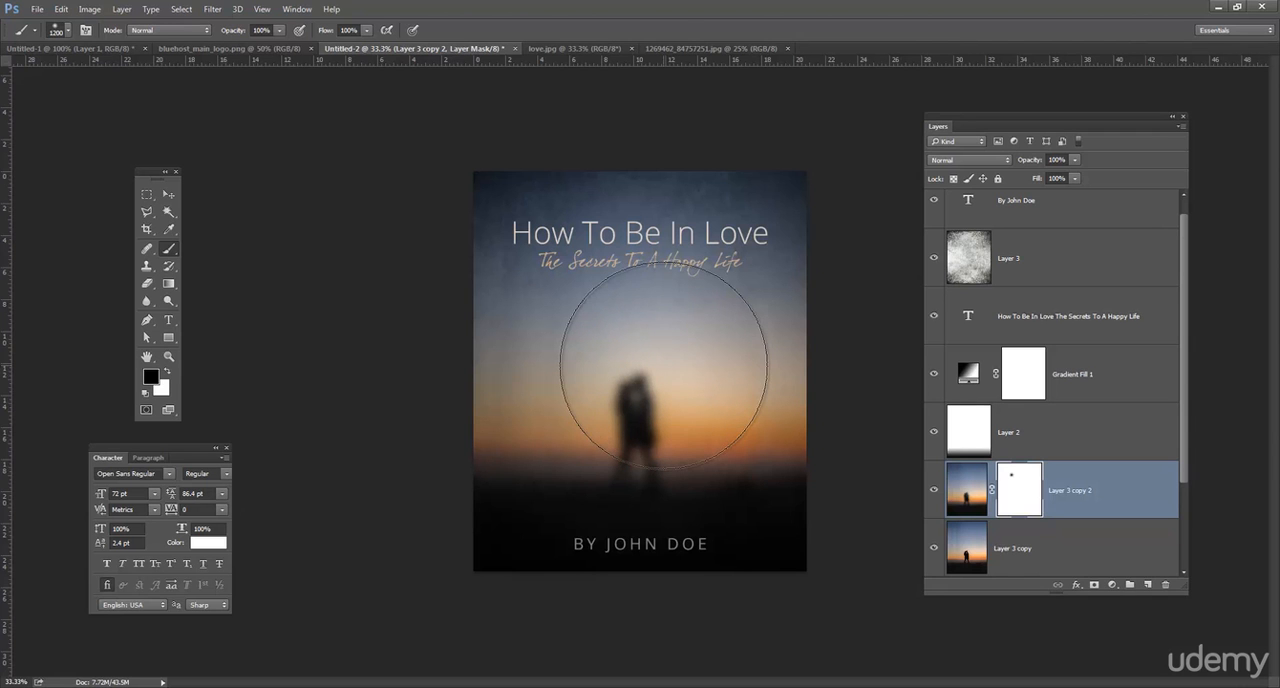
pyautogui.press(']')
pyautogui.press(']')
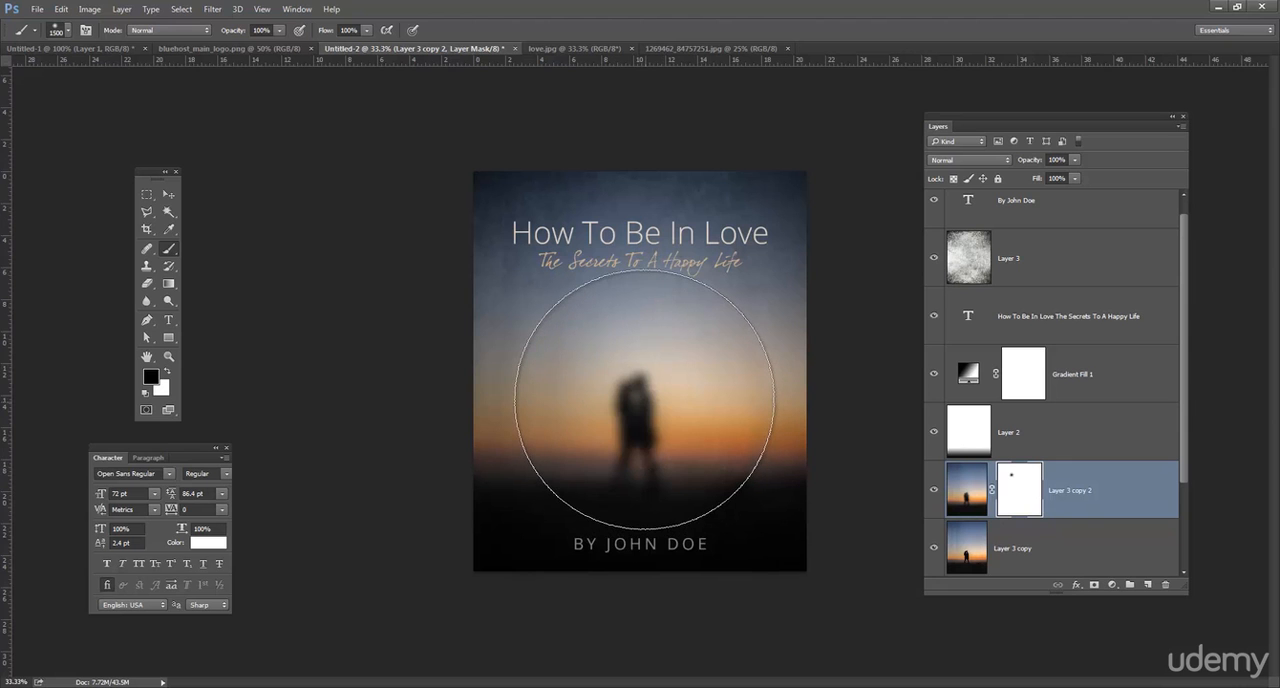
pyautogui.click(644, 399)
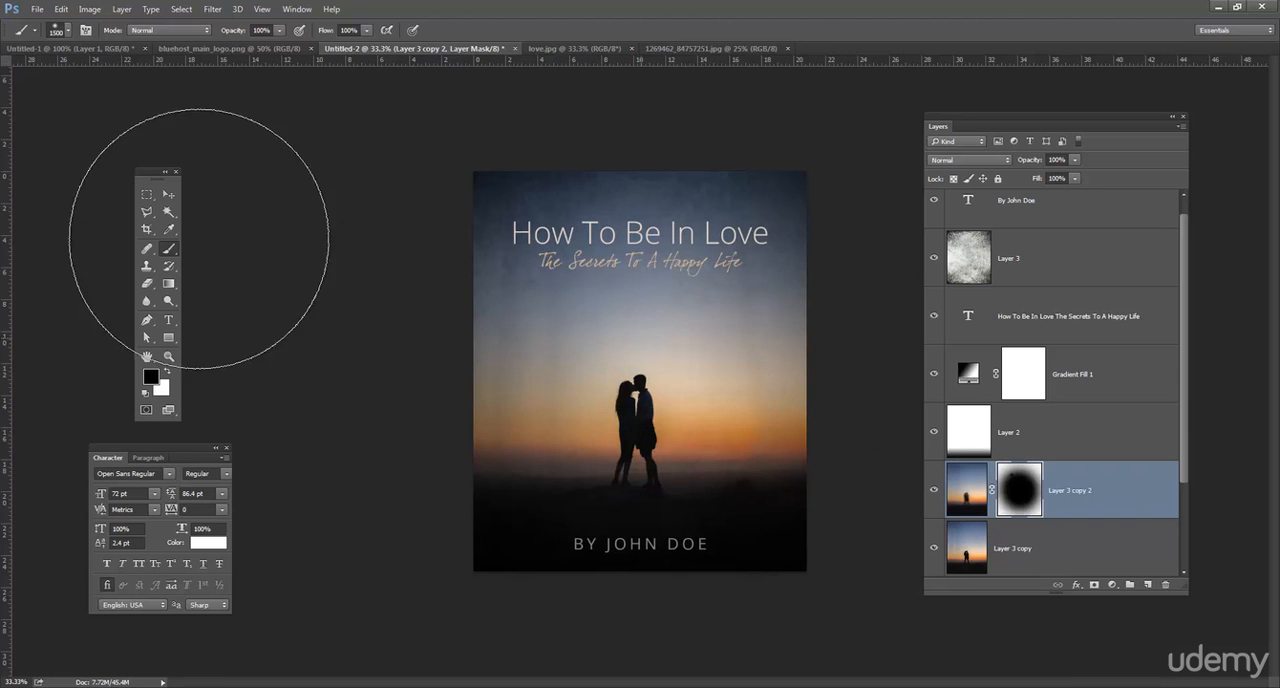
pyautogui.click(168, 194)
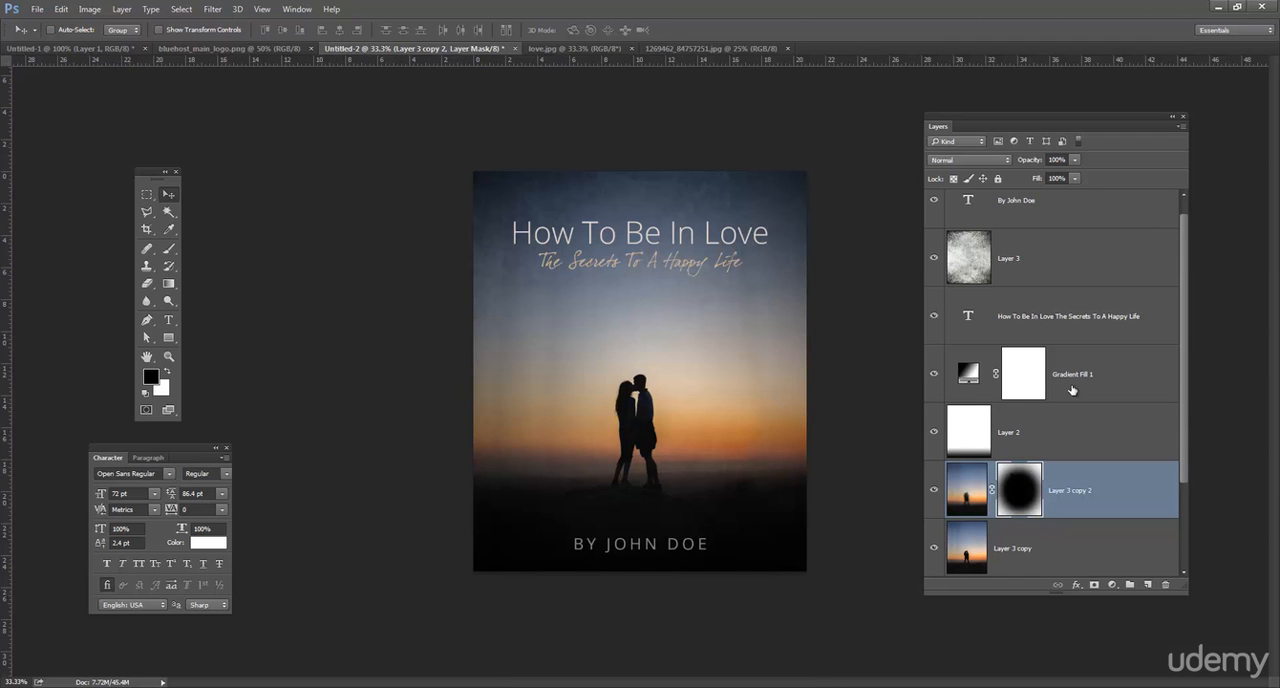
# Set the scale of the radial gradient fill layer to 298%.
pyautogui.scroll(1, 1090, 393)
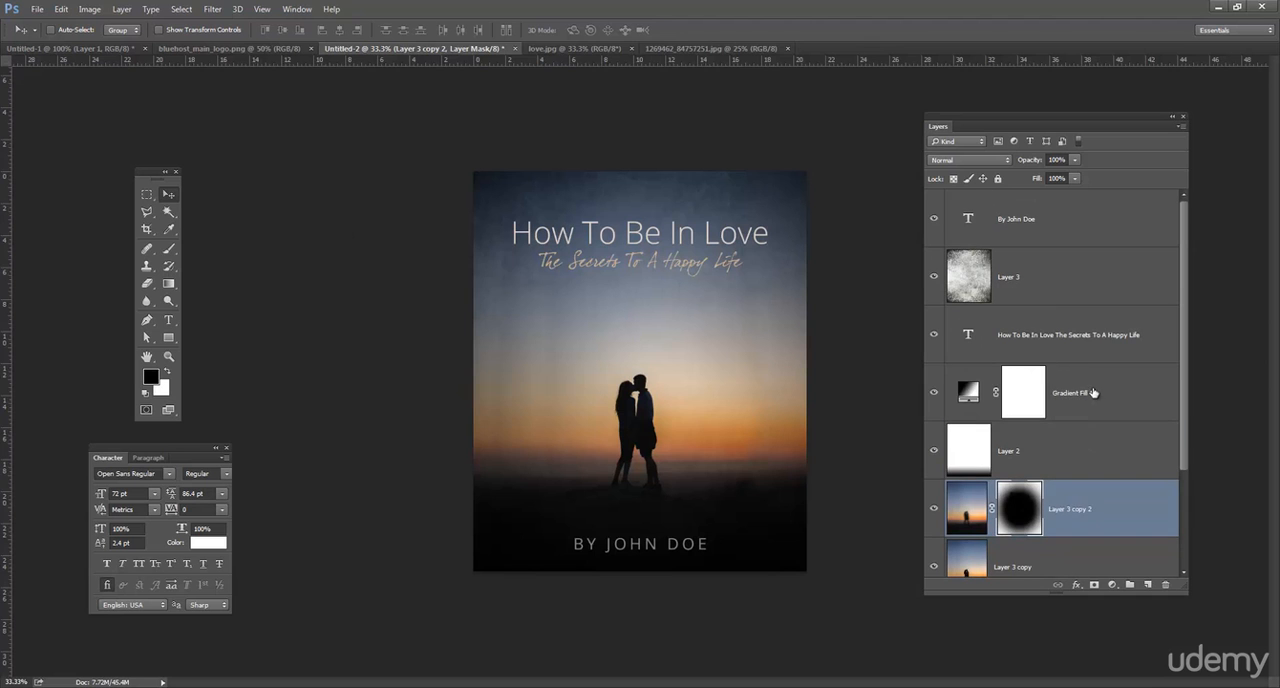
pyautogui.click(1093, 392)
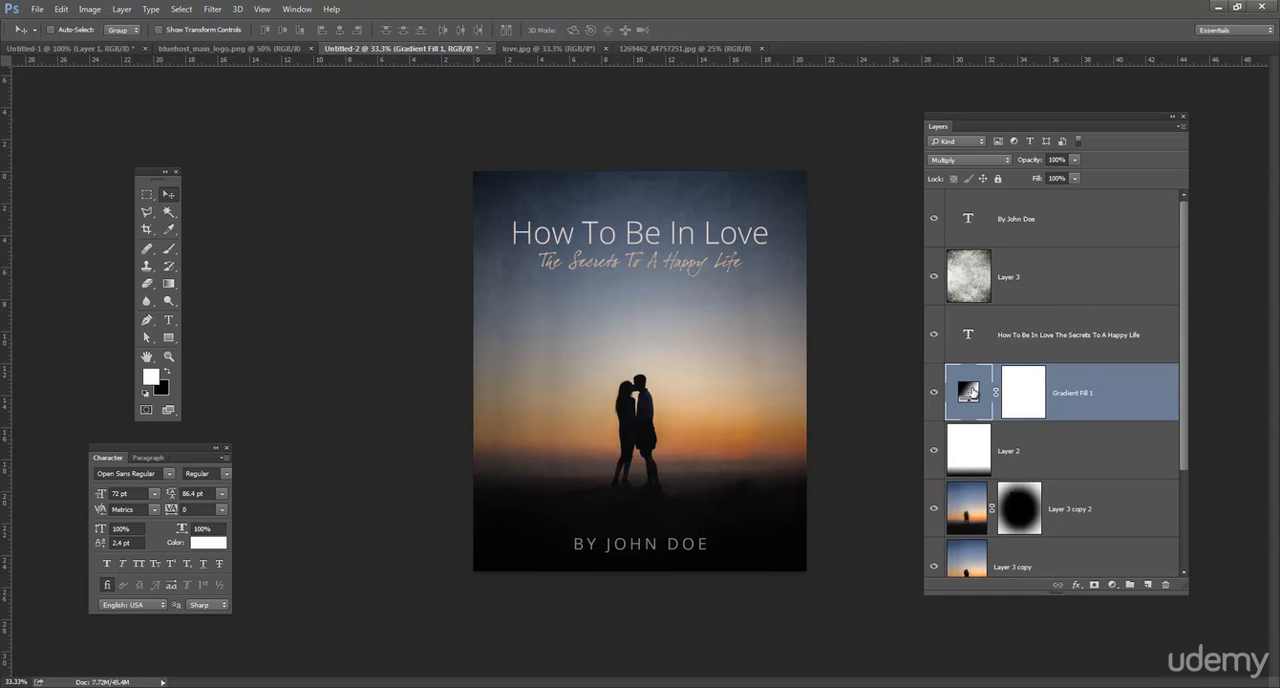
pyautogui.doubleClick(971, 391)
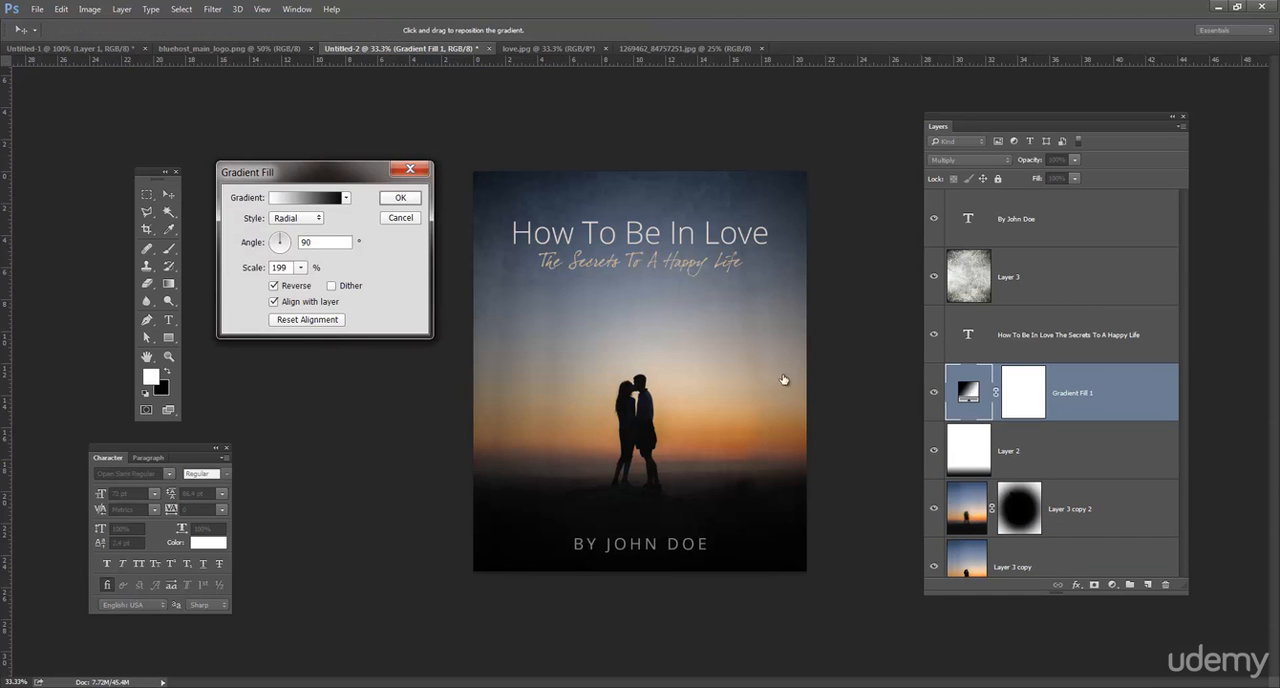
pyautogui.click(300, 267)
pyautogui.moveTo(300, 286); pyautogui.dragTo(313, 289)
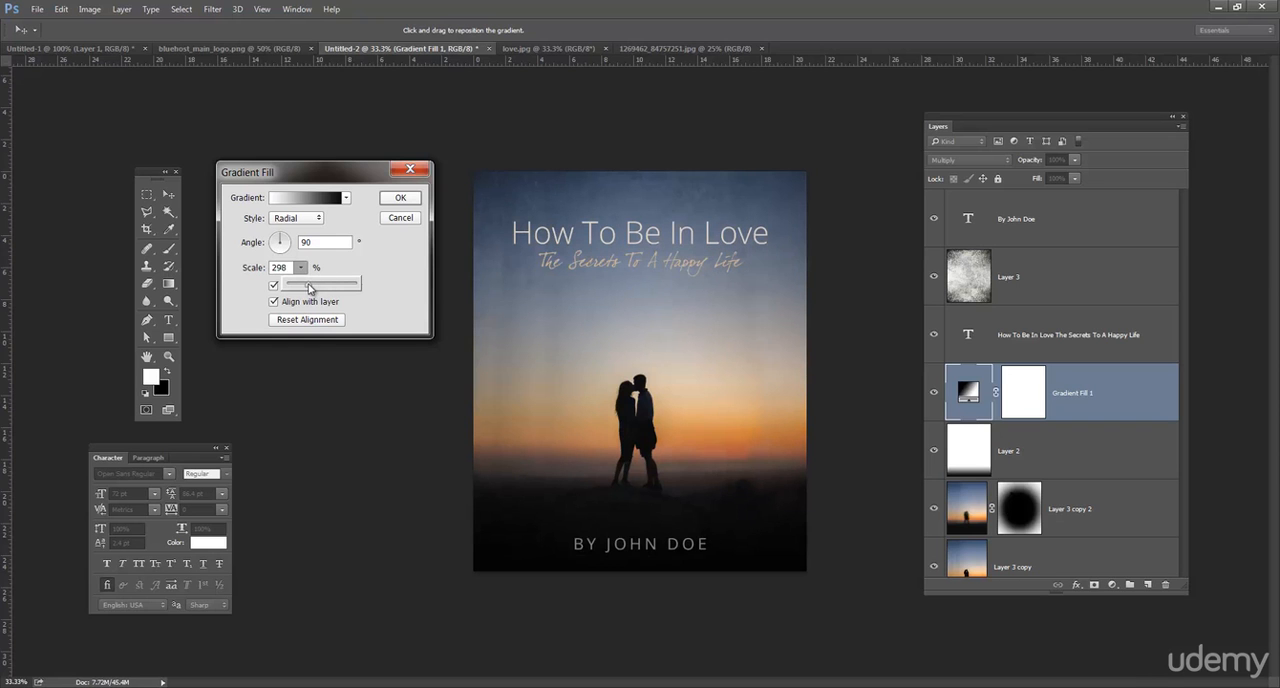
pyautogui.click(400, 198)
pyautogui.click(400, 198)
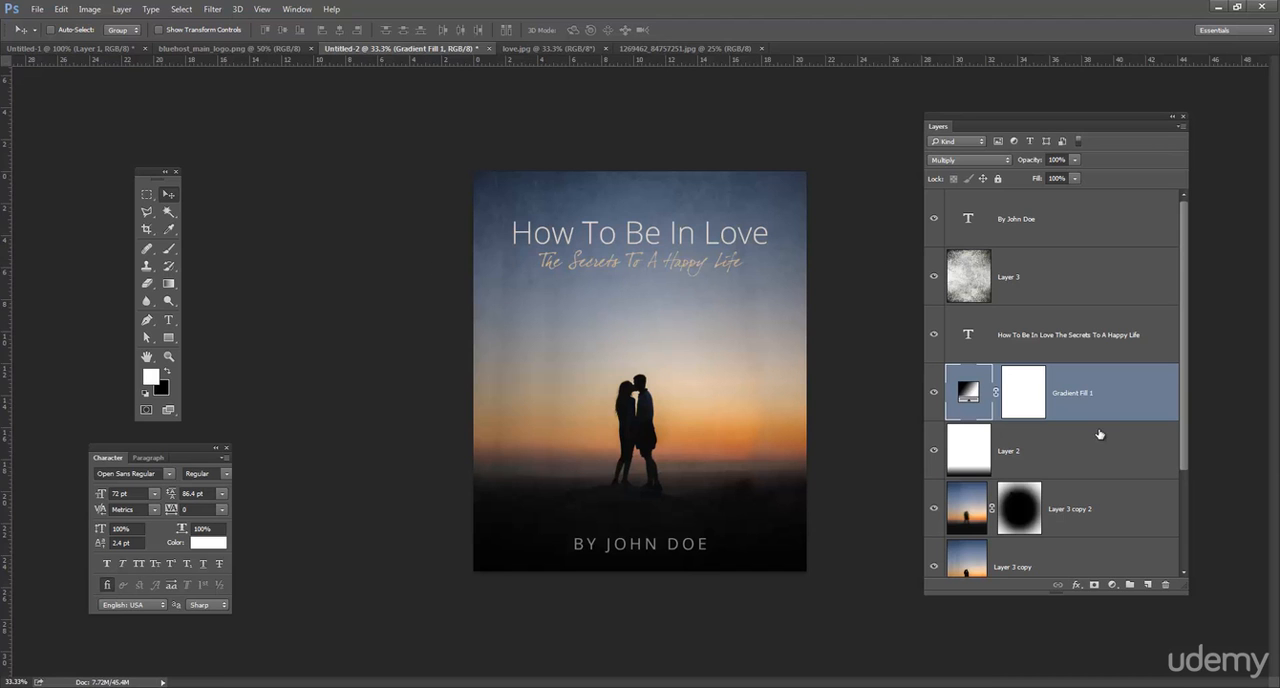
# Draw a black rectangle about 1755 × 339 px across the cover behind the title and subtitle, on a new layer.
pyautogui.click(1149, 587)
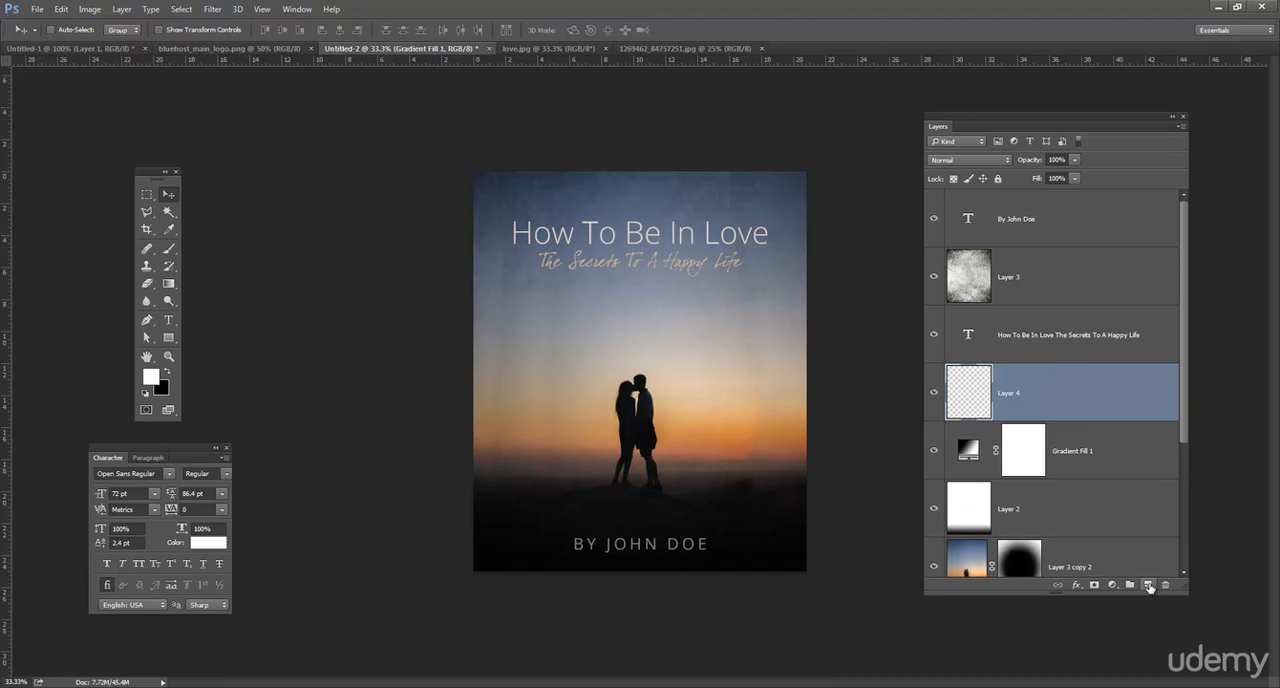
pyautogui.click(170, 339)
pyautogui.moveTo(173, 339); pyautogui.dragTo(225, 340)
pyautogui.click(77, 33)
pyautogui.click(58, 38)
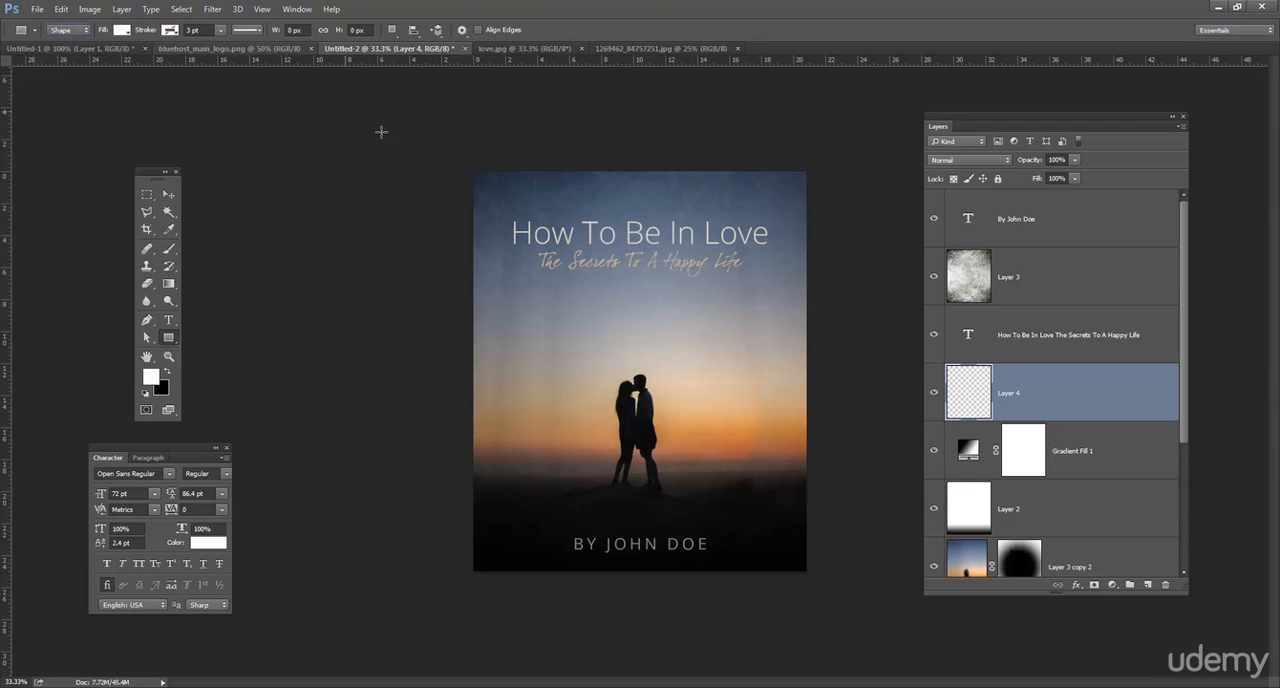
pyautogui.click(168, 374)
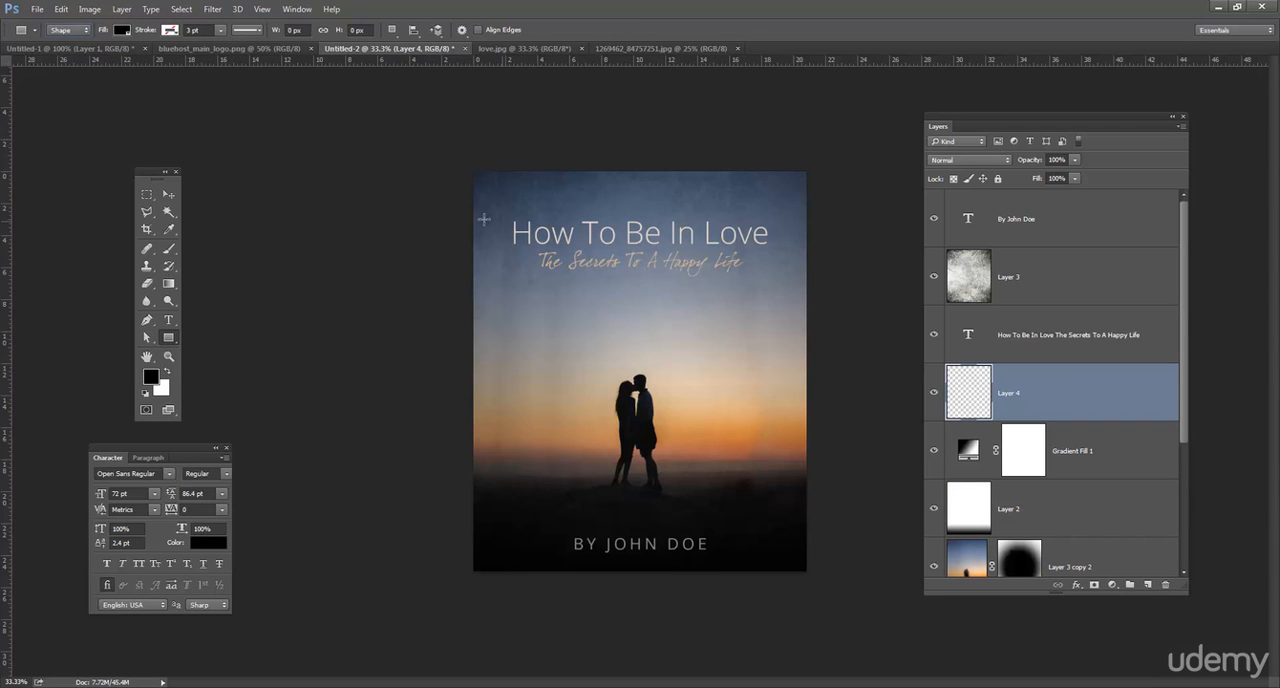
pyautogui.moveTo(709, 219); pyautogui.dragTo(845, 286)
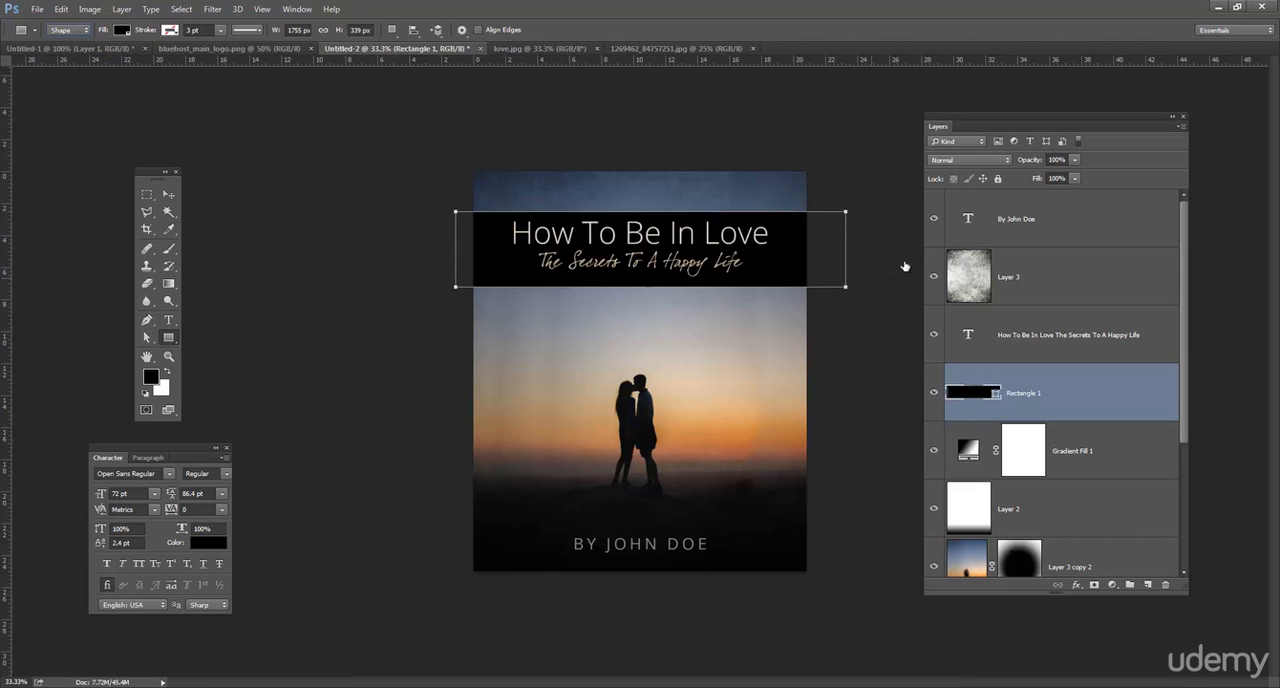
# Lower the opacity of the black band behind the title to 20%.
pyautogui.click(1032, 162)
pyautogui.press('Return')
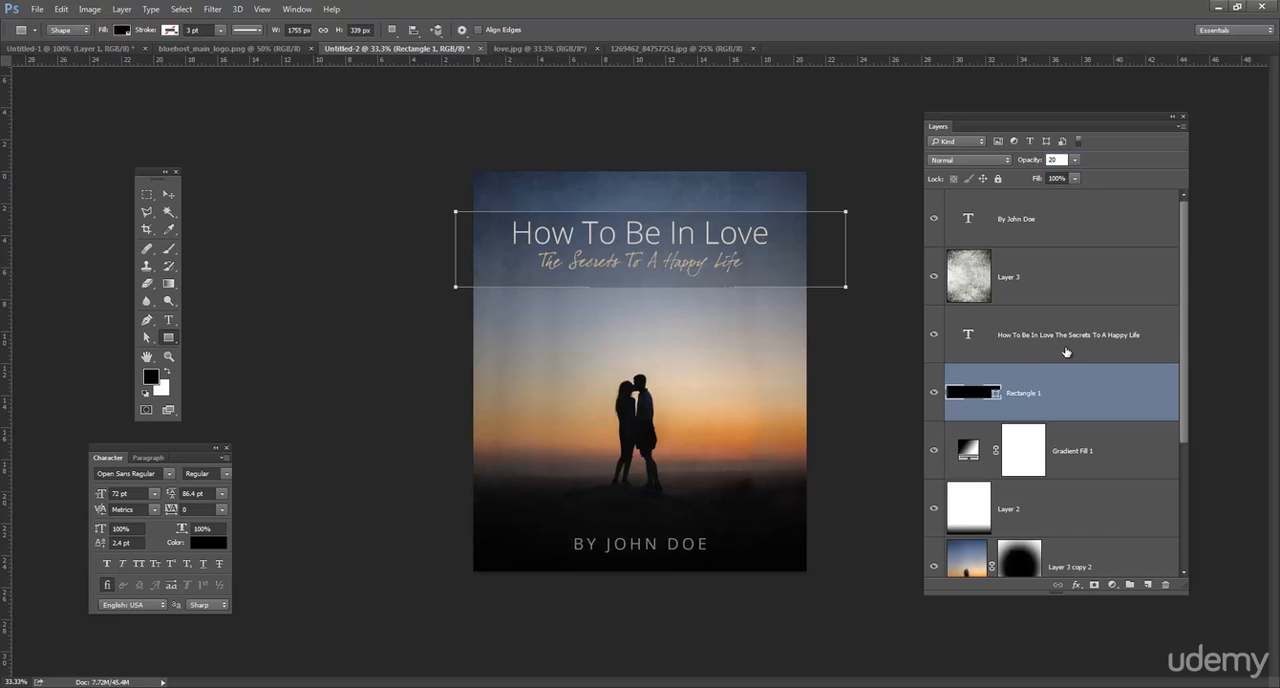
pyautogui.click(1068, 351)
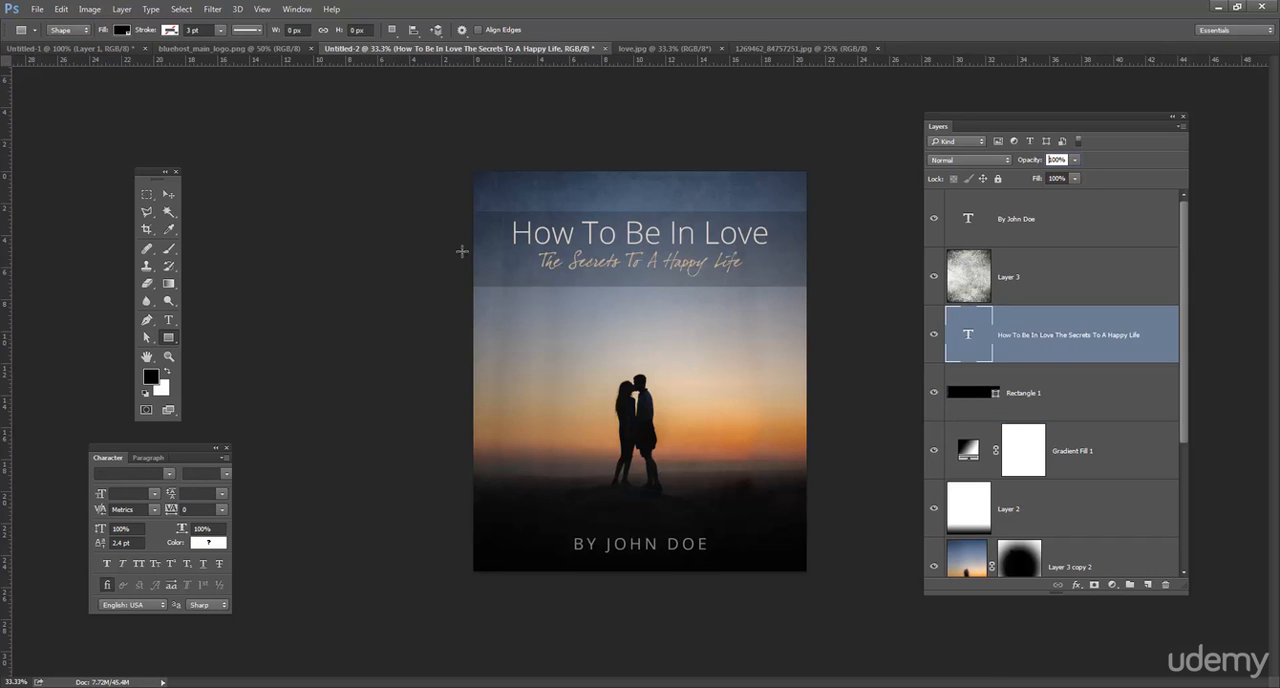
pyautogui.click(167, 197)
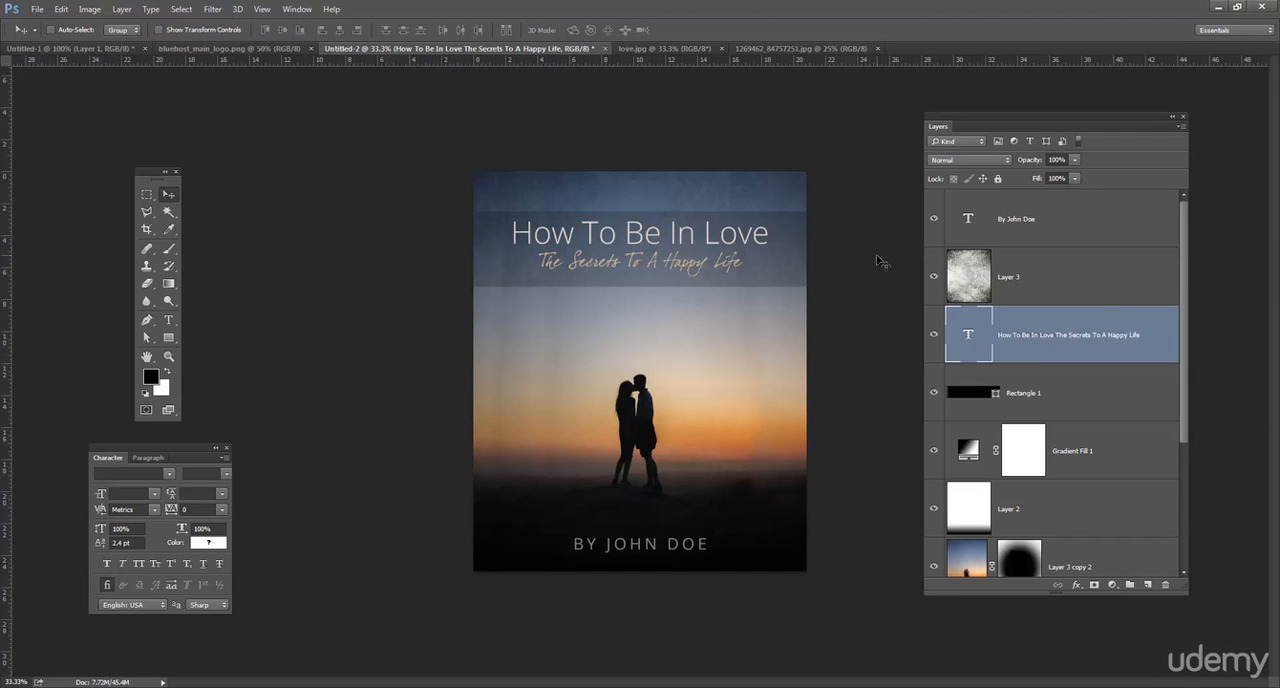
# Add a Curves adjustment layer above the author line and move its settings clear of the cover.
pyautogui.click(1077, 284)
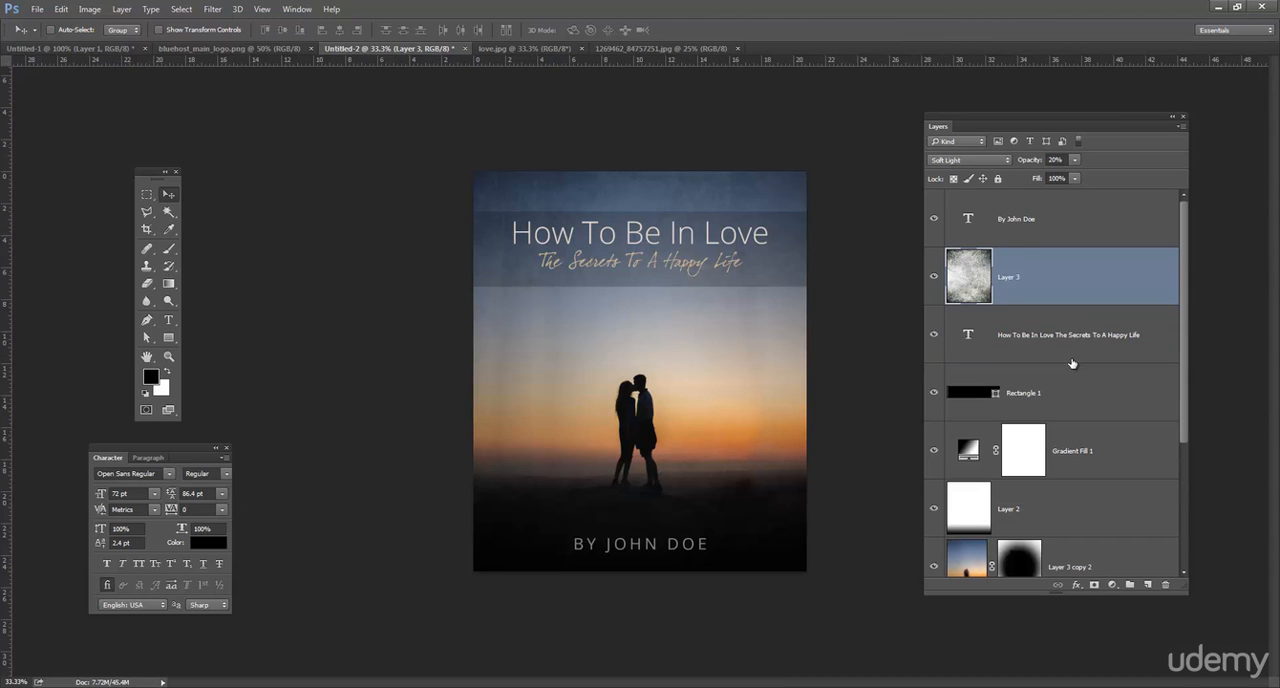
pyautogui.click(1070, 240)
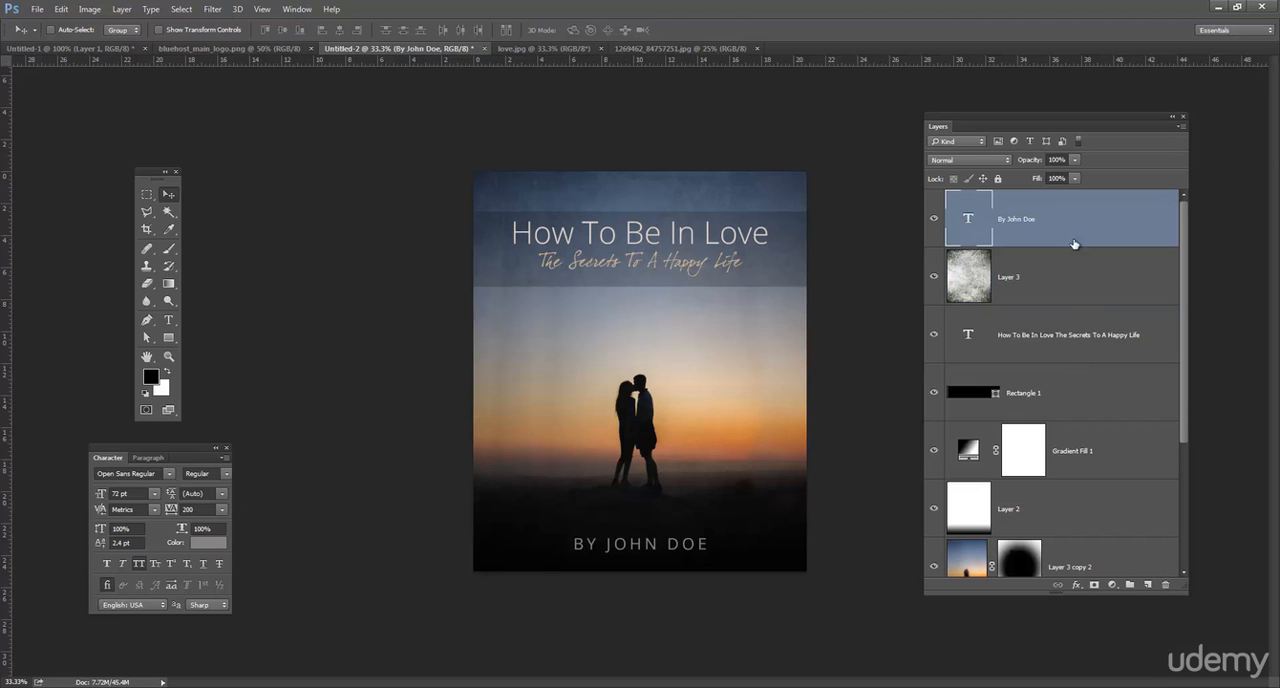
pyautogui.click(1114, 588)
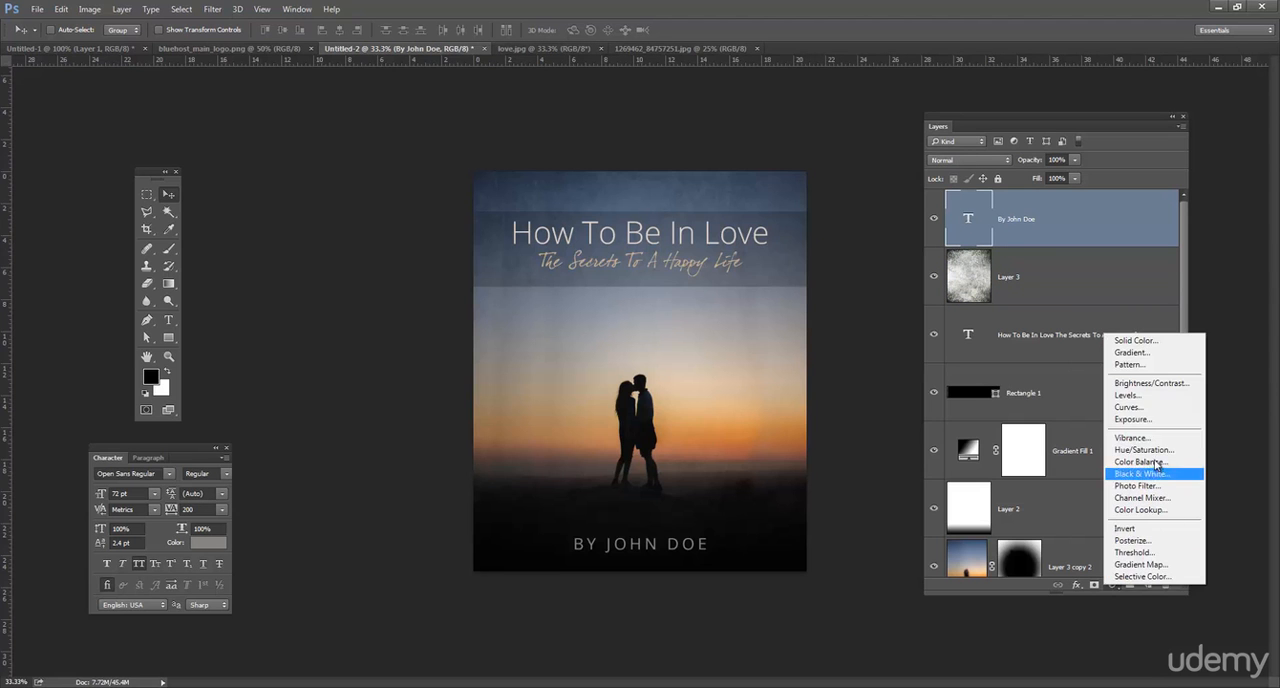
pyautogui.click(1142, 403)
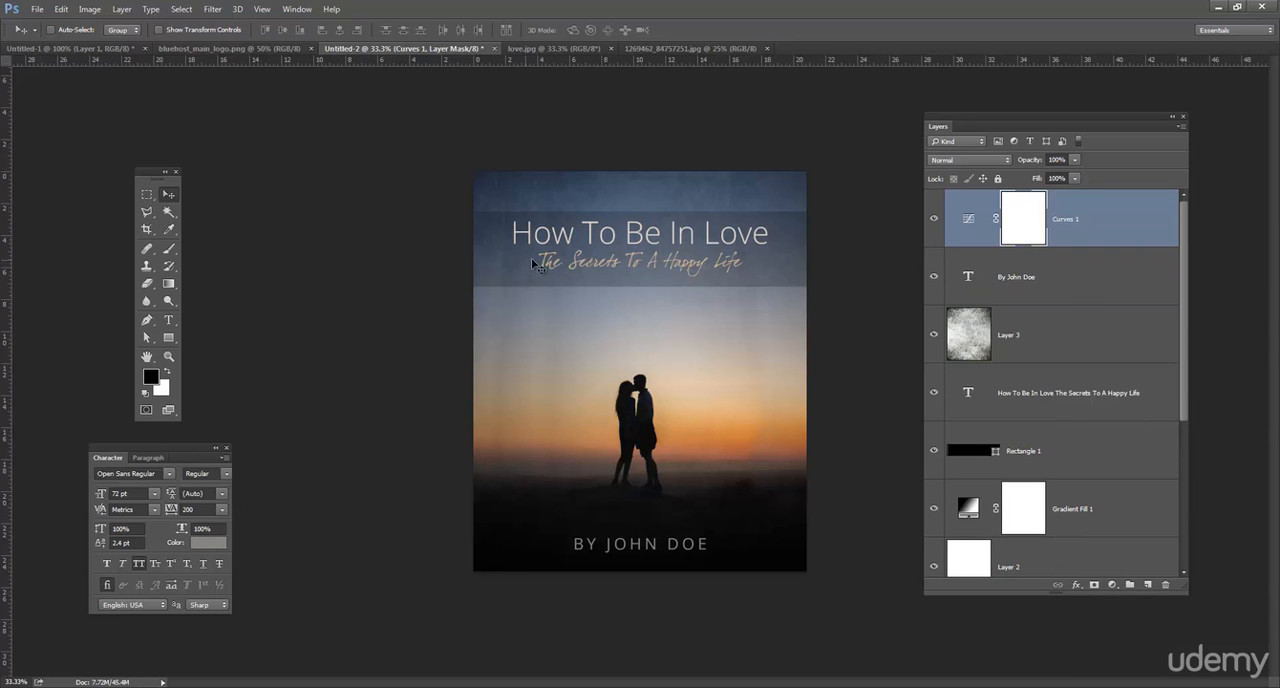
pyautogui.moveTo(671, 300); pyautogui.dragTo(379, 150)
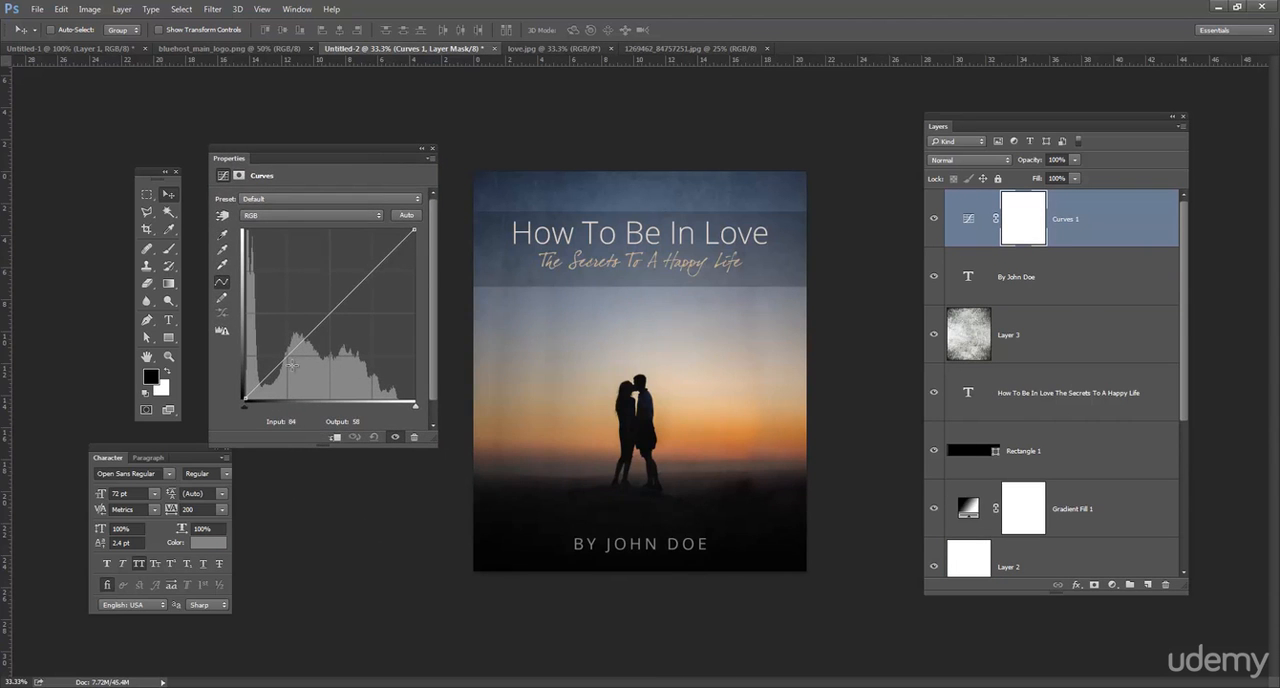
# Lift the black point of the RGB curve slightly and add a midtone point at input 131, output 128.
pyautogui.moveTo(243, 397); pyautogui.dragTo(242, 388)
pyautogui.moveTo(325, 318)
pyautogui.mouseDown()
pyautogui.moveTo(345, 334)
pyautogui.moveTo(332, 313)
pyautogui.mouseUp()
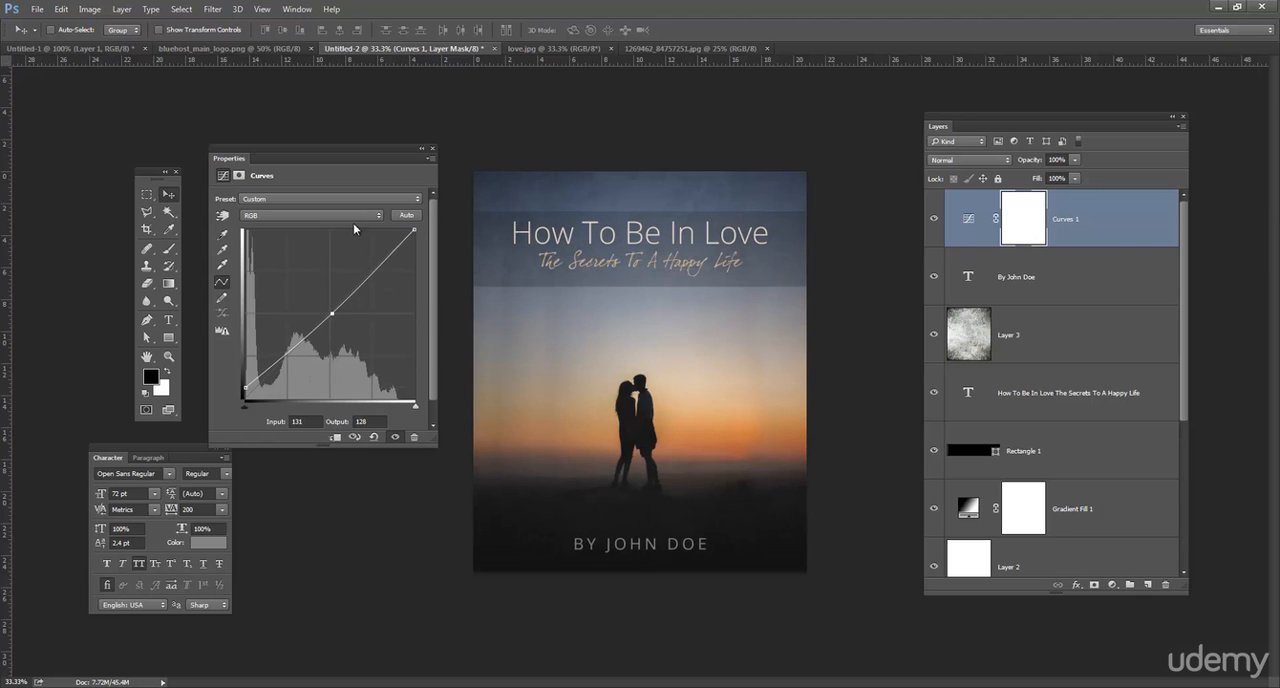
pyautogui.moveTo(413, 231)
pyautogui.mouseDown()
pyautogui.moveTo(416, 245)
pyautogui.moveTo(415, 230)
pyautogui.mouseUp()
# Delete the translucent black band behind the title and subtitle.
pyautogui.click(1076, 458)
pyautogui.moveTo(1063, 437); pyautogui.dragTo(1160, 578)
pyautogui.click(1140, 465)
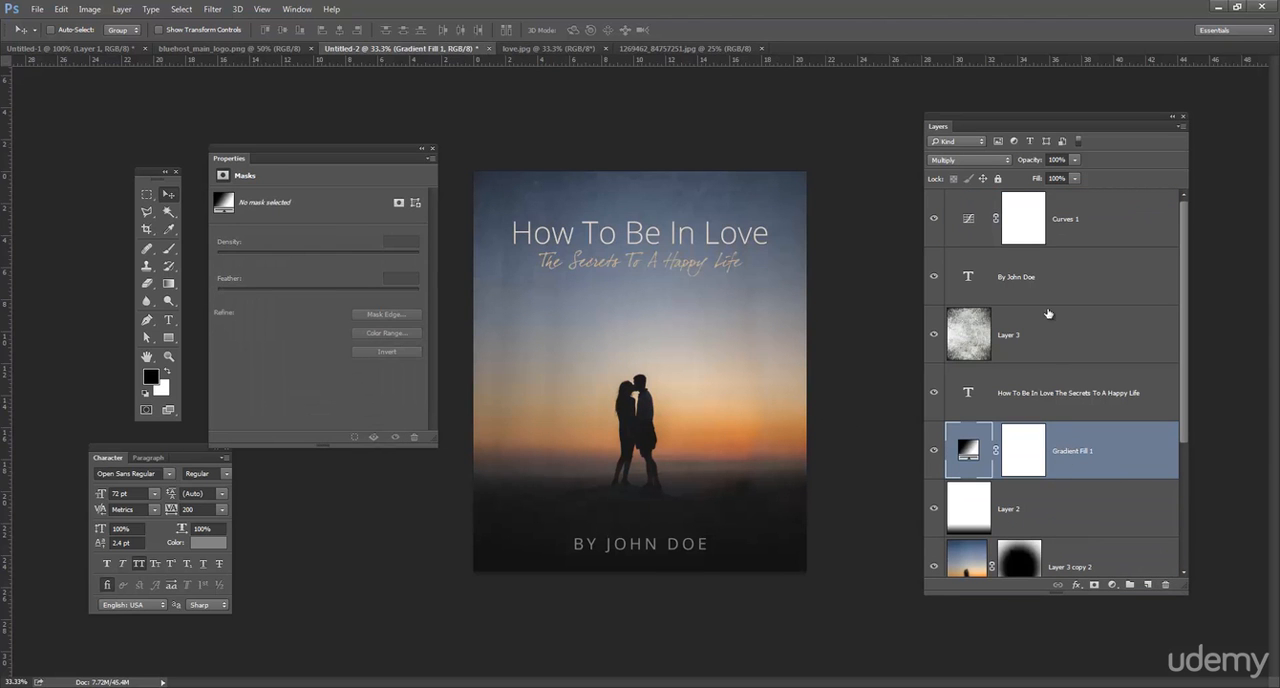
# In the Curves layer's Blue channel, raise the black point and set a midtone point at input 130, output 120.
pyautogui.click(1068, 218)
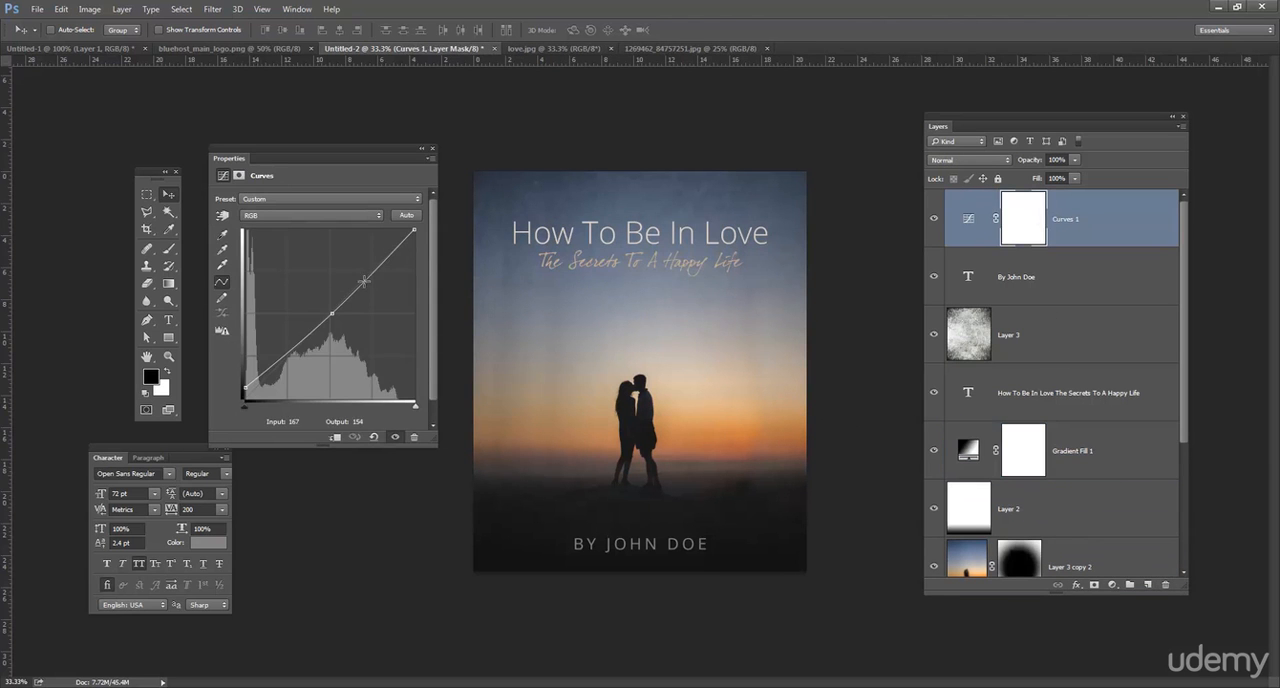
pyautogui.click(328, 216)
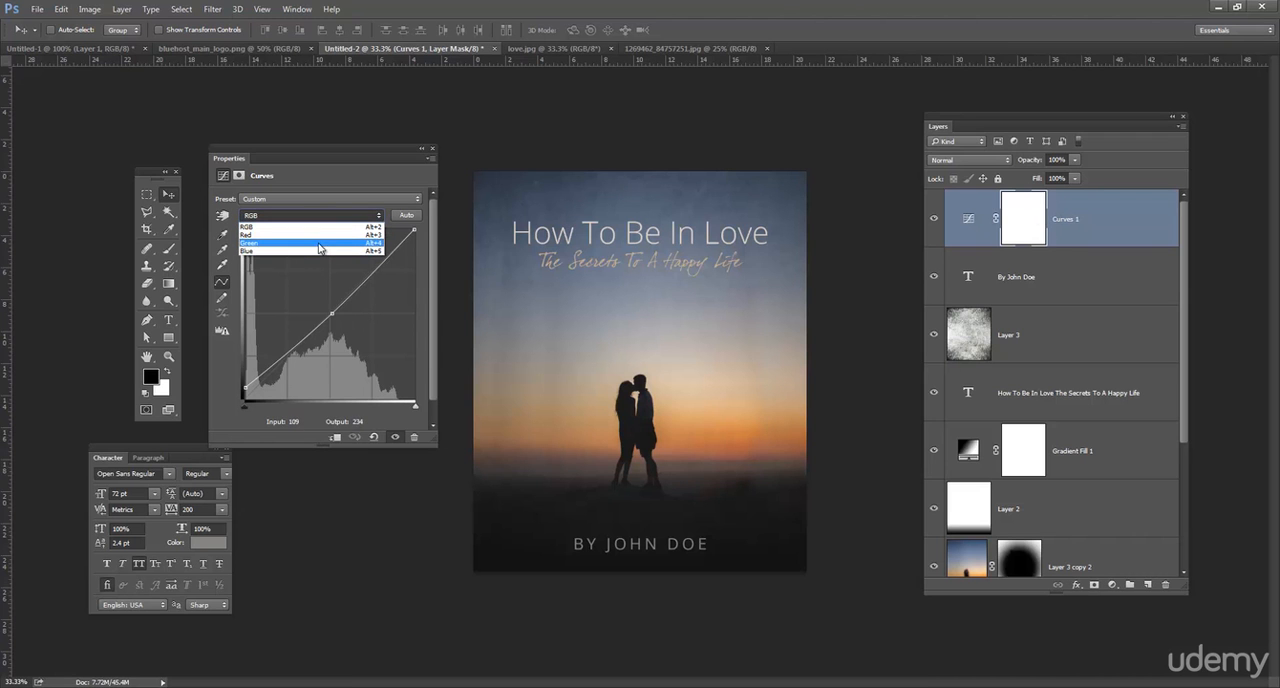
pyautogui.click(315, 251)
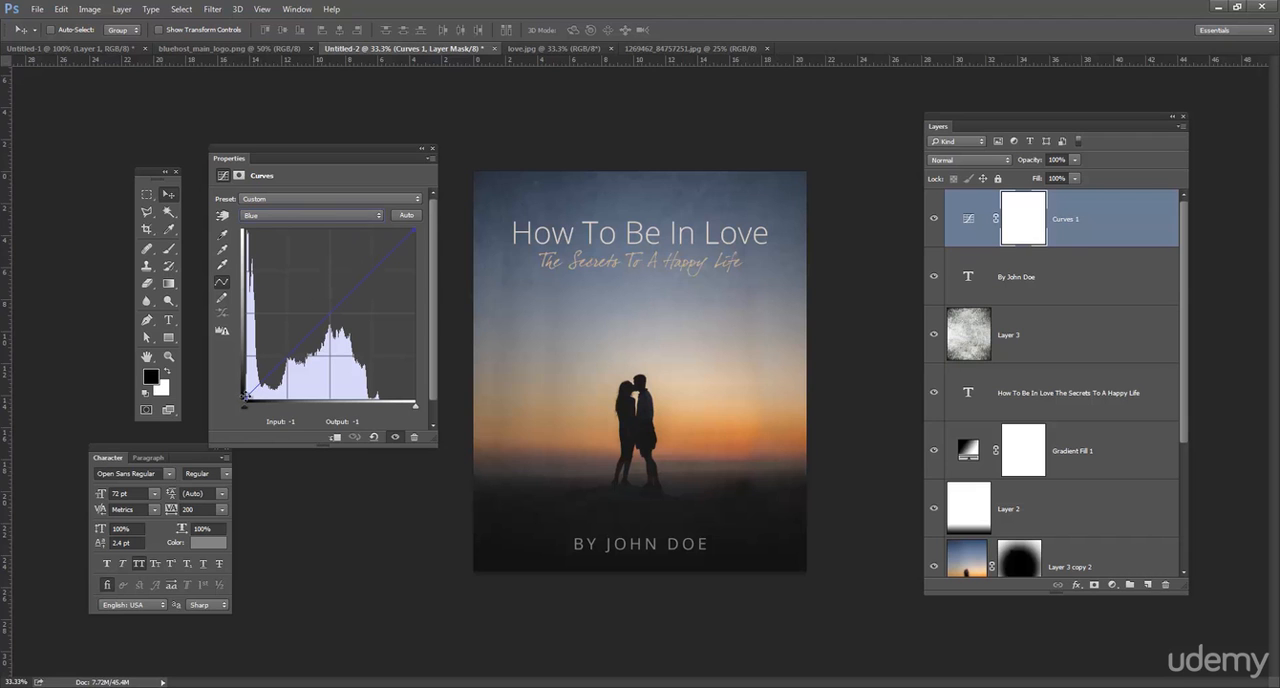
pyautogui.moveTo(245, 396); pyautogui.dragTo(244, 378)
pyautogui.click(322, 309)
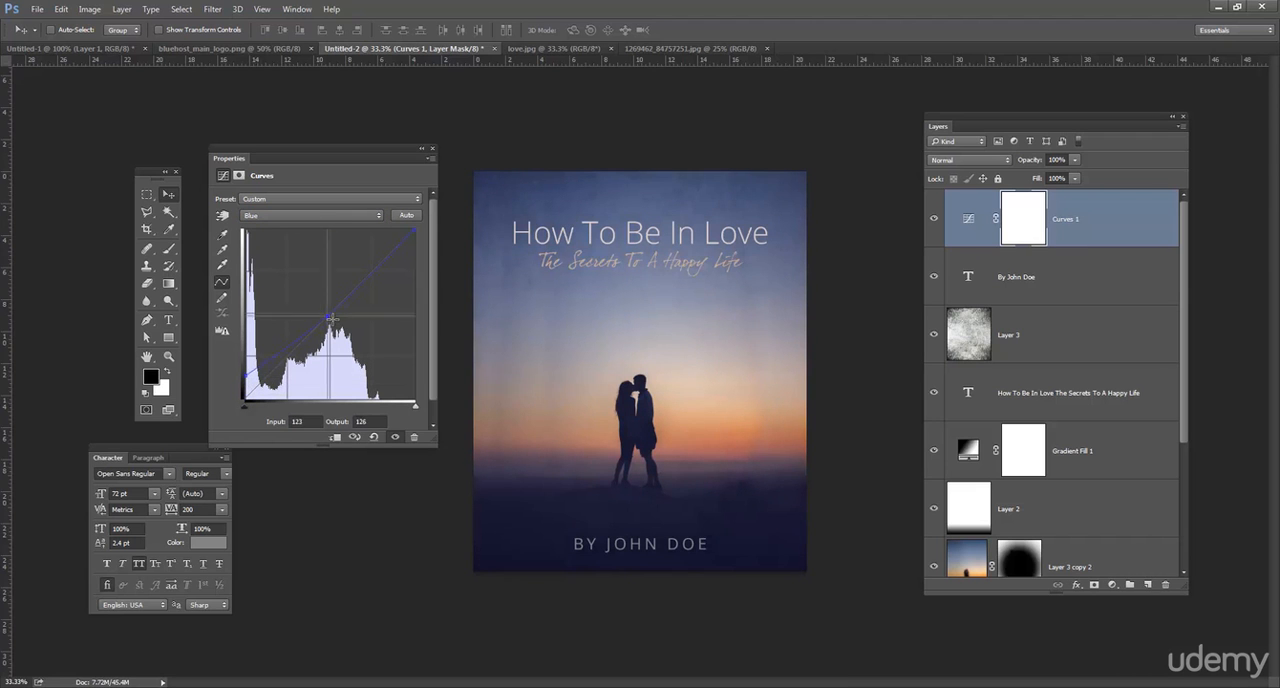
pyautogui.moveTo(322, 309); pyautogui.dragTo(333, 320)
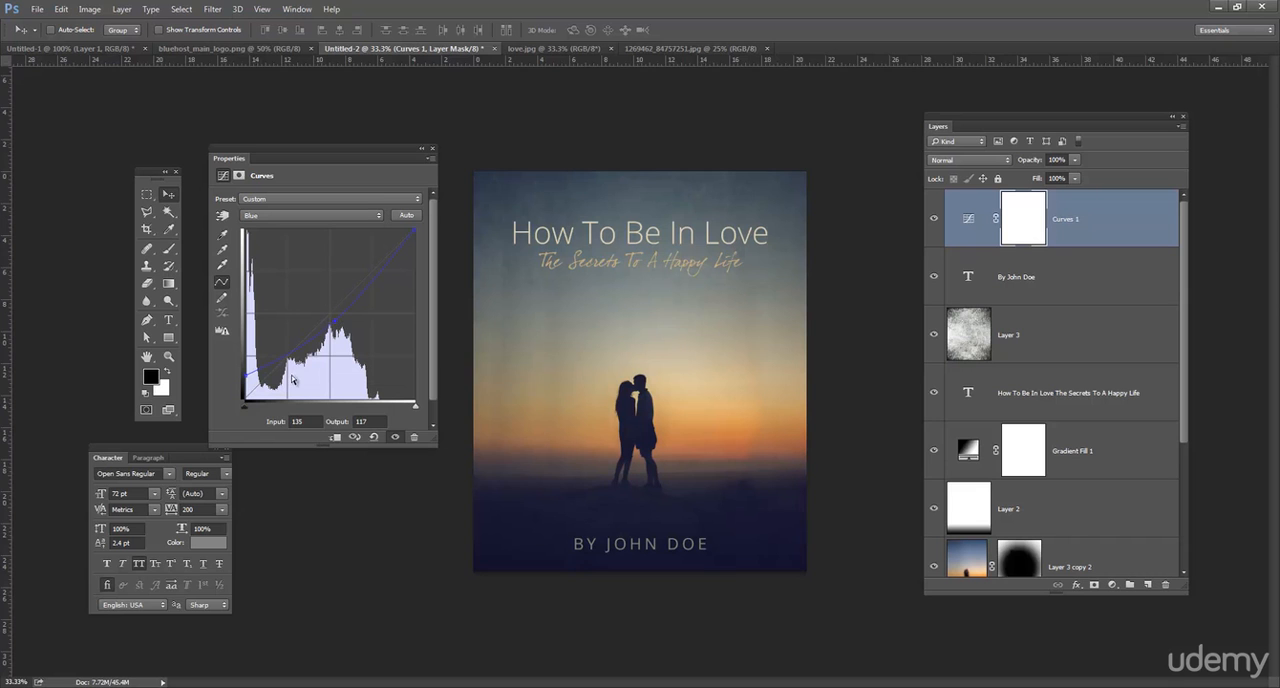
pyautogui.moveTo(244, 378); pyautogui.dragTo(243, 369)
pyautogui.moveTo(338, 323); pyautogui.dragTo(333, 322)
pyautogui.moveTo(331, 316); pyautogui.dragTo(330, 322)
# In the Curves layer's Red channel, raise the black point slightly and lower the white point to output 242.
pyautogui.click(335, 216)
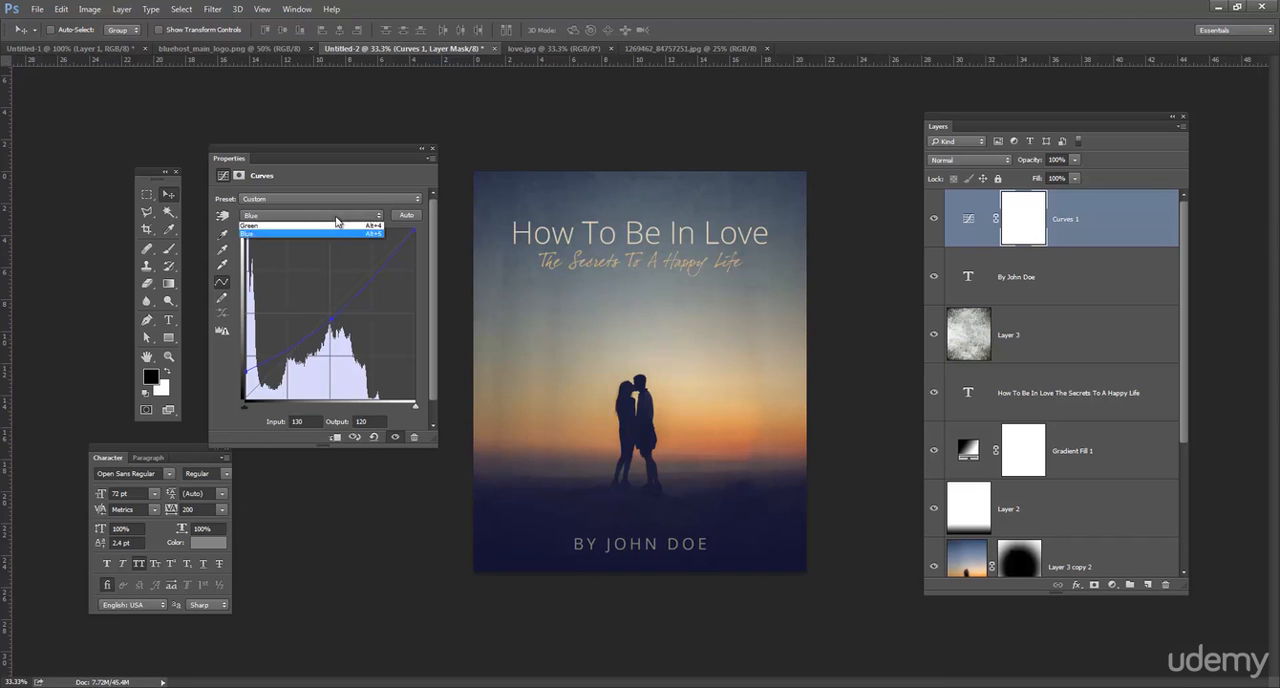
pyautogui.click(290, 224)
pyautogui.moveTo(244, 396); pyautogui.dragTo(243, 392)
pyautogui.moveTo(414, 228); pyautogui.dragTo(421, 238)
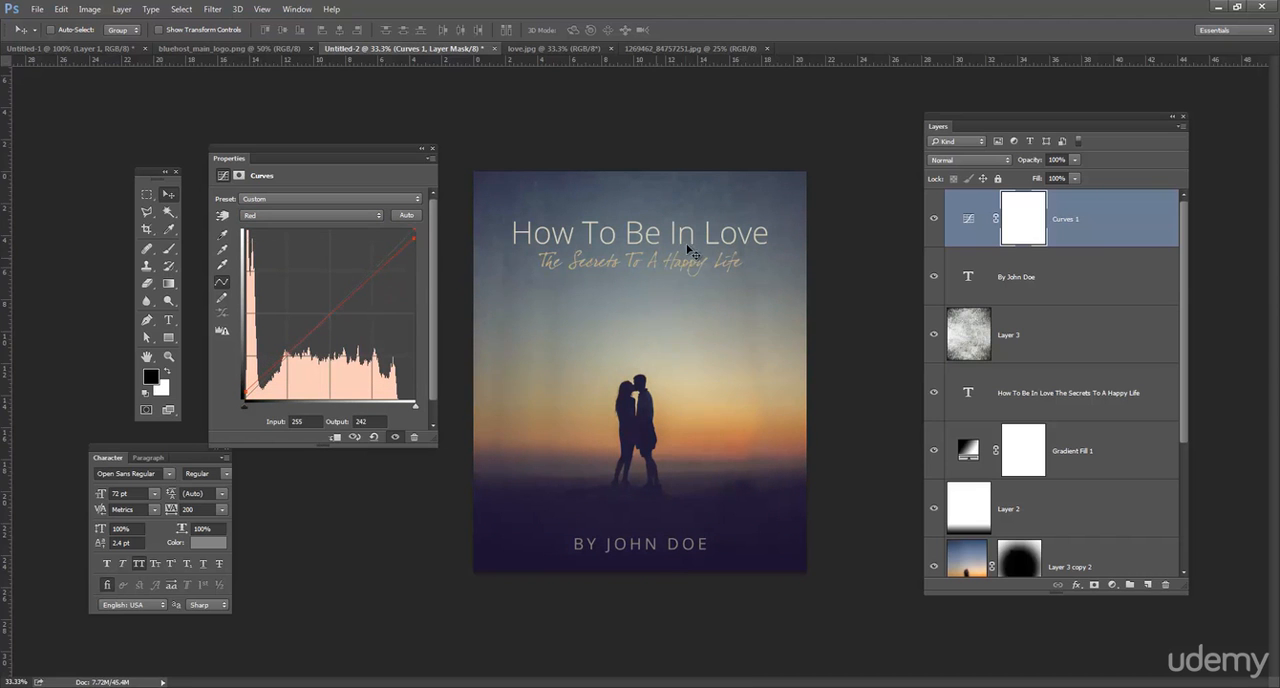
pyautogui.click(432, 148)
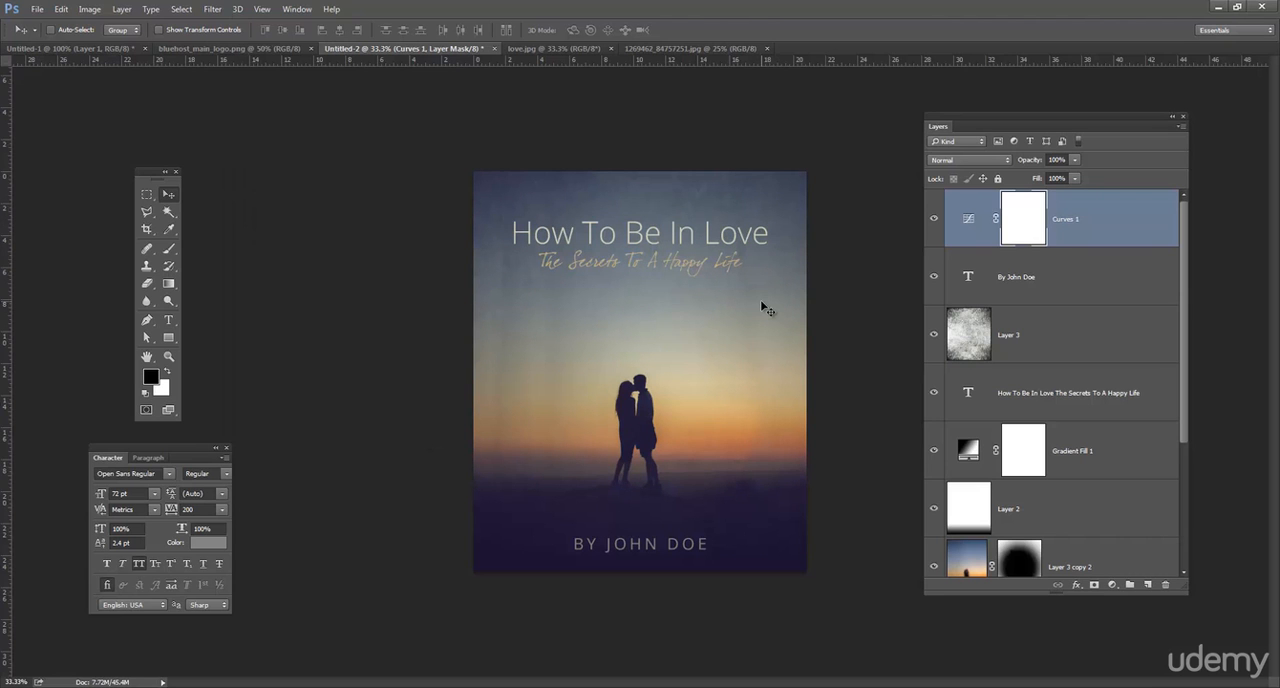
# Lower the grunge texture layer's opacity to 10% and toggle its visibility to compare the effect.
pyautogui.click(1050, 345)
pyautogui.click(1038, 163)
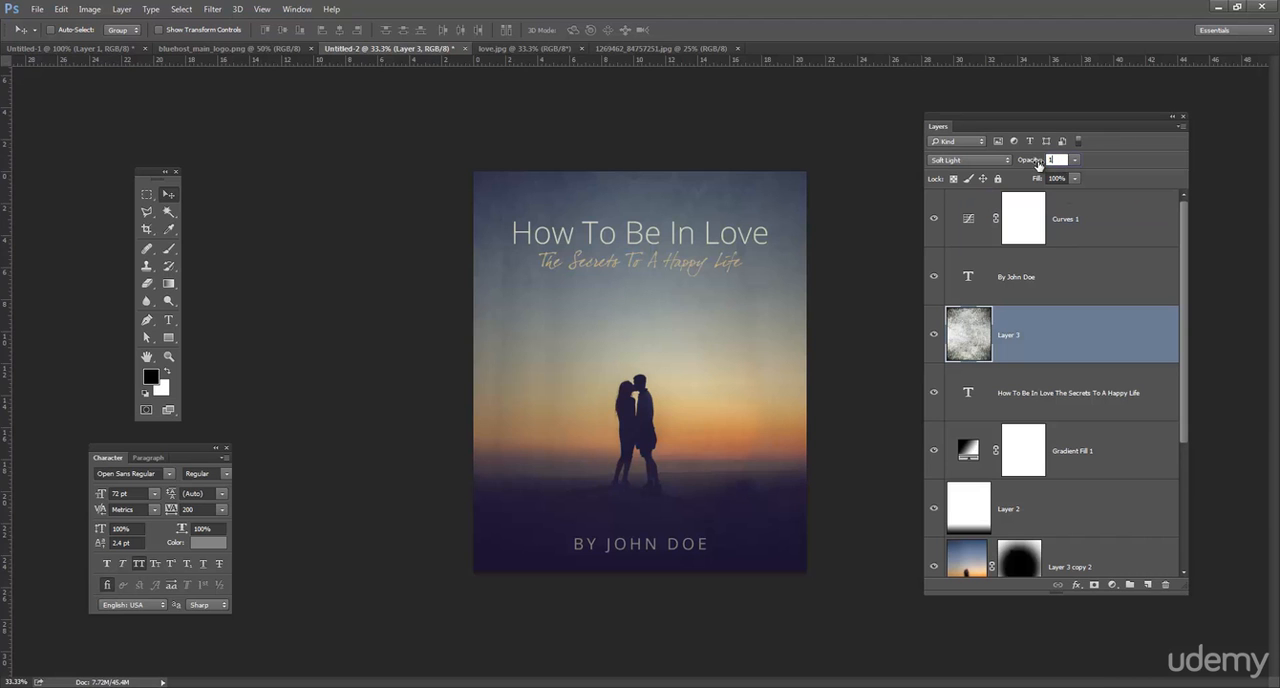
pyautogui.click(936, 336)
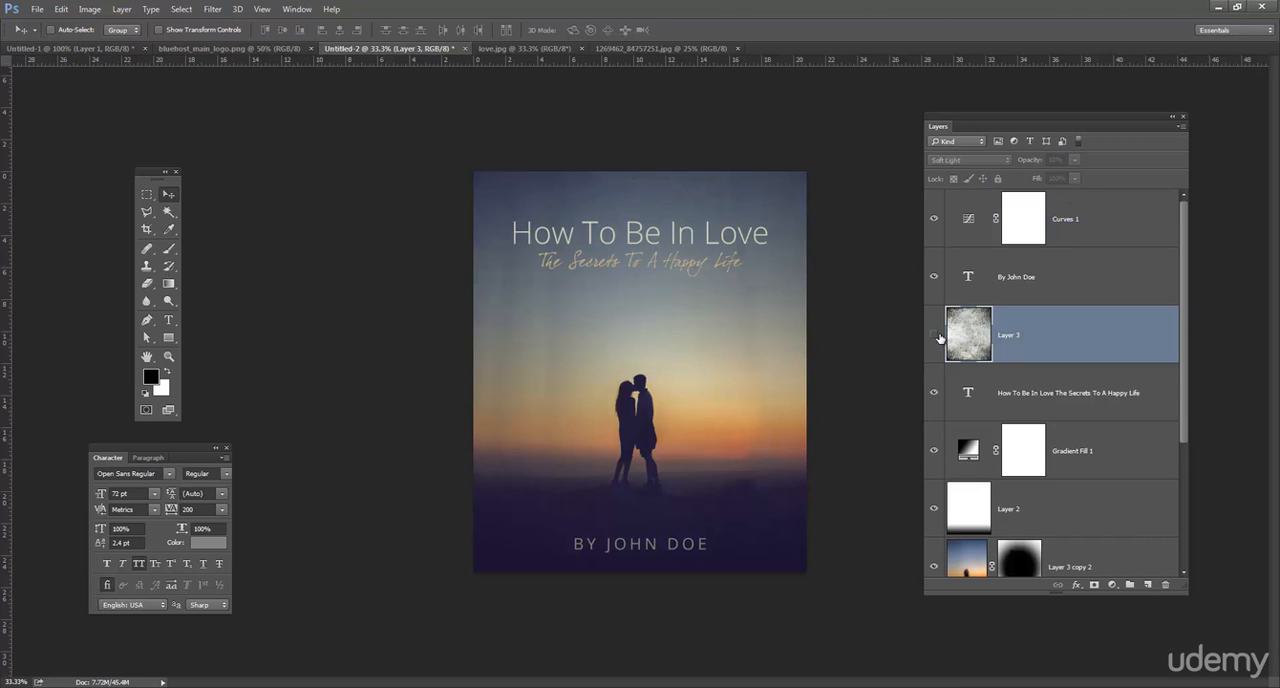
pyautogui.click(936, 336)
# Duplicate the grunge texture layer and rotate the copy by about 180°.
pyautogui.moveTo(1082, 335); pyautogui.dragTo(1150, 584)
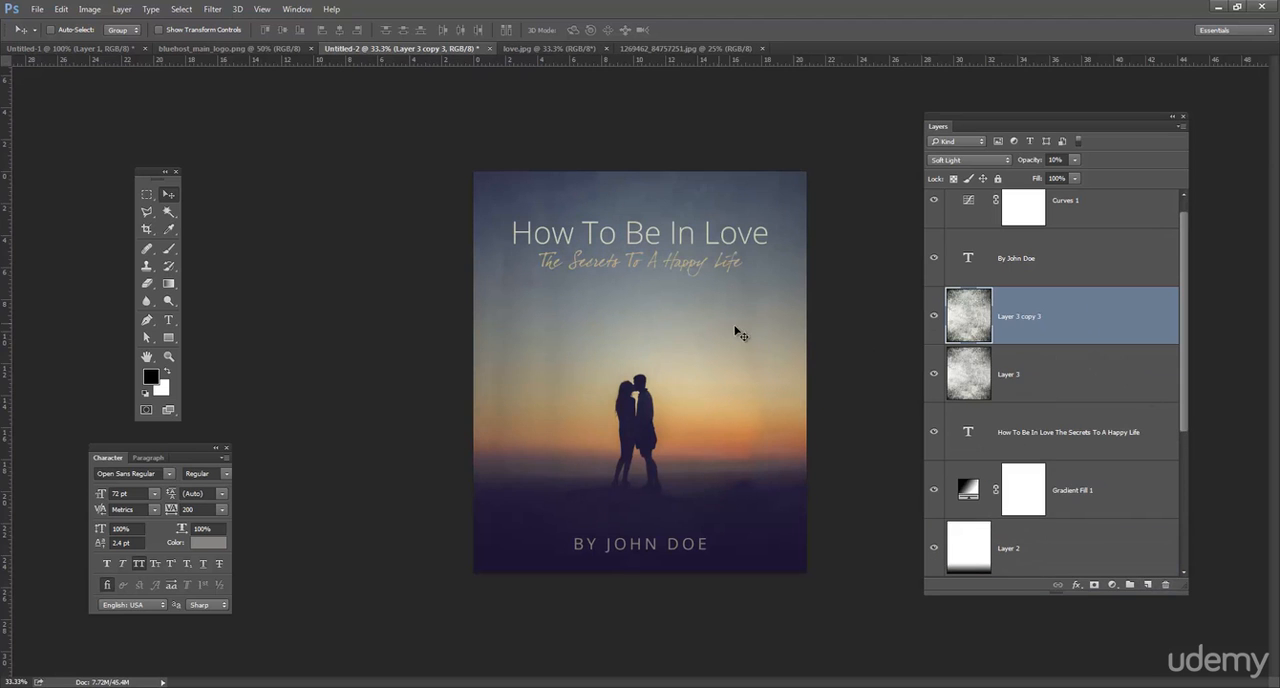
pyautogui.hotkey('ctrl', 't')
pyautogui.moveTo(843, 290); pyautogui.dragTo(398, 432)
pyautogui.press('Return')
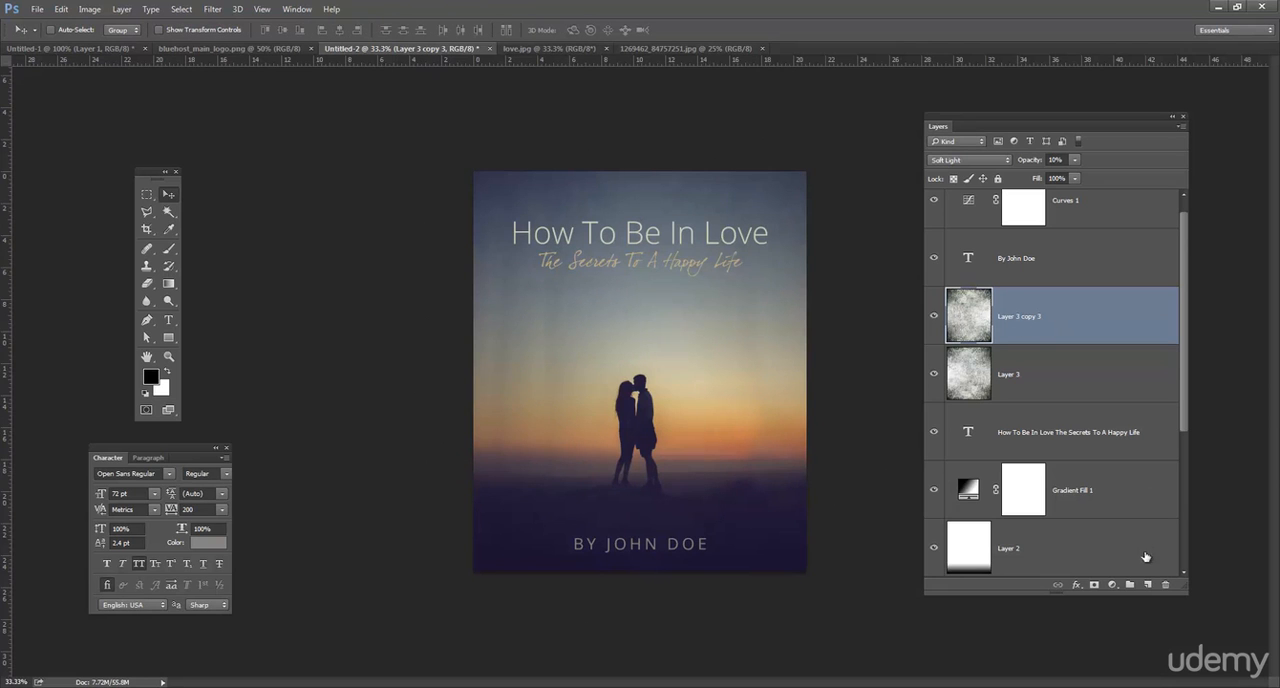
# Draw a black rectangle about 1509 × 1800 px over the whole cover, on a new layer above the texture copy.
pyautogui.click(1147, 584)
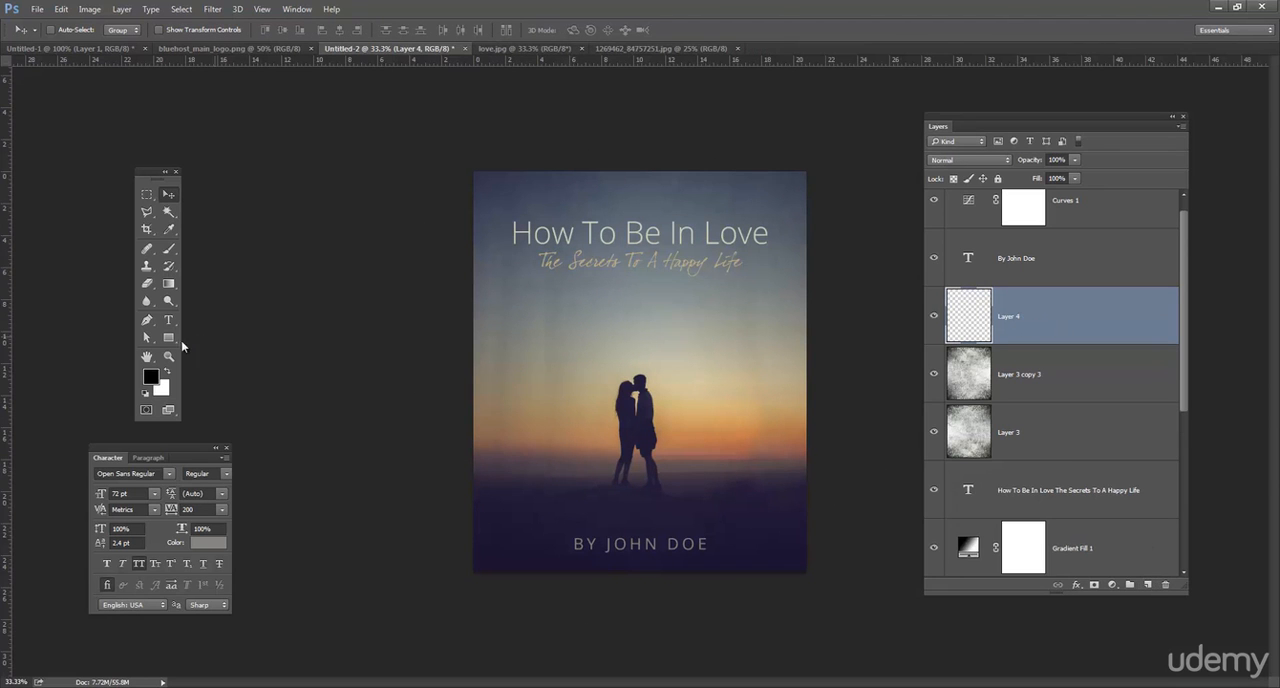
pyautogui.click(168, 339)
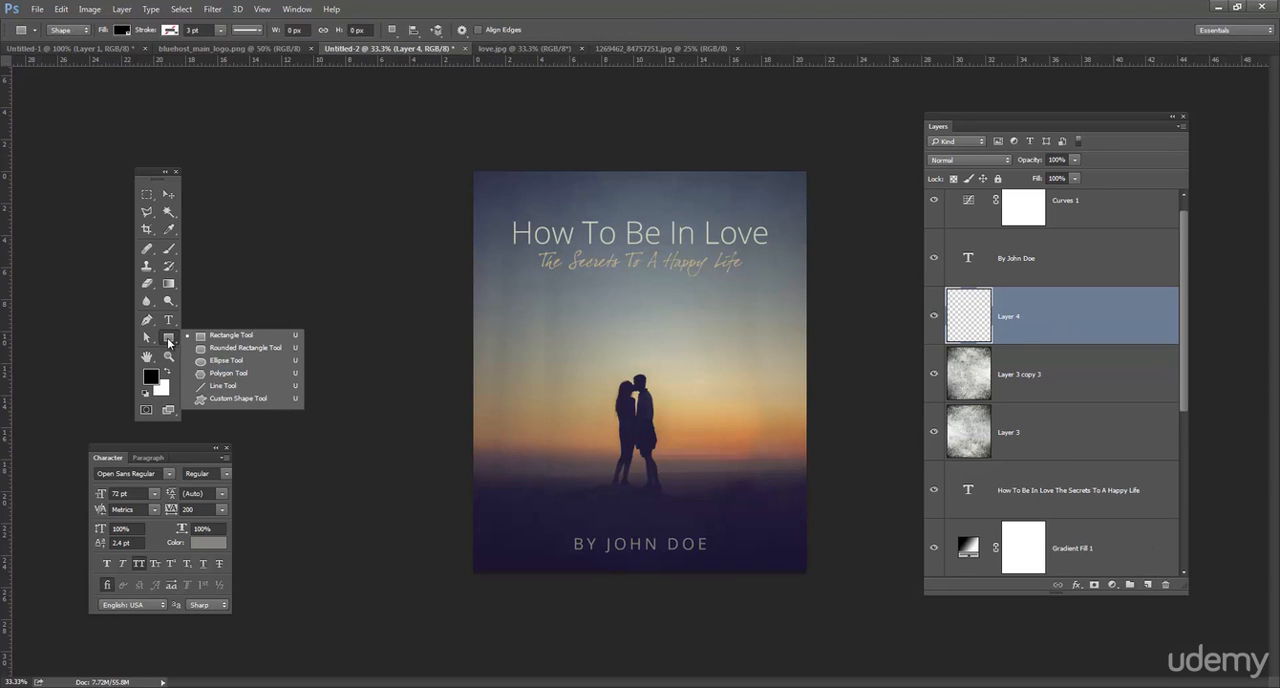
pyautogui.click(245, 335)
pyautogui.moveTo(474, 173); pyautogui.dragTo(808, 573)
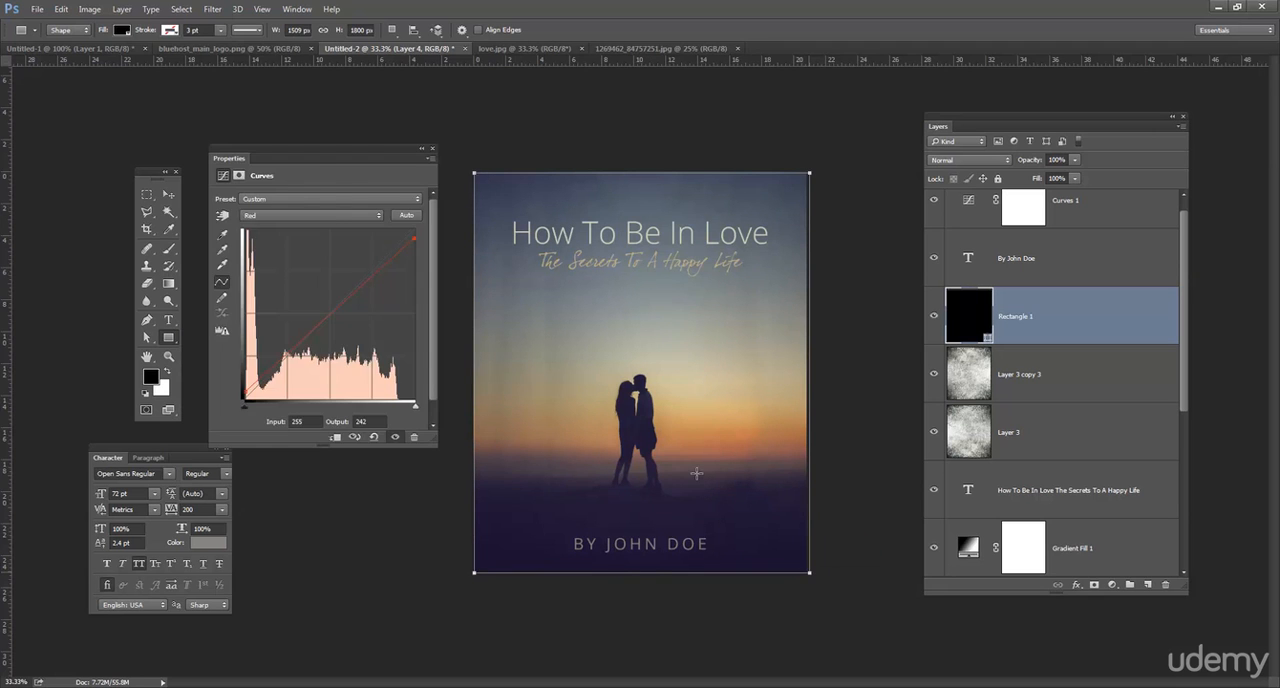
pyautogui.click(428, 147)
# Remove the full-cover rectangle's fill and give it a black stroke 8.42 pt wide.
pyautogui.click(122, 30)
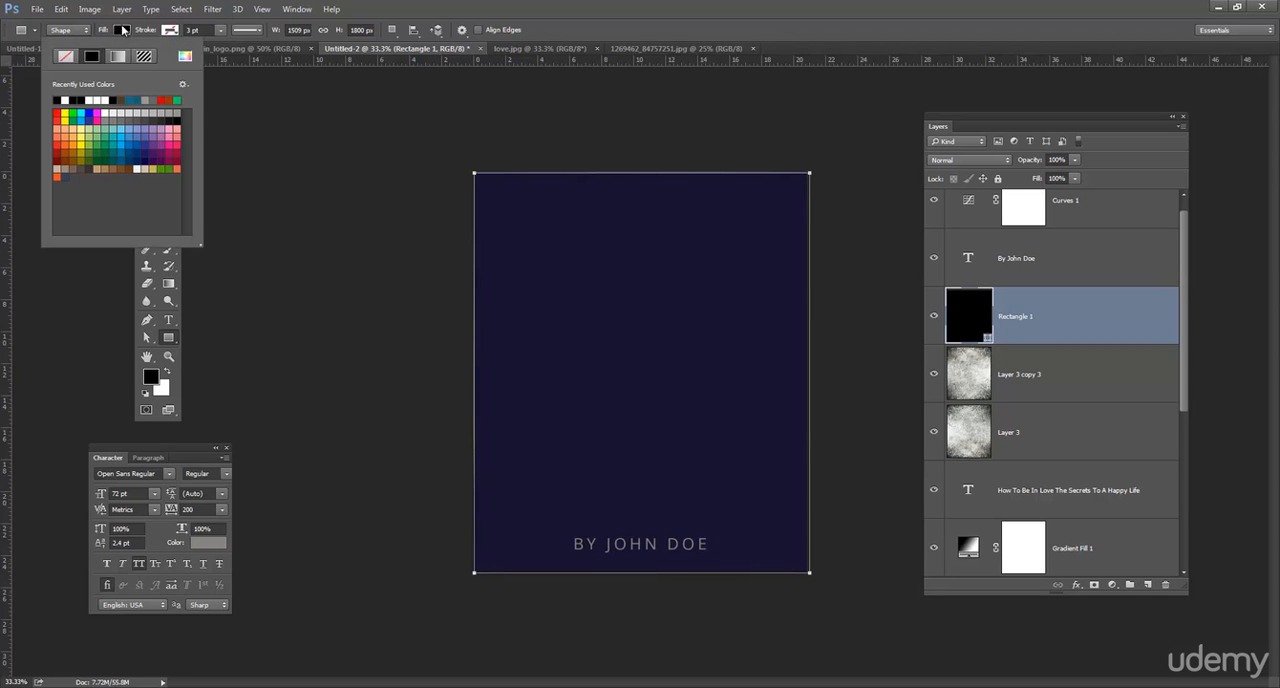
pyautogui.click(68, 56)
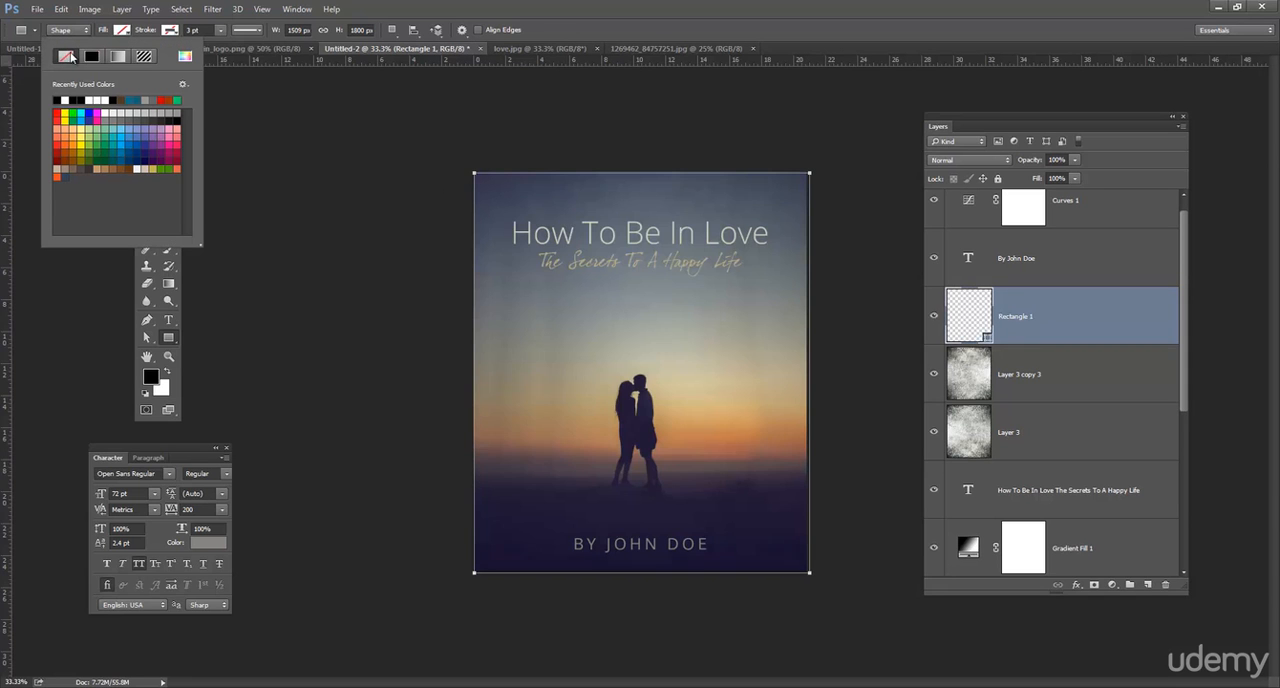
pyautogui.click(176, 31)
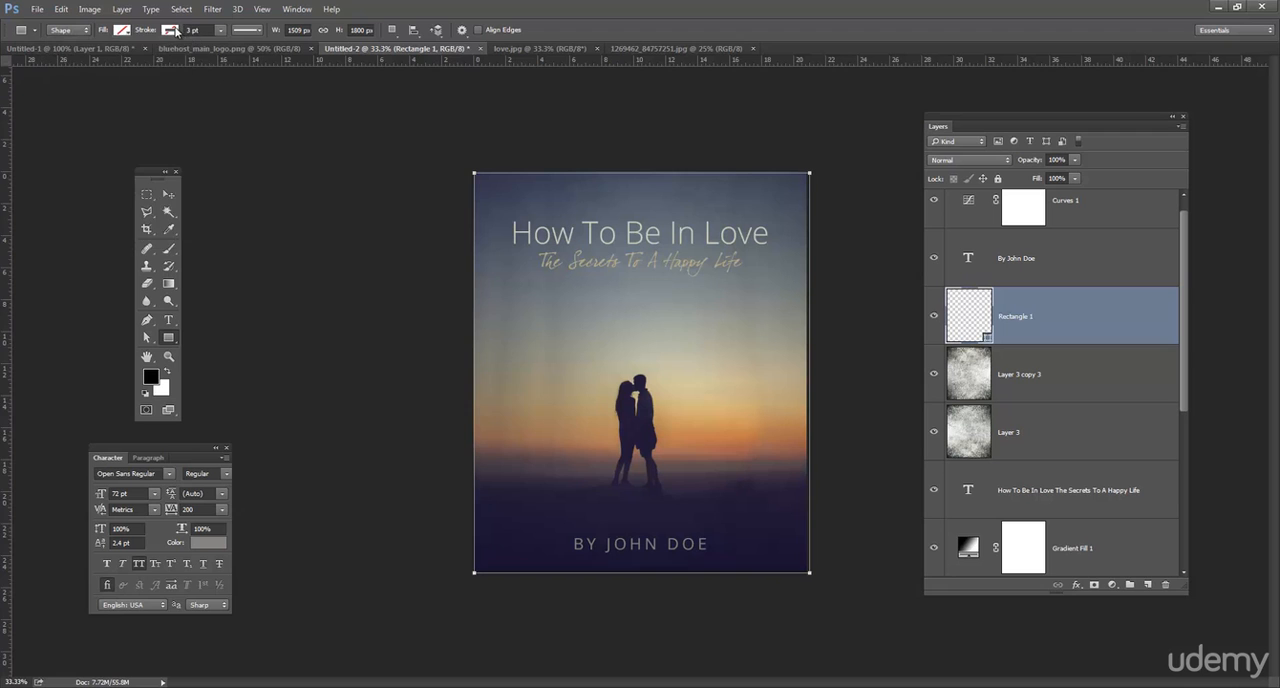
pyautogui.click(178, 32)
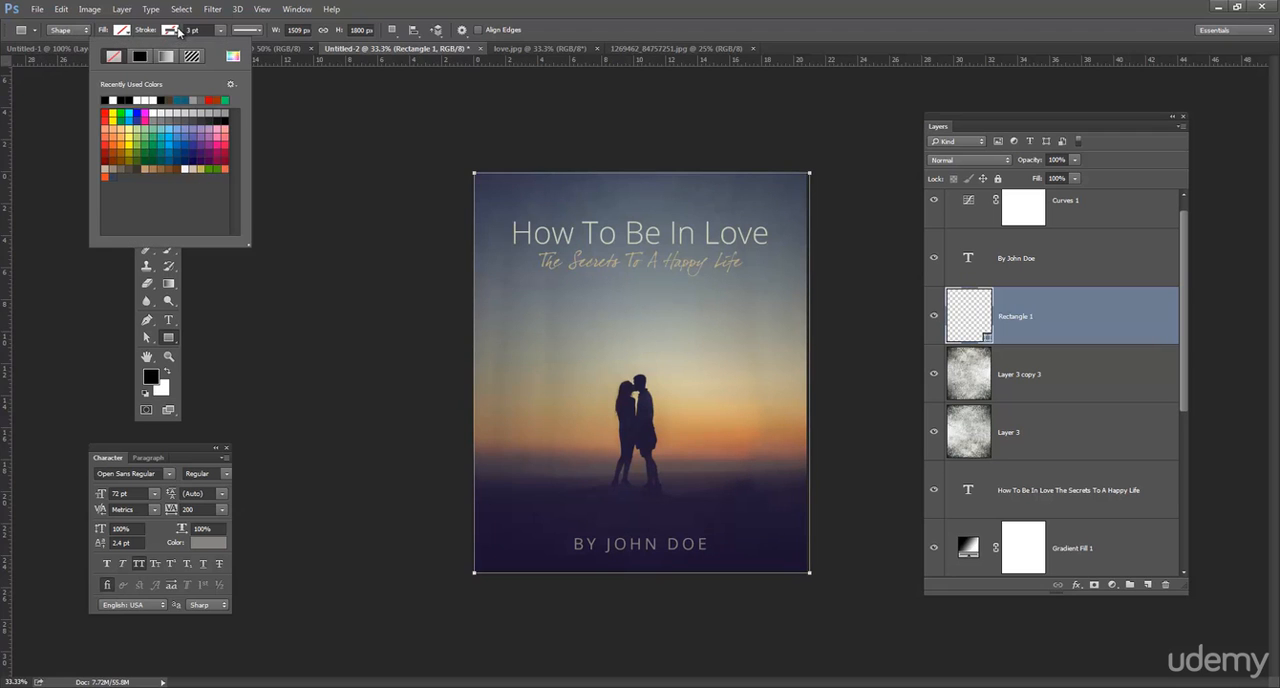
pyautogui.click(140, 57)
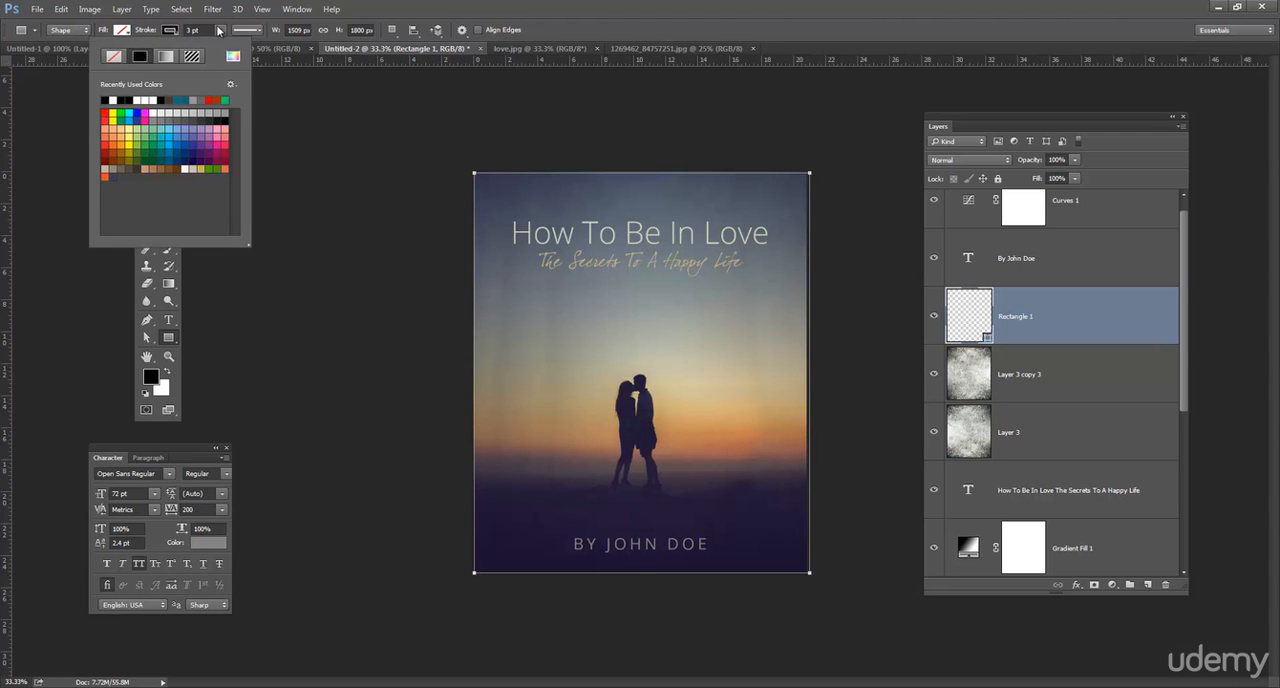
pyautogui.click(222, 31)
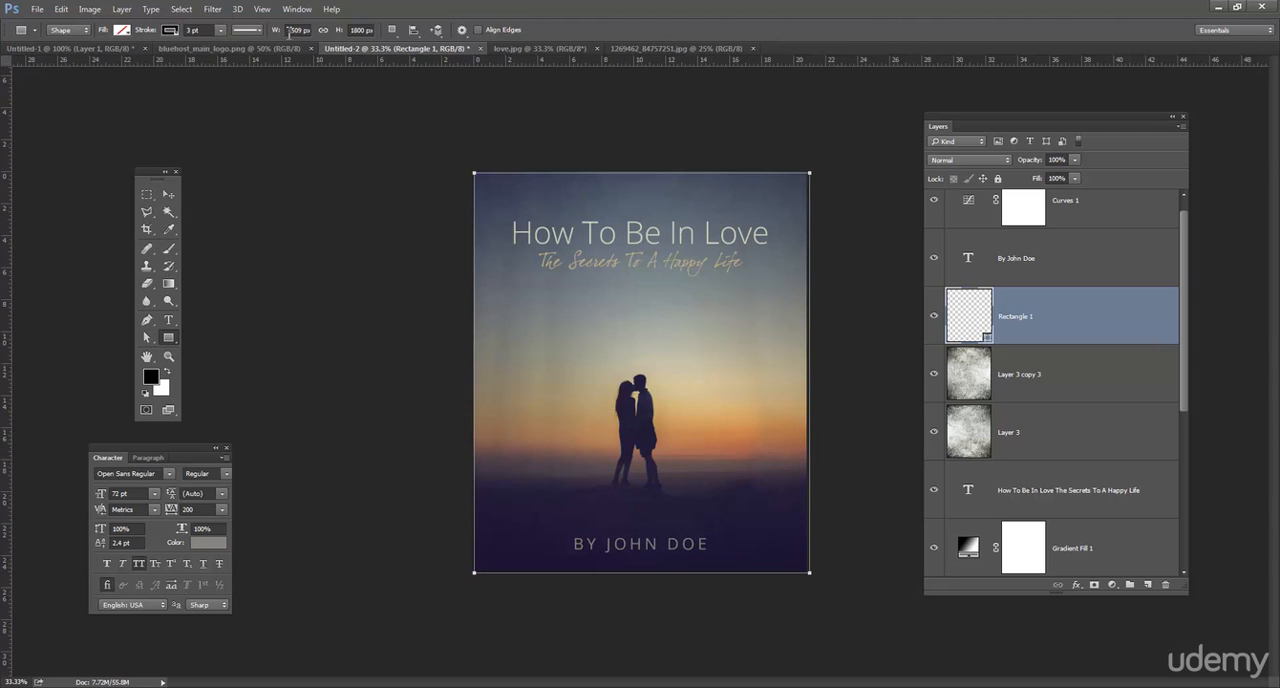
pyautogui.click(222, 31)
pyautogui.click(228, 48)
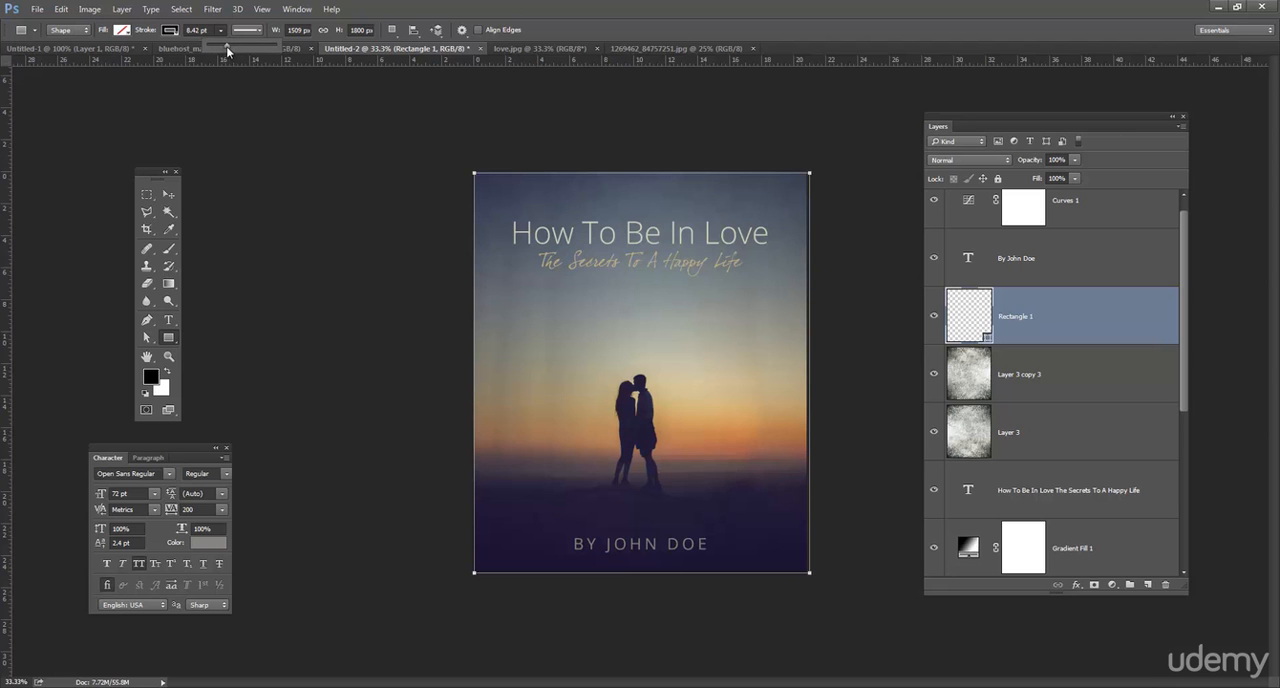
# Move the rectangular border flush with the cover's upper-left corner and resize it to 1501 × 1800 px to fit the edges.
pyautogui.press('v')
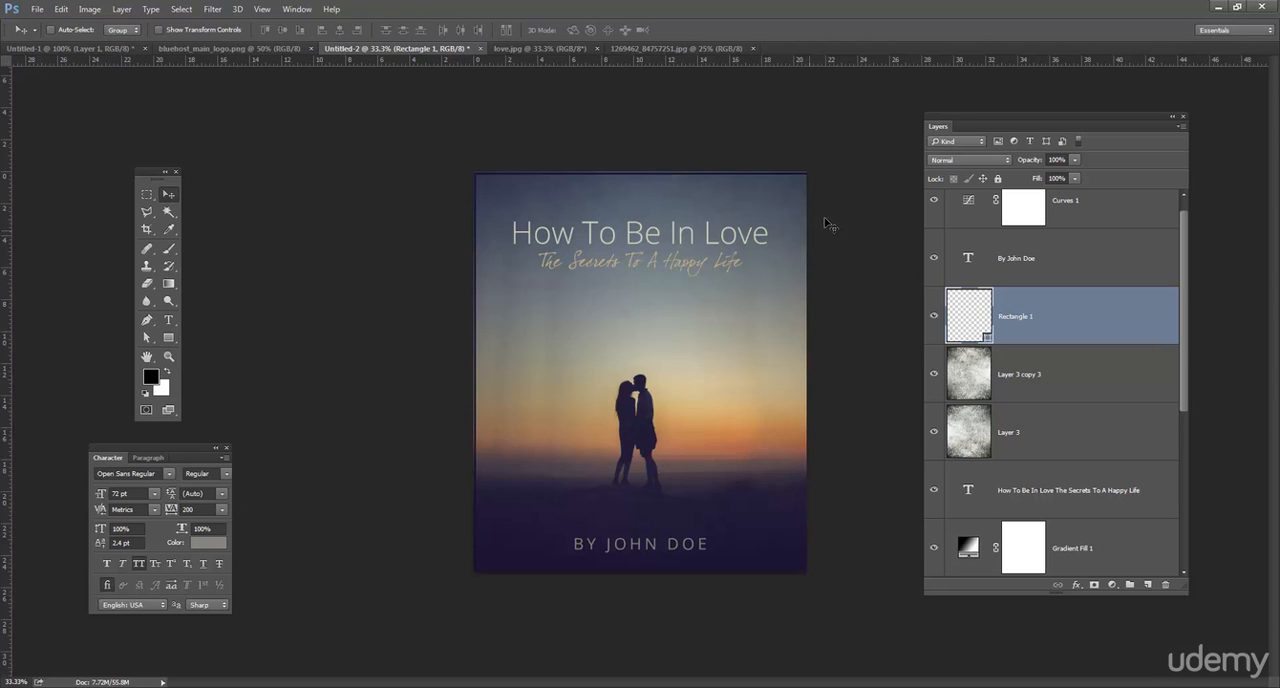
pyautogui.hotkey('ctrl', '+')
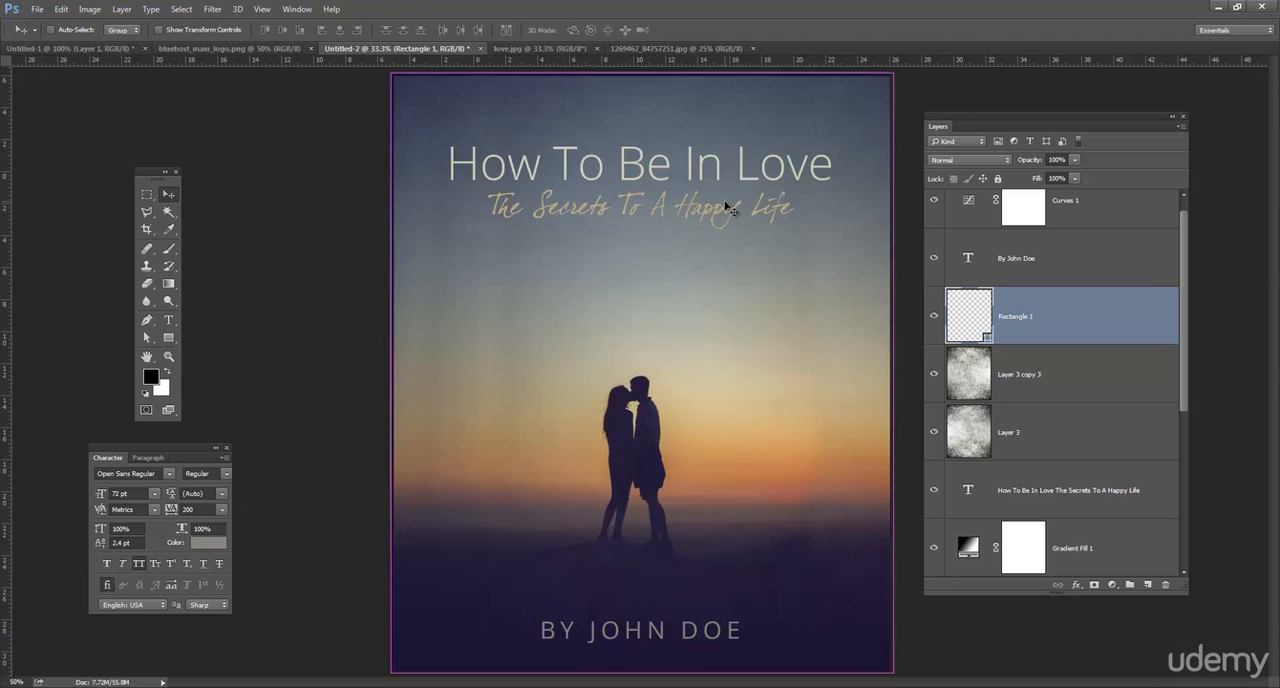
pyautogui.moveTo(422, 136); pyautogui.dragTo(420, 133)
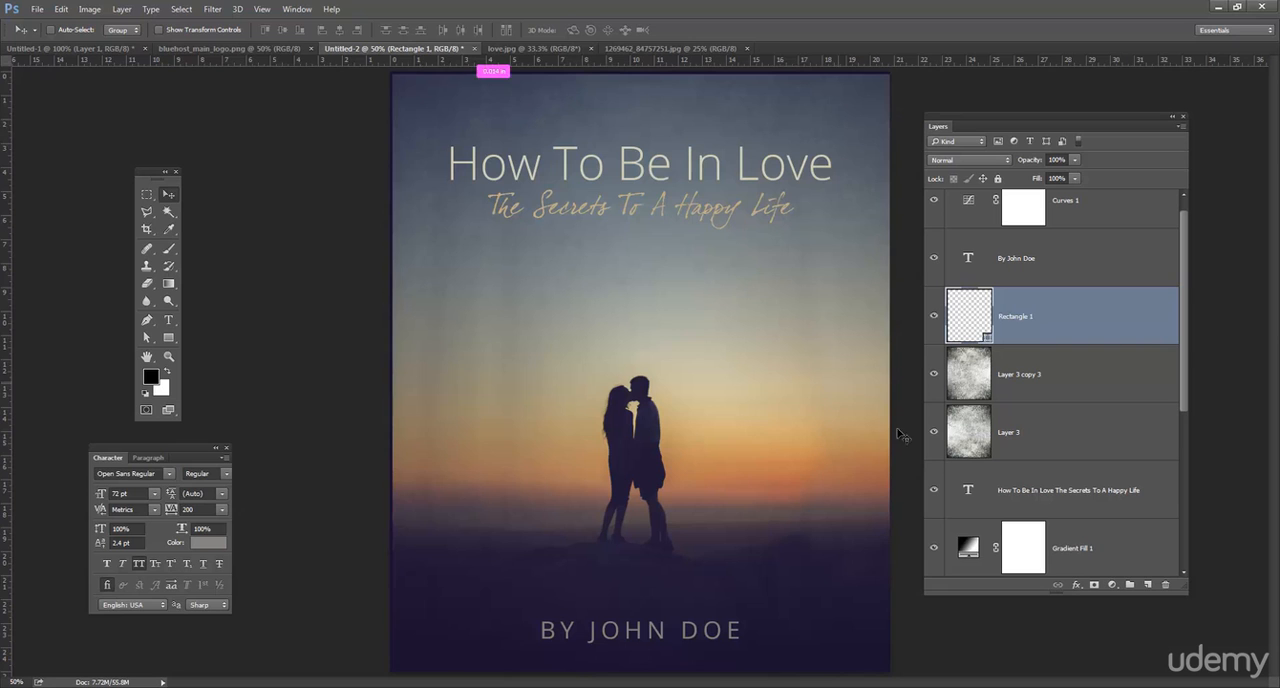
pyautogui.hotkey('ctrl', 't')
pyautogui.moveTo(889, 672); pyautogui.dragTo(889, 671)
pyautogui.press('Return')
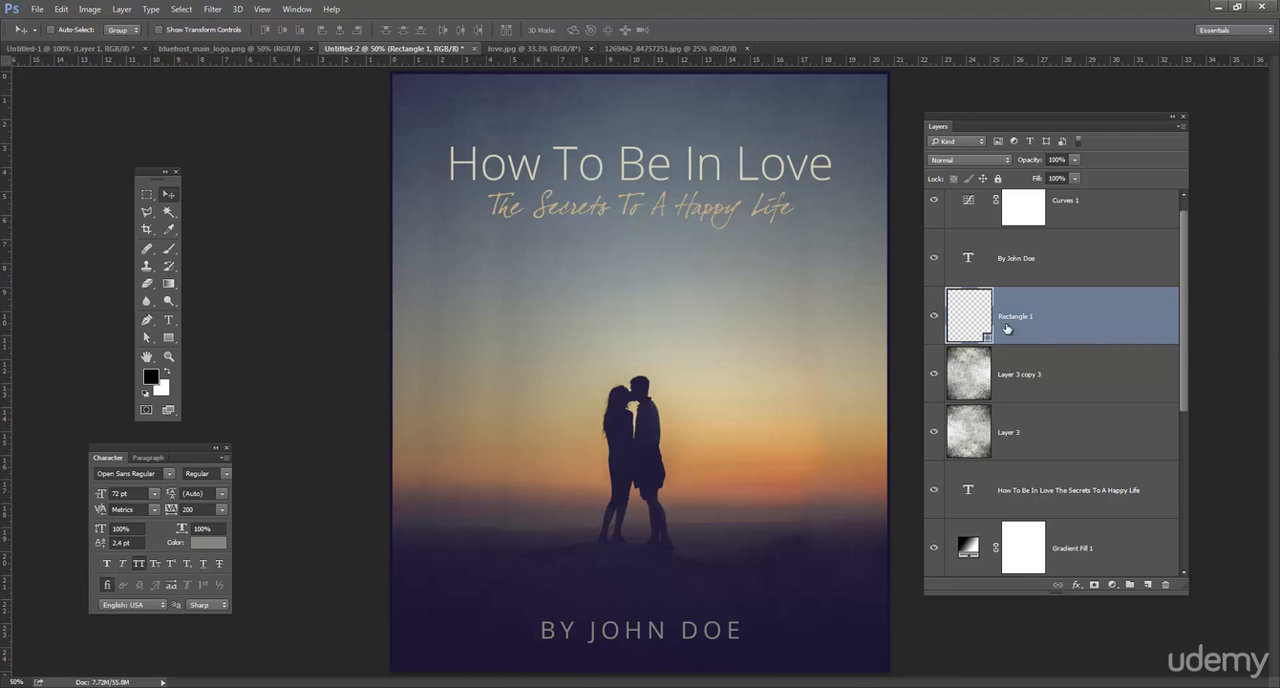
# Change the stroke color of the border rectangle around the cover to white.
pyautogui.click(147, 337)
pyautogui.click(394, 288)
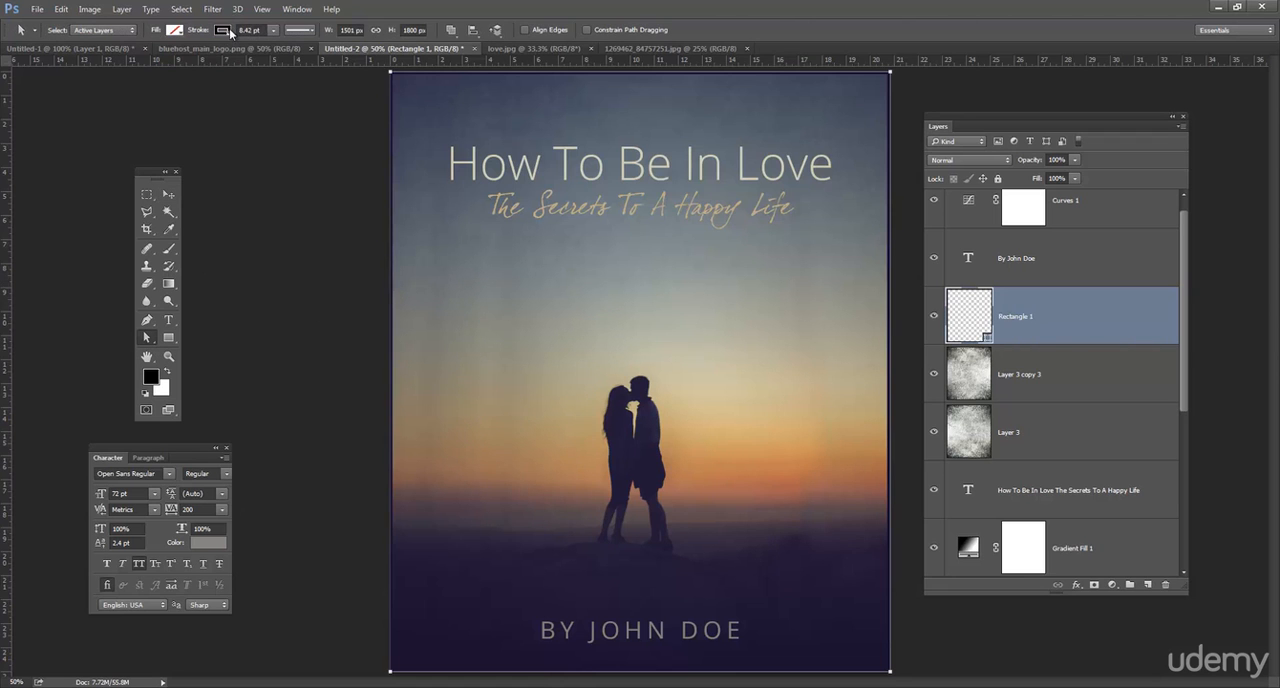
pyautogui.click(224, 30)
pyautogui.click(168, 100)
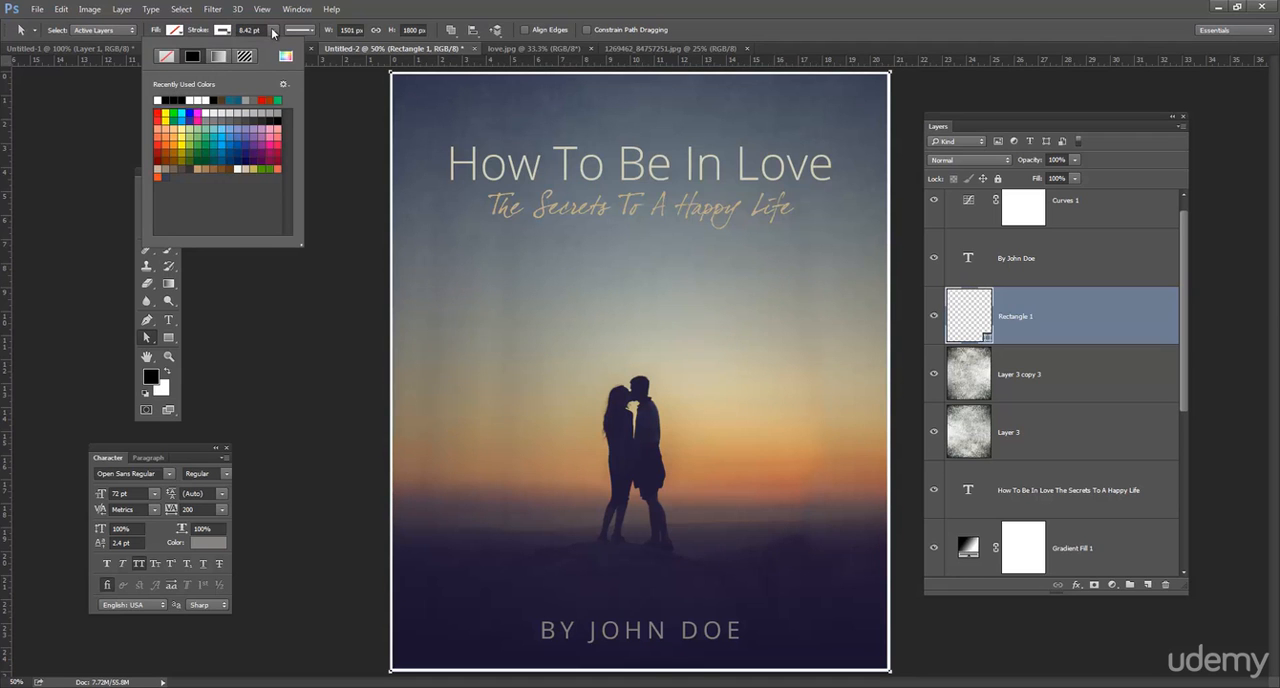
# Thicken the white stroke of the border rectangle around the cover to about 21.13 pt.
pyautogui.click(274, 32)
pyautogui.click(274, 32)
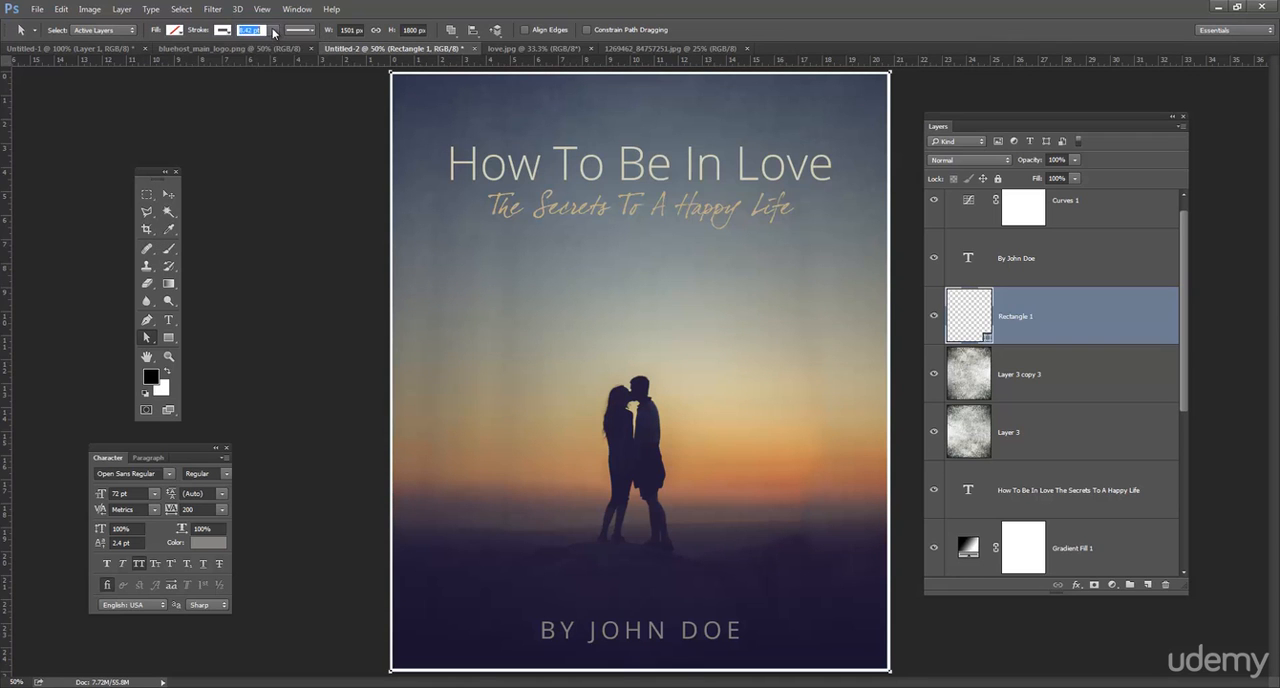
pyautogui.moveTo(276, 46); pyautogui.dragTo(289, 54)
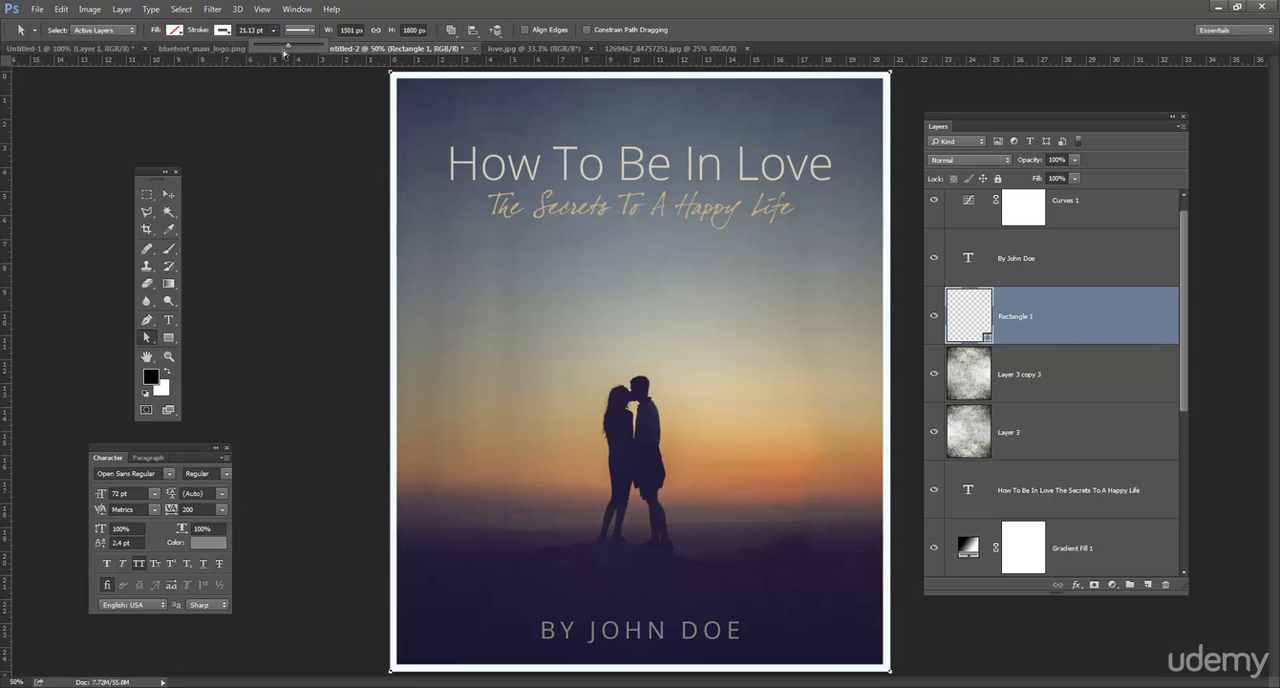
pyautogui.click(168, 194)
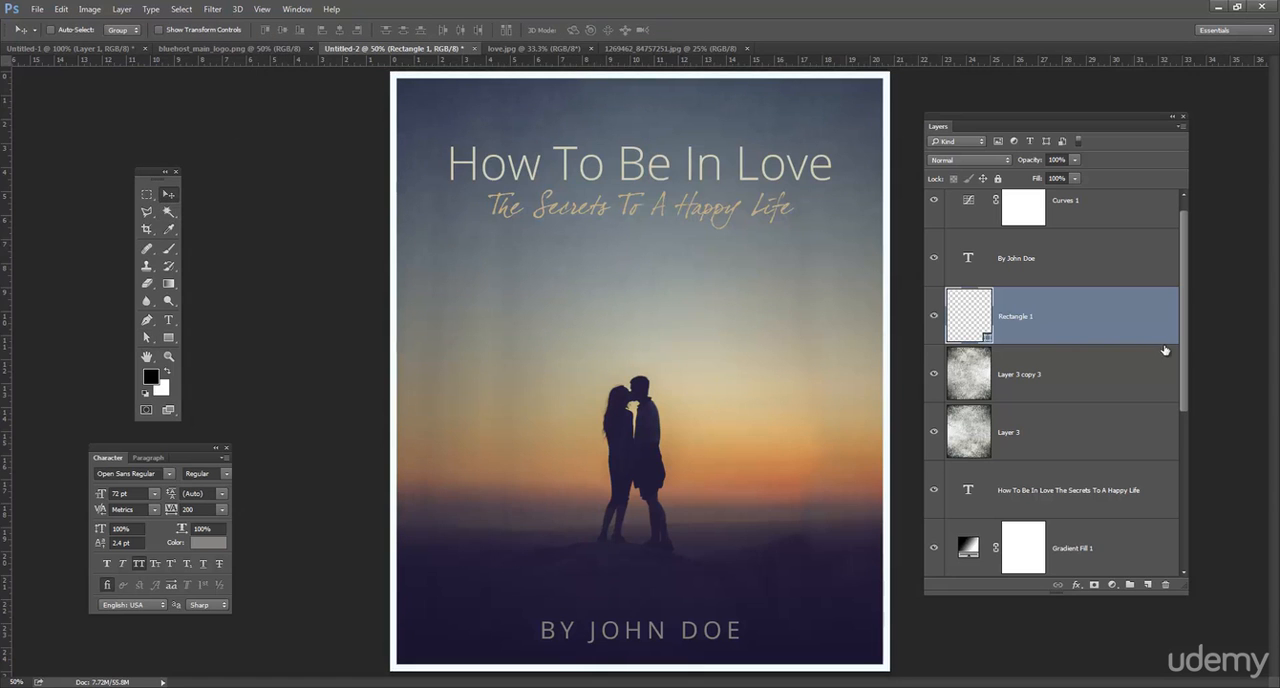
# Hide and reshow the border rectangle to compare the cover without it, and delete the rectangle's layer.
pyautogui.click(935, 318)
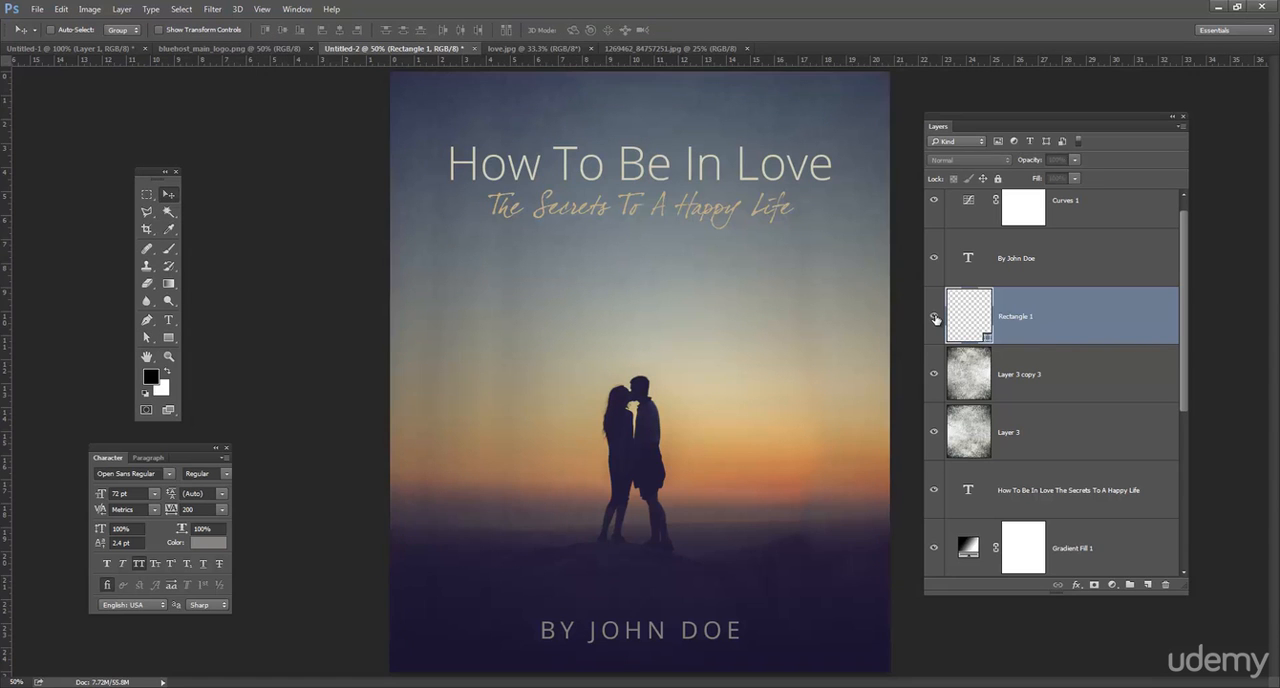
pyautogui.click(935, 318)
pyautogui.moveTo(1031, 317); pyautogui.dragTo(1165, 584)
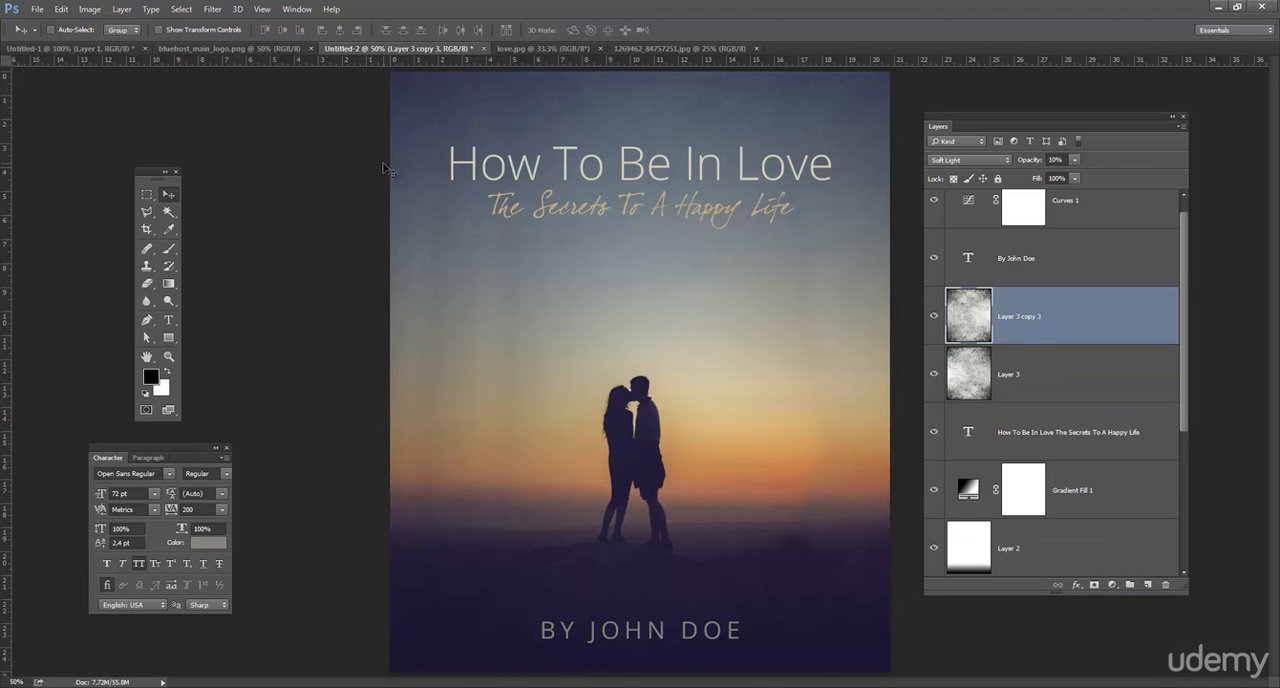
pyautogui.hotkey('ctrl', '-')
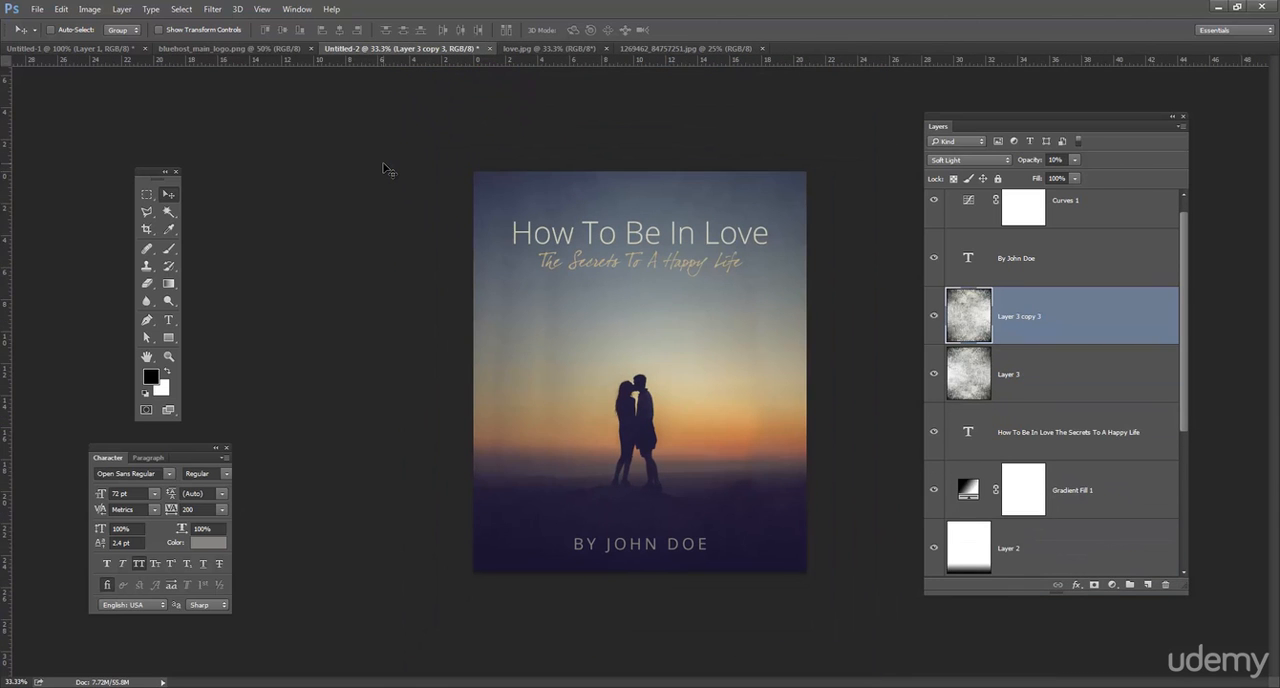